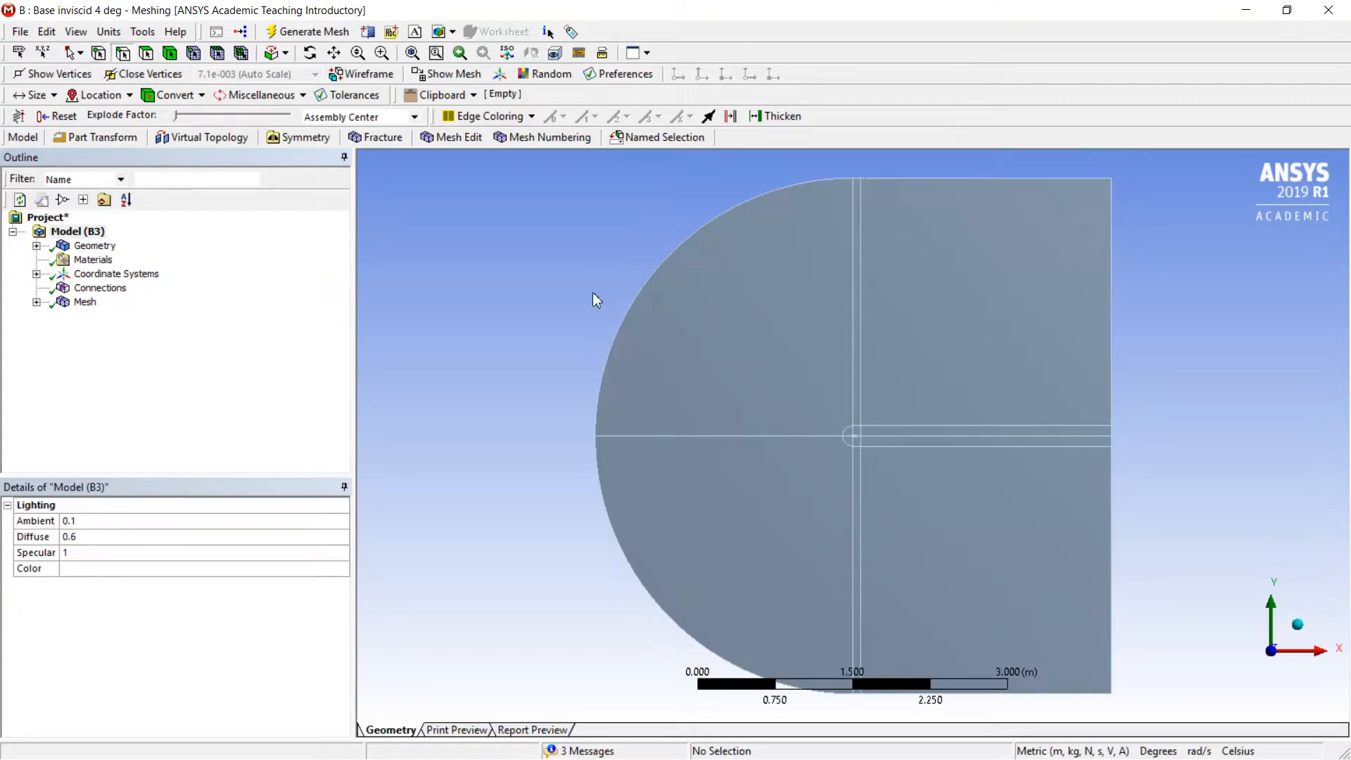
- Create a named selection "inlet" from the domain's two front arcs and all upper and lower horizontal boundary edges, including the short middle ones
click(626, 315)
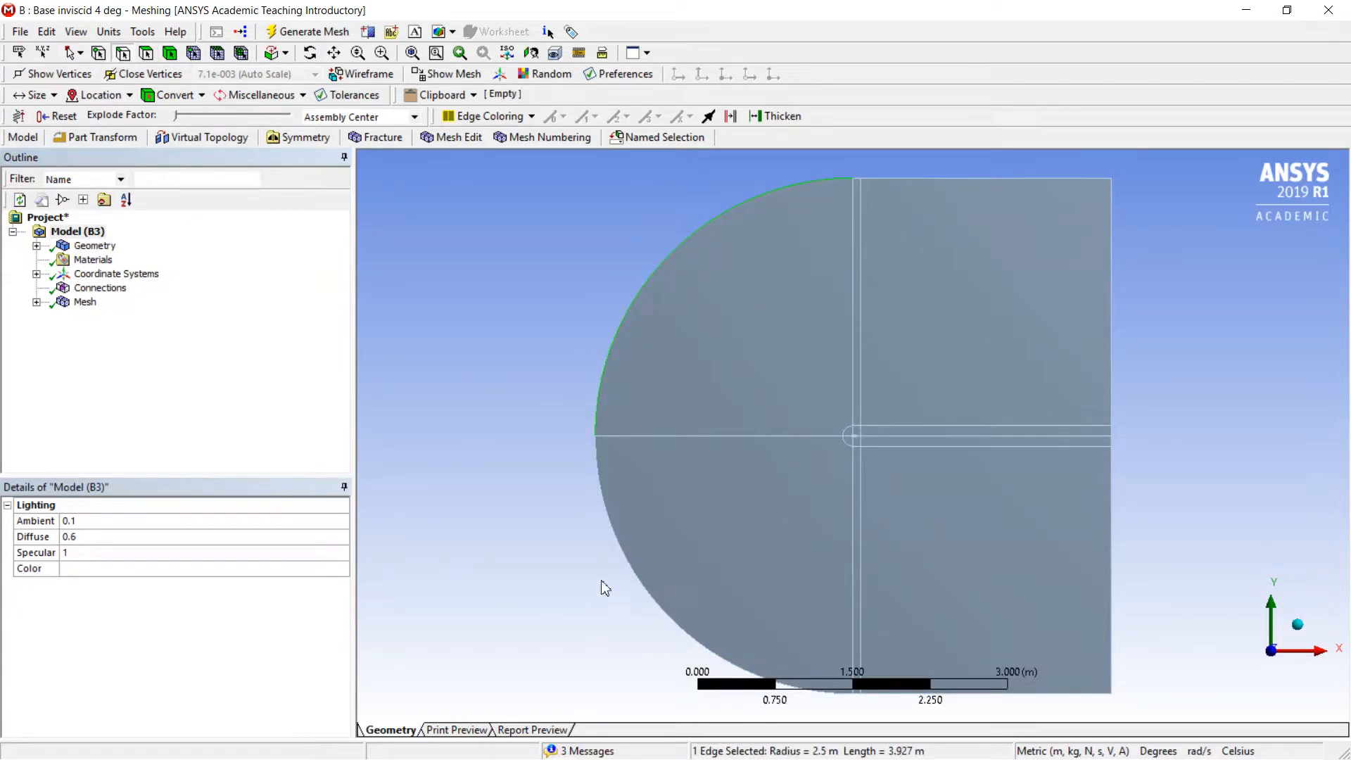
ctrl+click(624, 559)
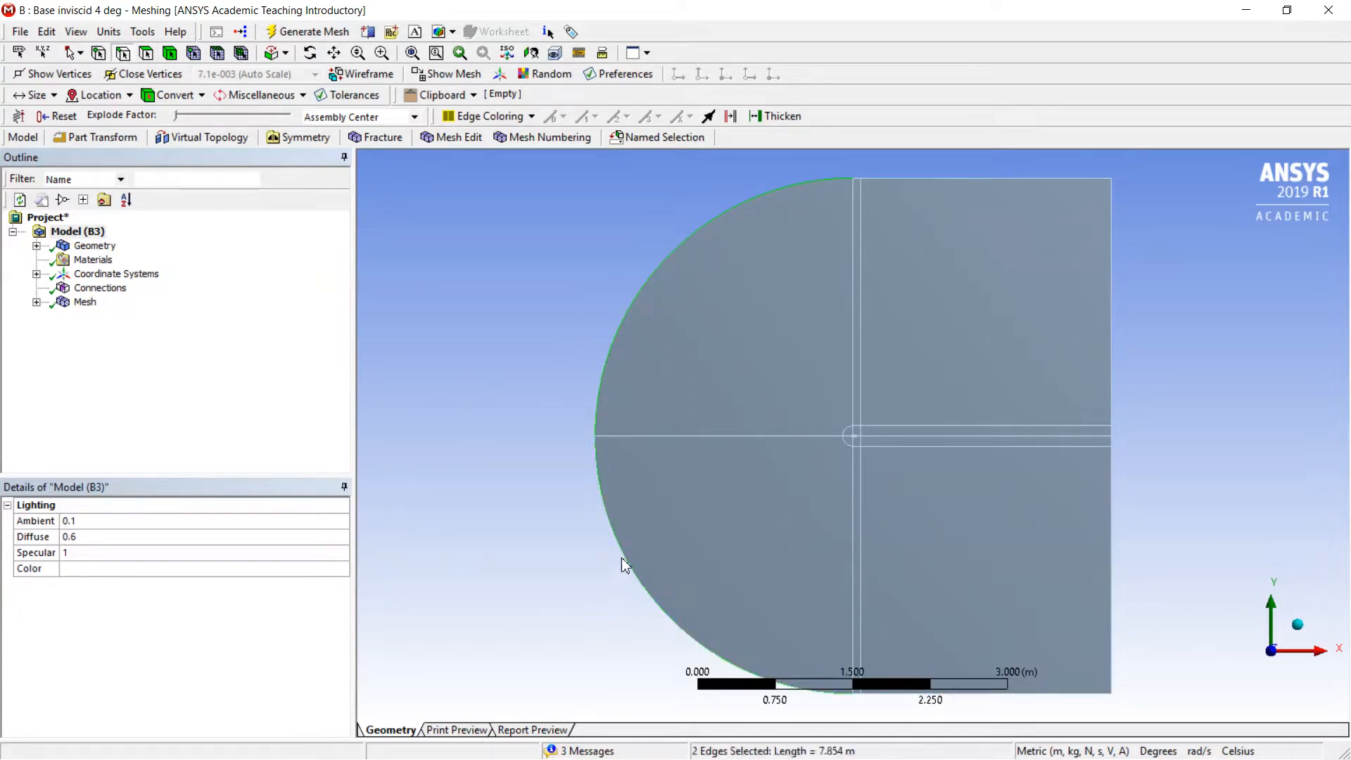
click(895, 180)
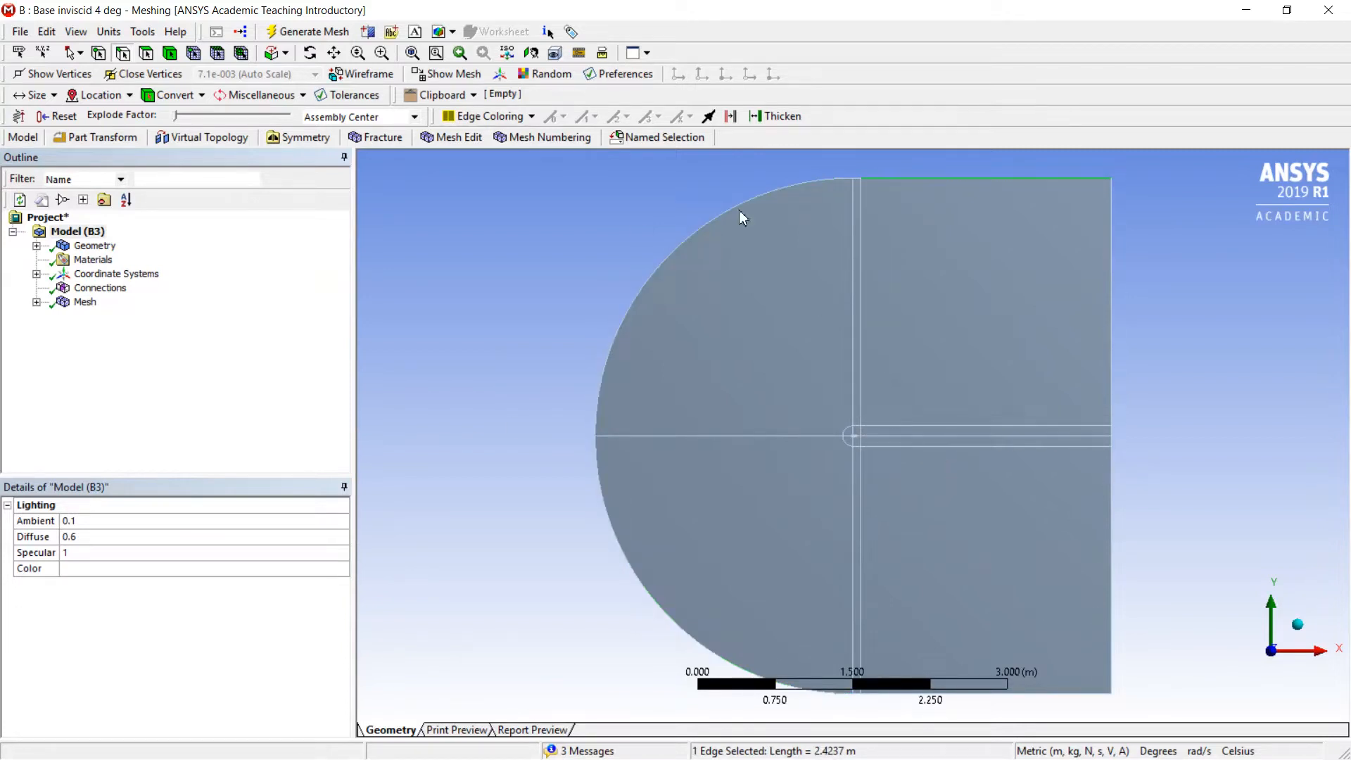
ctrl+click(631, 289)
ctrl+click(637, 520)
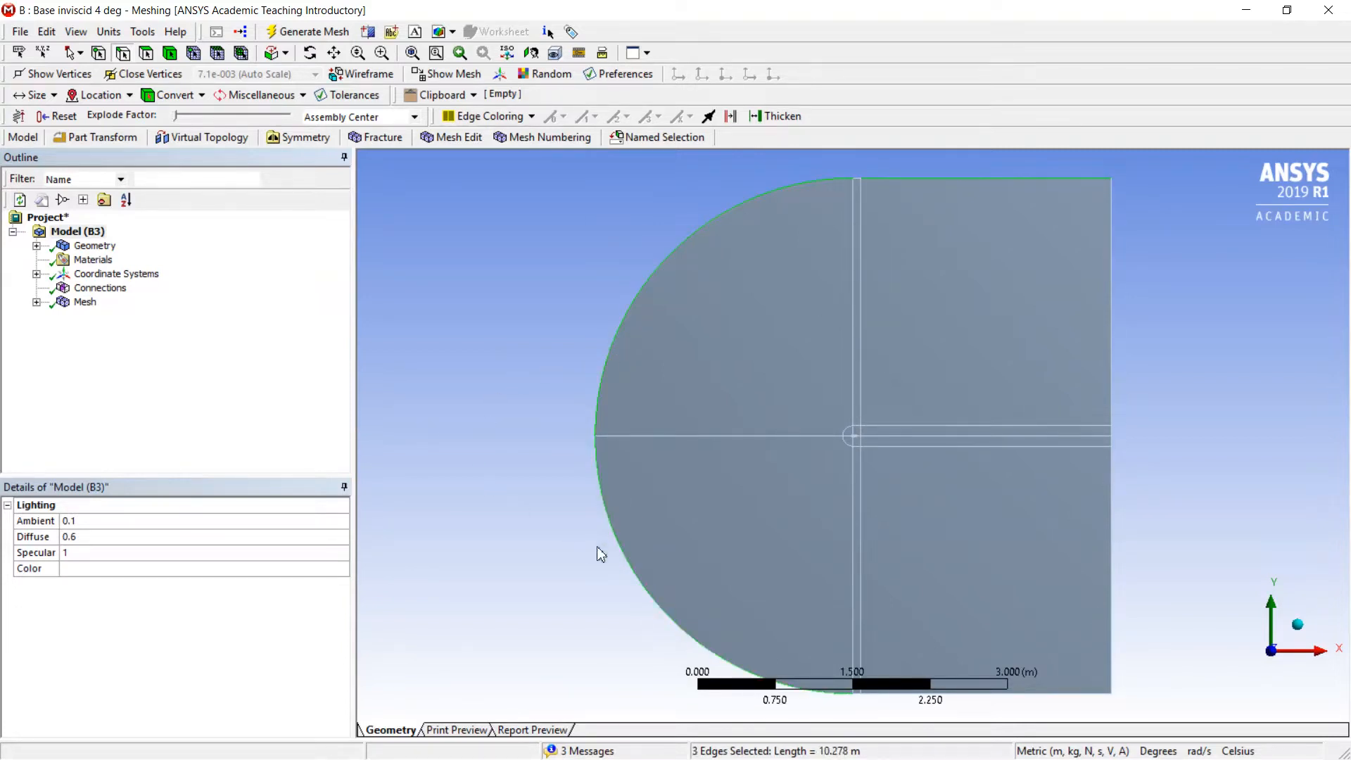
ctrl+click(1089, 694)
right_drag(870, 200, 871, 200)
ctrl+click(928, 389)
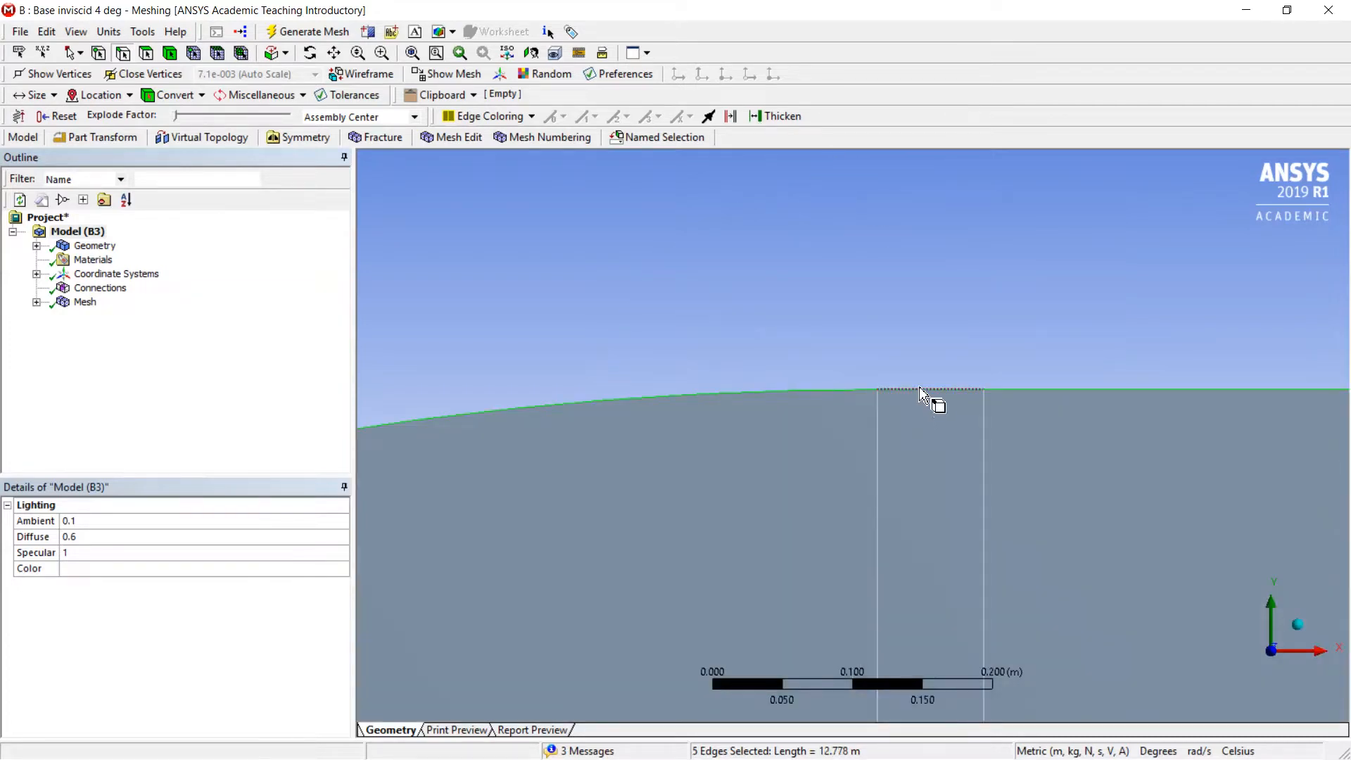
click(413, 53)
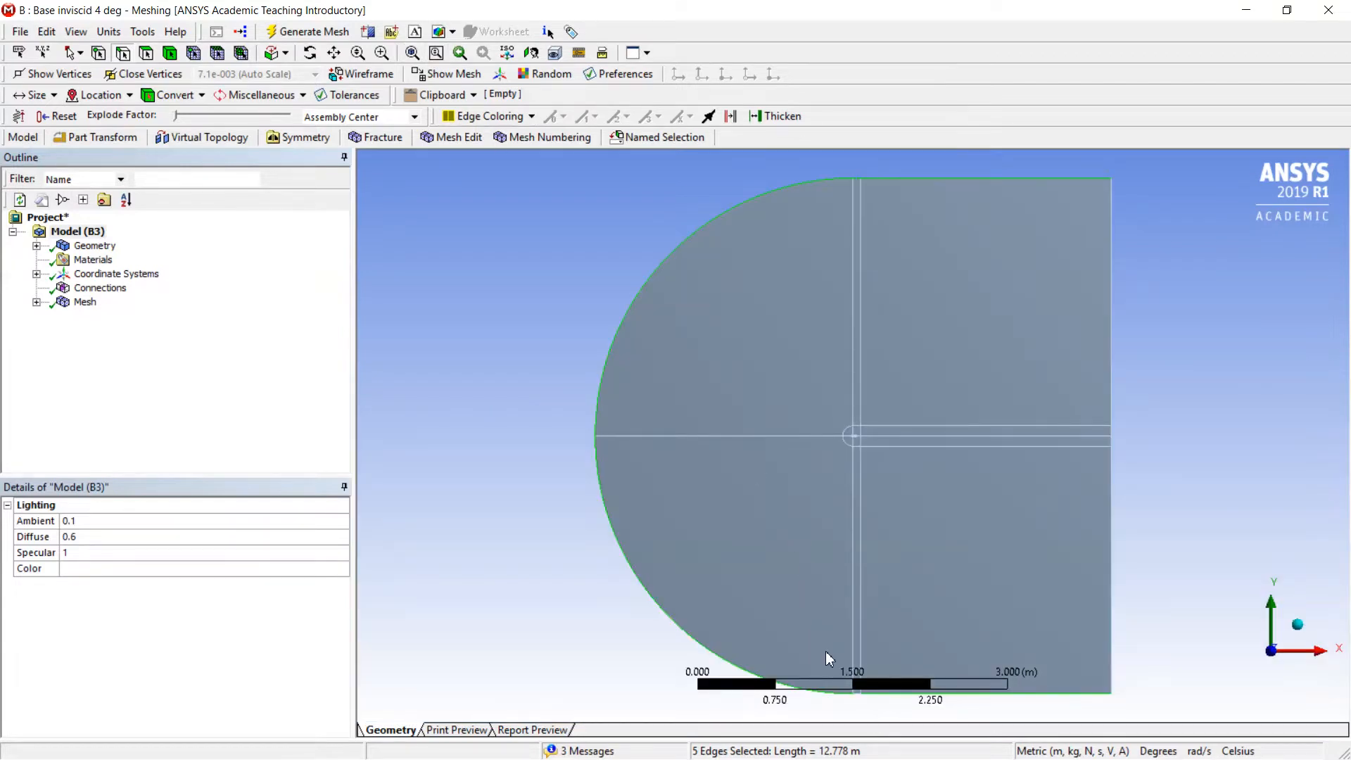
right_drag(825, 652, 884, 712)
ctrl+click(858, 580)
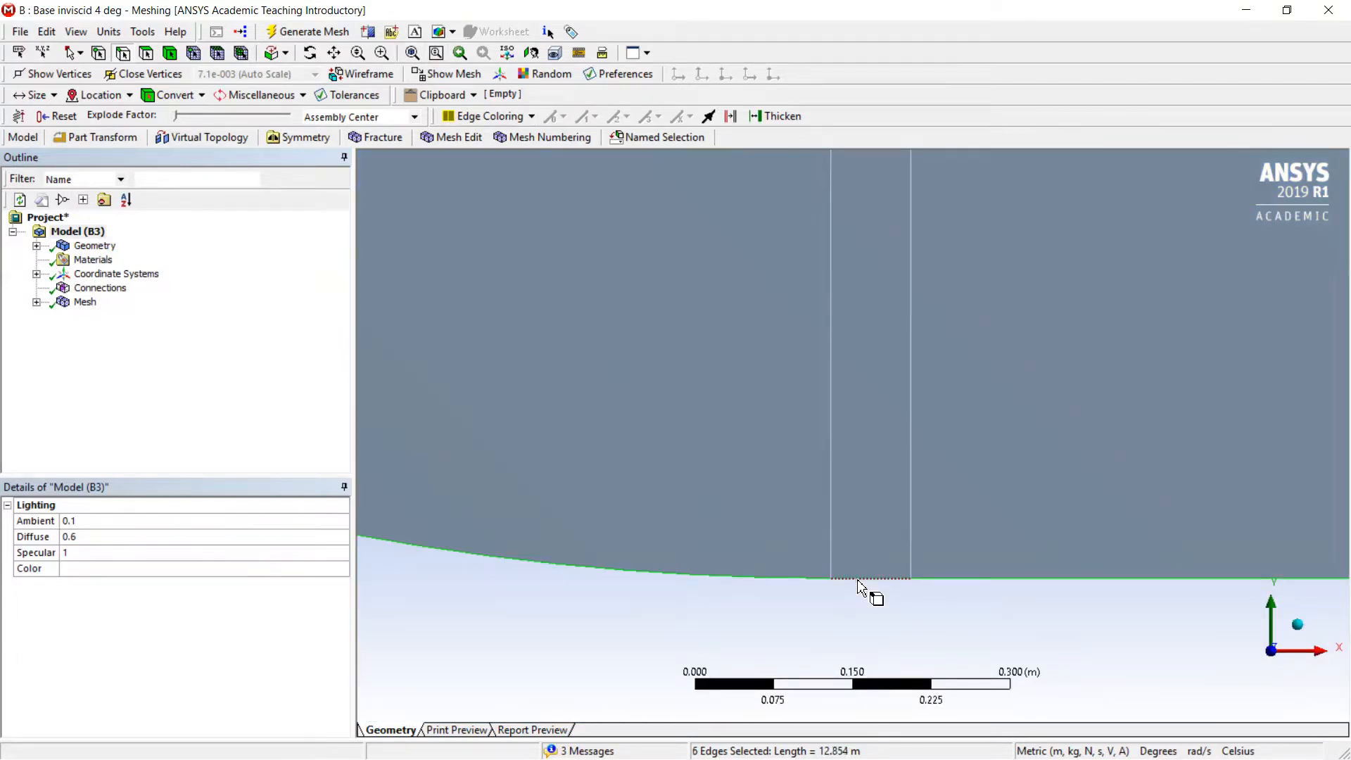
right_click(658, 397)
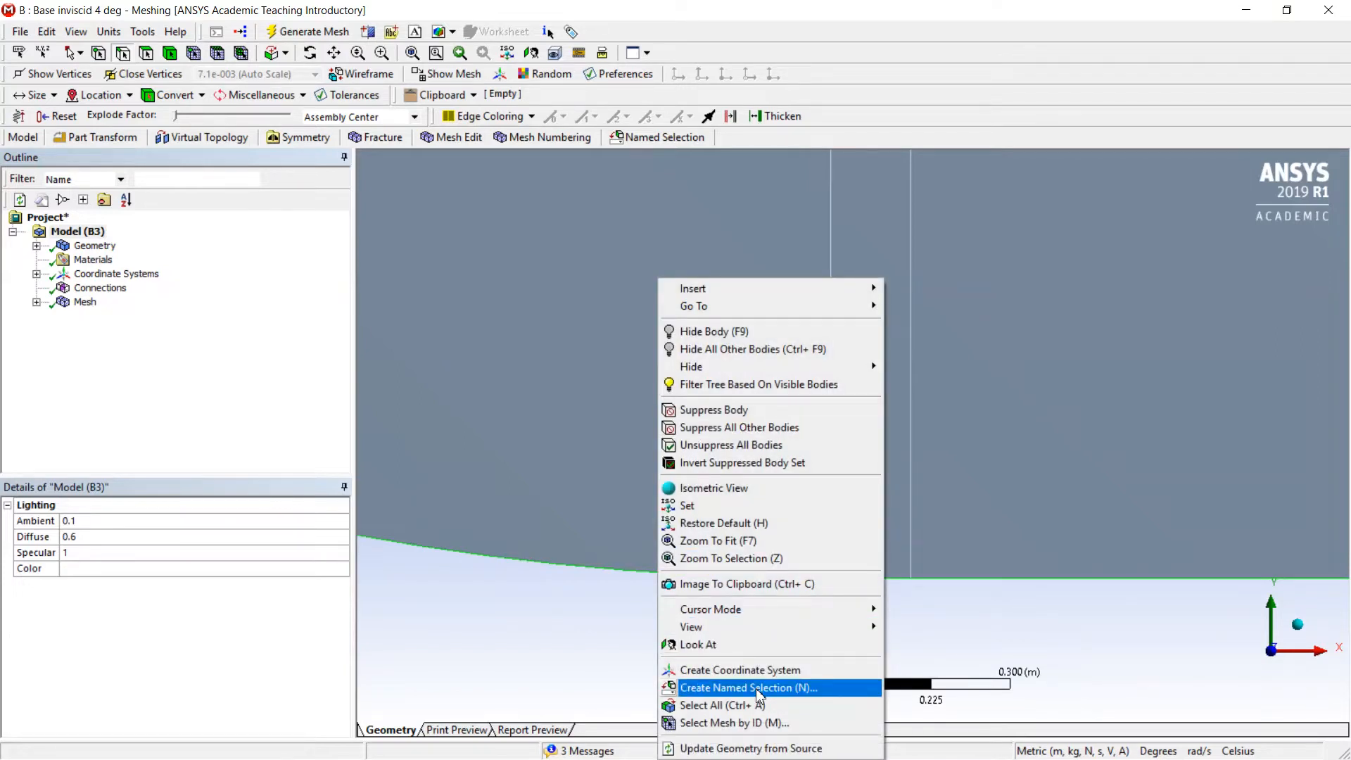
click(759, 688)
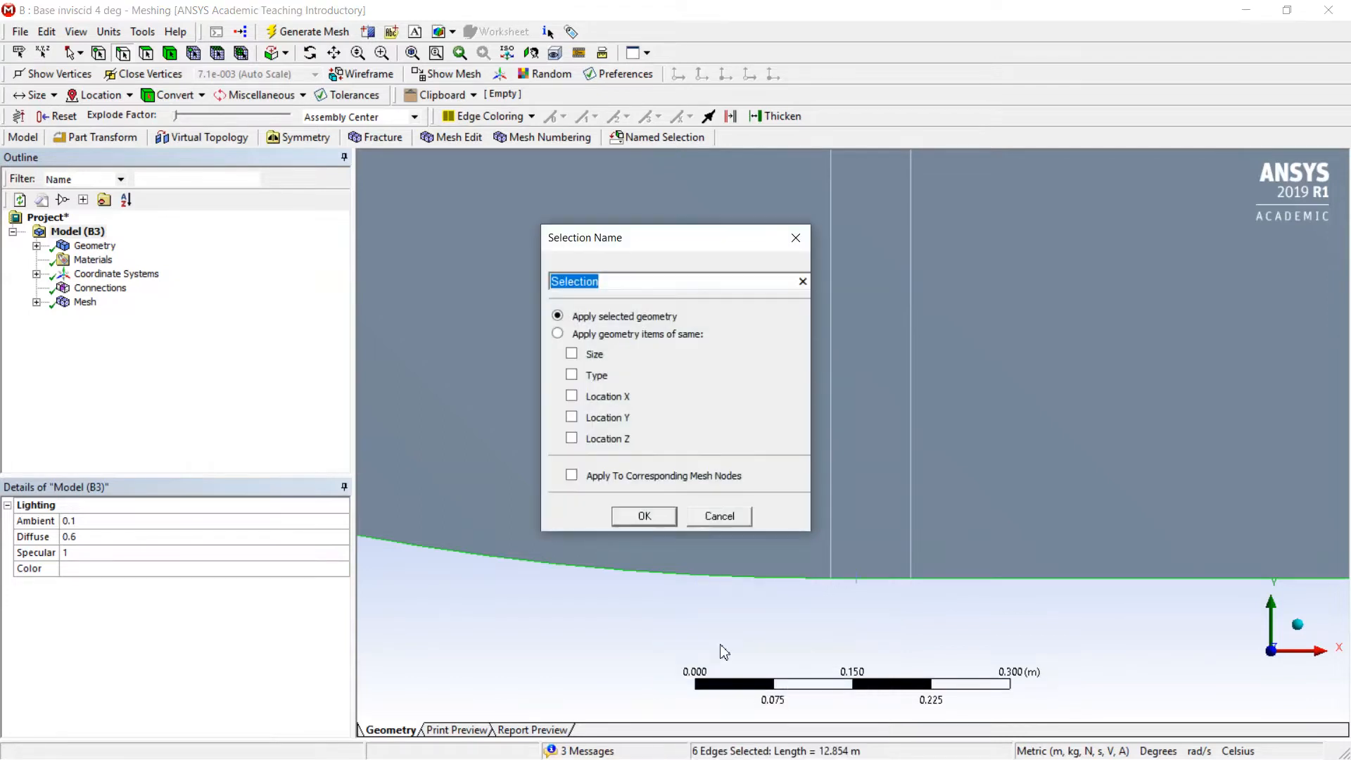
text(inlet)
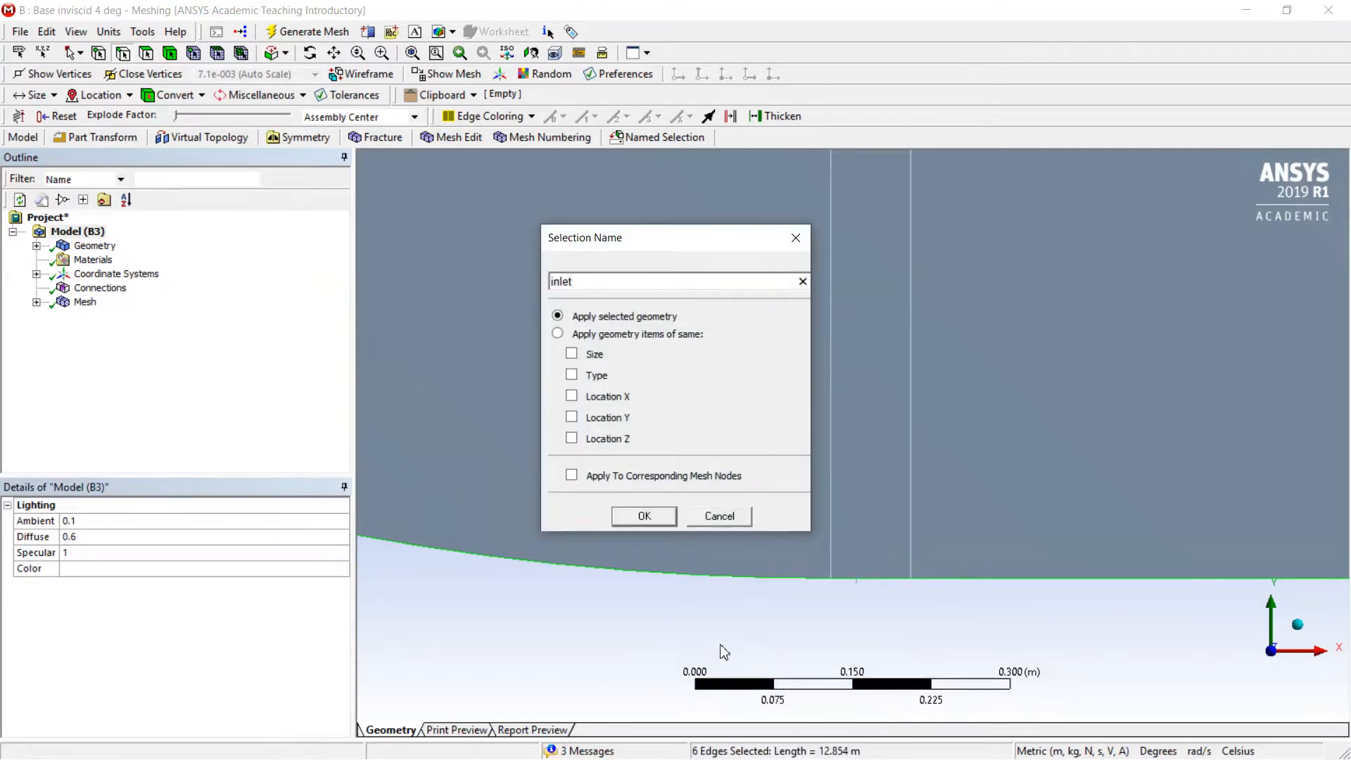
key(Return)
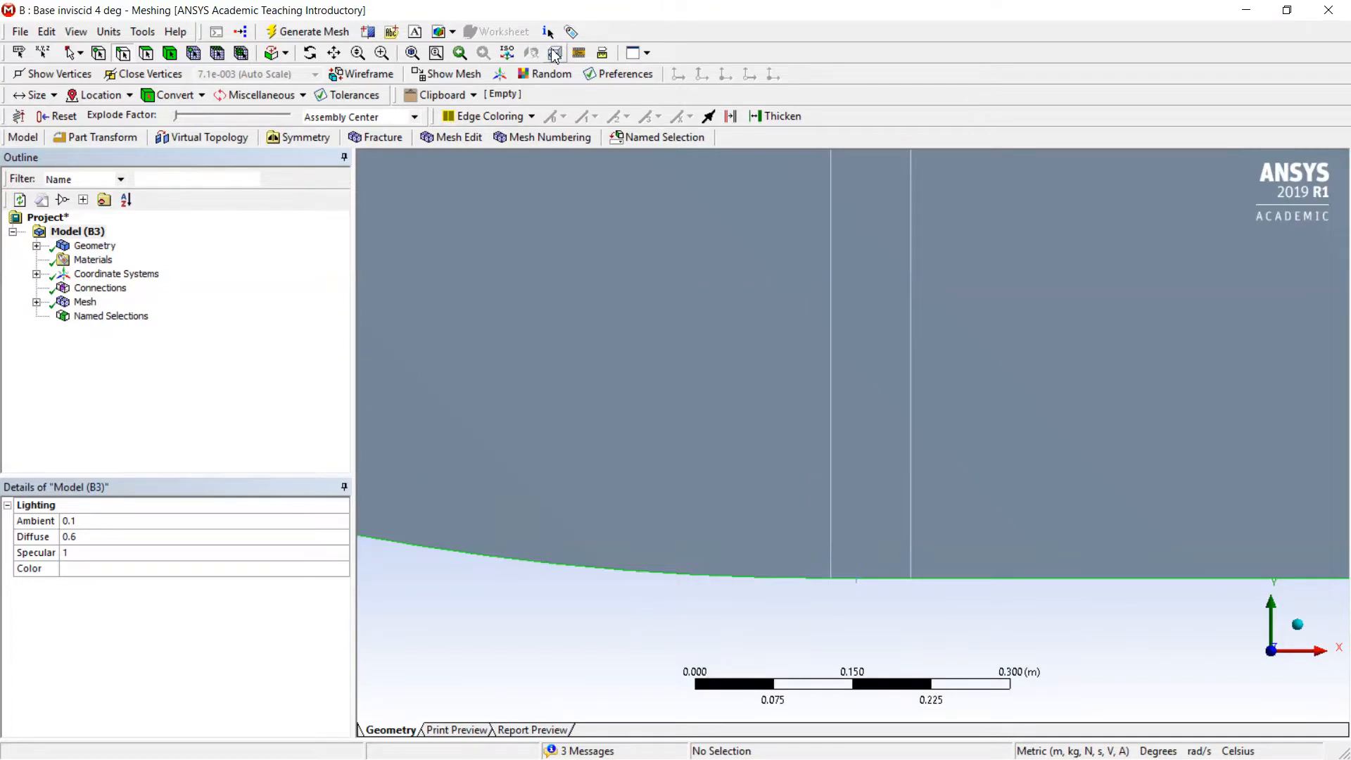
- Create a named selection "outlet" from the four vertical edges along the downstream boundary of the domain
click(413, 53)
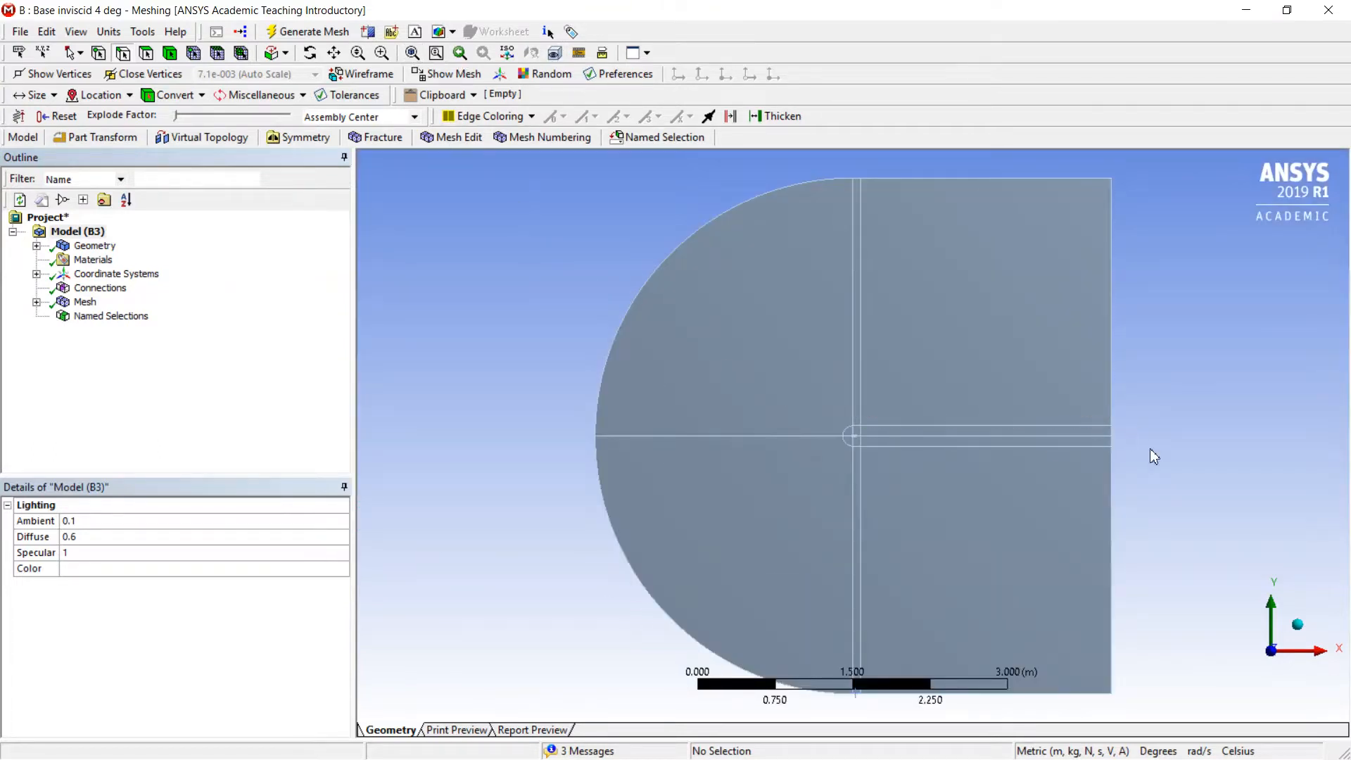
click(1113, 511)
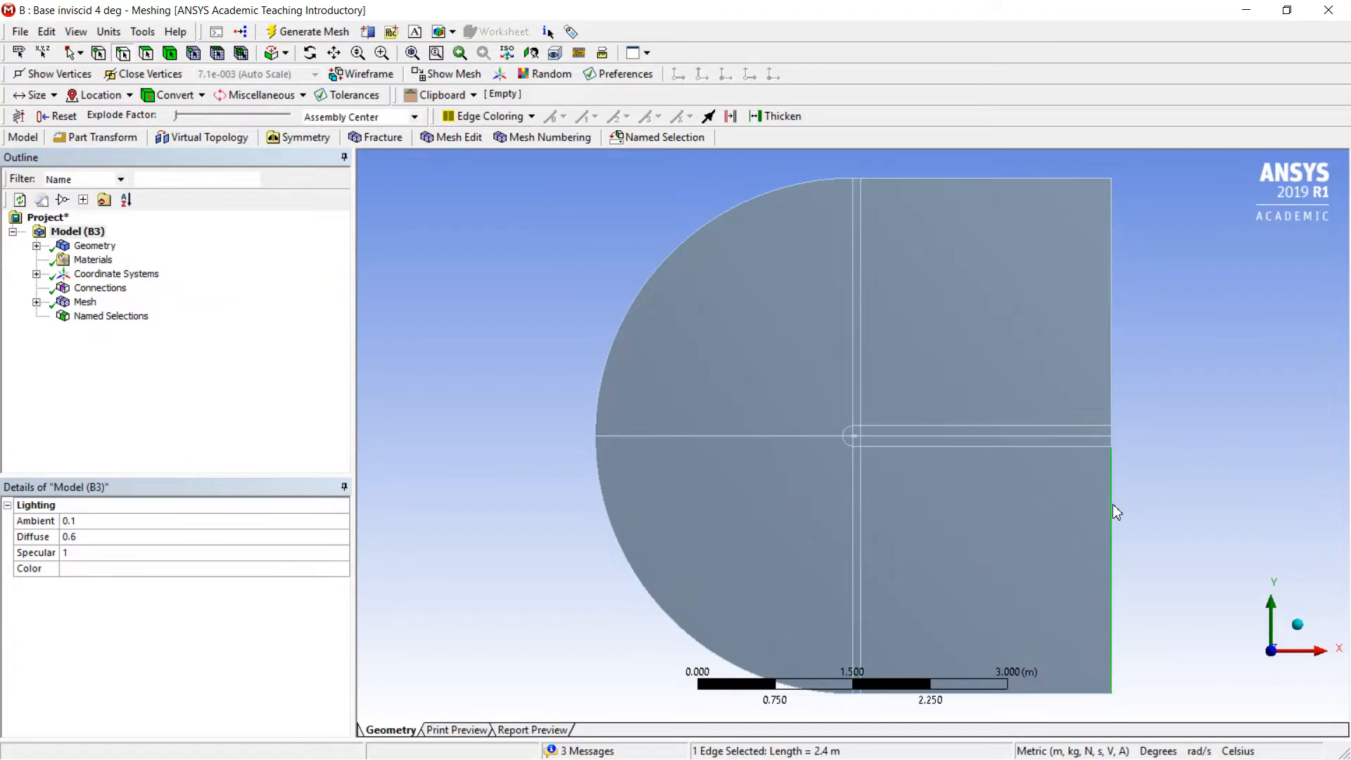
ctrl+click(1114, 343)
scroll(1126, 465, up, 5)
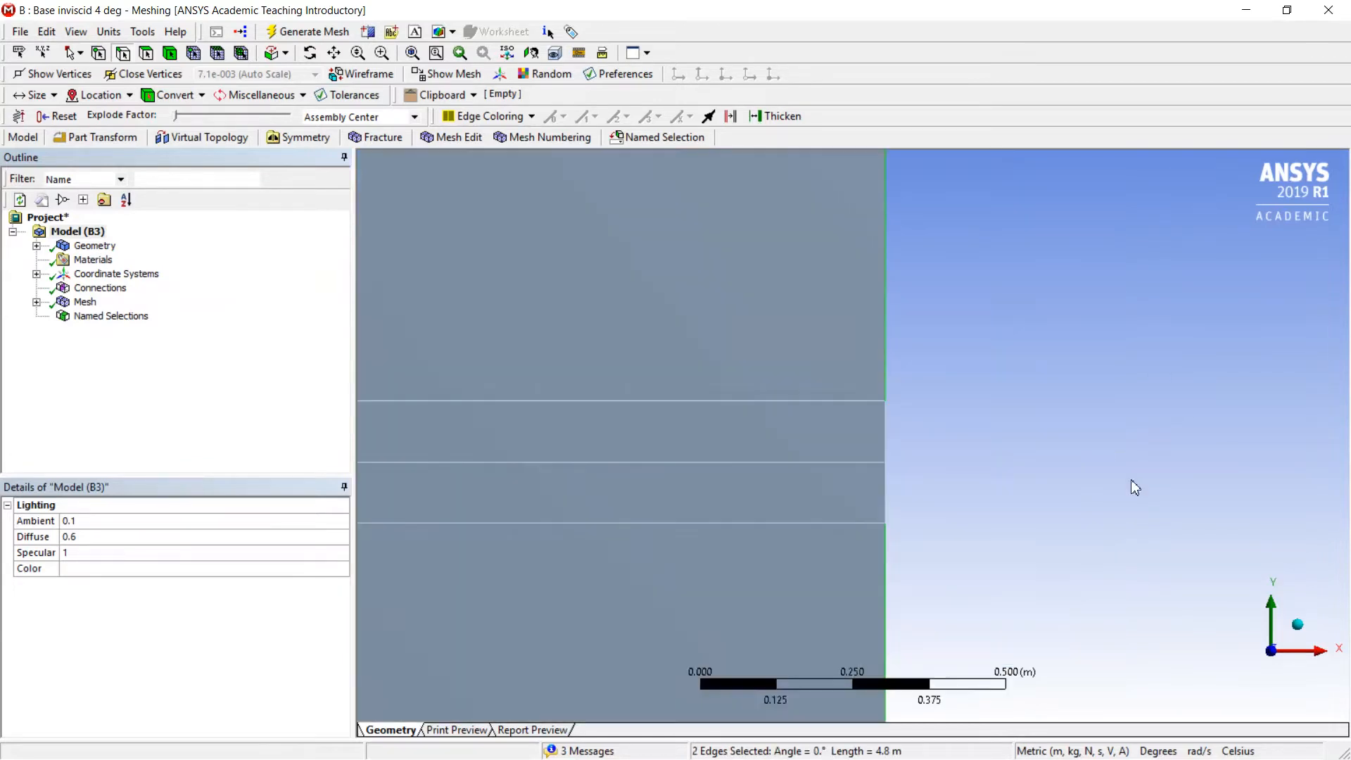
ctrl+click(890, 500)
ctrl+click(889, 428)
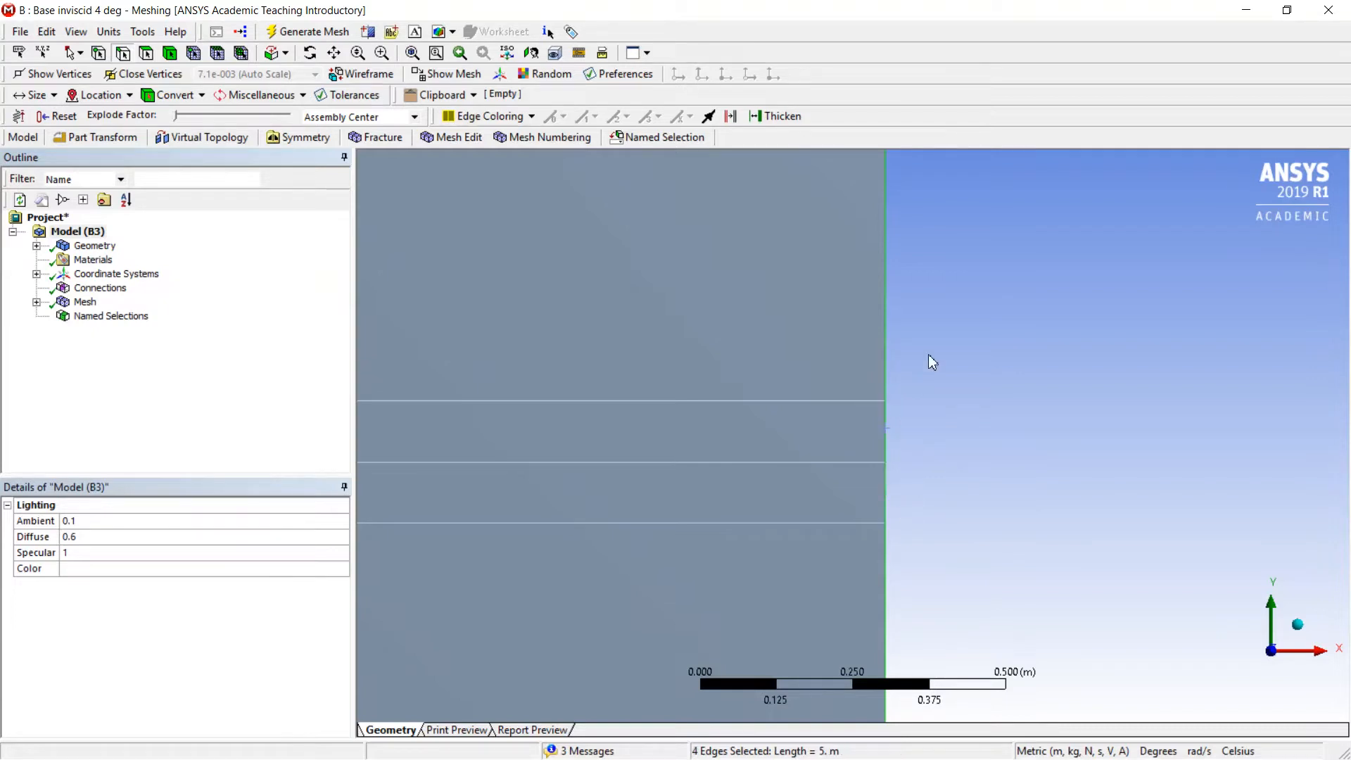
right_click(933, 355)
click(1057, 688)
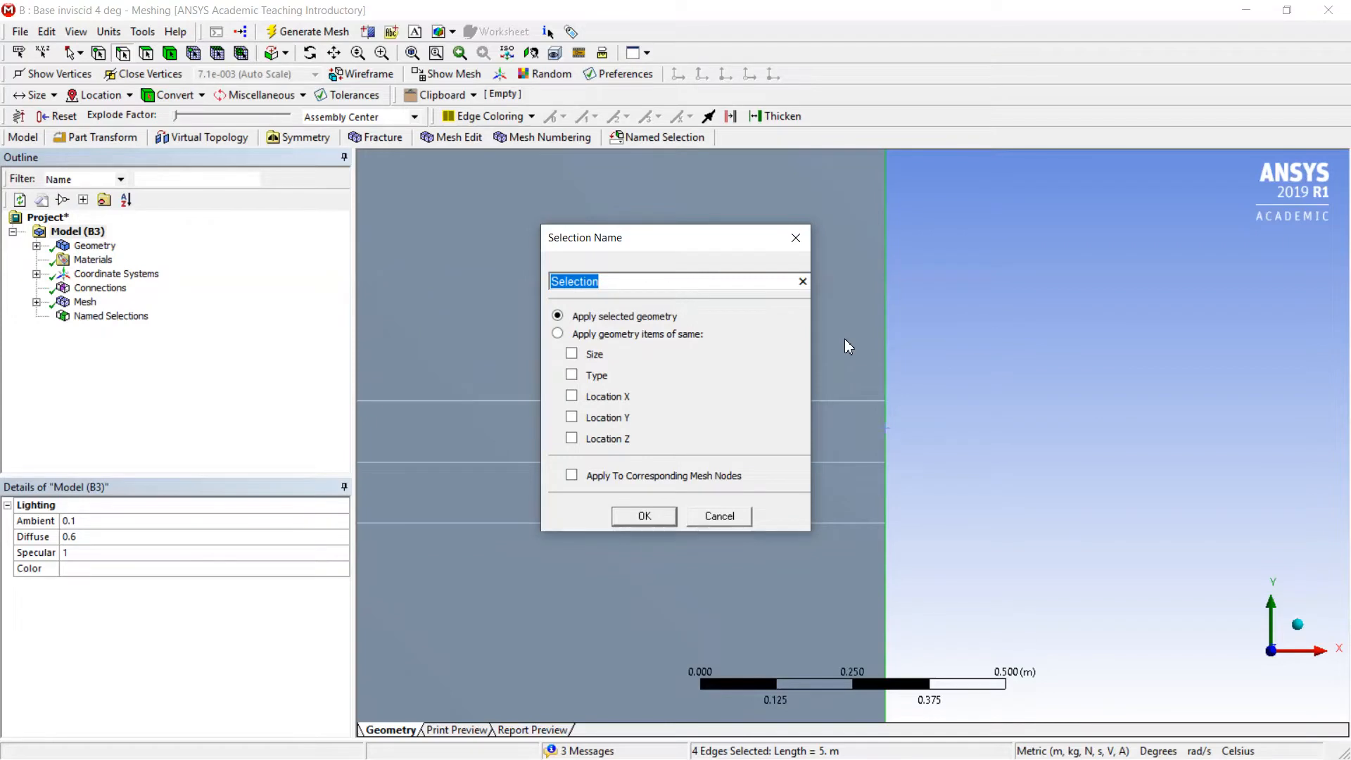
text(oul)
text(t)
text(et)
key(Return)
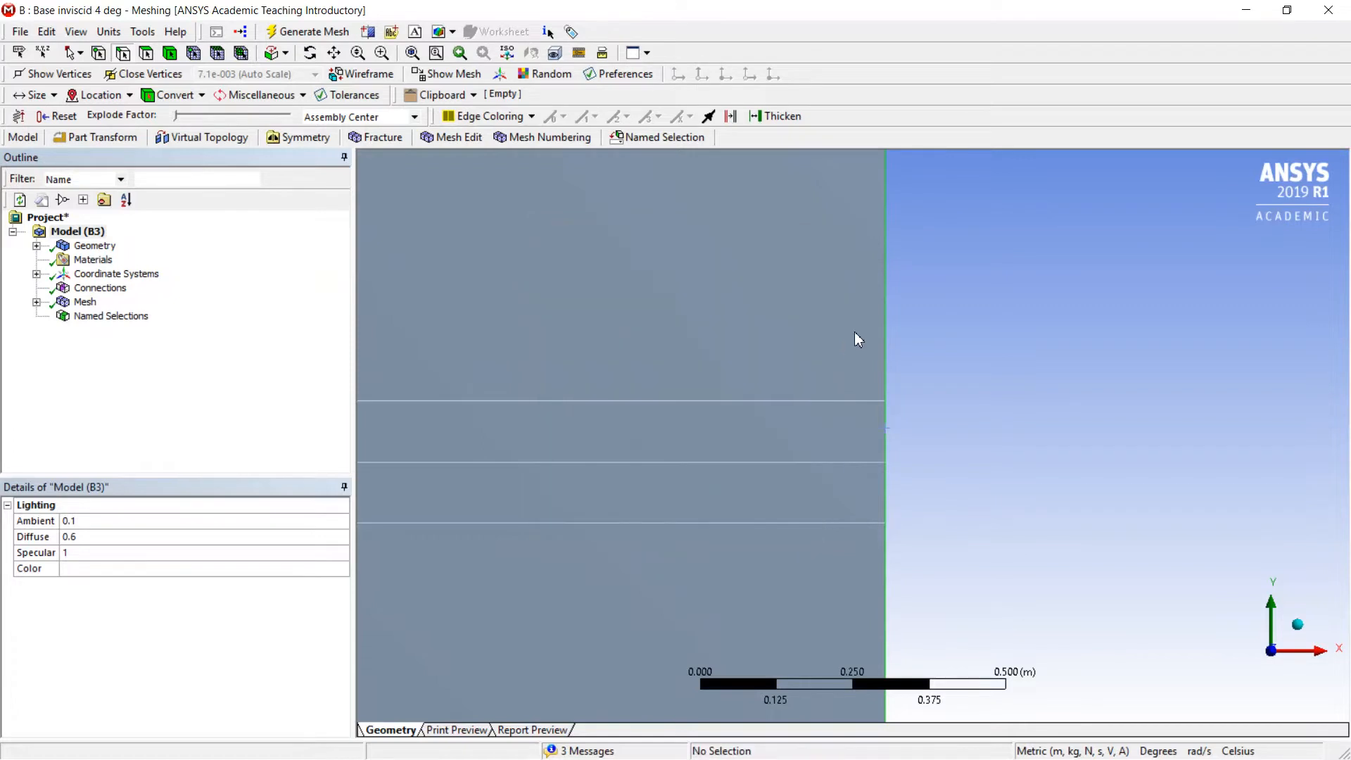
- Create a named selection "wall" from the four edges that form the airfoil profile
scroll(853, 327, down, 1)
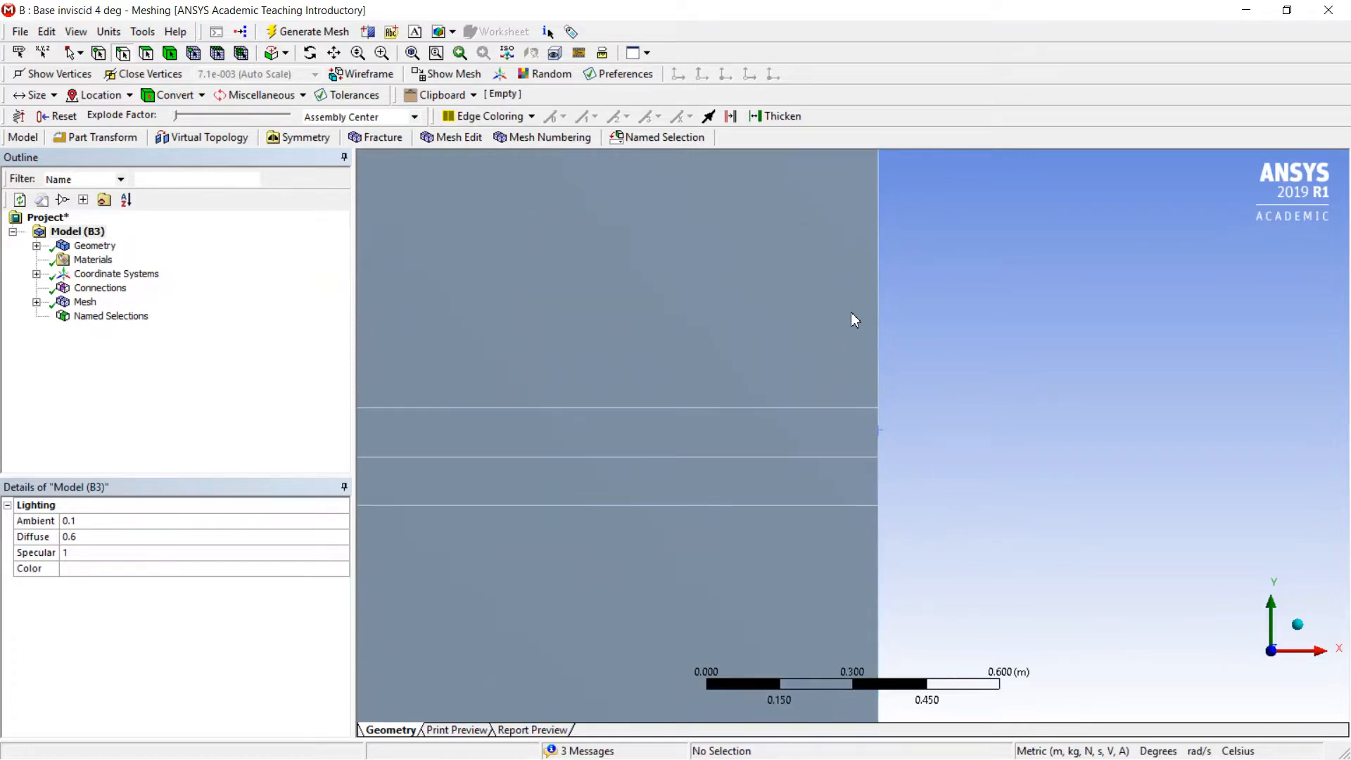
click(406, 57)
right_drag(835, 415, 880, 470)
right_drag(766, 362, 931, 454)
click(822, 418)
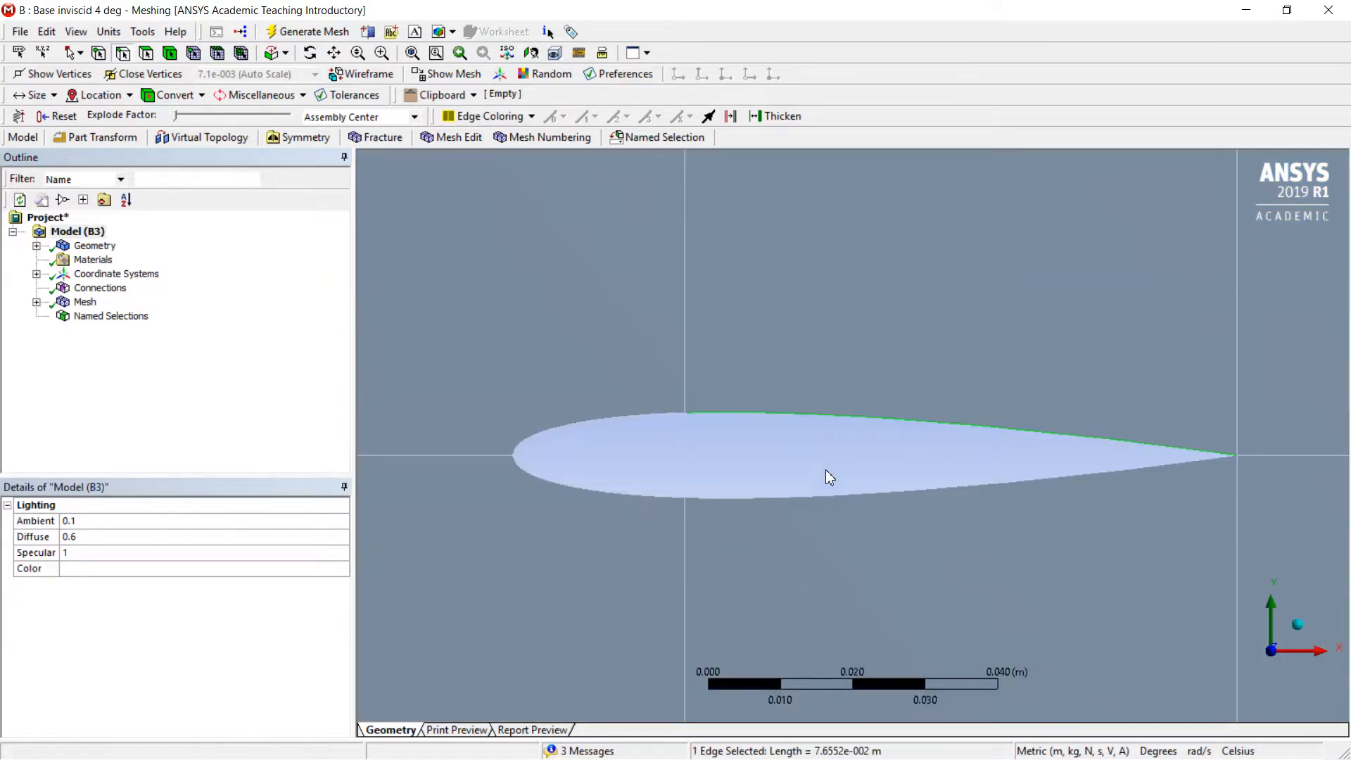
ctrl+click(830, 496)
ctrl+click(622, 416)
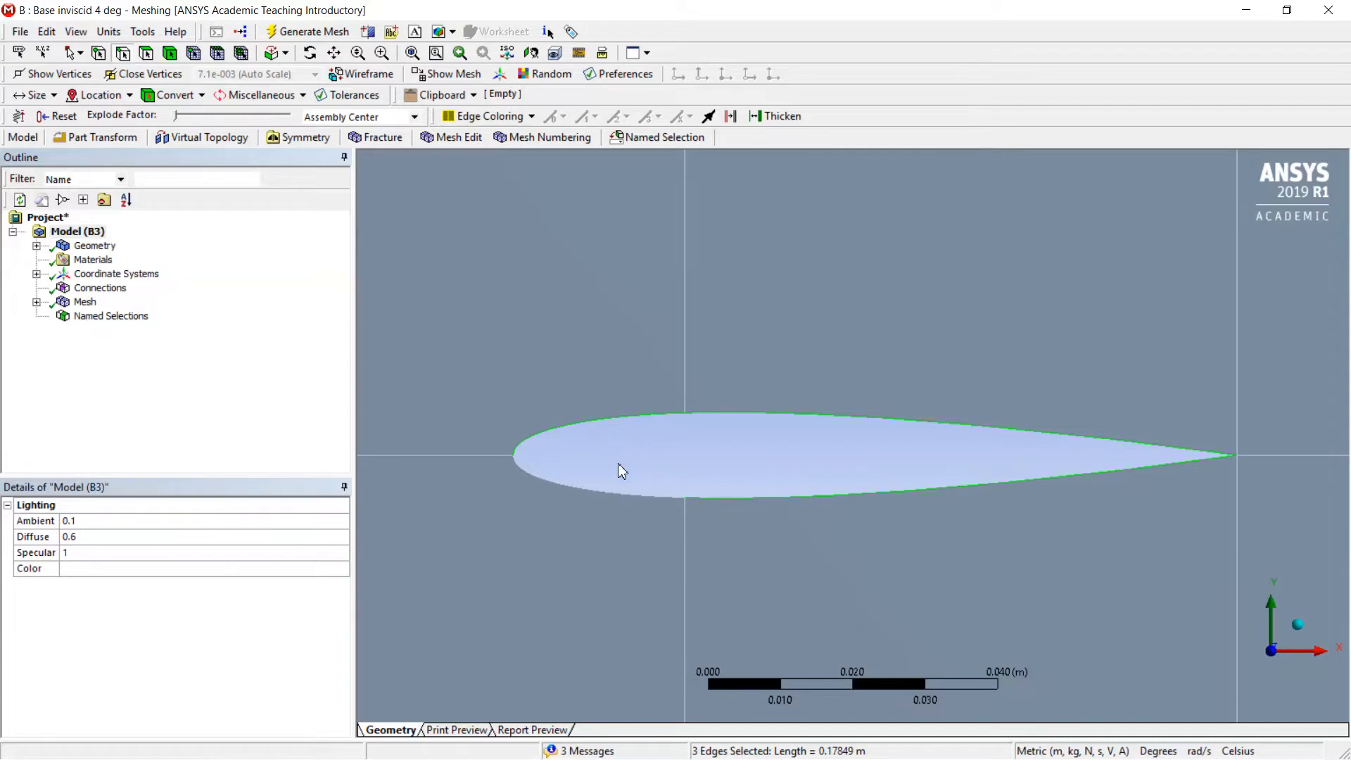
ctrl+click(608, 493)
right_click(652, 444)
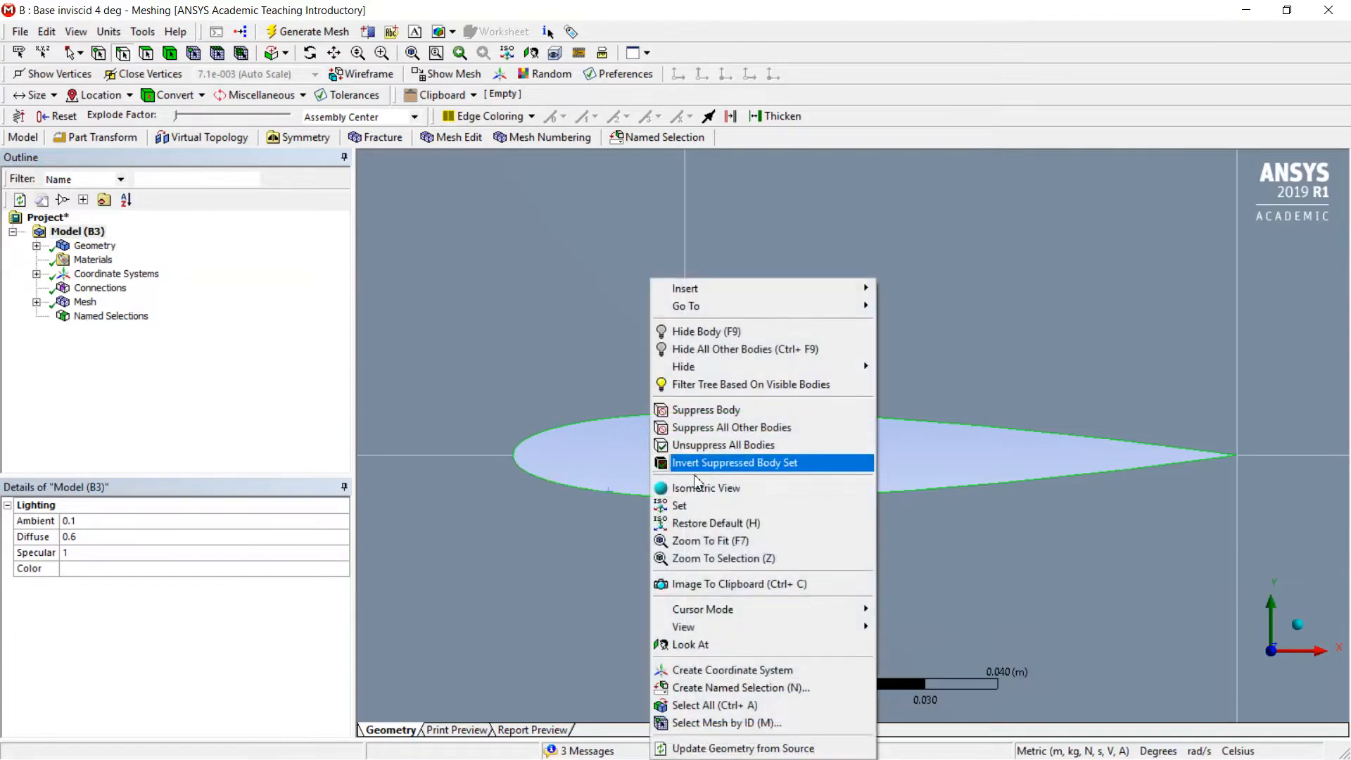
click(737, 688)
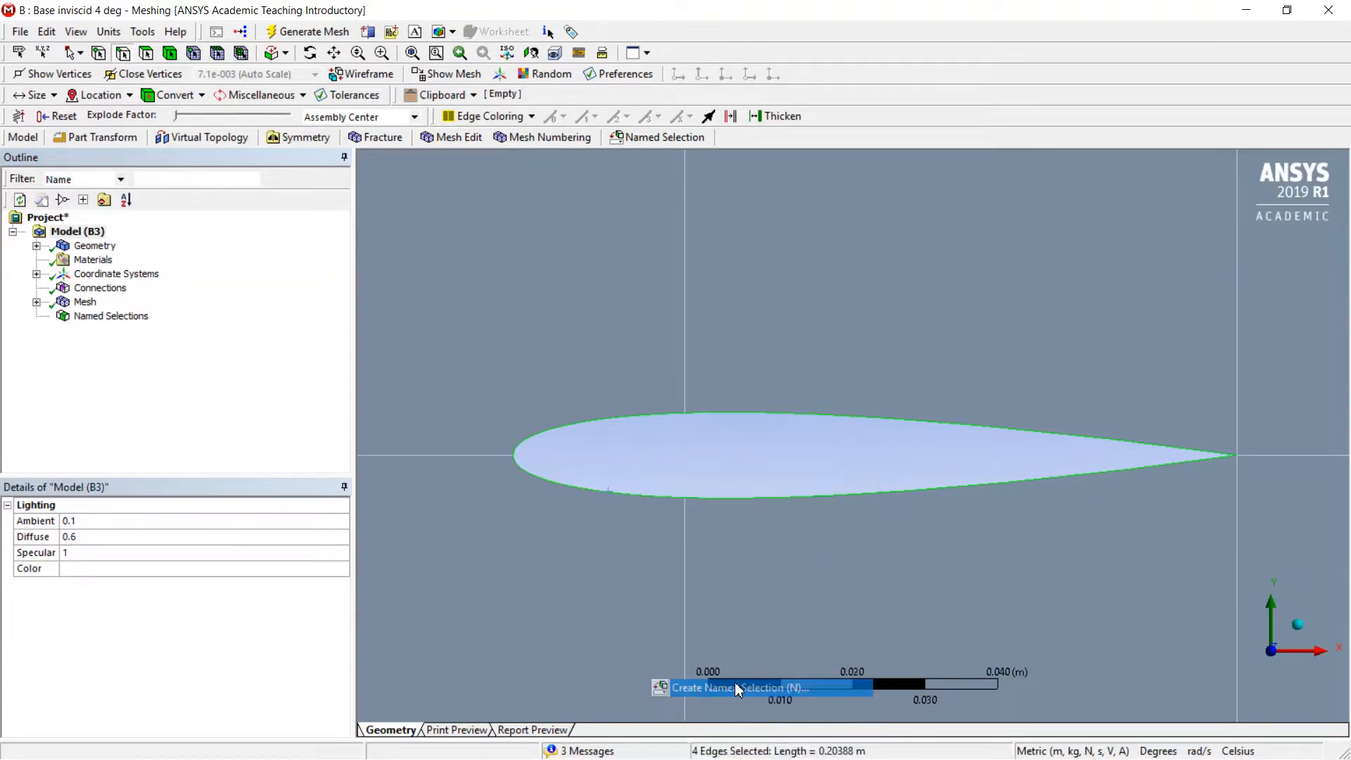
text(wall)
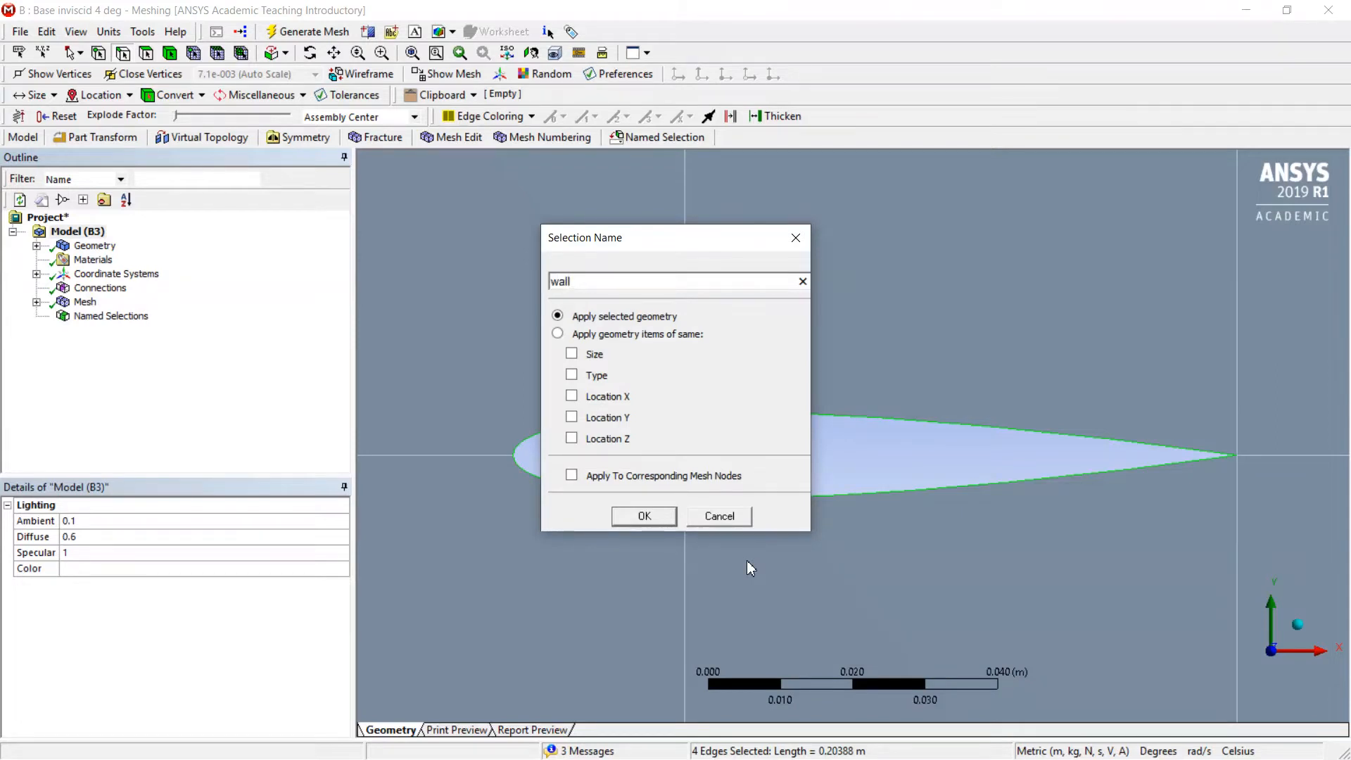
key(Return)
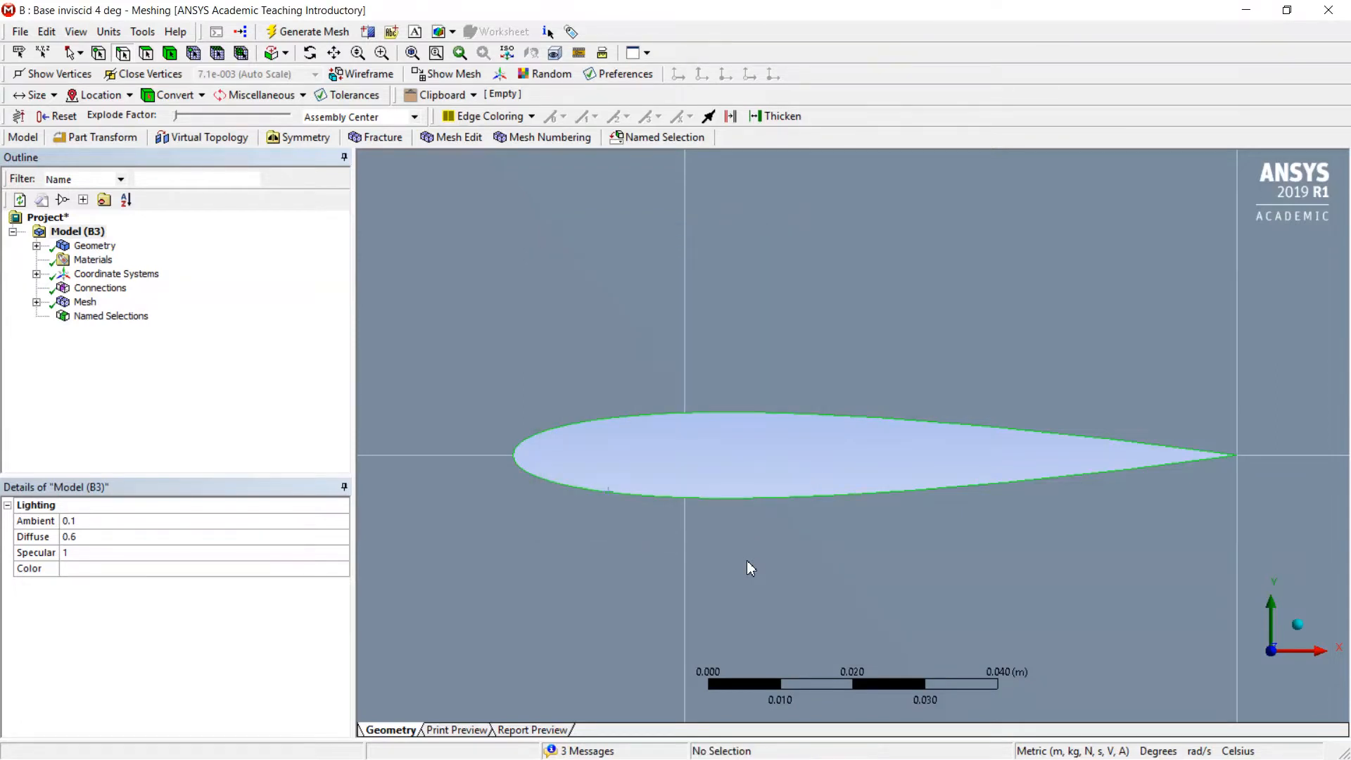
- Check the Facet Quality setting in the DesignModeler graphics options and accept the options
scroll(714, 448, down, 10)
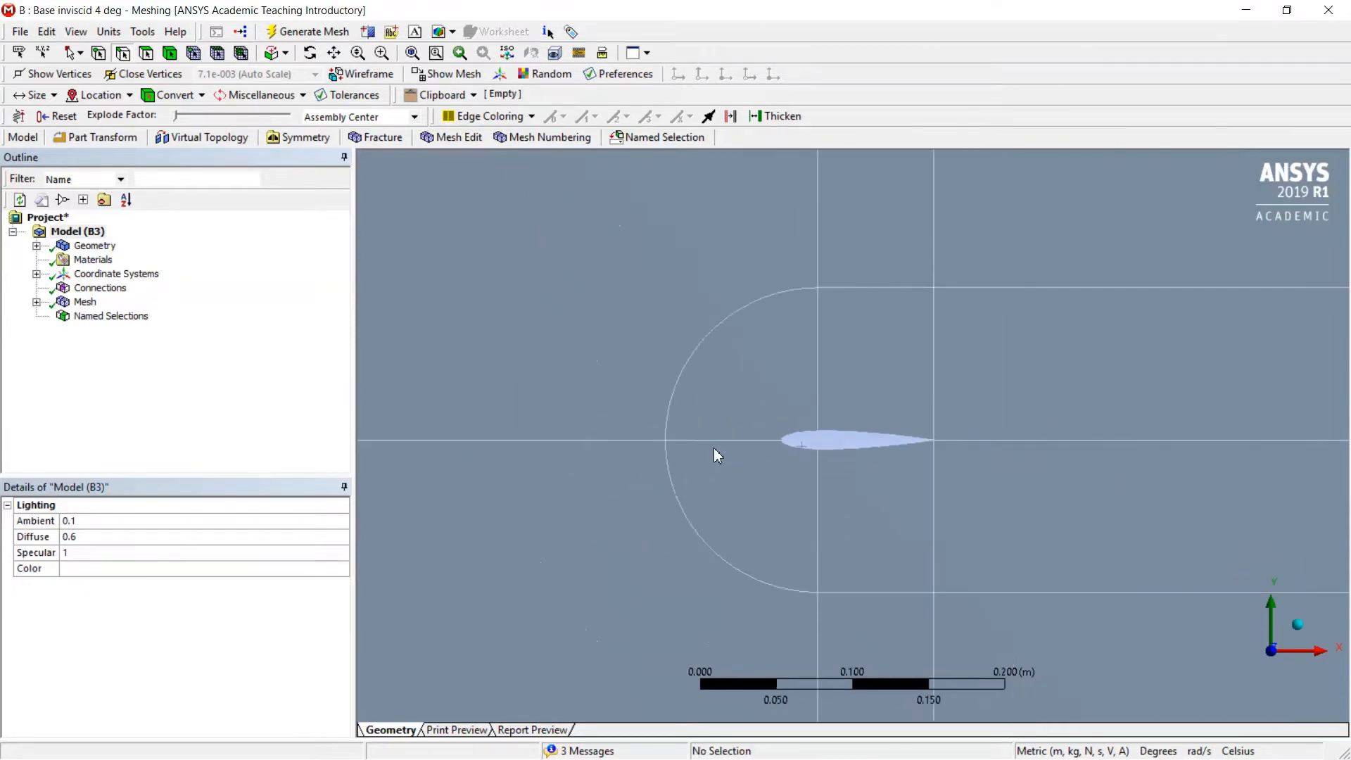
scroll(715, 454, down, 5)
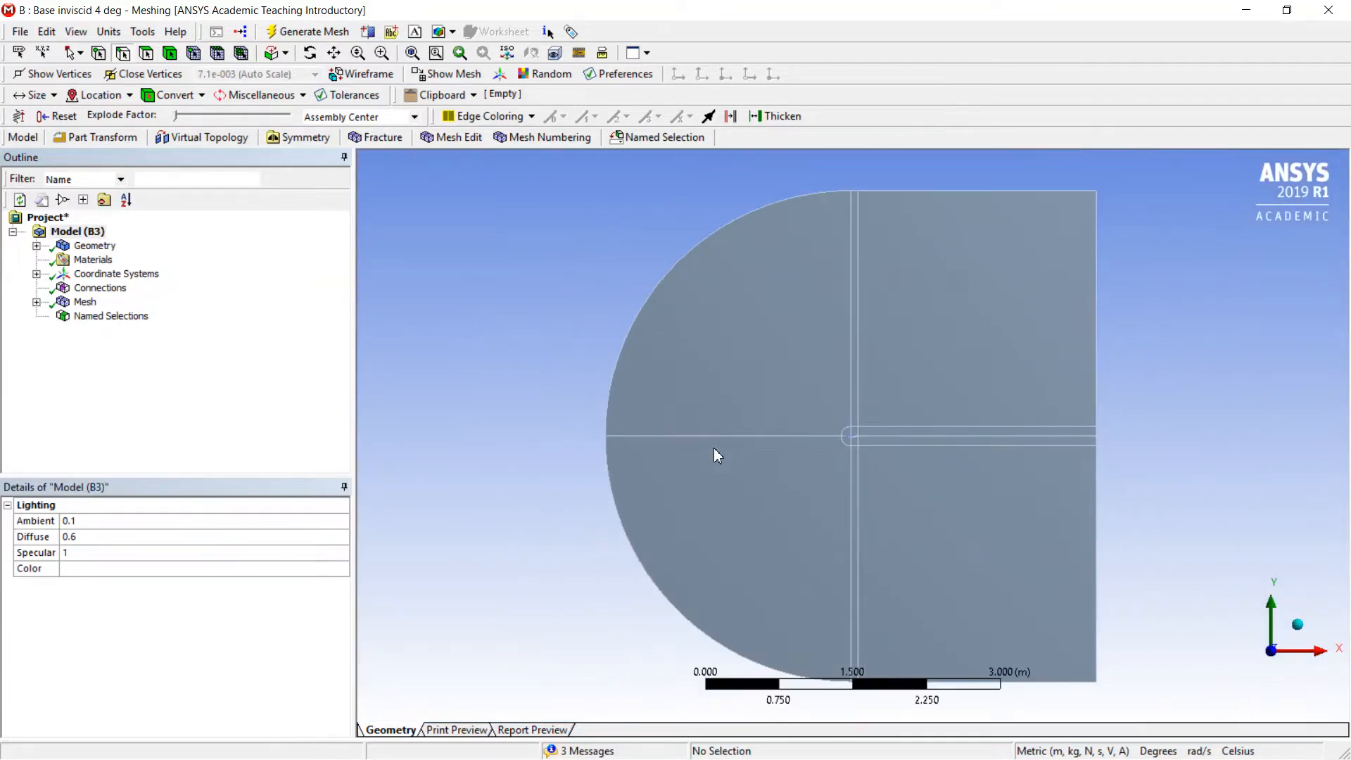
click(143, 32)
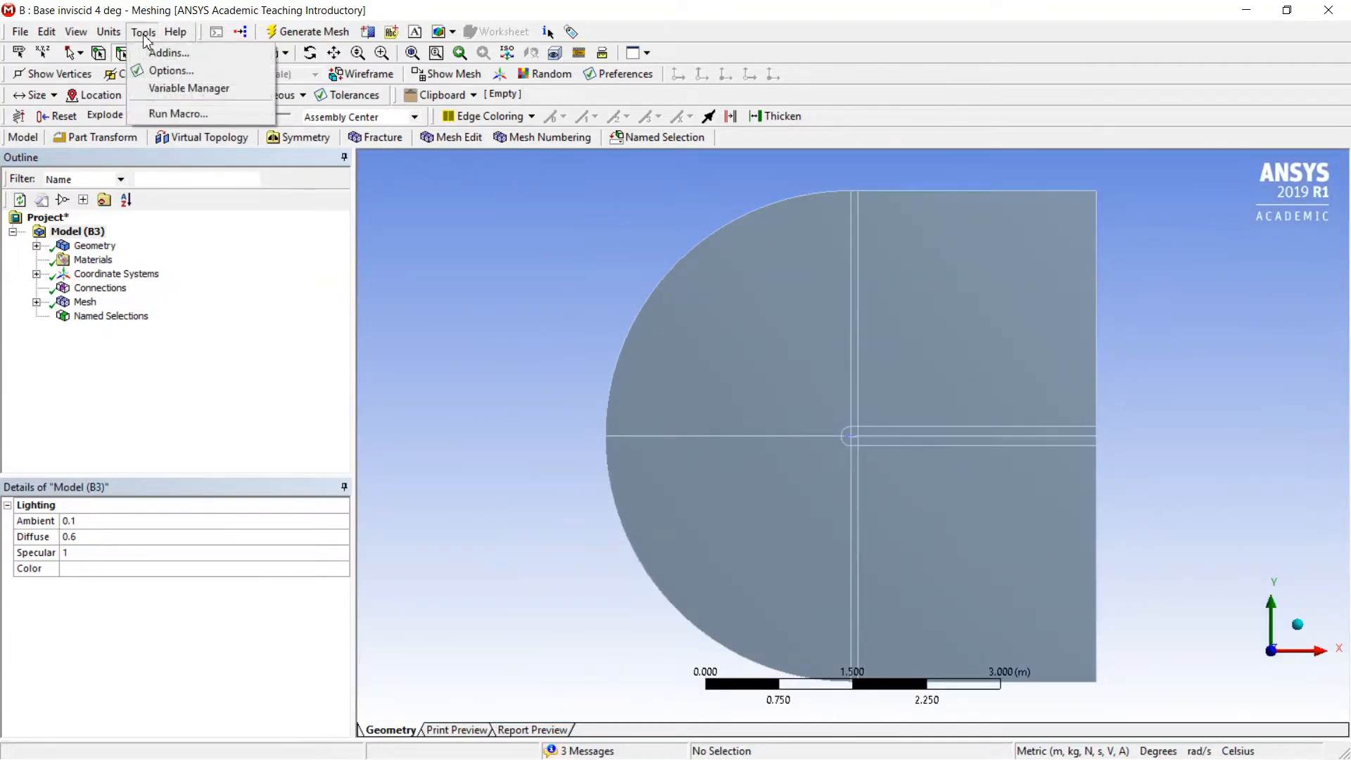
click(169, 70)
click(408, 254)
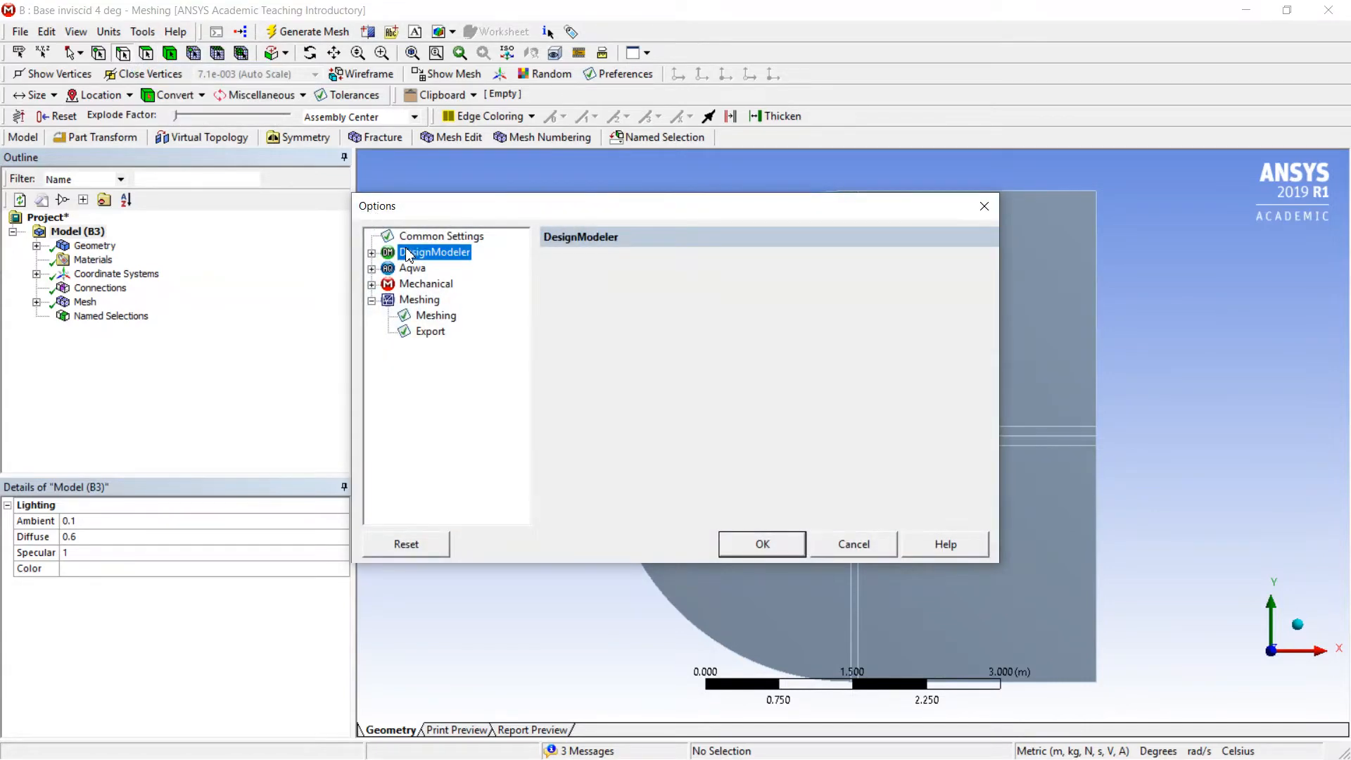
double_click(409, 254)
click(444, 285)
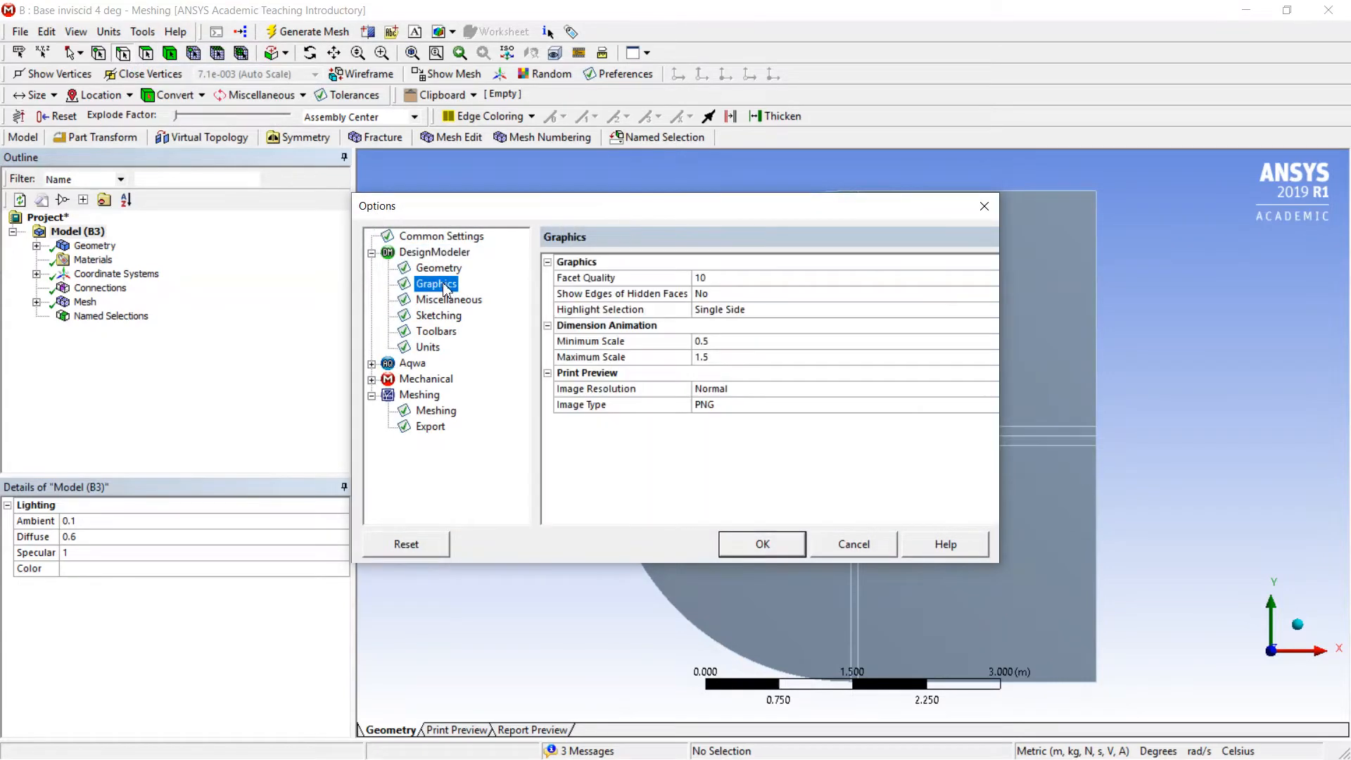
click(725, 282)
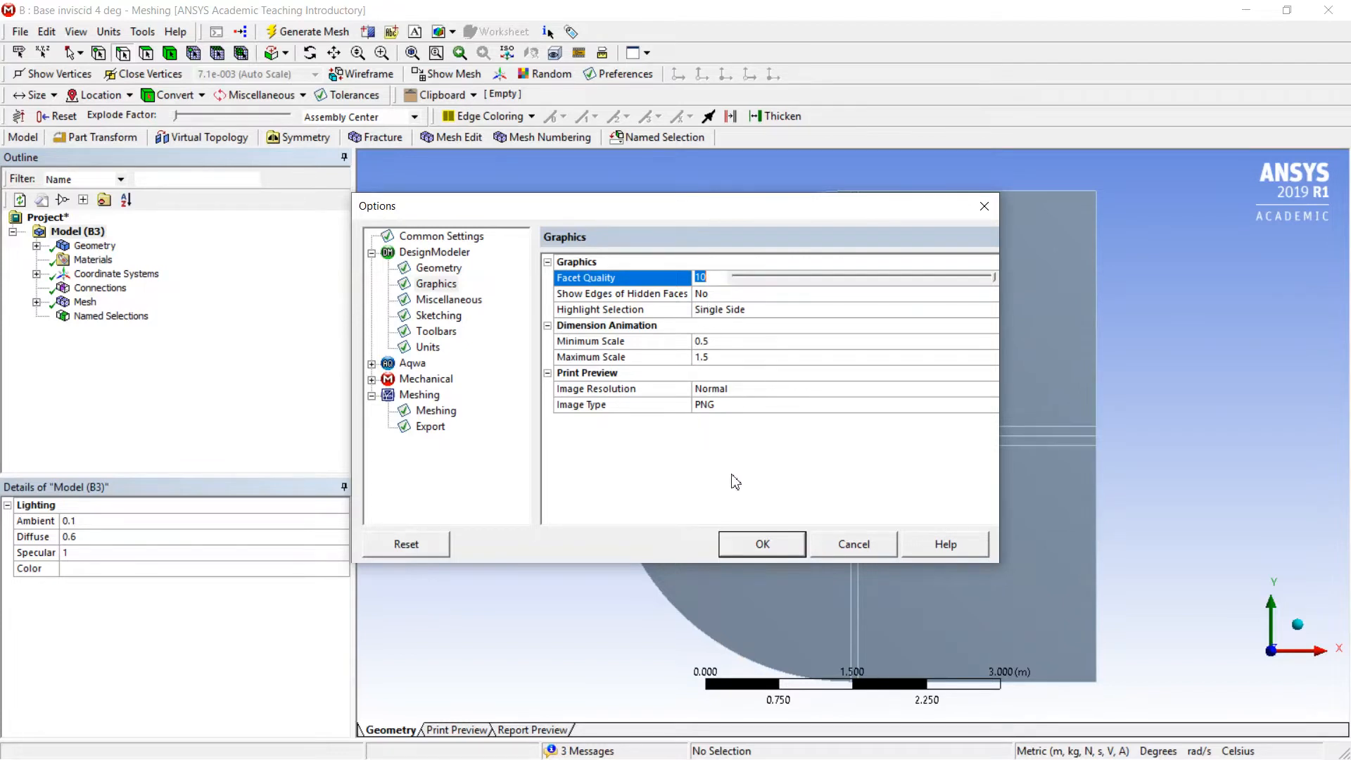
click(757, 548)
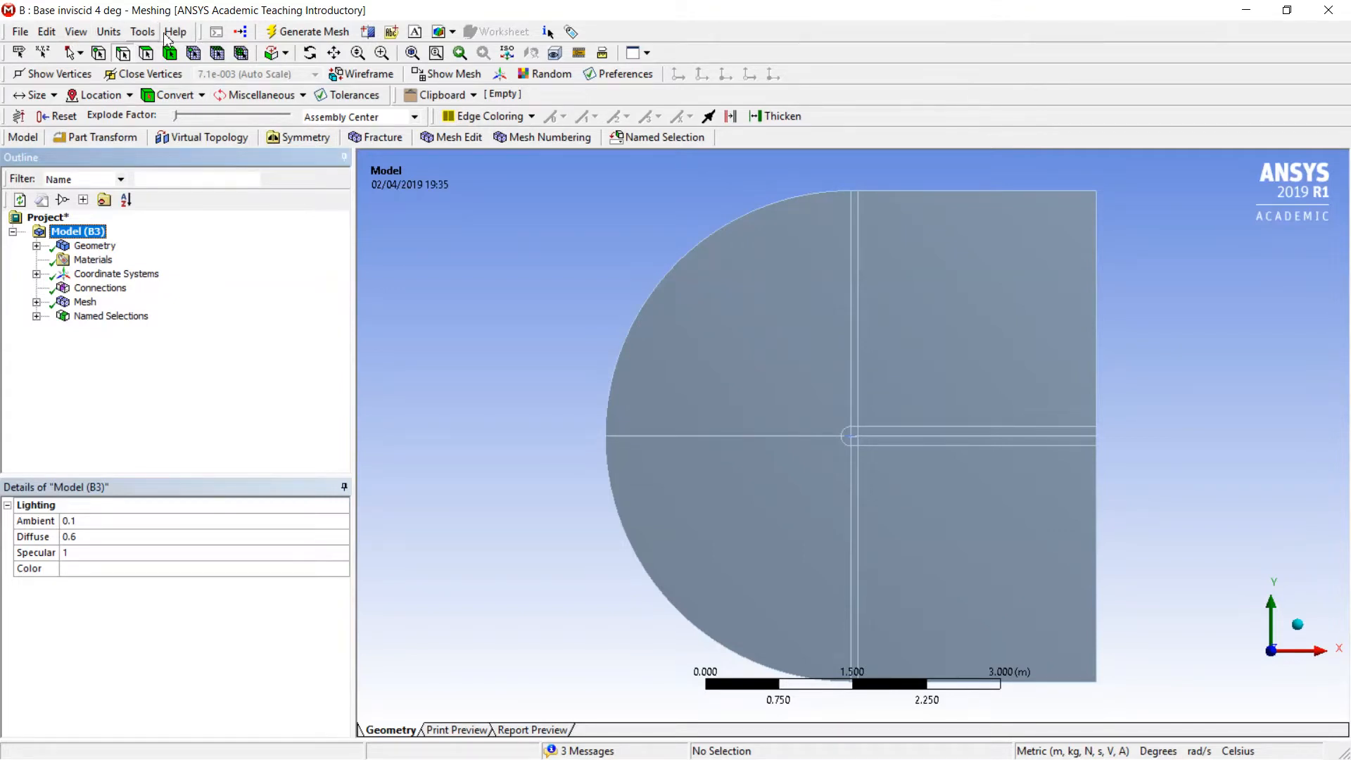
- Generate and update the mesh, and close the meshing editor to return to the Workbench project
click(291, 38)
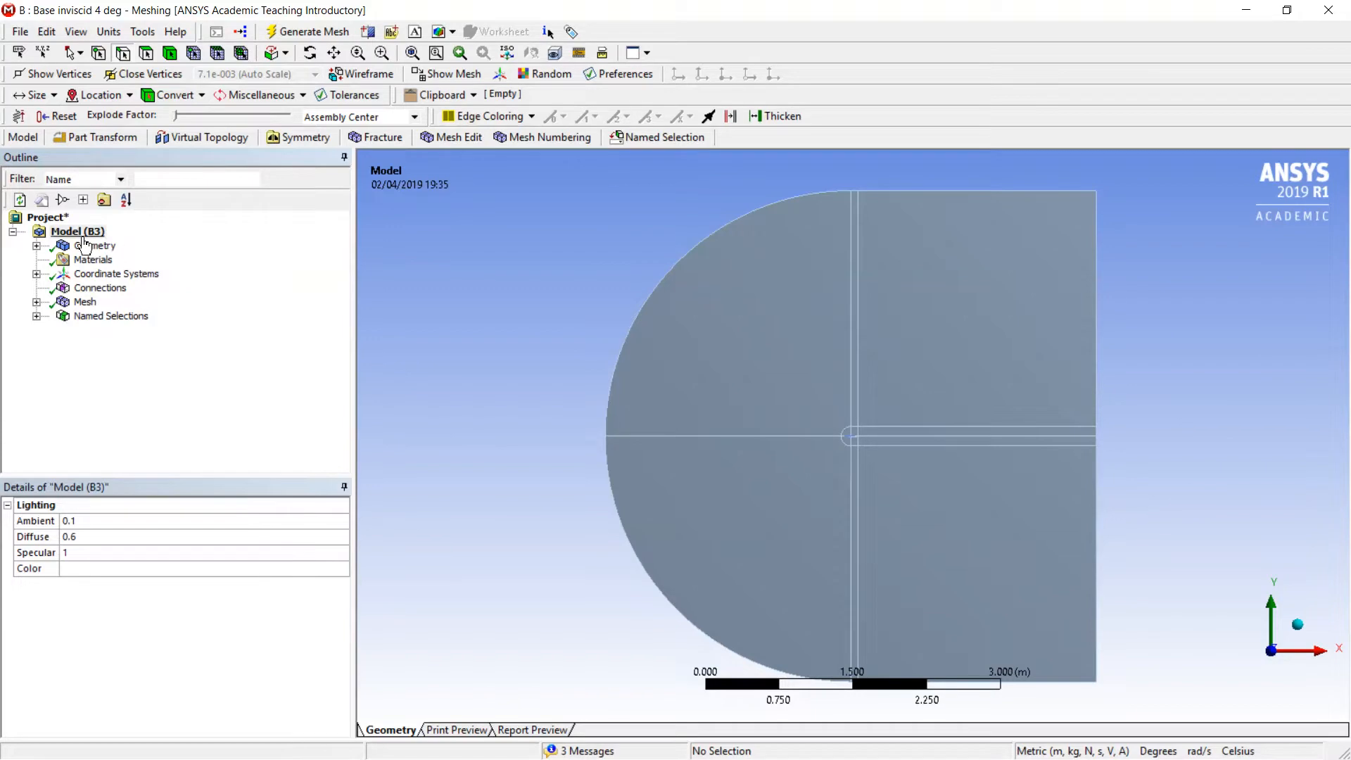
click(84, 302)
right_click(84, 307)
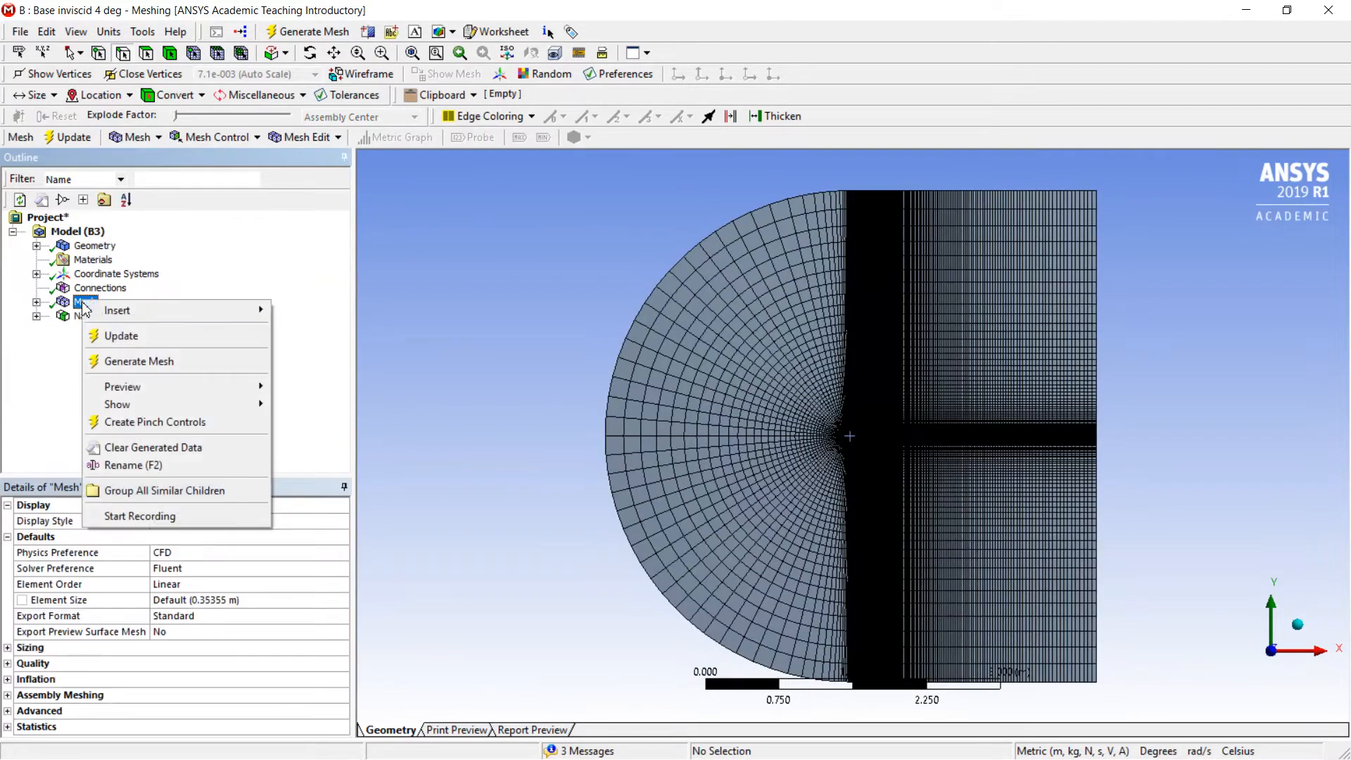
click(100, 335)
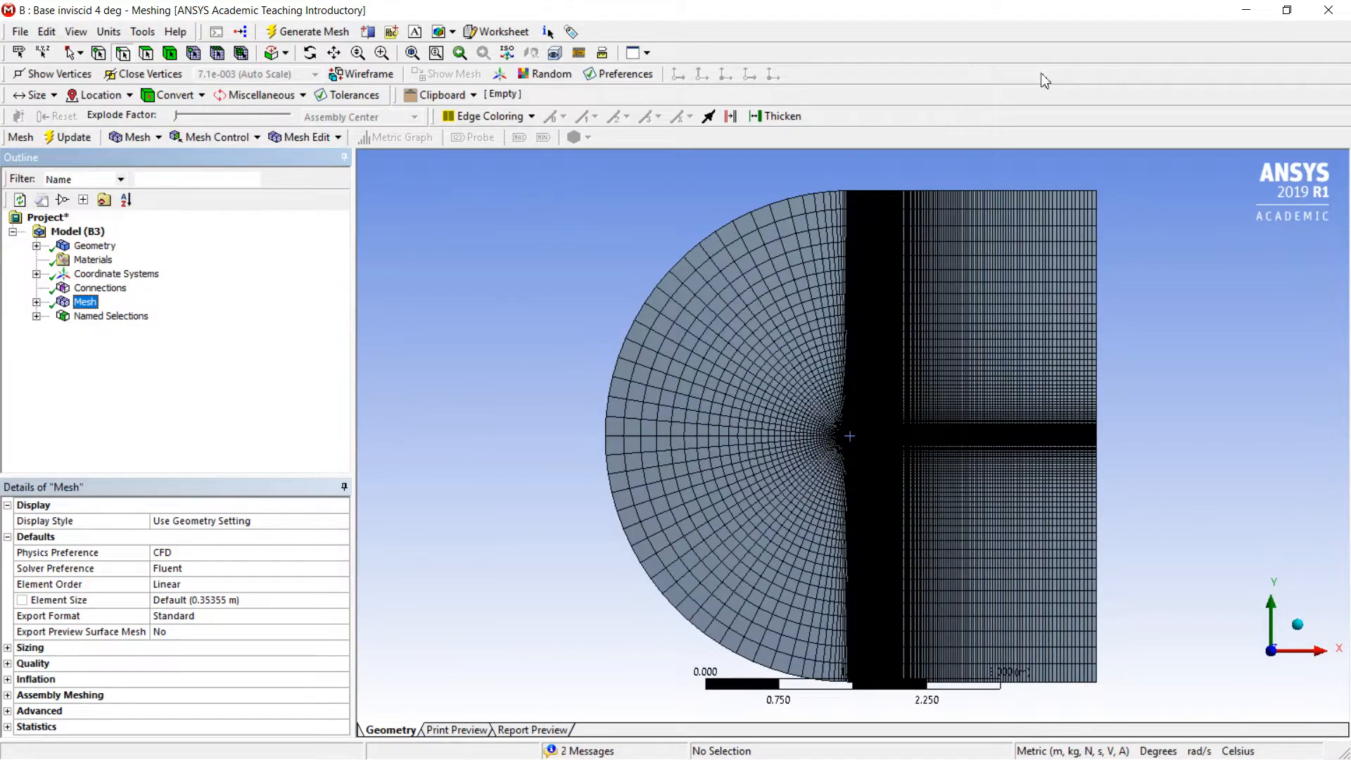
click(1329, 10)
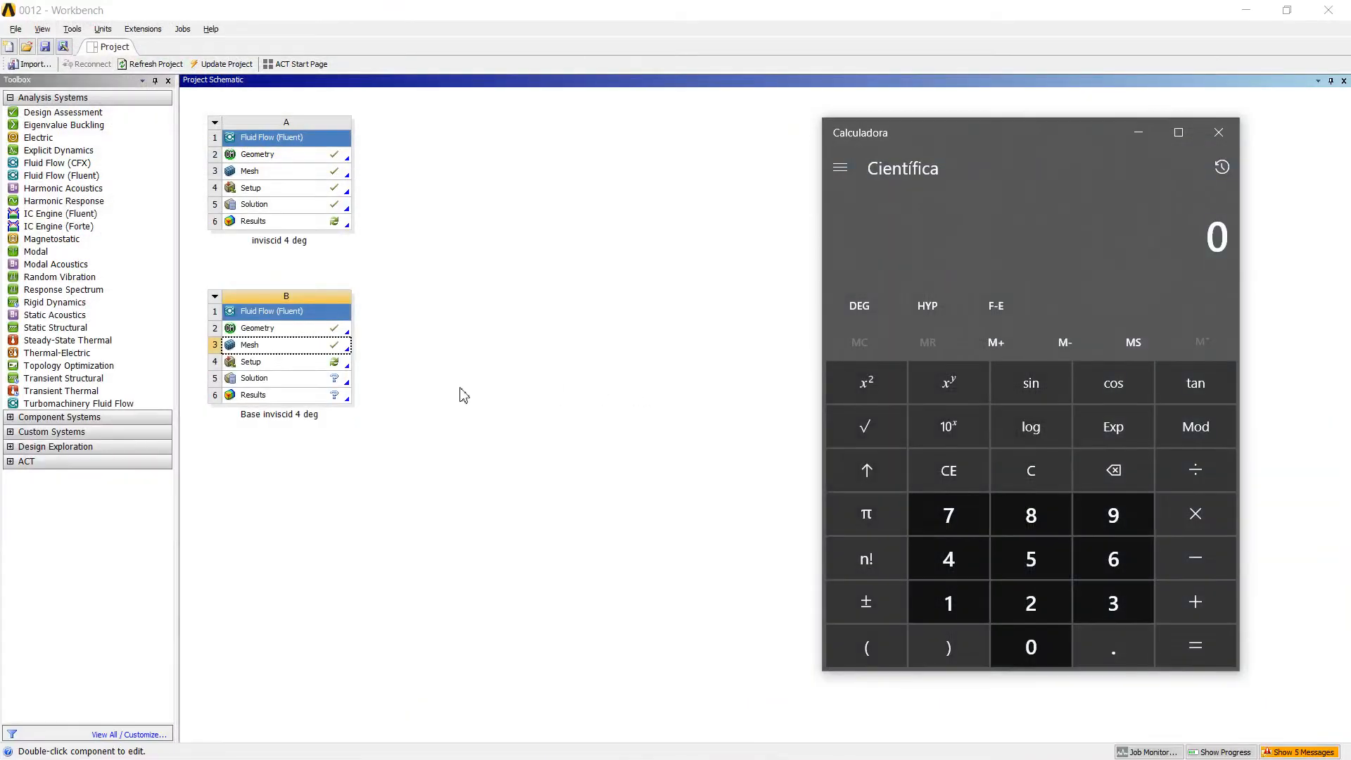
- Open the setup of the "Base inviscid 4 deg" system in Fluent with parallel processing on the local machine
double_click(303, 366)
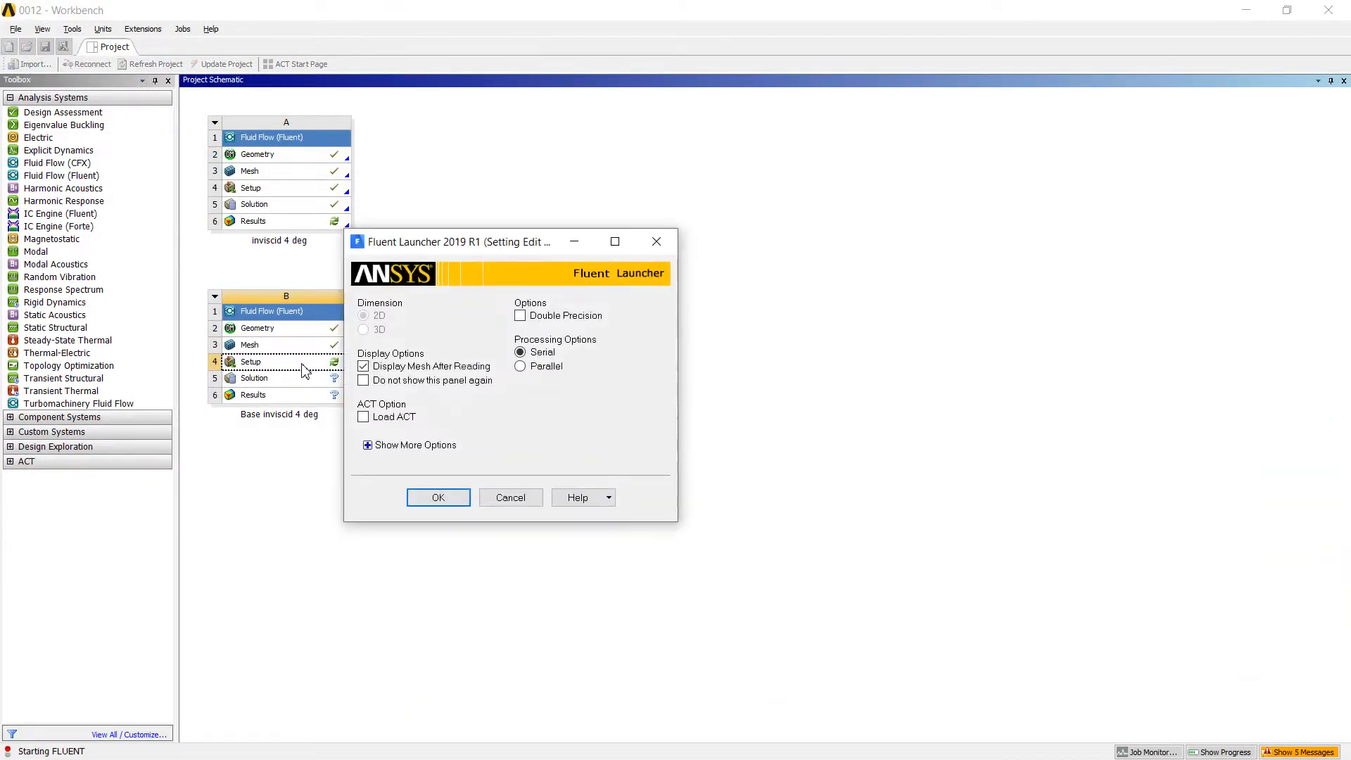
click(538, 367)
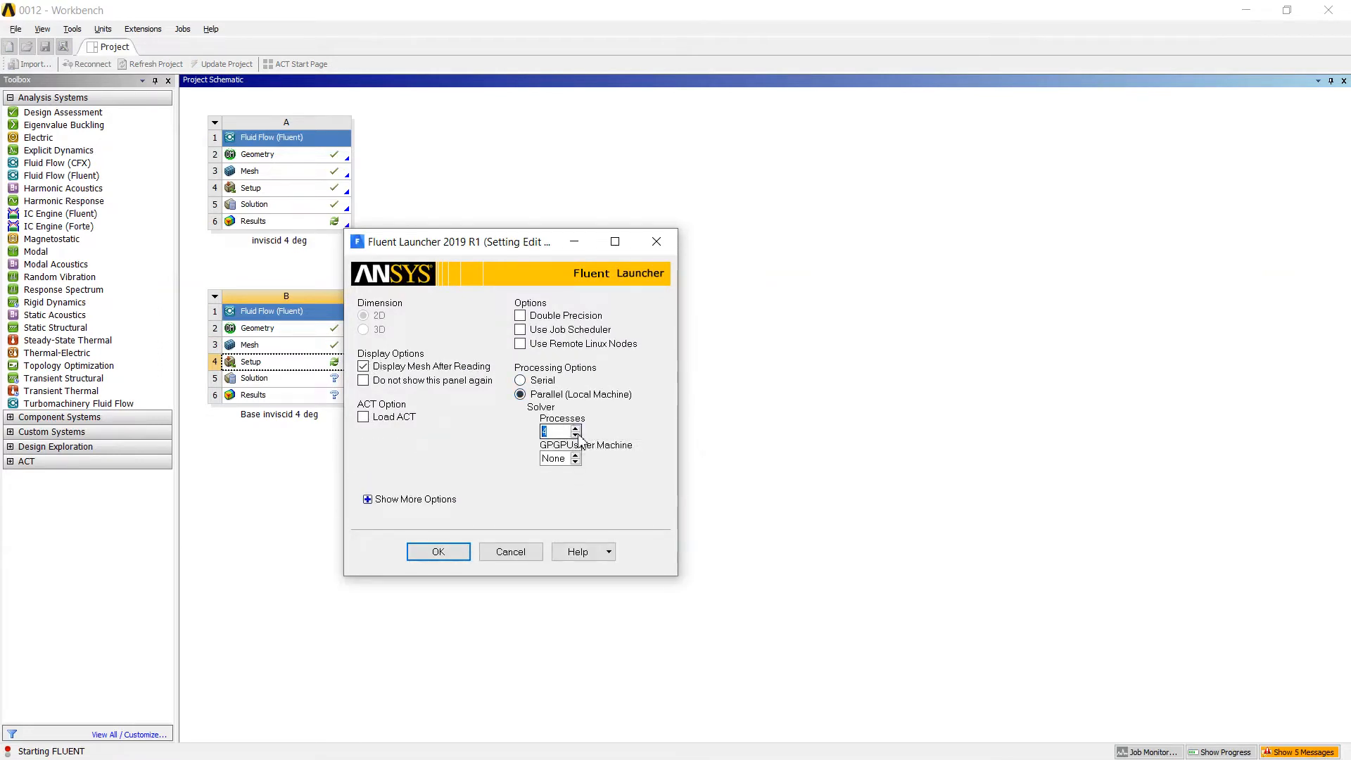
click(439, 554)
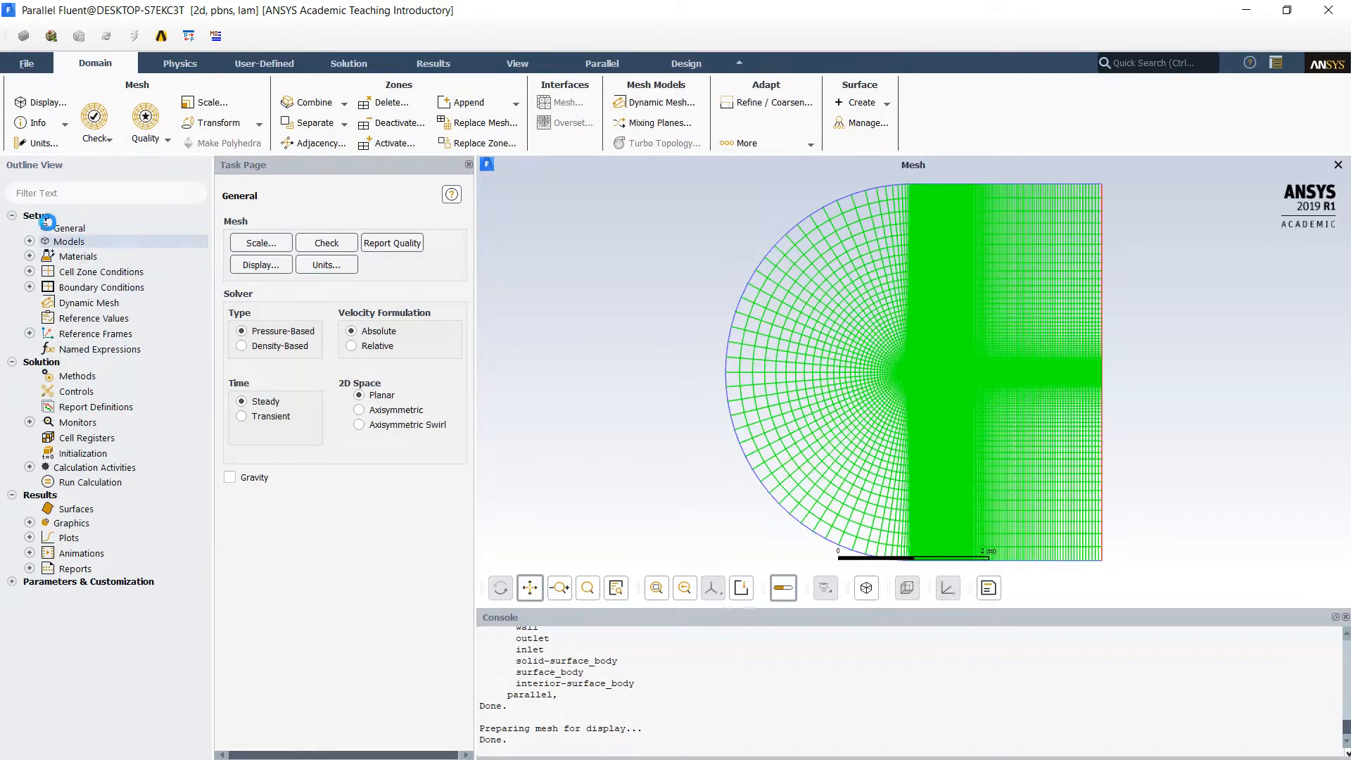
- Set the solver to density-based and steady, and choose Inviscid as the viscous model
click(265, 349)
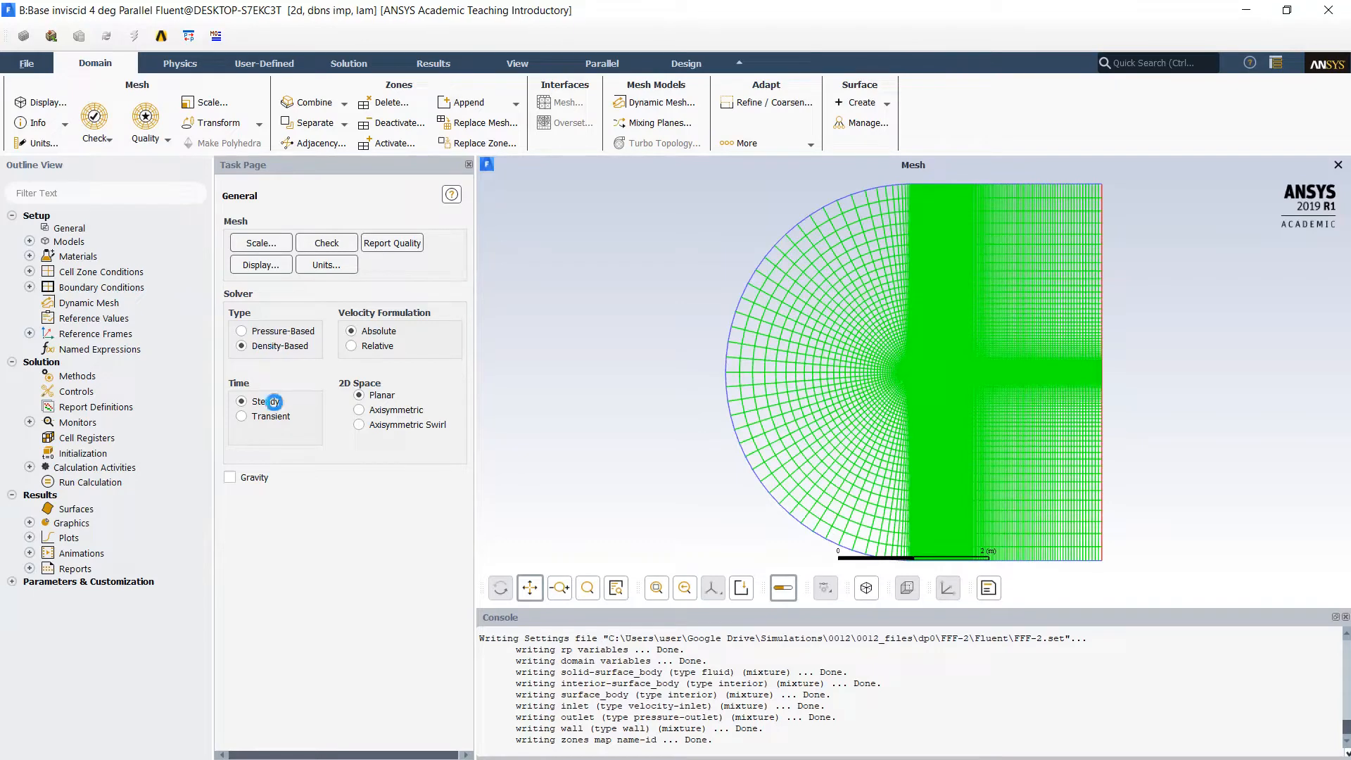
click(251, 402)
click(84, 243)
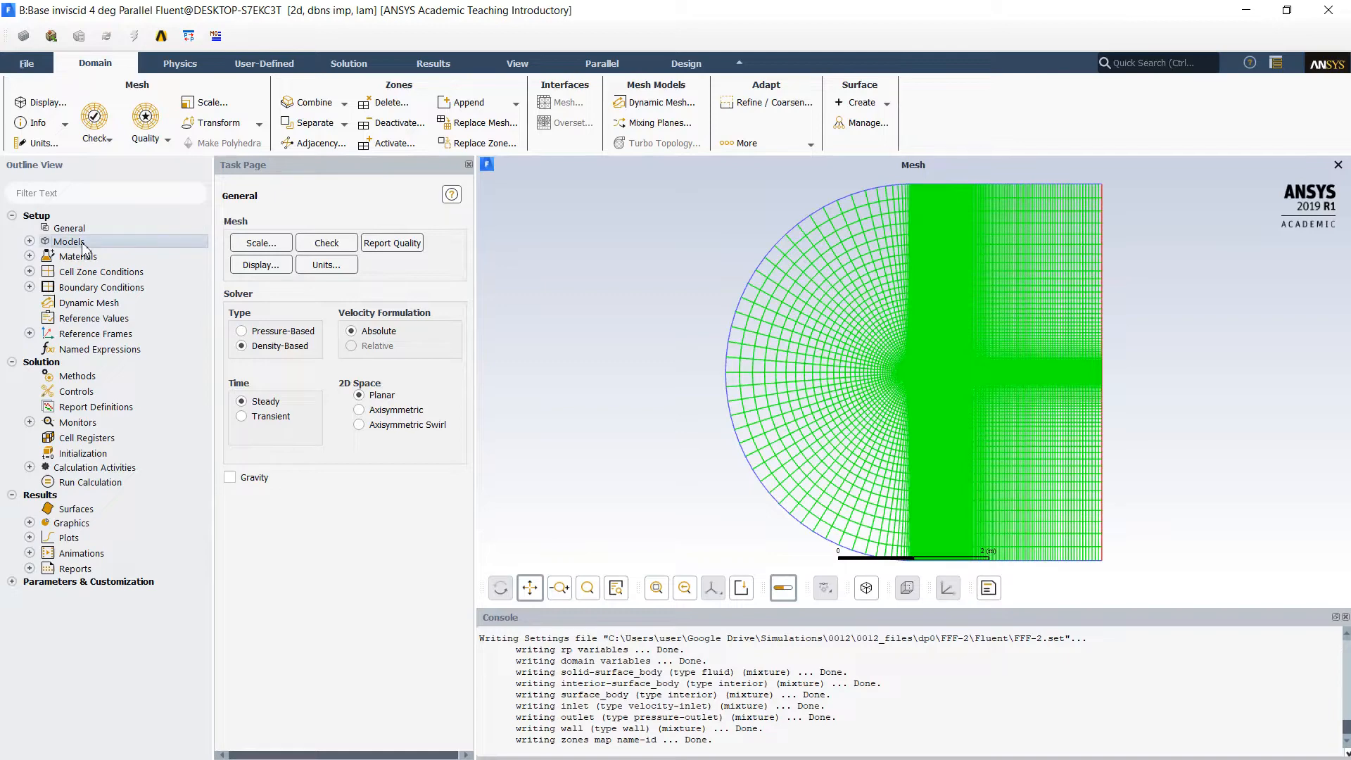
double_click(83, 243)
click(151, 291)
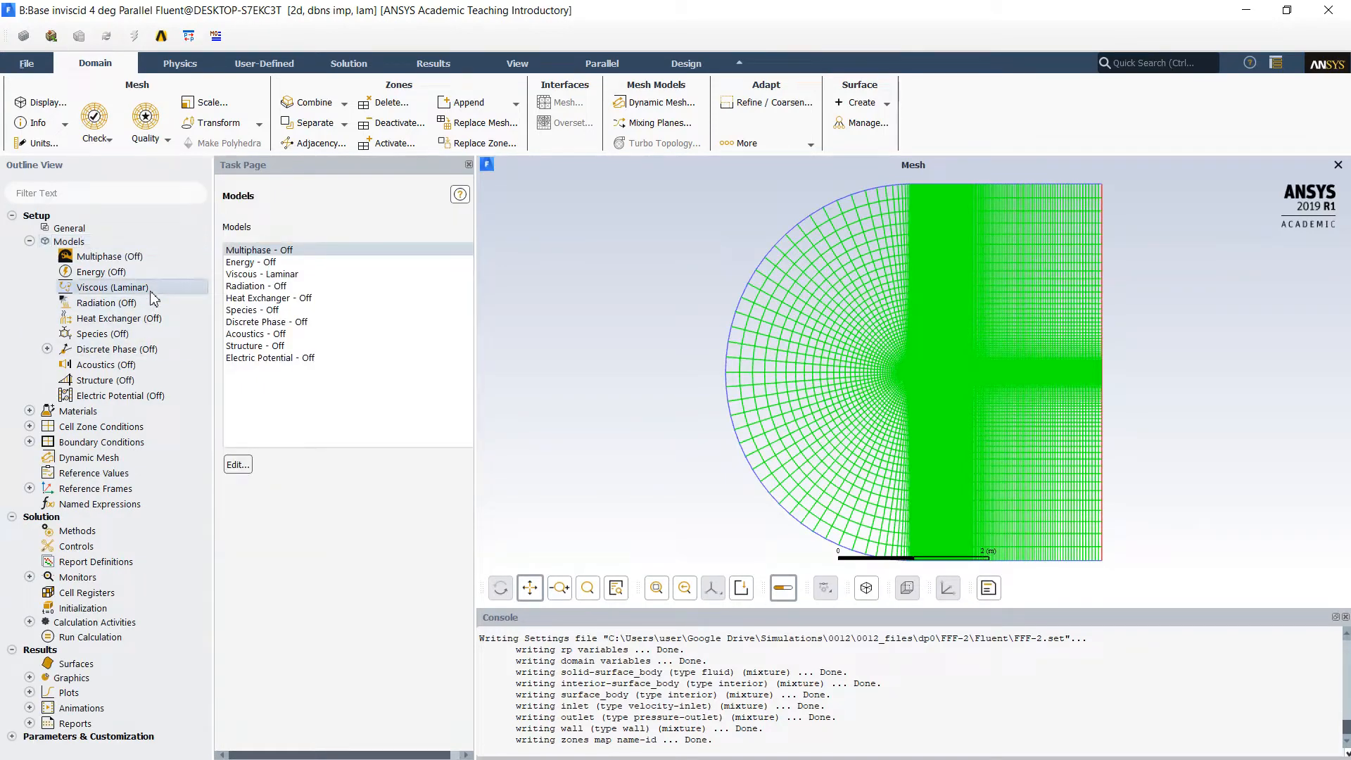
double_click(151, 290)
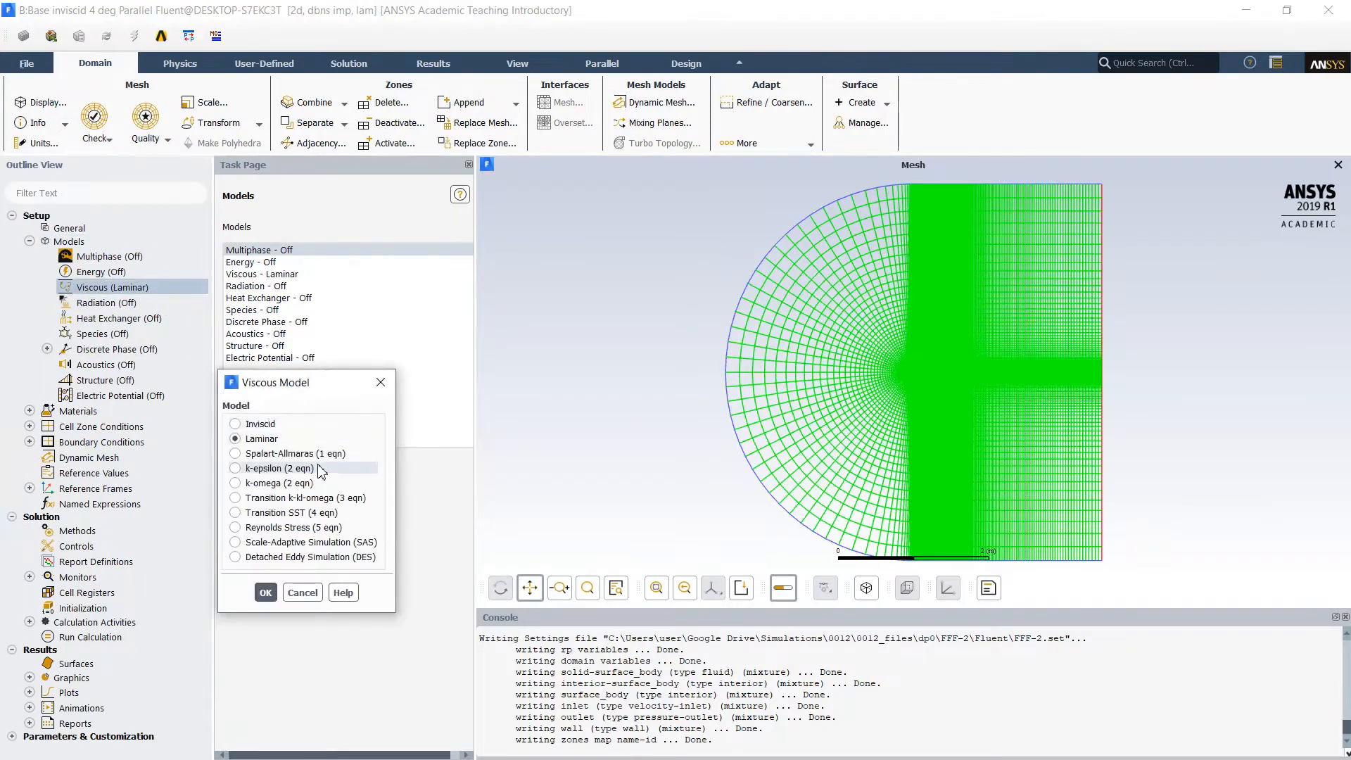
click(255, 424)
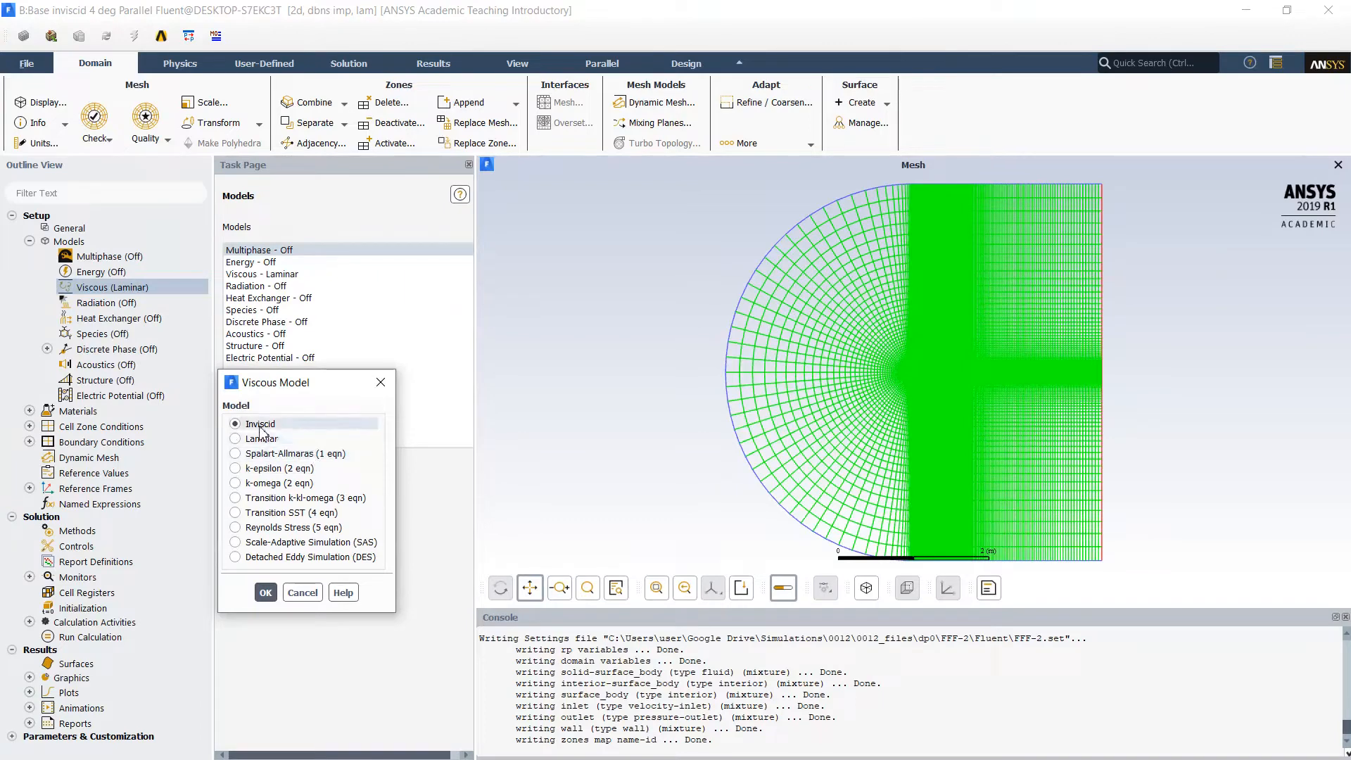
click(265, 592)
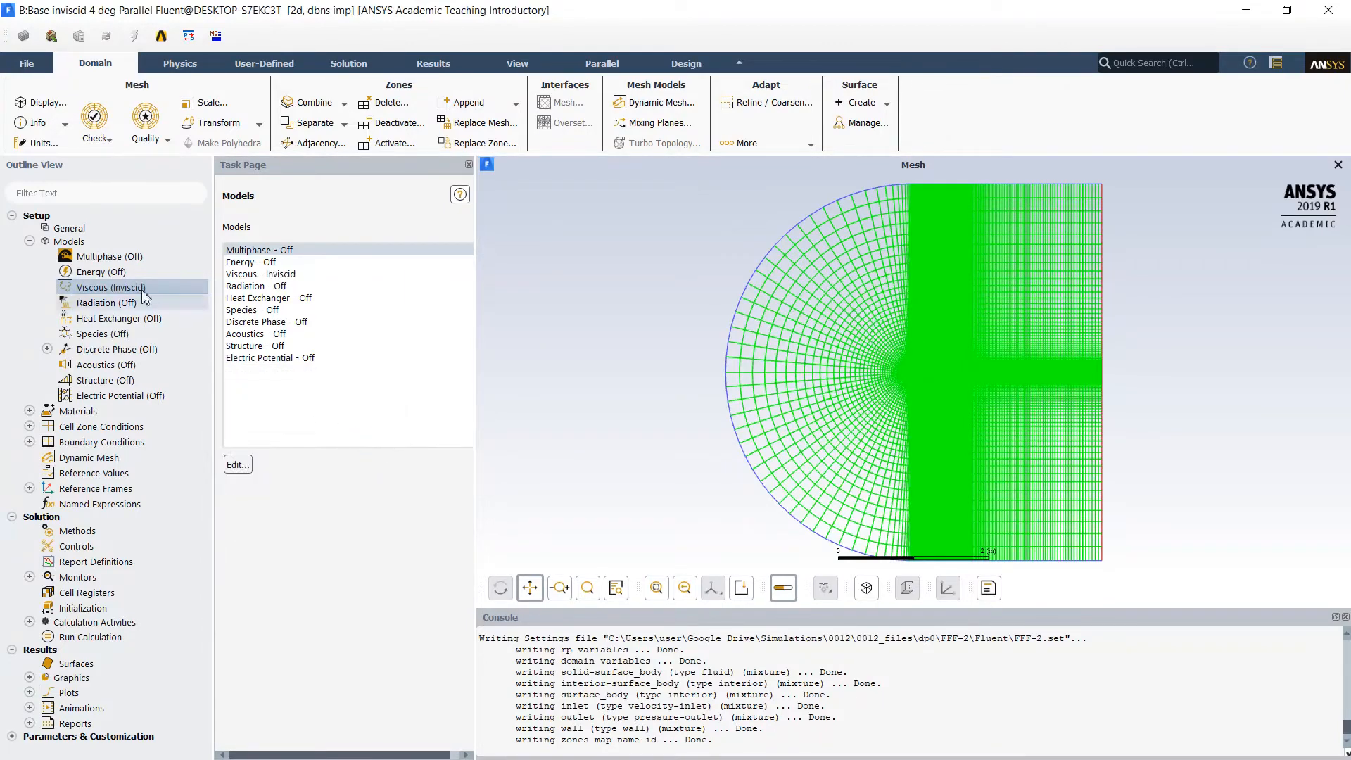
- Confirm air as the fluid material with a constant density of 1.225 kg/m3
double_click(77, 411)
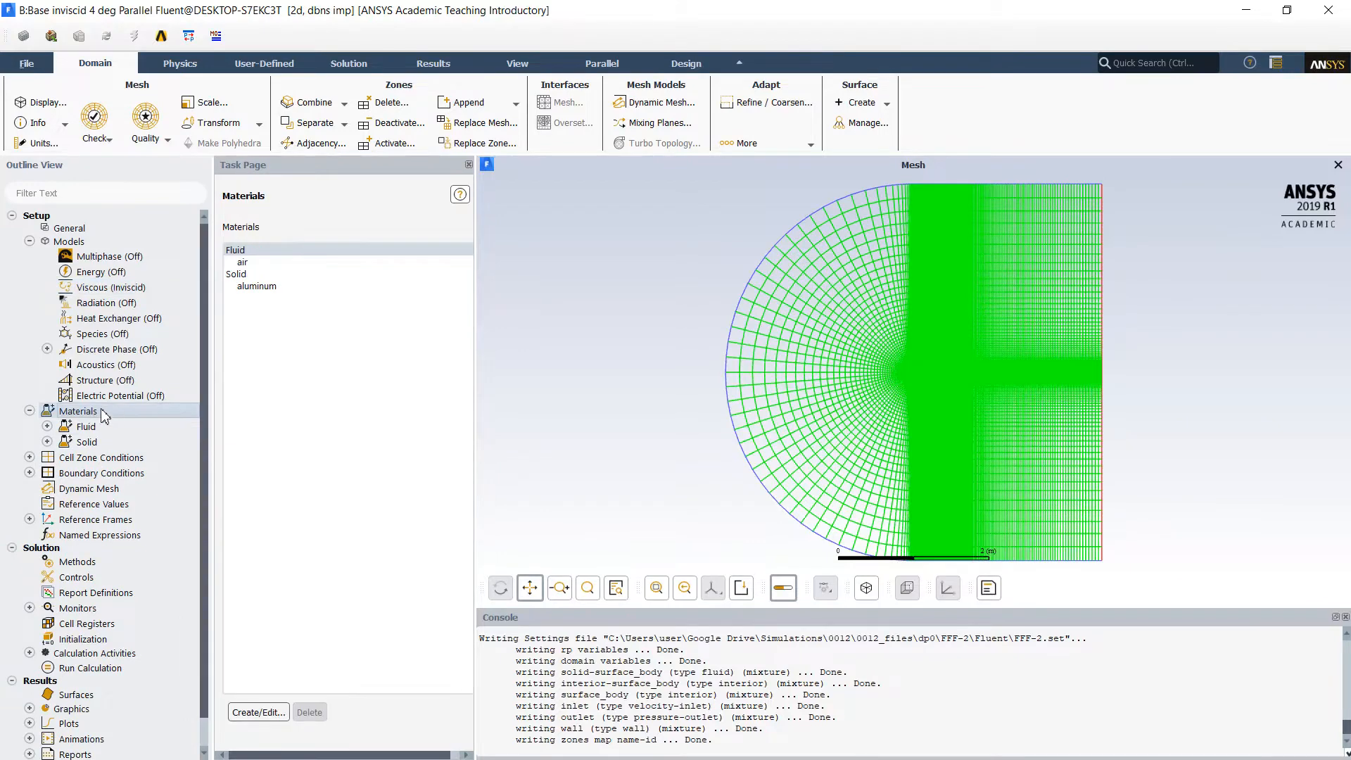
double_click(243, 262)
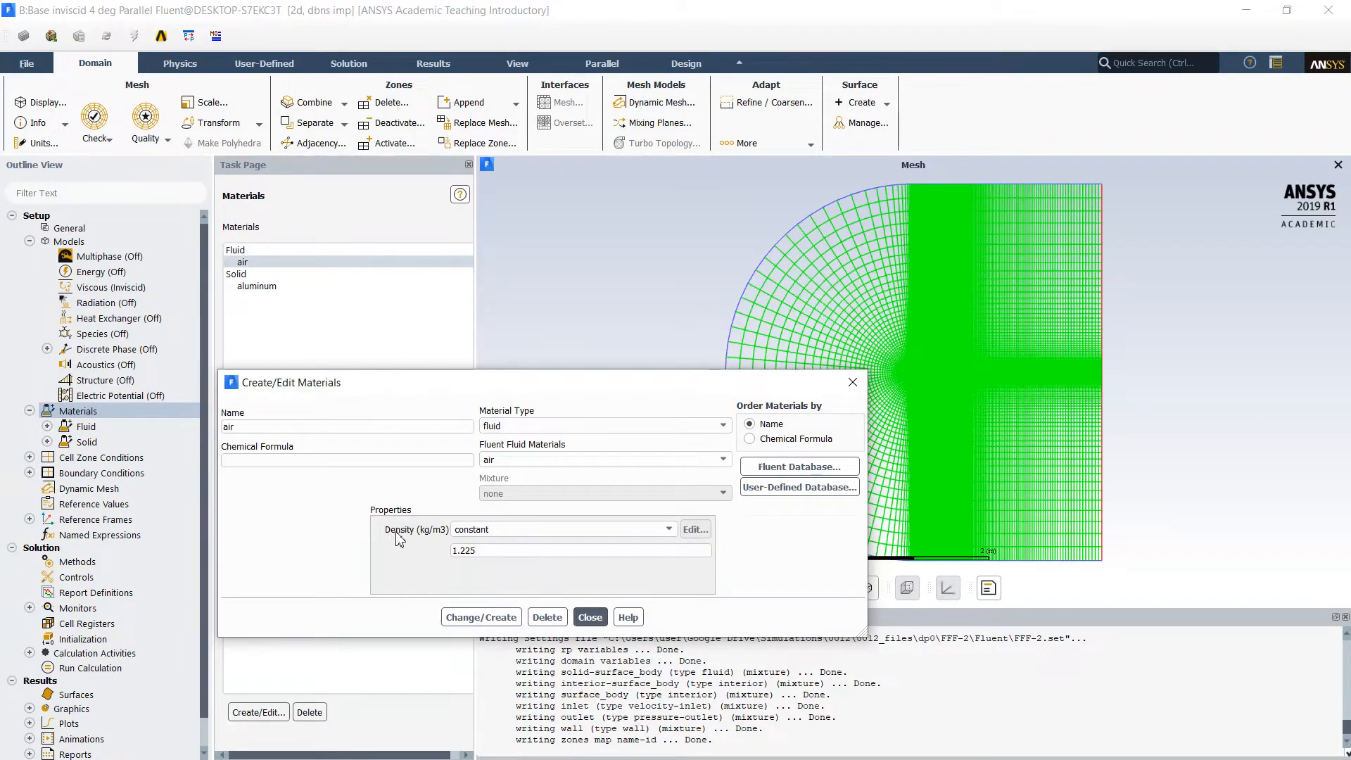
click(494, 618)
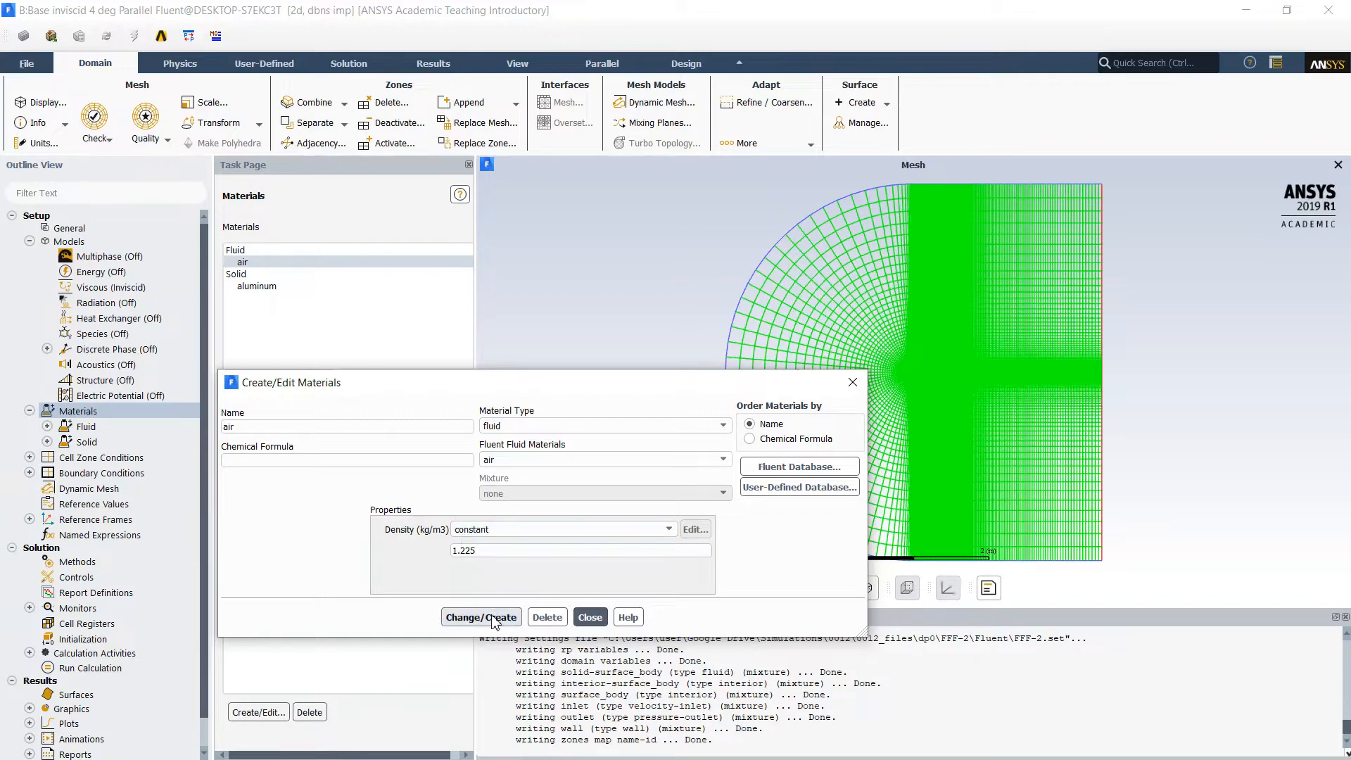
click(589, 622)
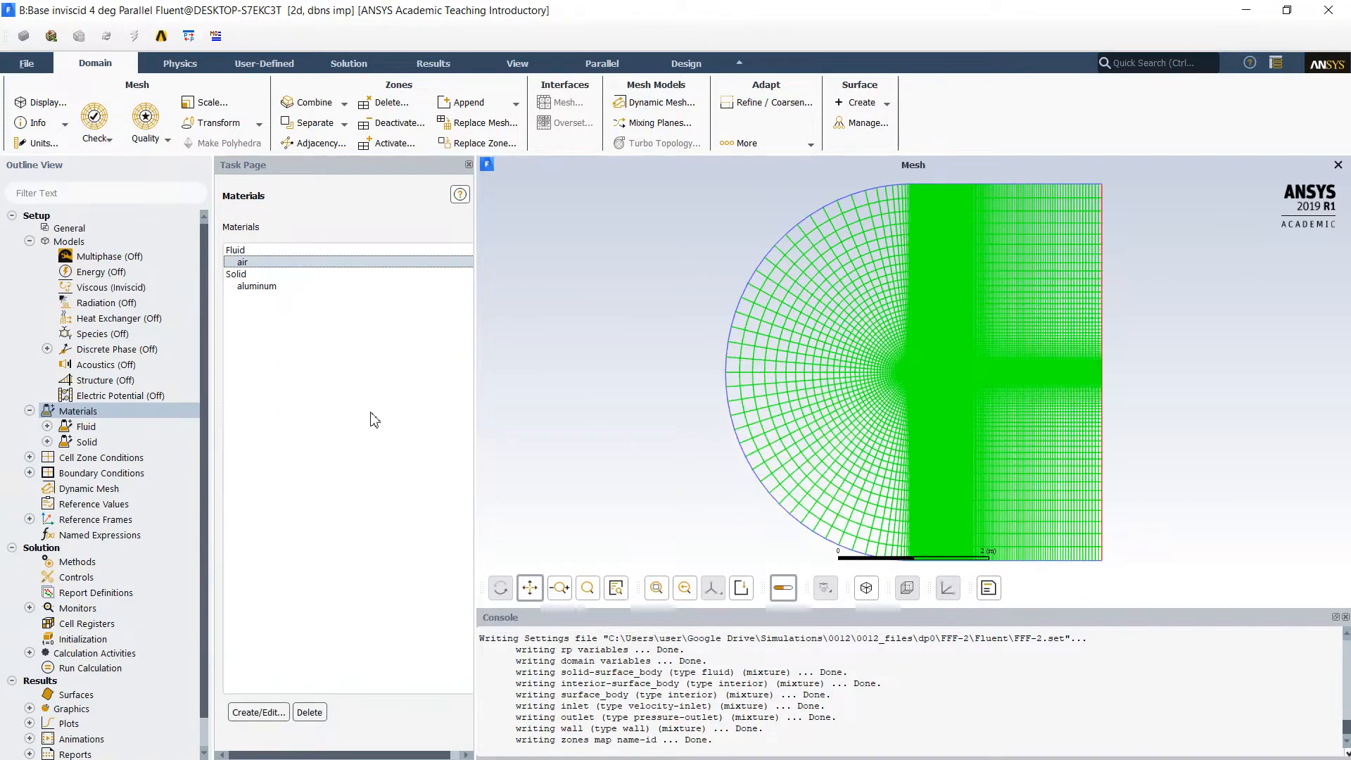
- Define the inlet velocity by Magnitude and Direction and set its velocity magnitude to 44 m/s
double_click(126, 474)
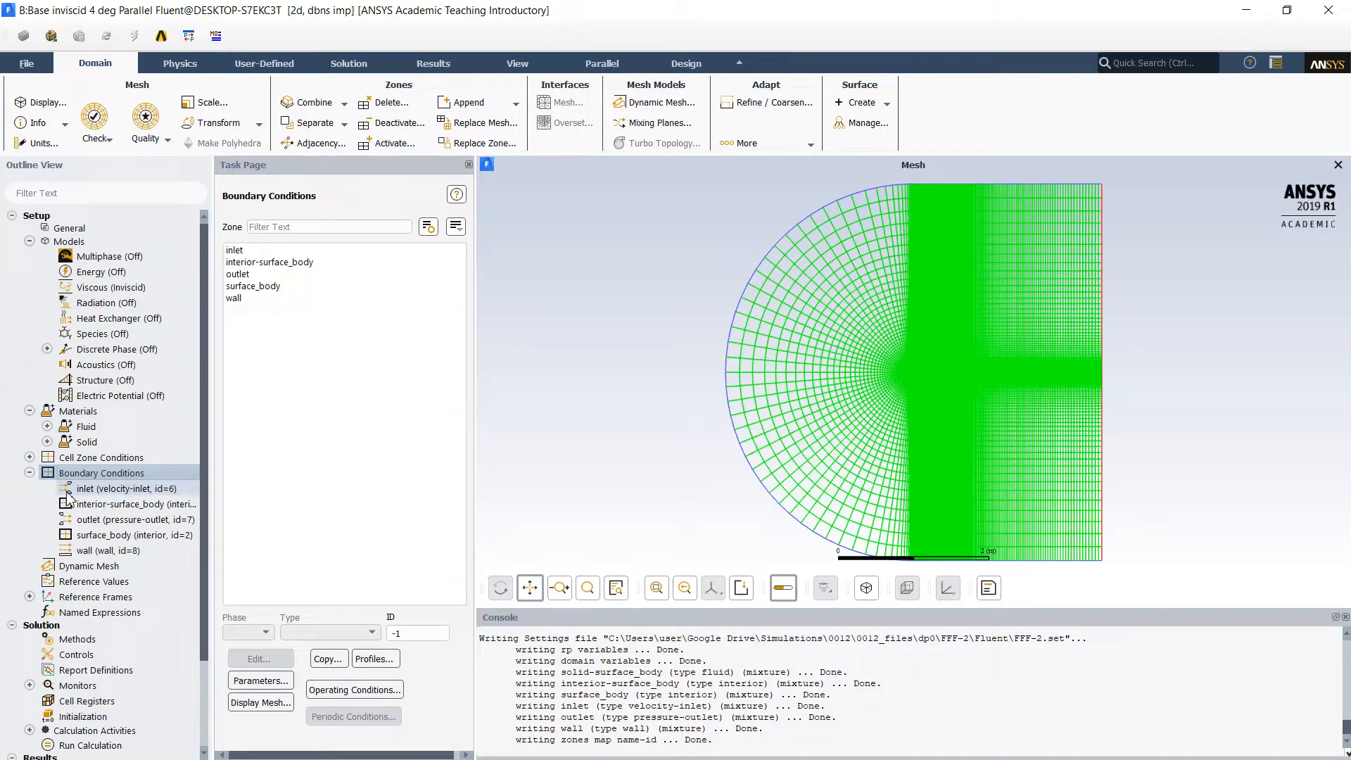
click(180, 494)
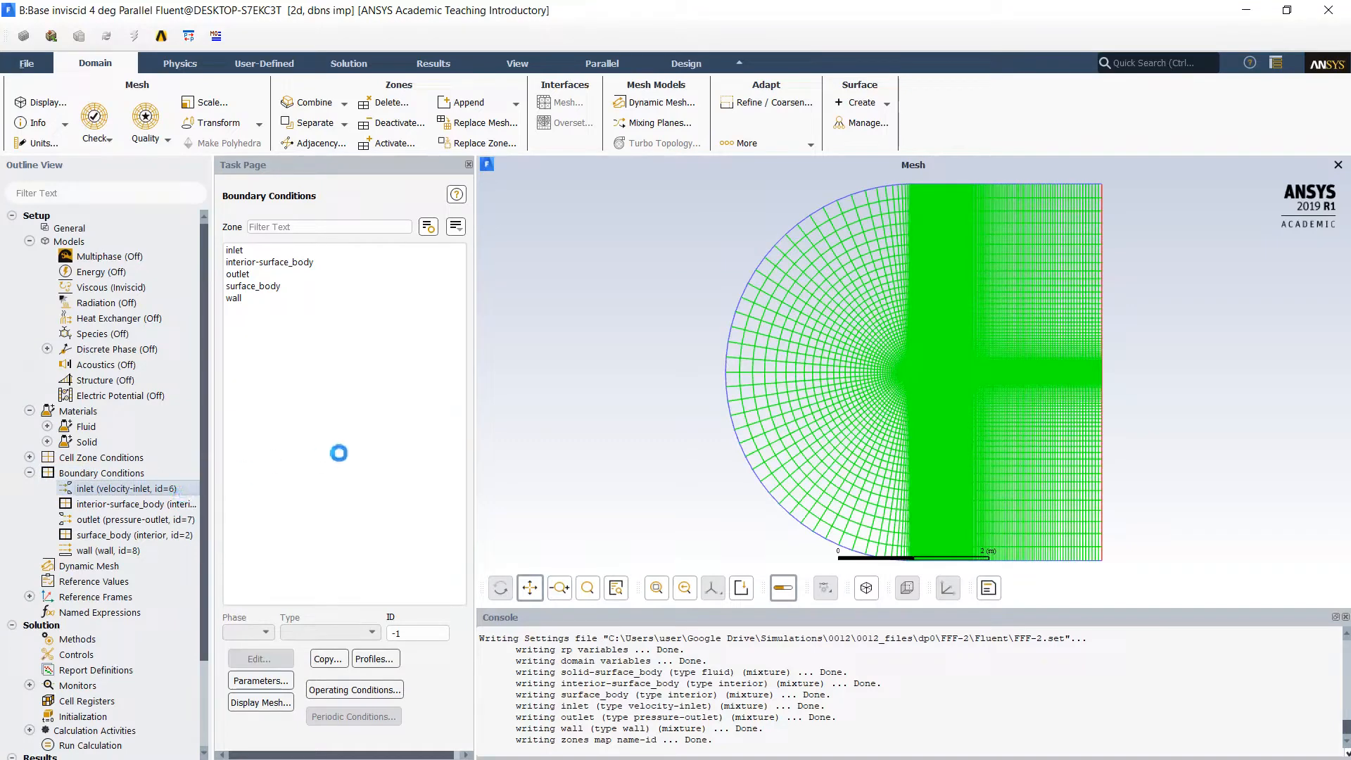
double_click(119, 489)
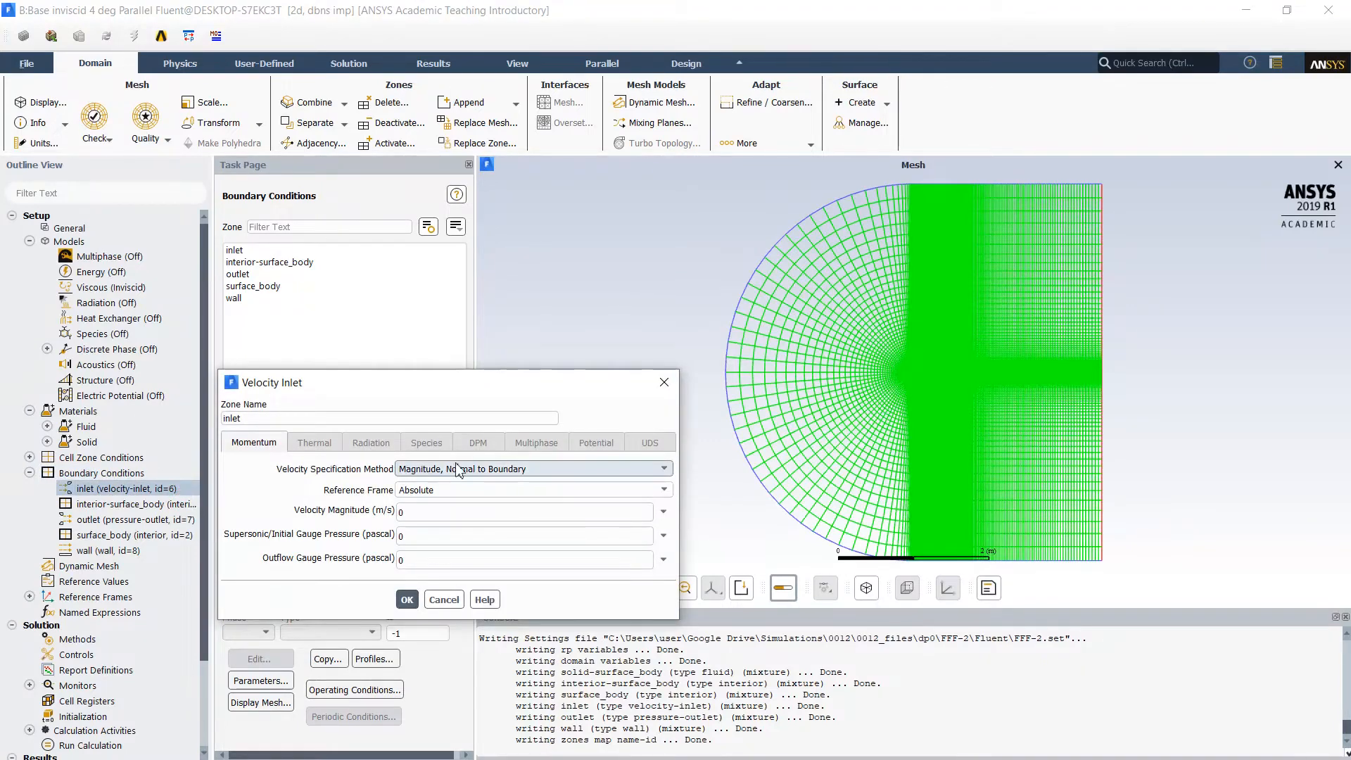
click(458, 469)
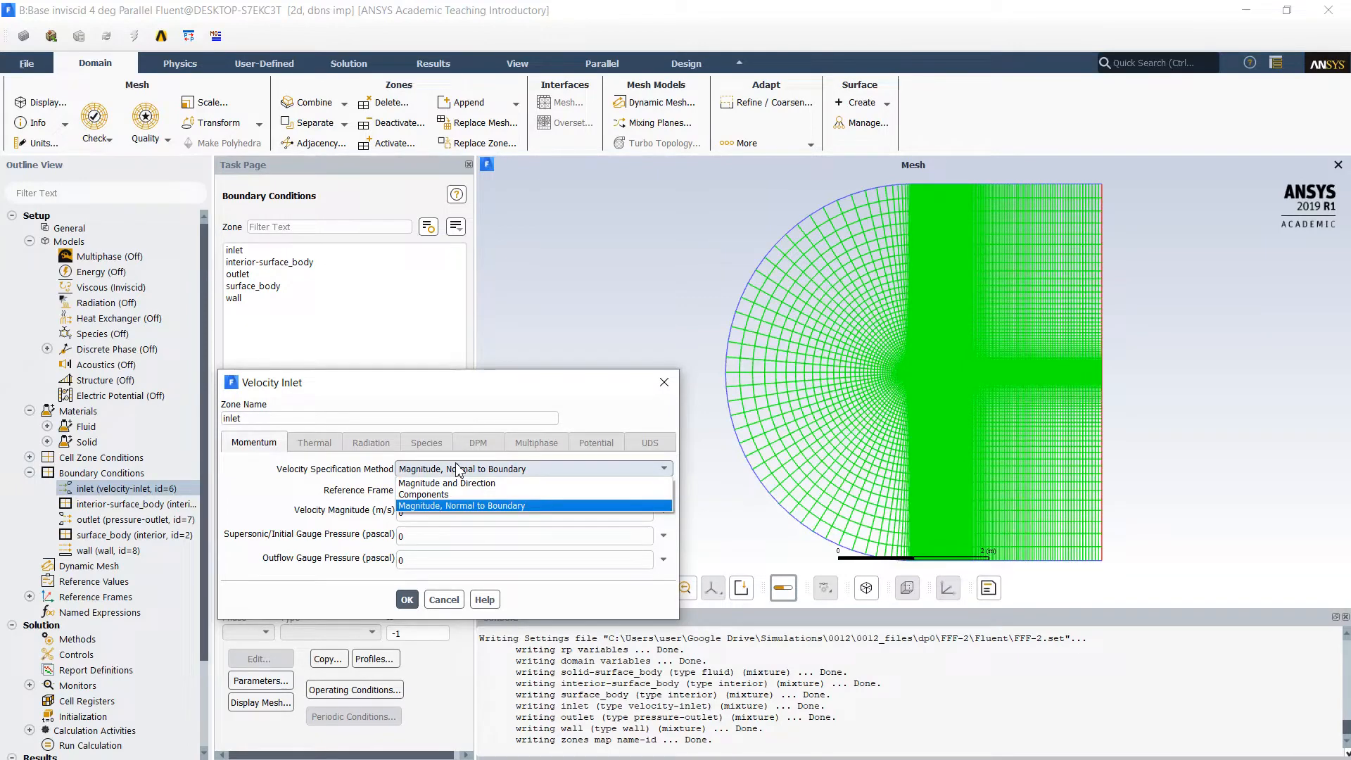
click(454, 483)
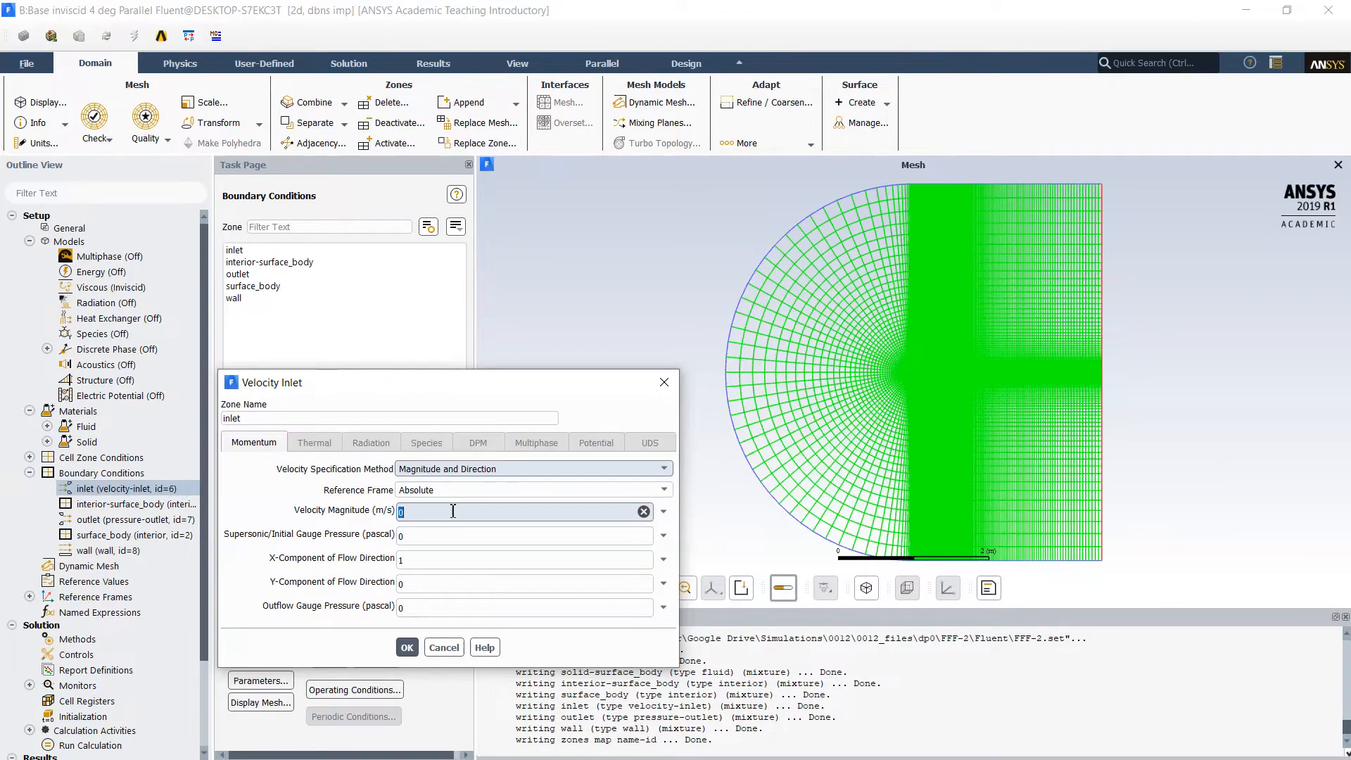
text(44)
- Compute the sine of 4 degrees in the Calculator and copy it into the inlet's Y-component of flow direction
click(427, 559)
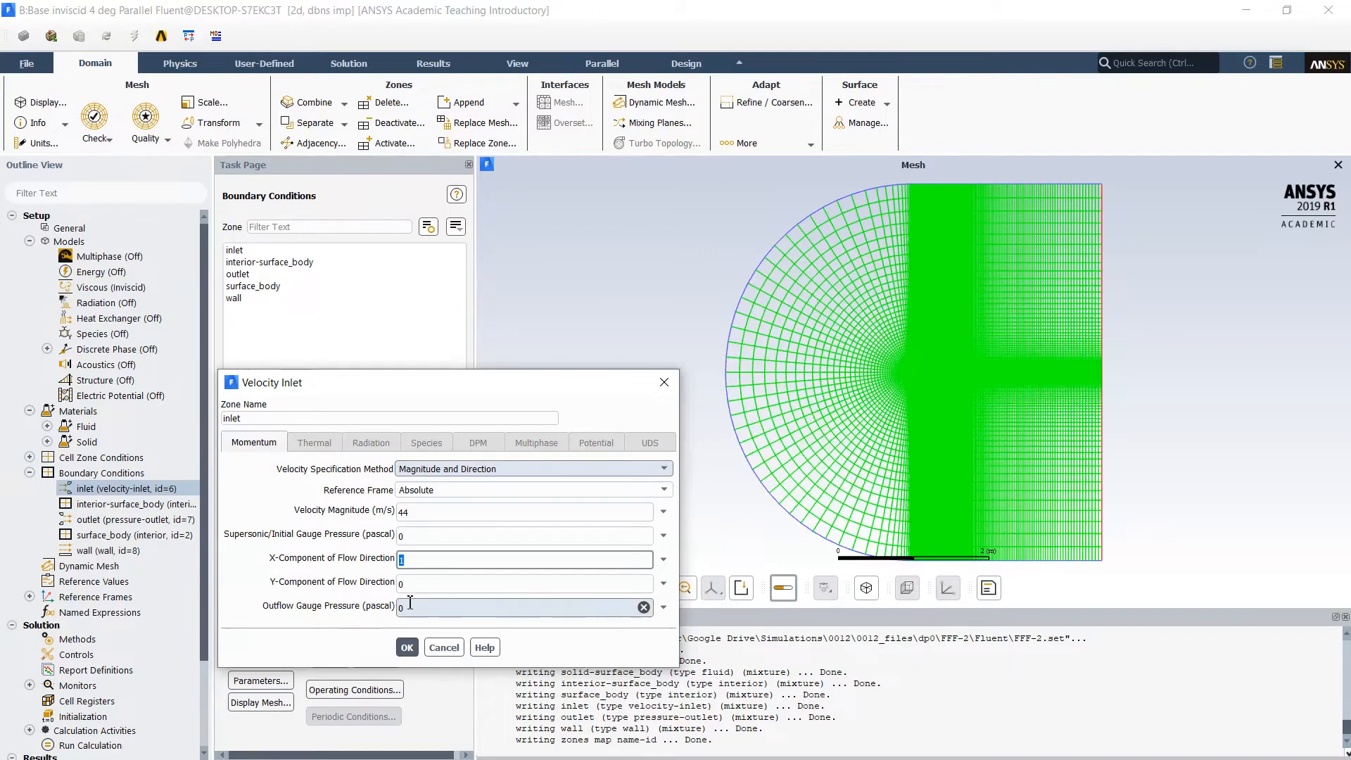
click(382, 689)
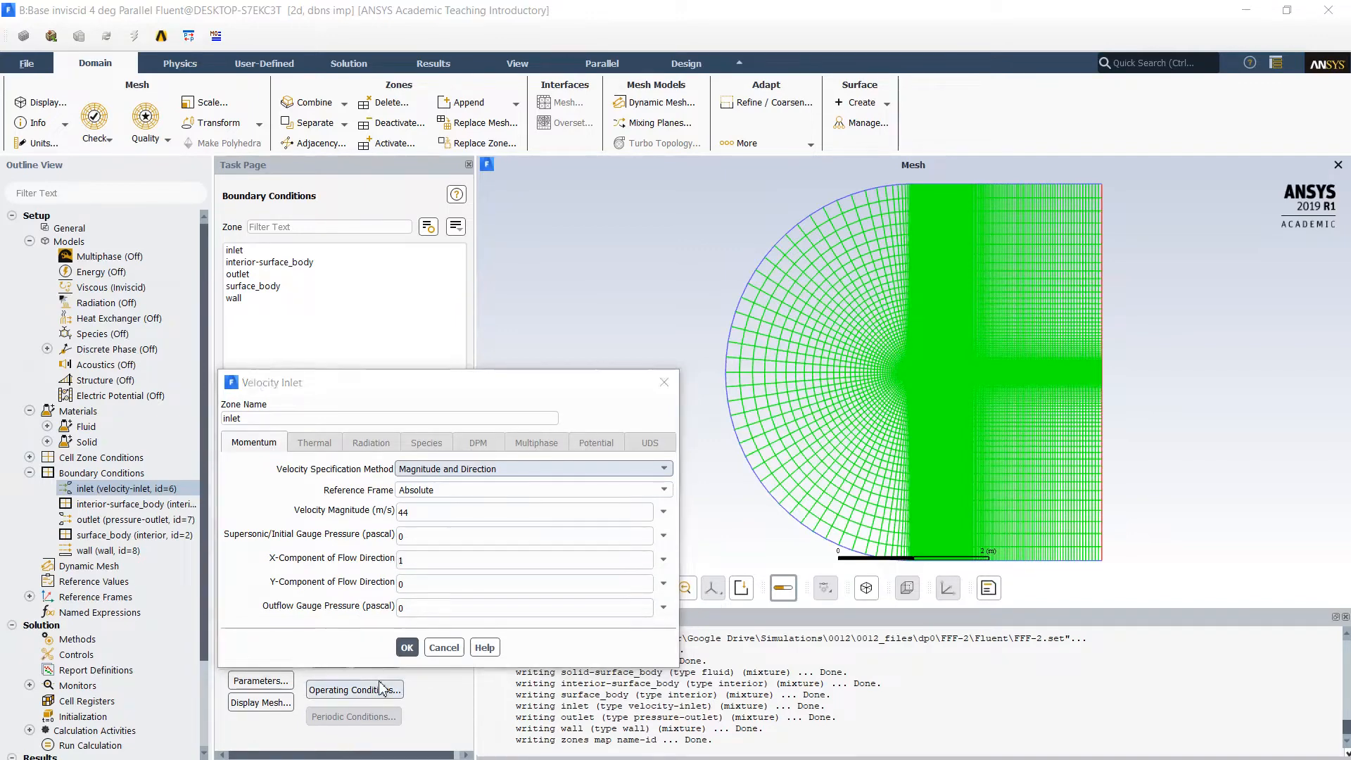
key(super)
click(327, 744)
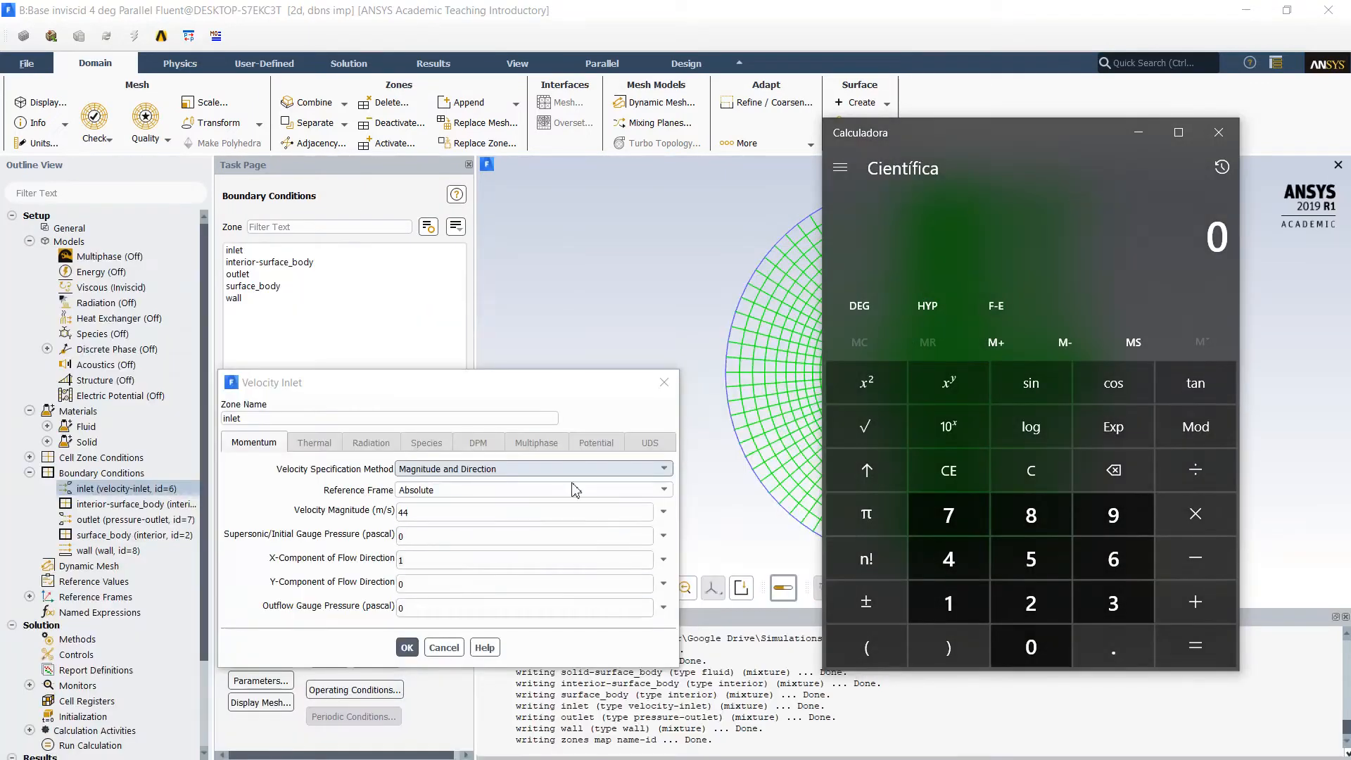
click(964, 568)
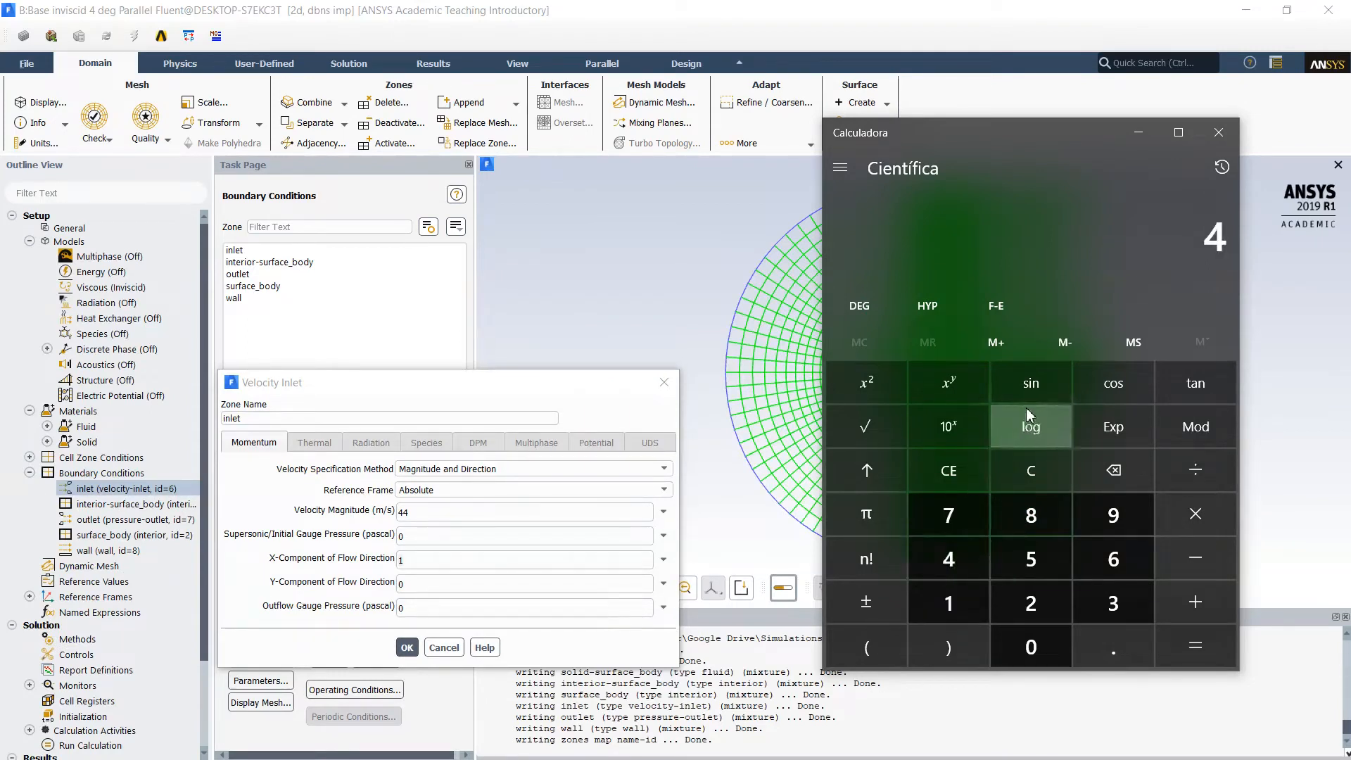
click(1033, 392)
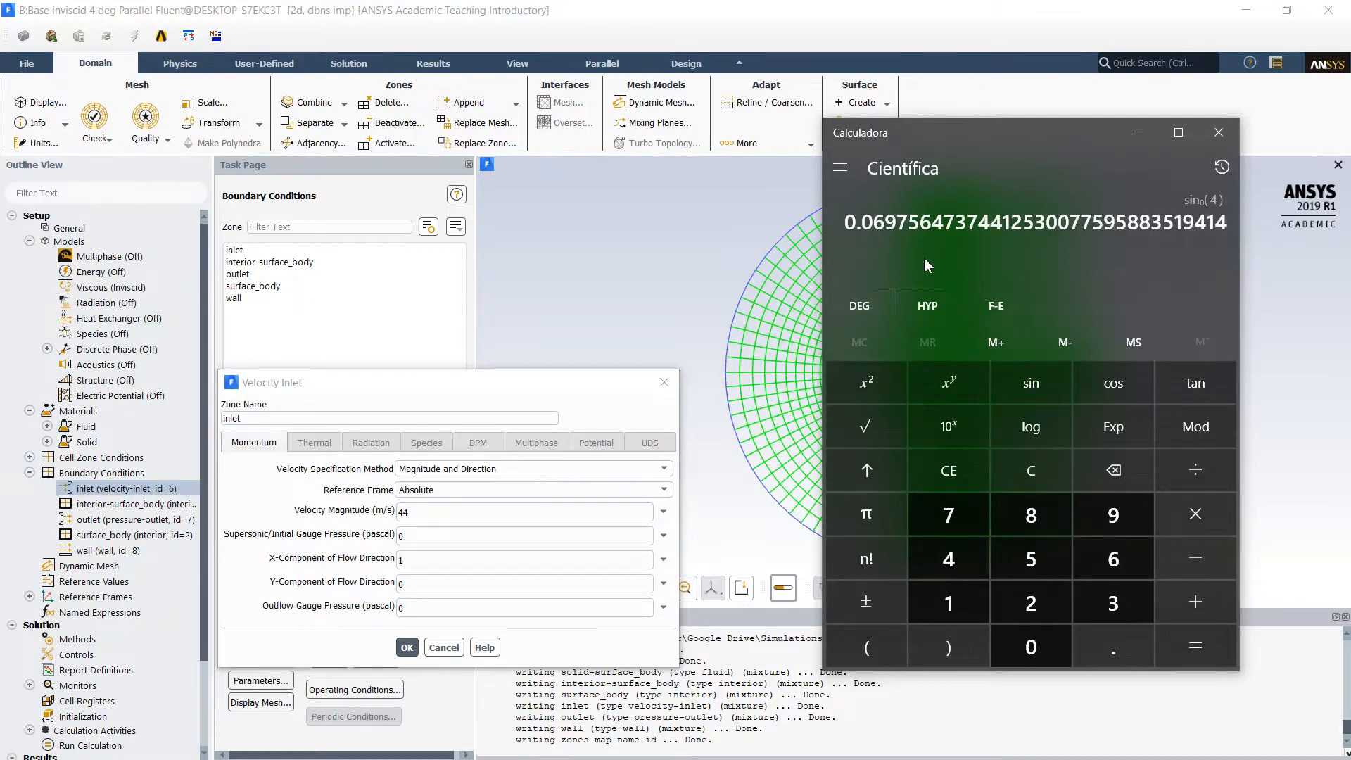
key(ctrl+c)
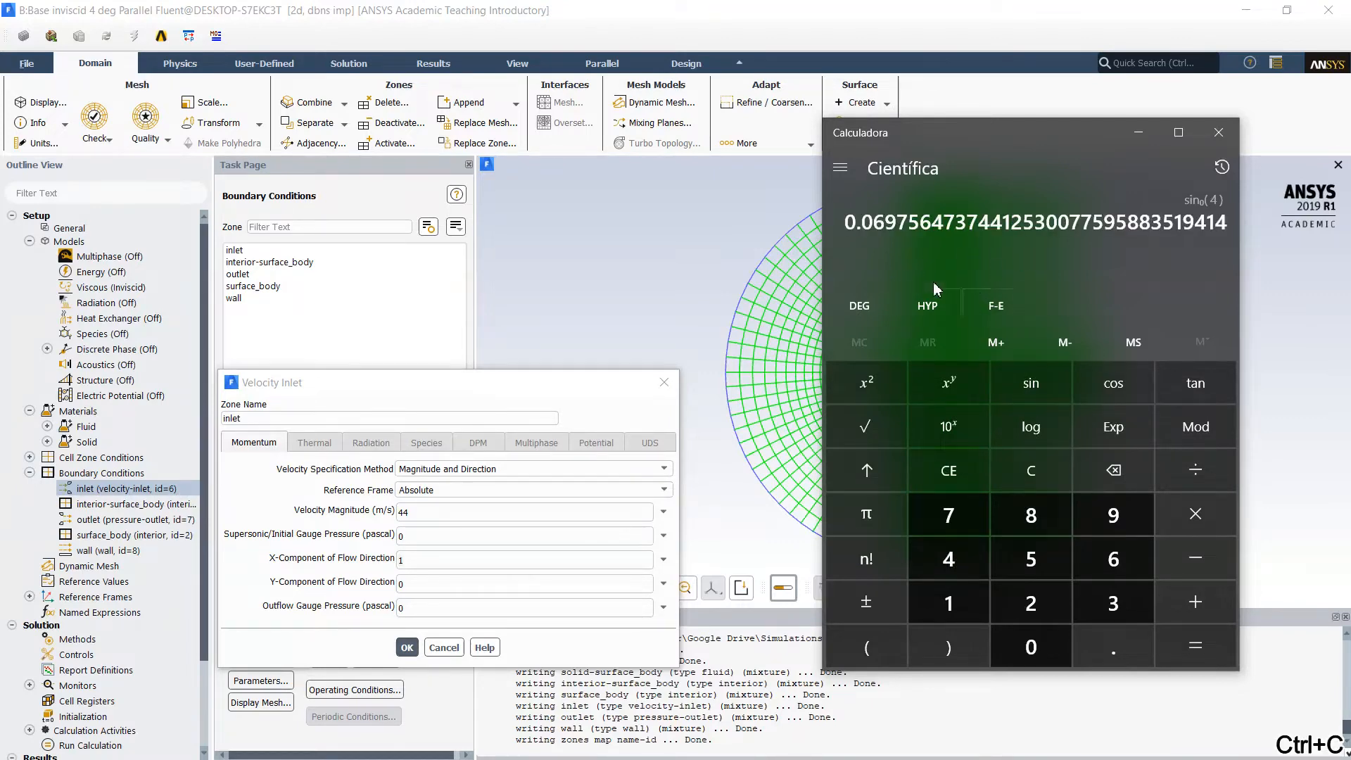
click(467, 584)
double_click(467, 585)
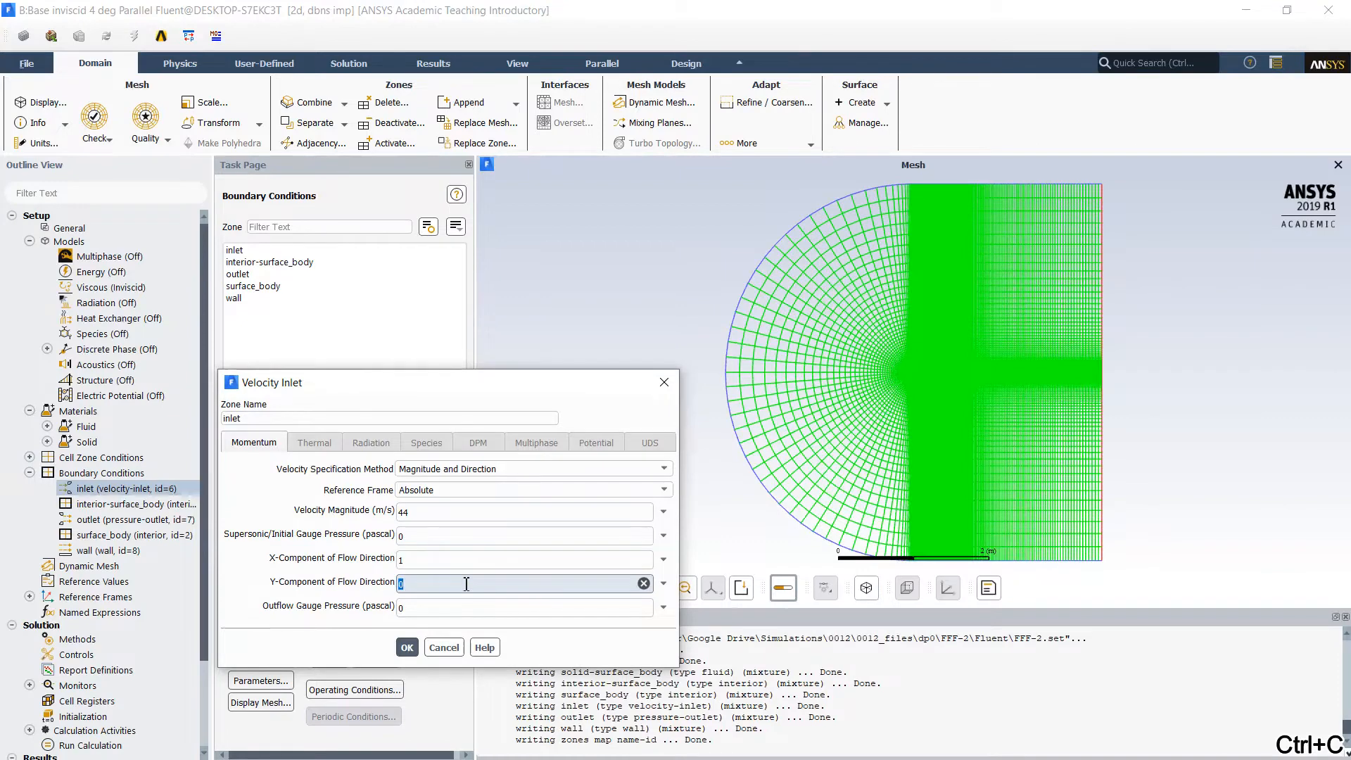
key(ctrl+v)
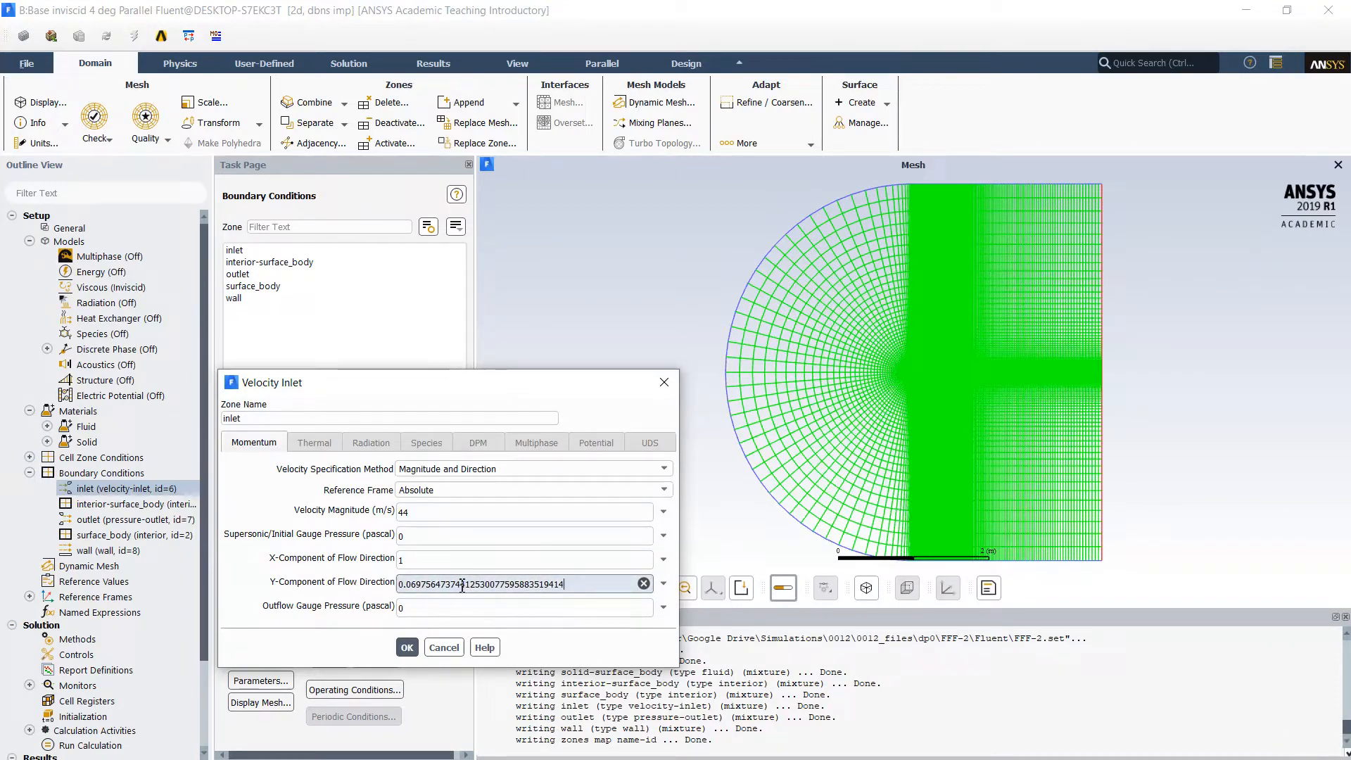
- Compute the cosine of 4 degrees in the Calculator, copy it into the inlet's X-component of flow direction, and accept the inlet settings
key(alt+Tab)
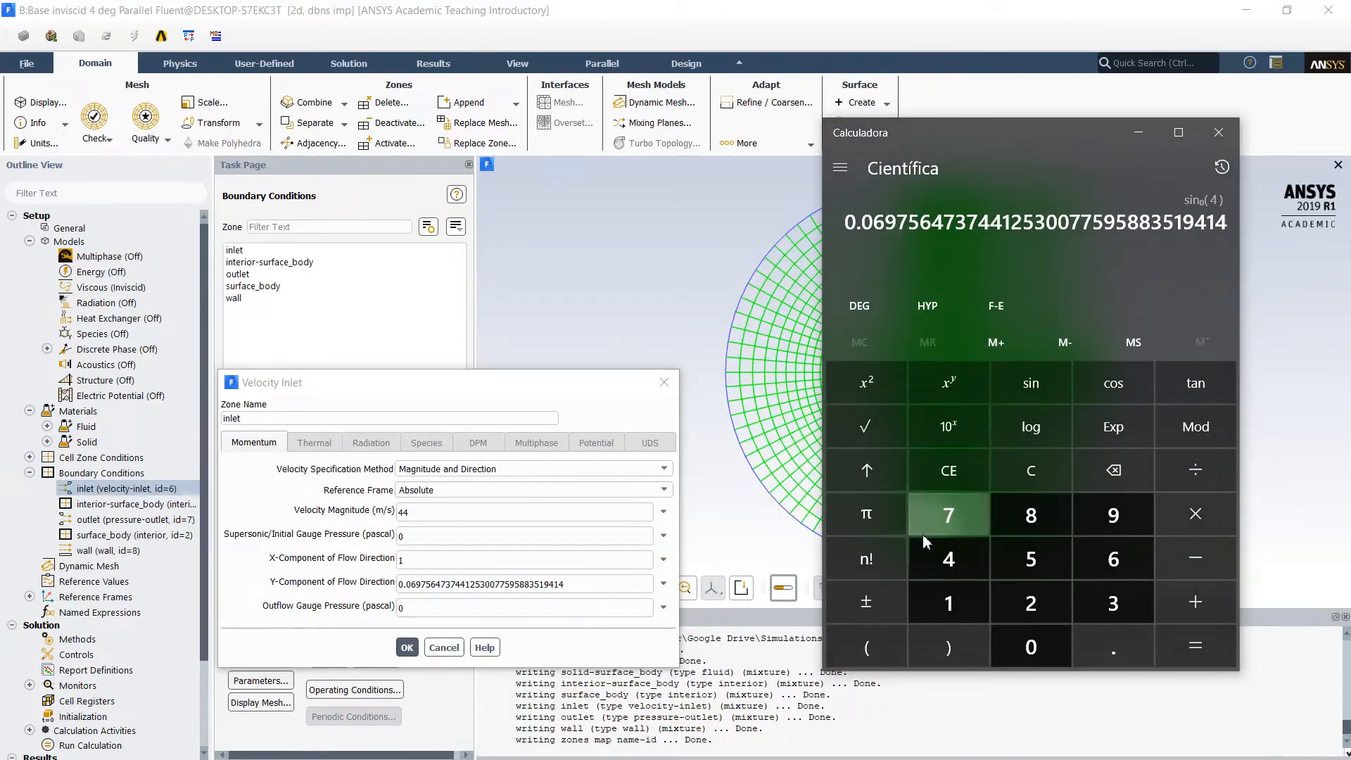
click(949, 561)
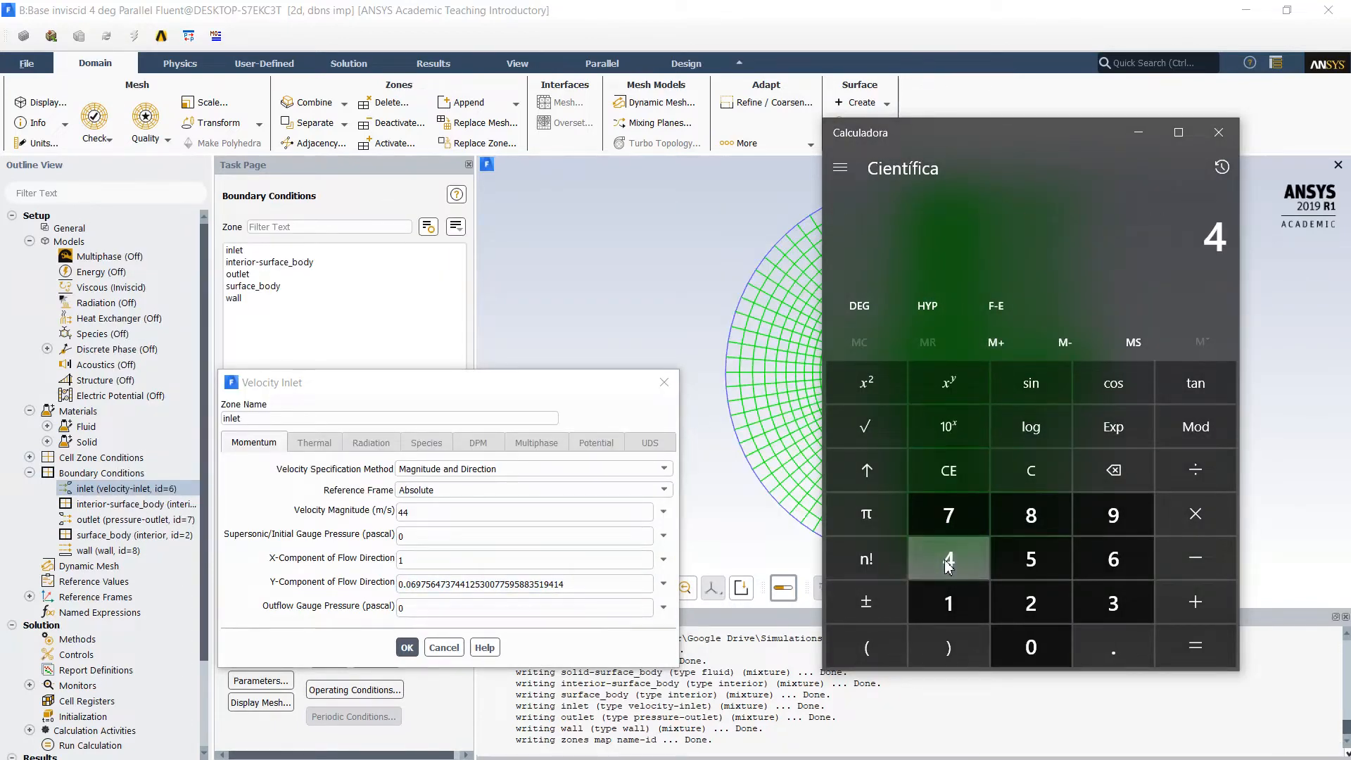
click(1128, 384)
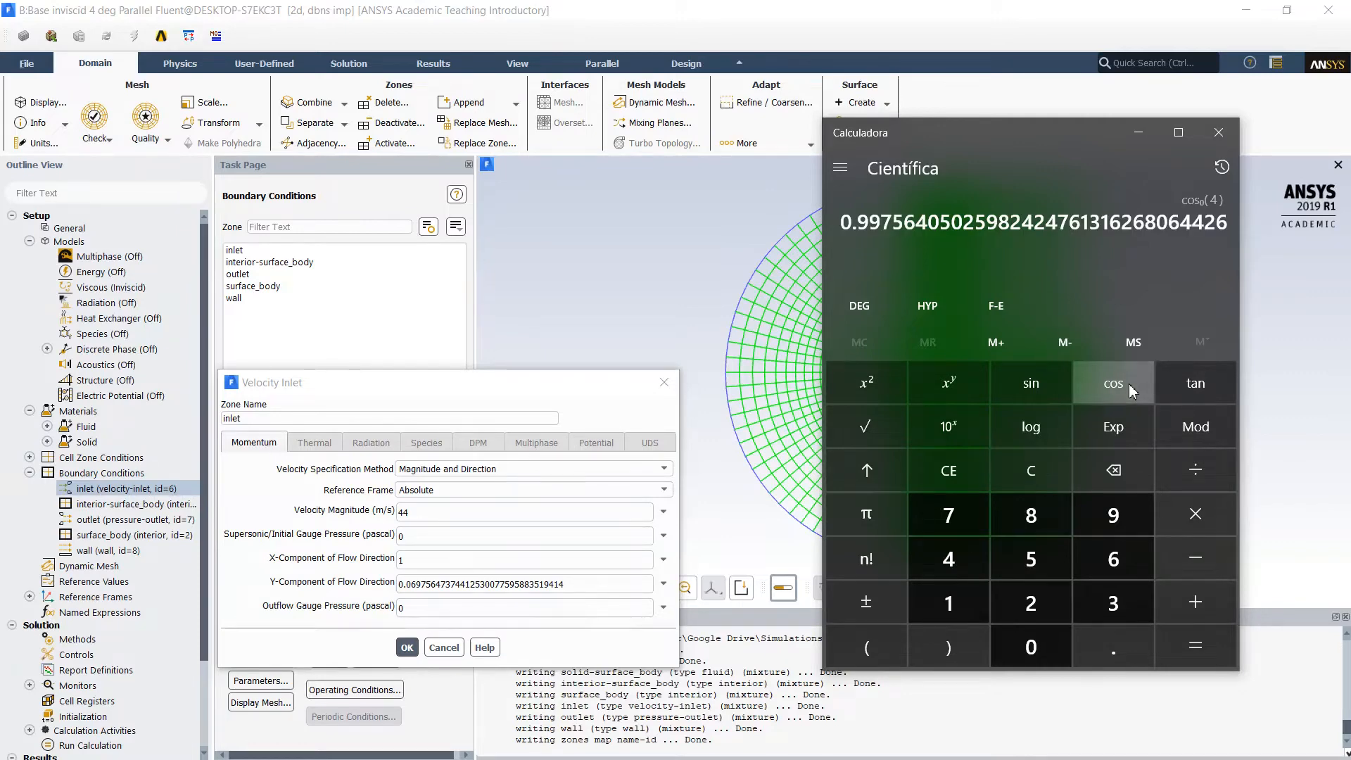
key(ctrl+c)
double_click(430, 564)
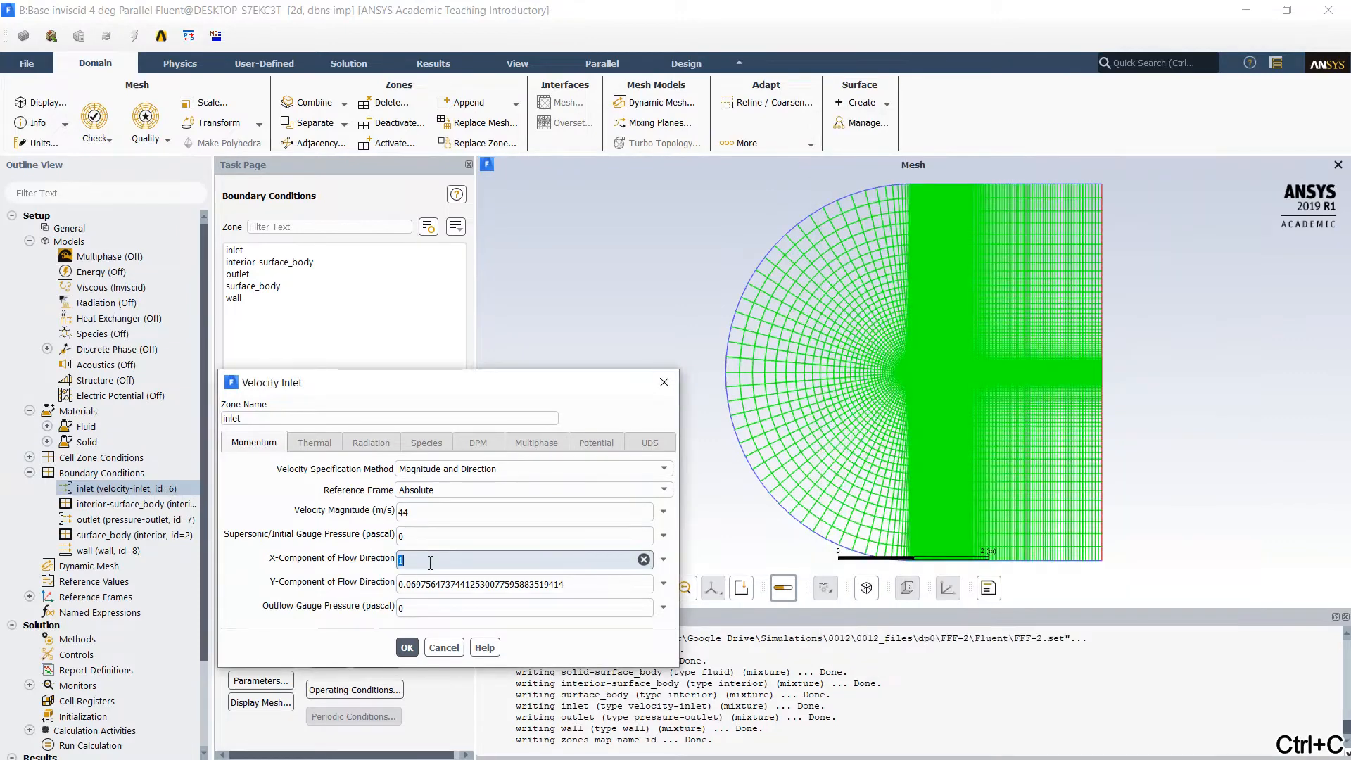
key(ctrl+v)
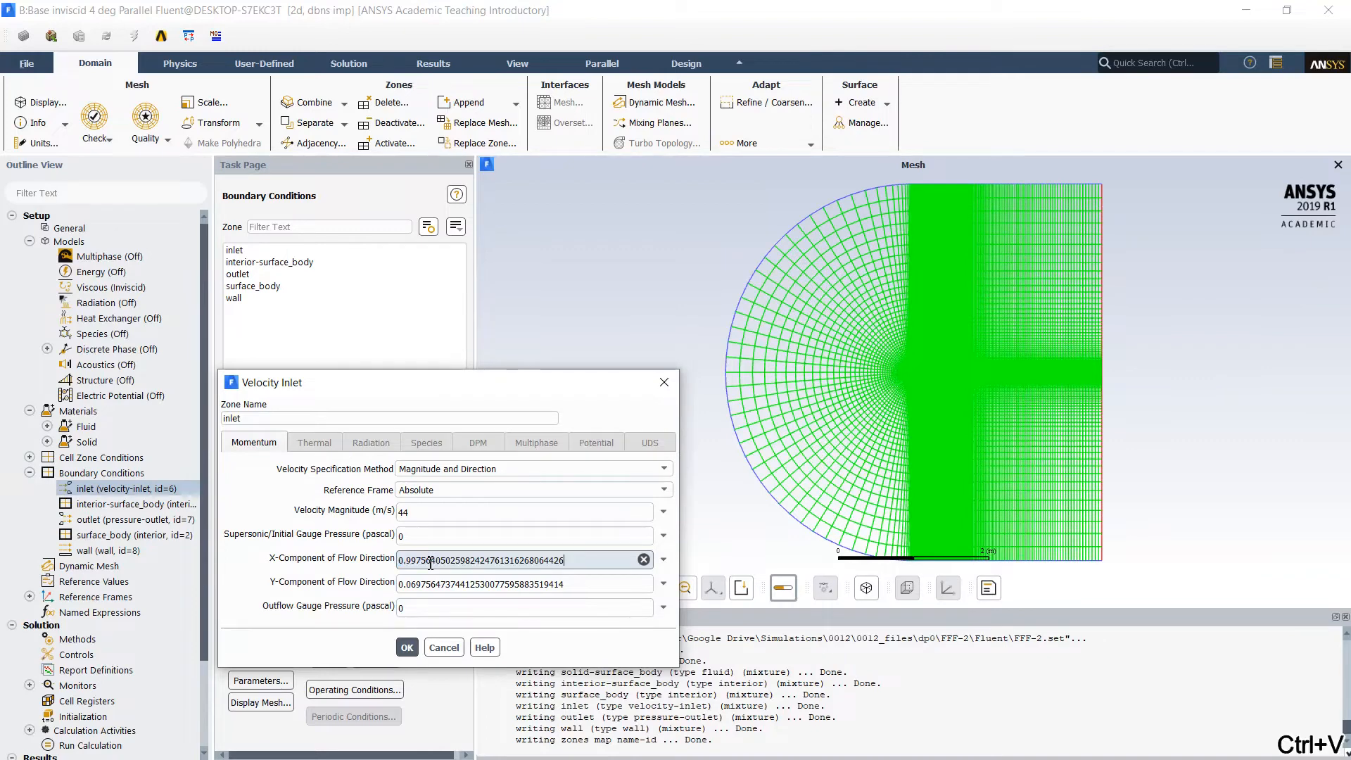
click(407, 647)
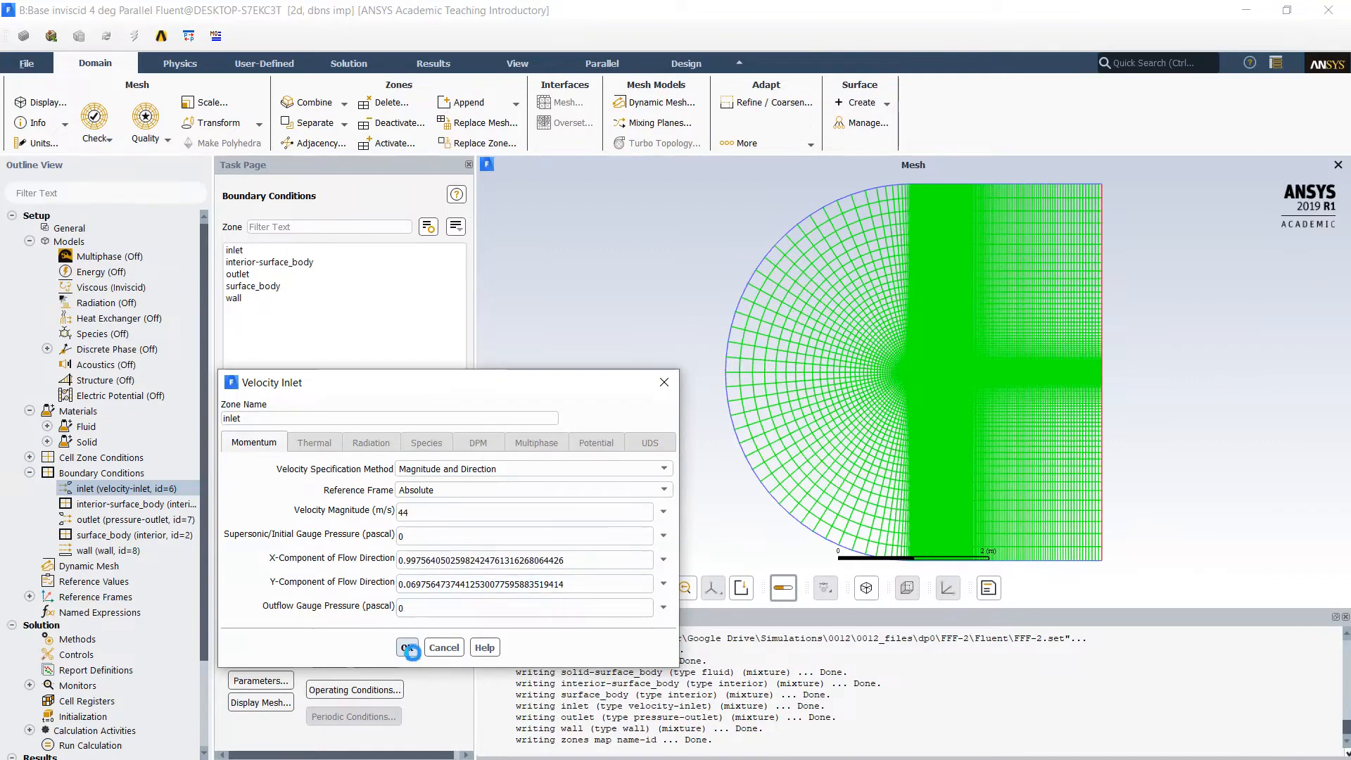
- Set the pressure outlet's backflow direction method to Direction Vector and paste the cosine of 4 degrees as its X-component of flow direction
double_click(125, 521)
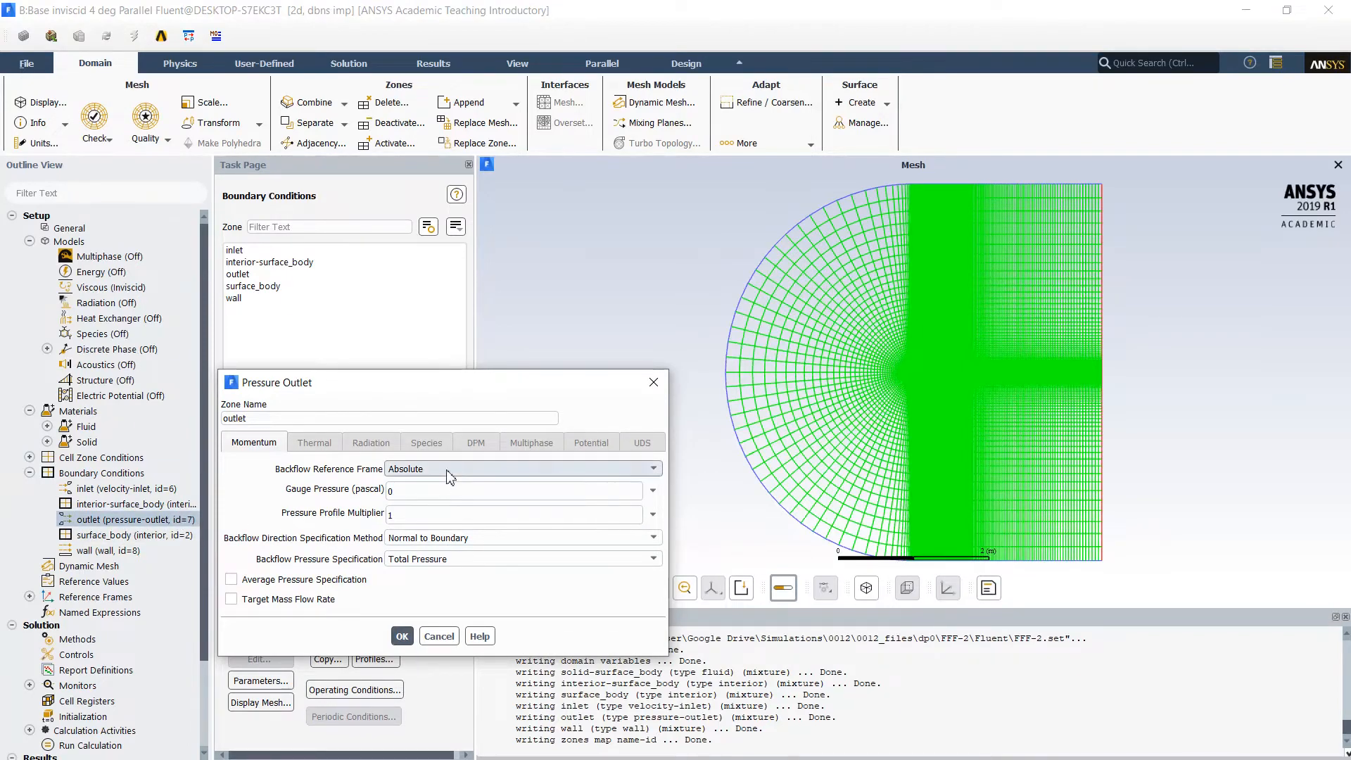
click(461, 538)
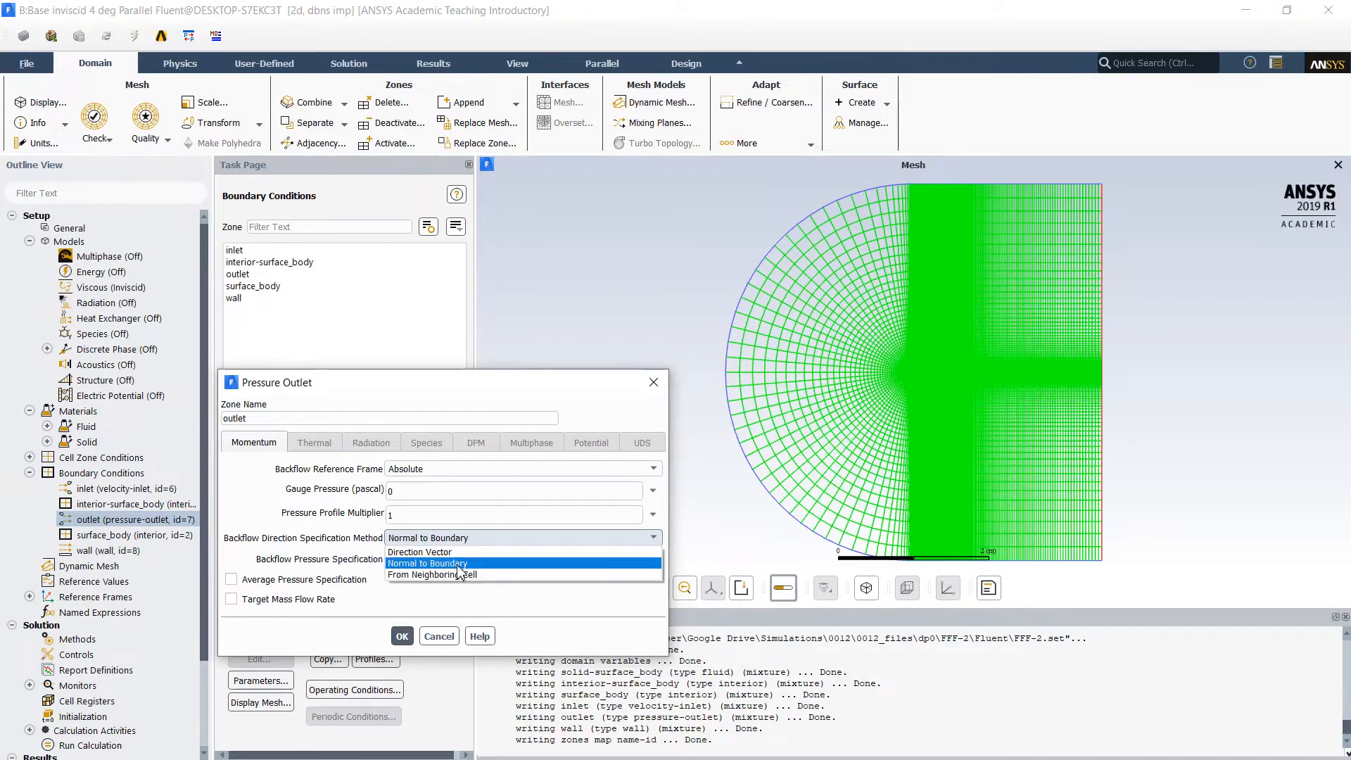
click(457, 553)
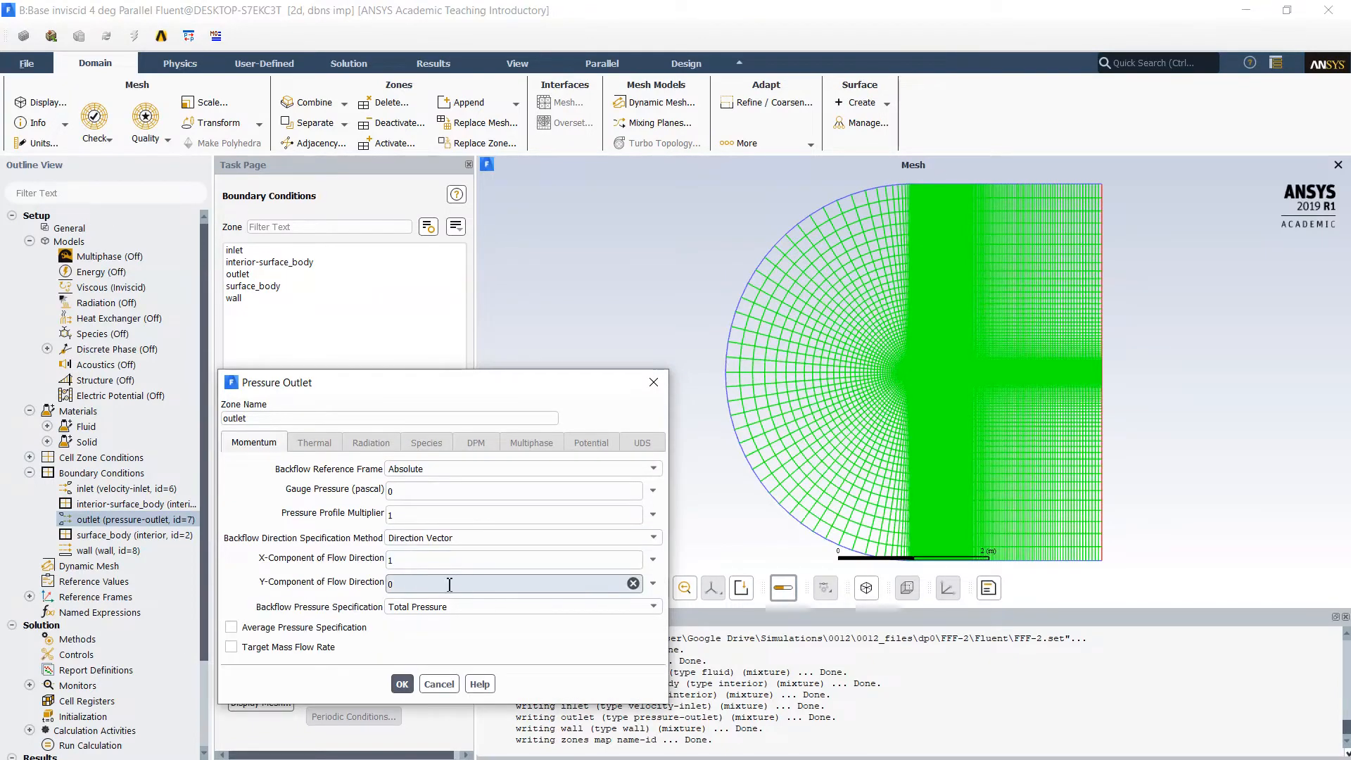
double_click(451, 561)
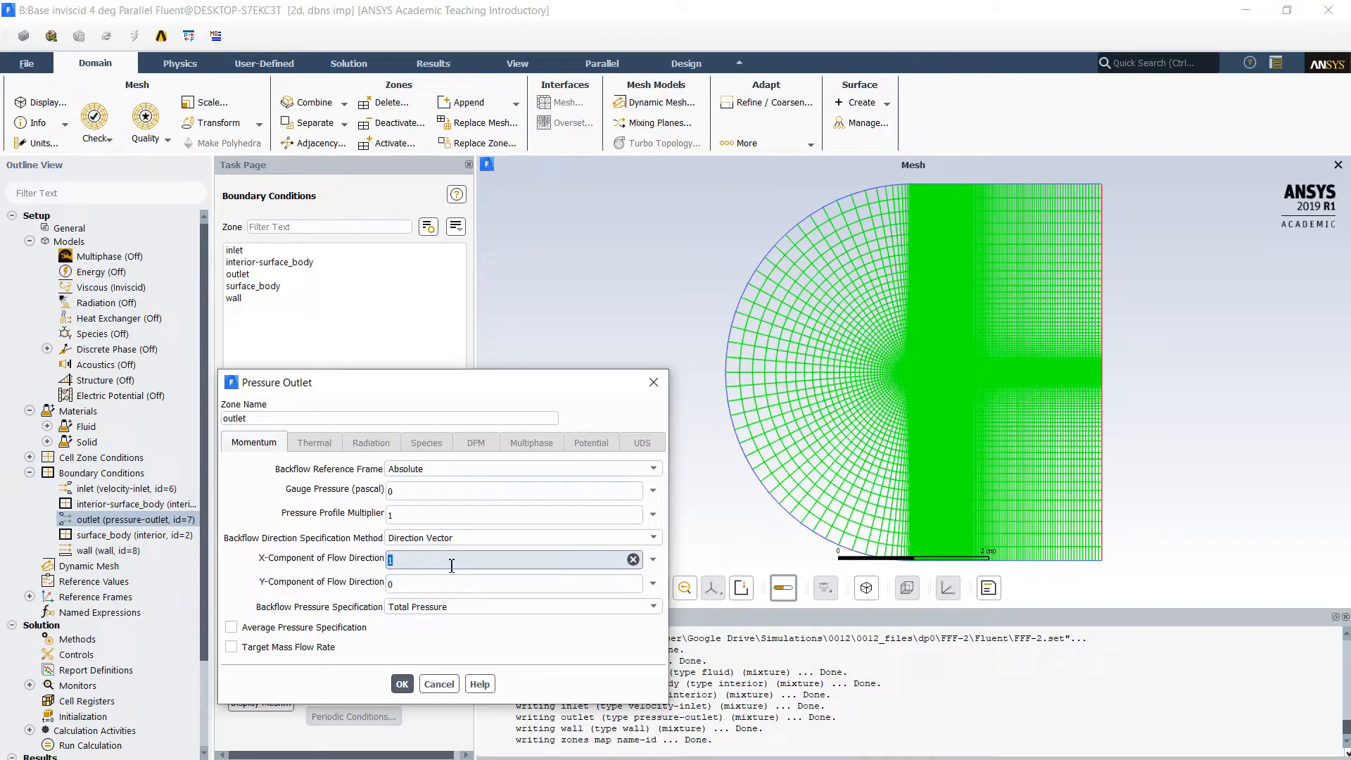
key(ctrl+v)
- Compute the sine of 4 degrees in the Calculator, copy it into the outlet's Y-component of flow direction, and accept the outlet settings
double_click(444, 583)
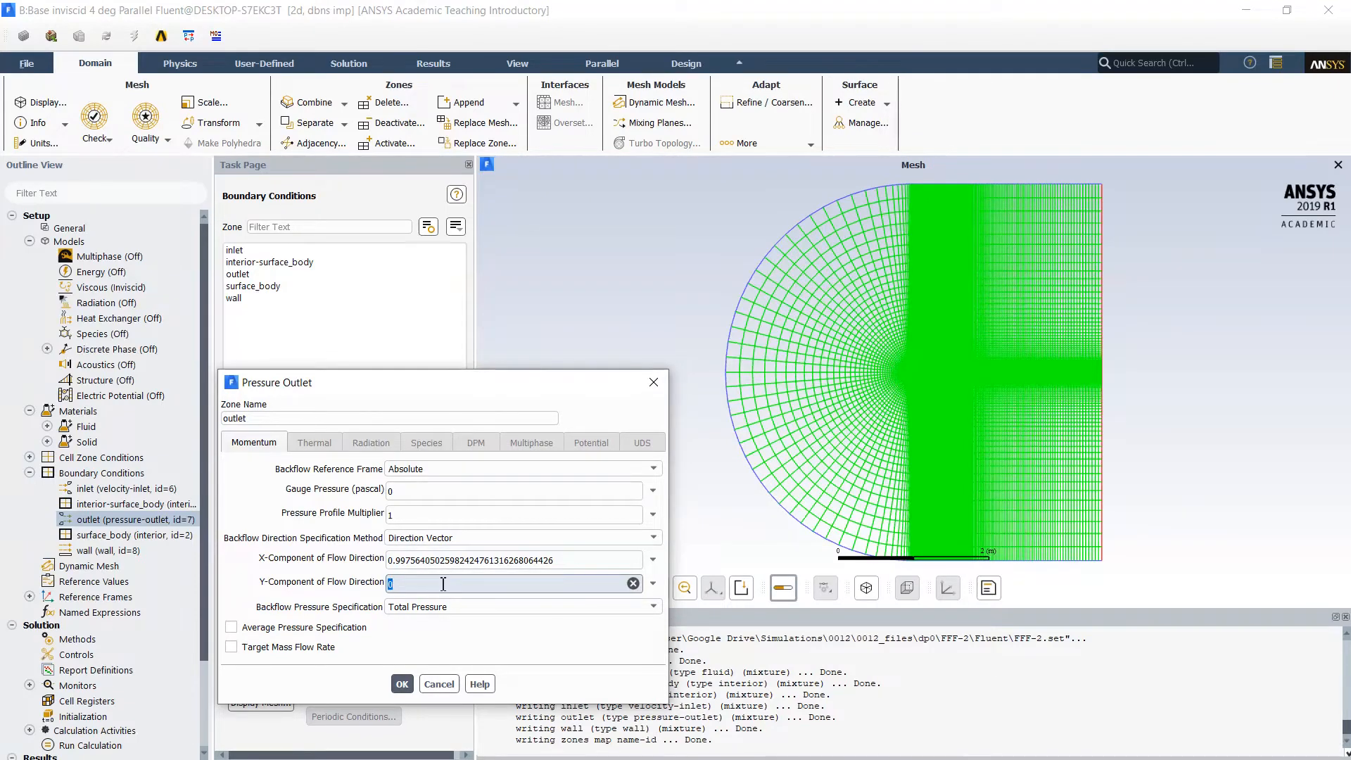
key(alt+Tab)
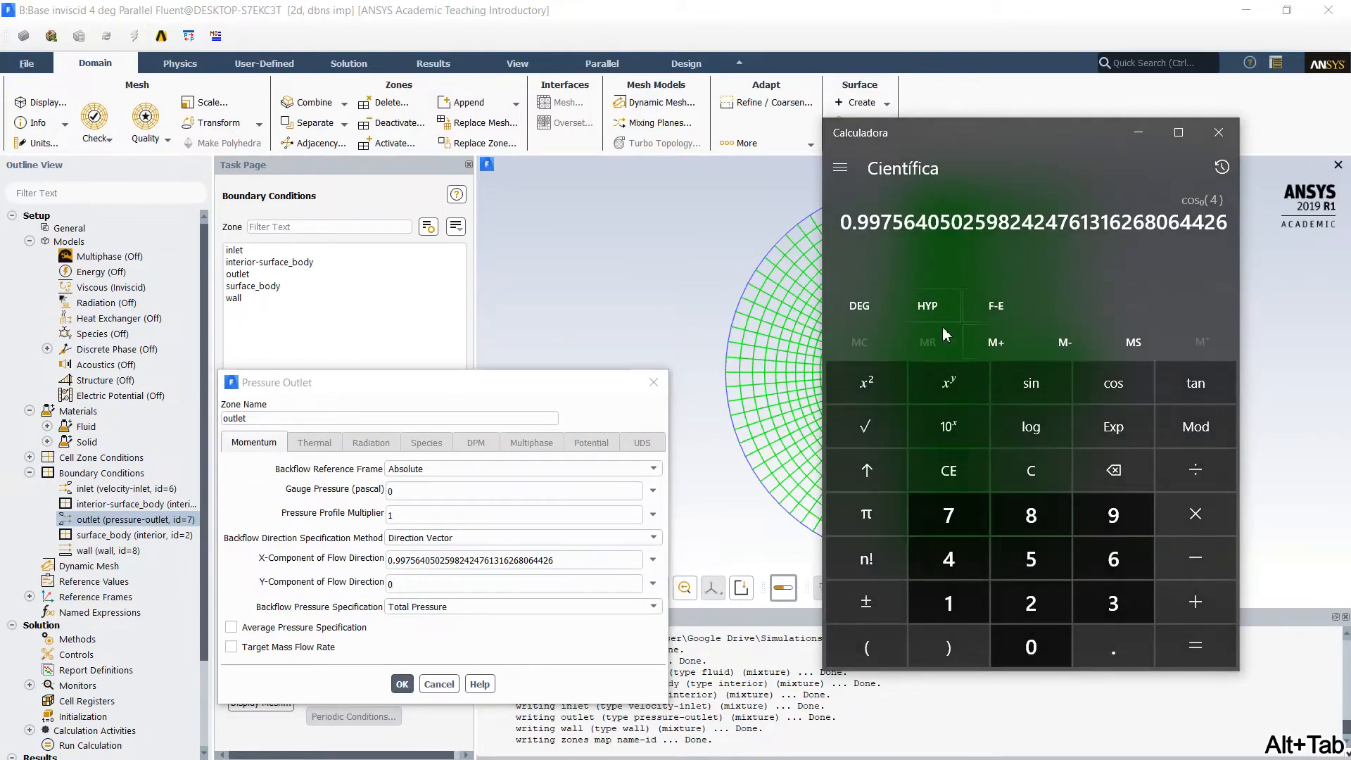
click(924, 552)
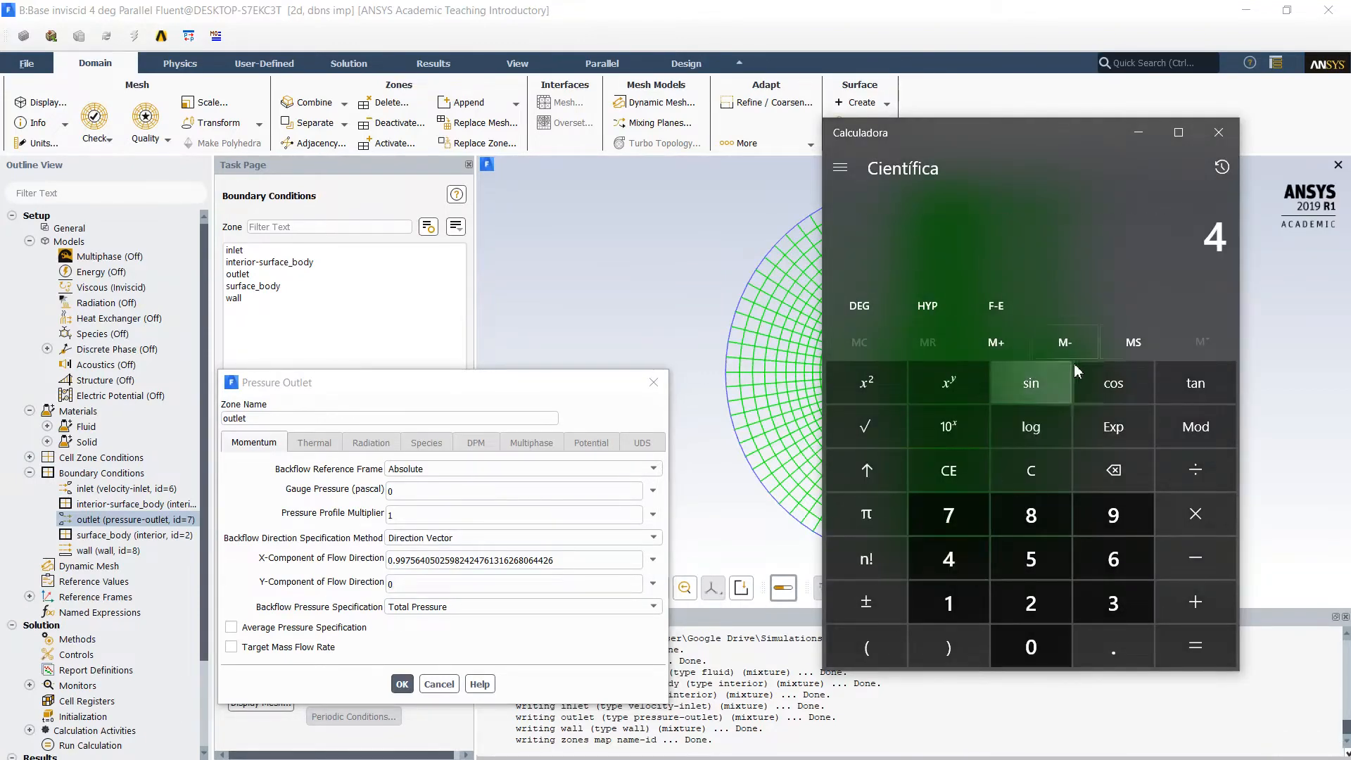
click(1053, 382)
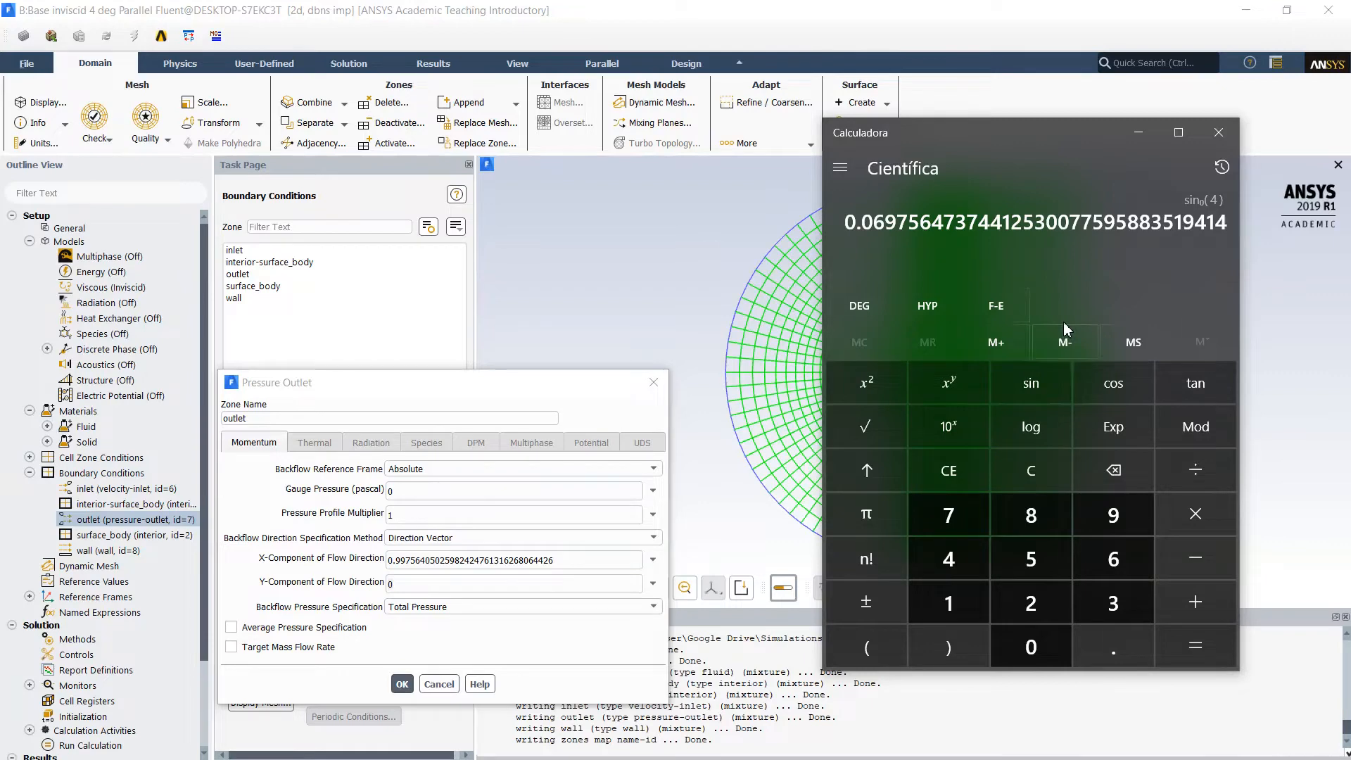
key(ctrl+c)
click(490, 585)
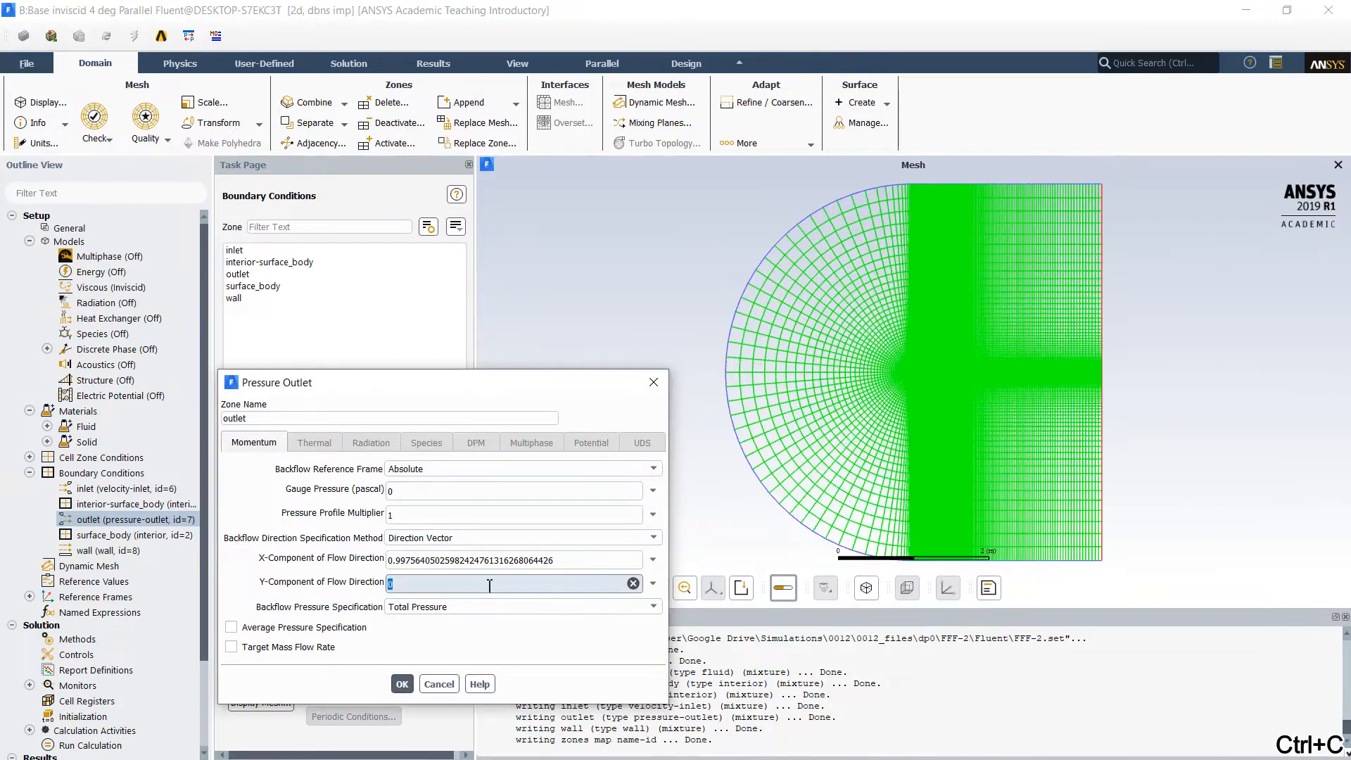
key(ctrl+v)
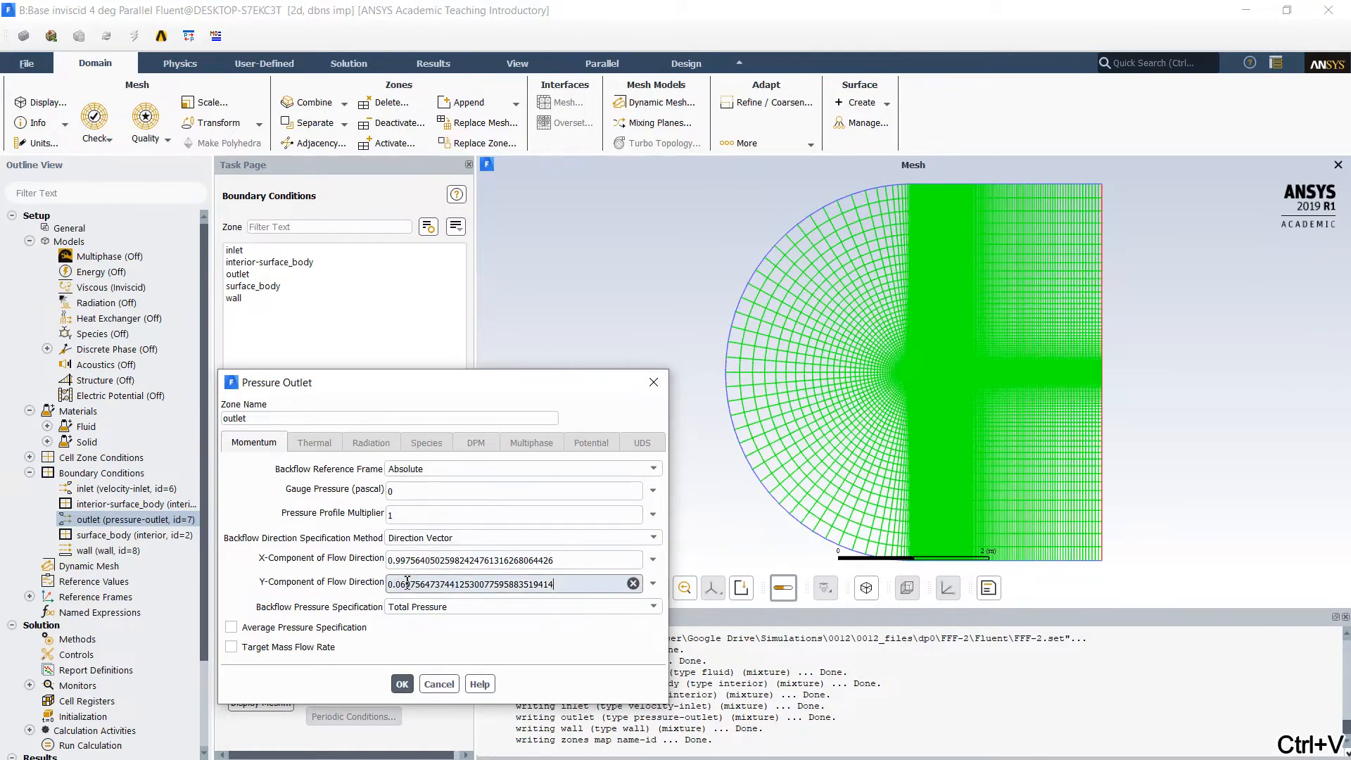
click(402, 684)
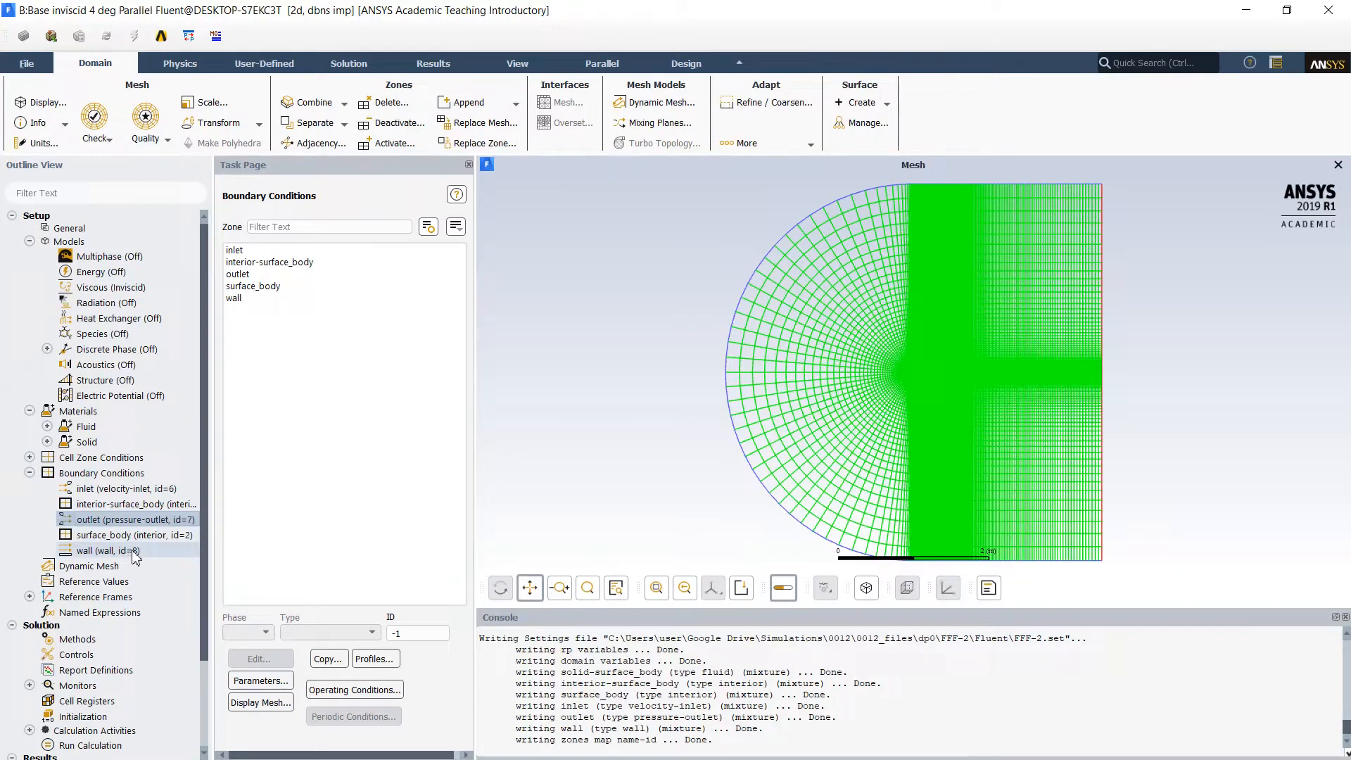
- Set the reference values to an area of 0.1 m2, a length of 0.1 m and a velocity of 44 m/s
scroll(160, 536, down, 1)
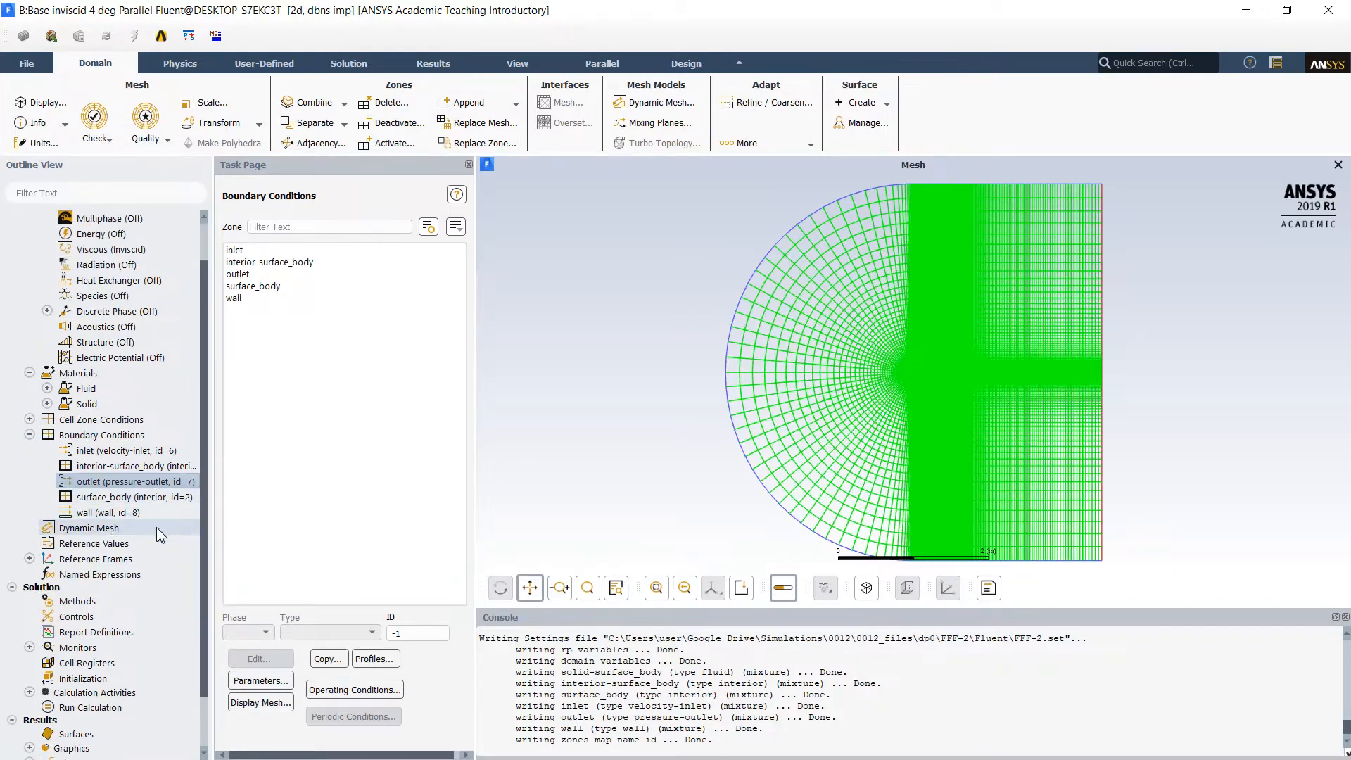
scroll(161, 536, down, 2)
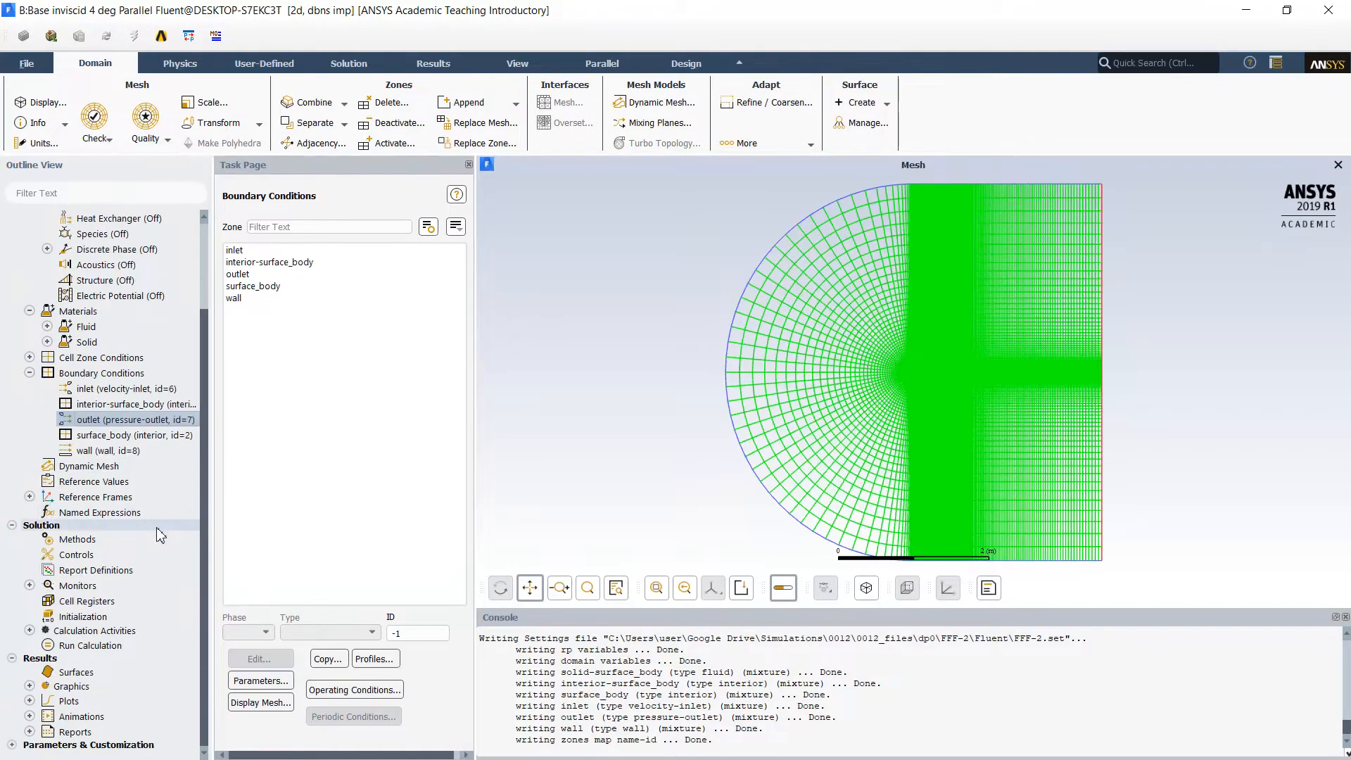
click(93, 482)
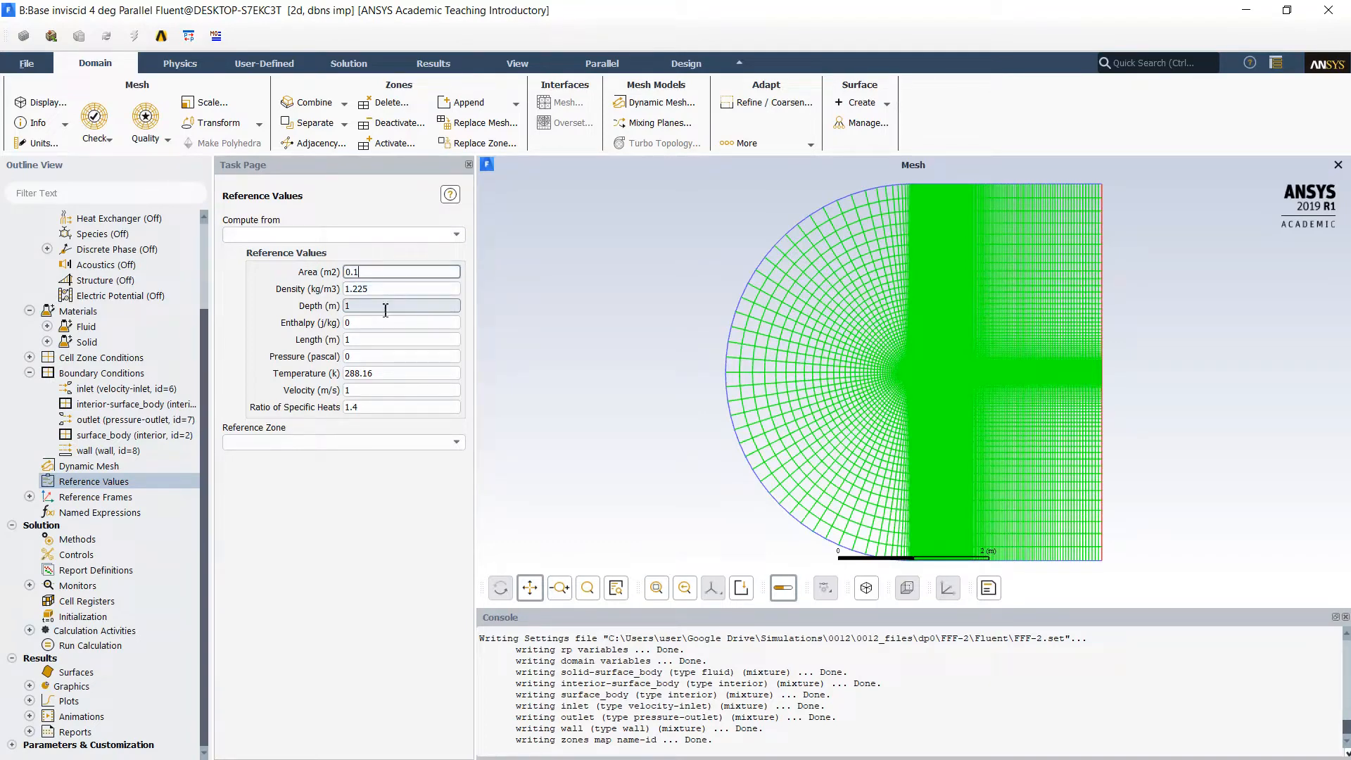
double_click(377, 339)
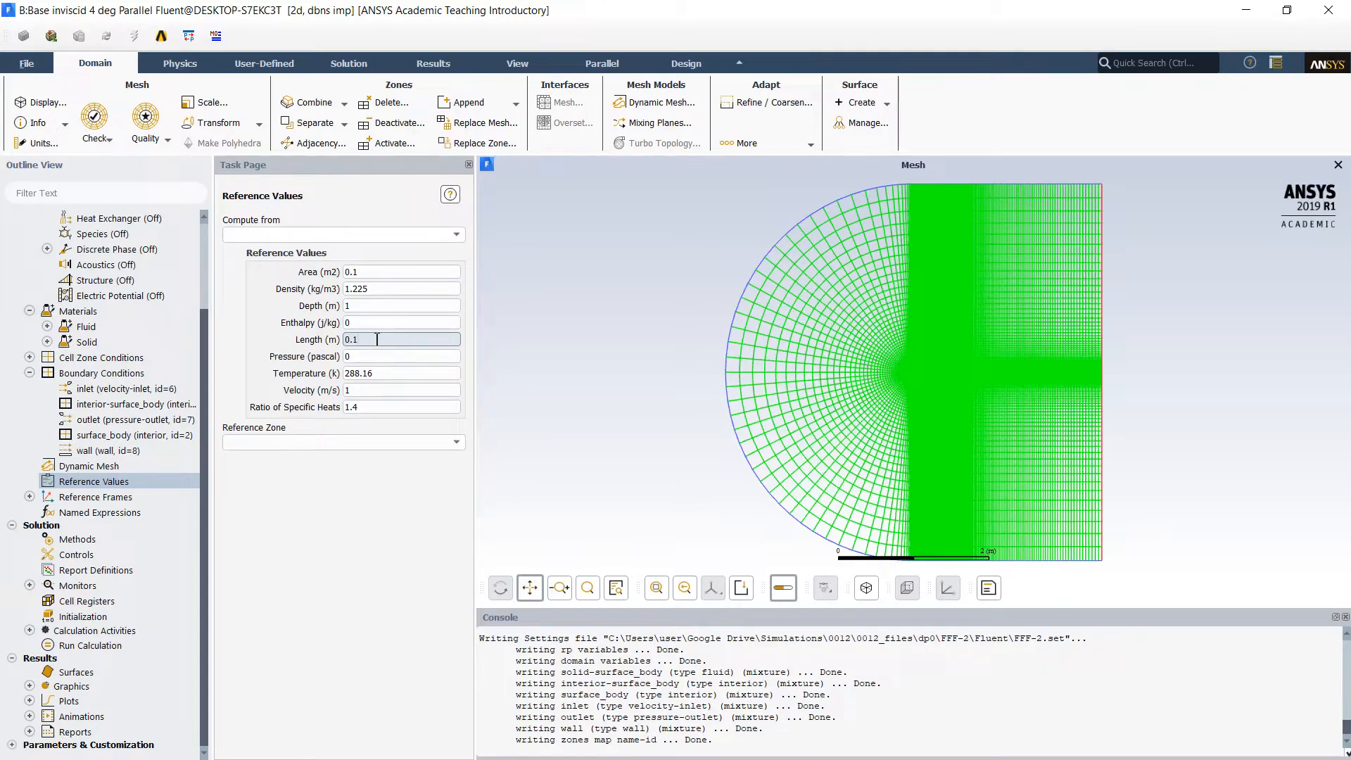
double_click(391, 389)
click(396, 373)
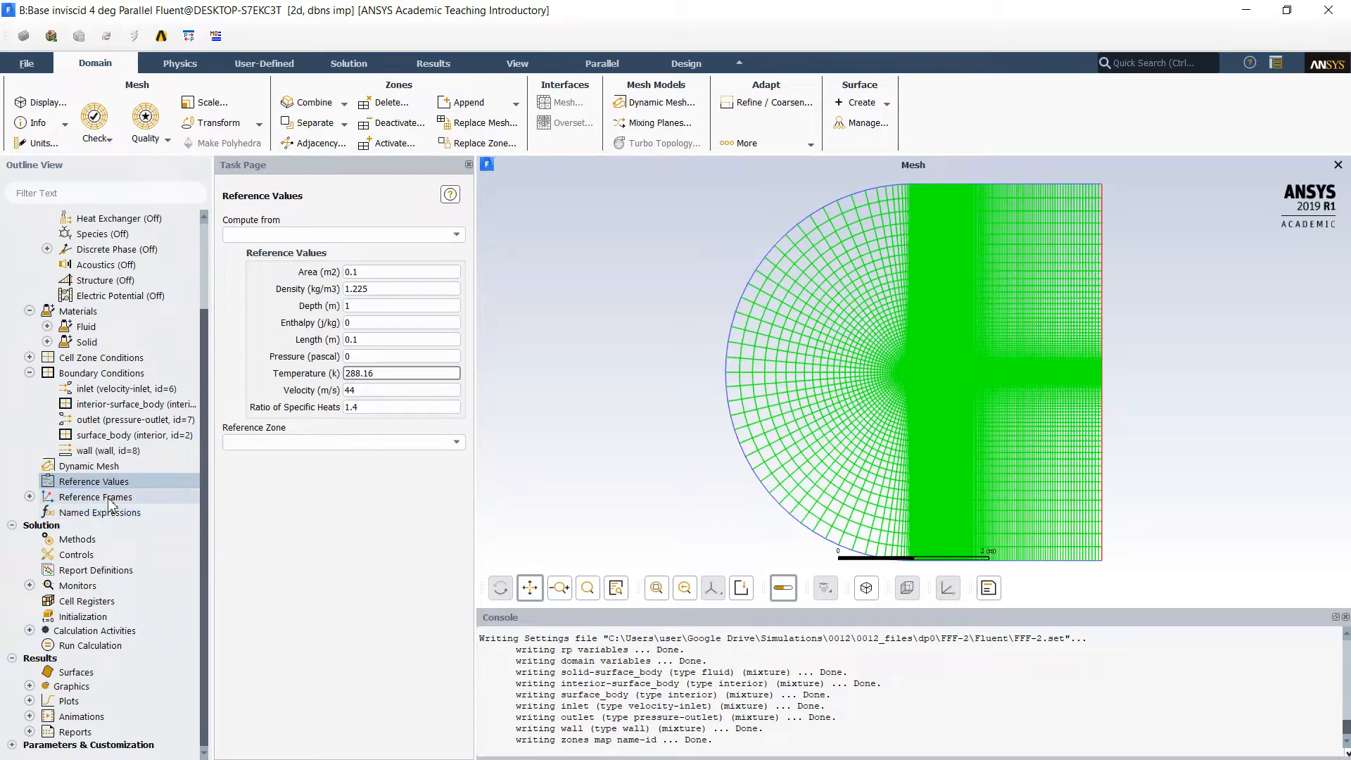
- Enable High Order Term Relaxation in the solution methods and set the Courant number to 1 in the solution controls
click(85, 541)
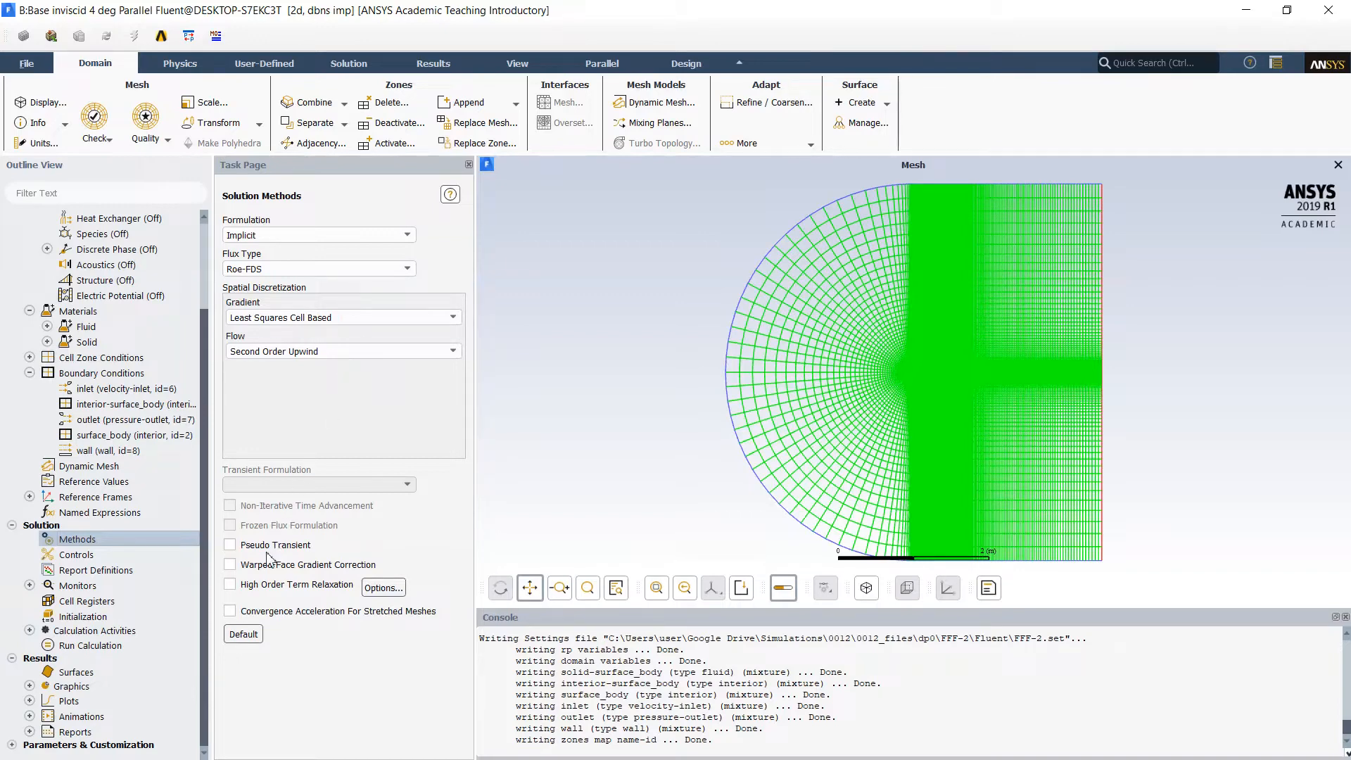
click(230, 585)
click(79, 555)
double_click(89, 556)
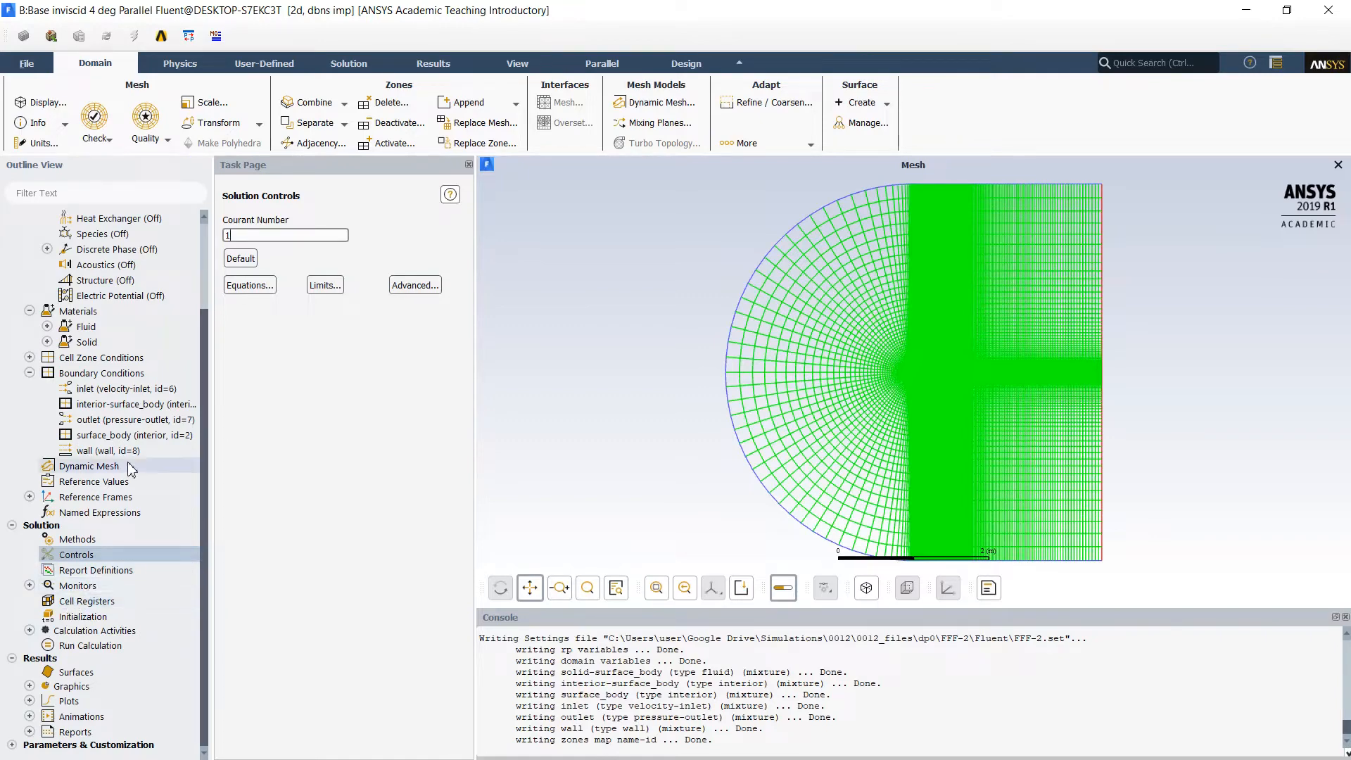
- Start a new lift force report in the report definitions
double_click(112, 570)
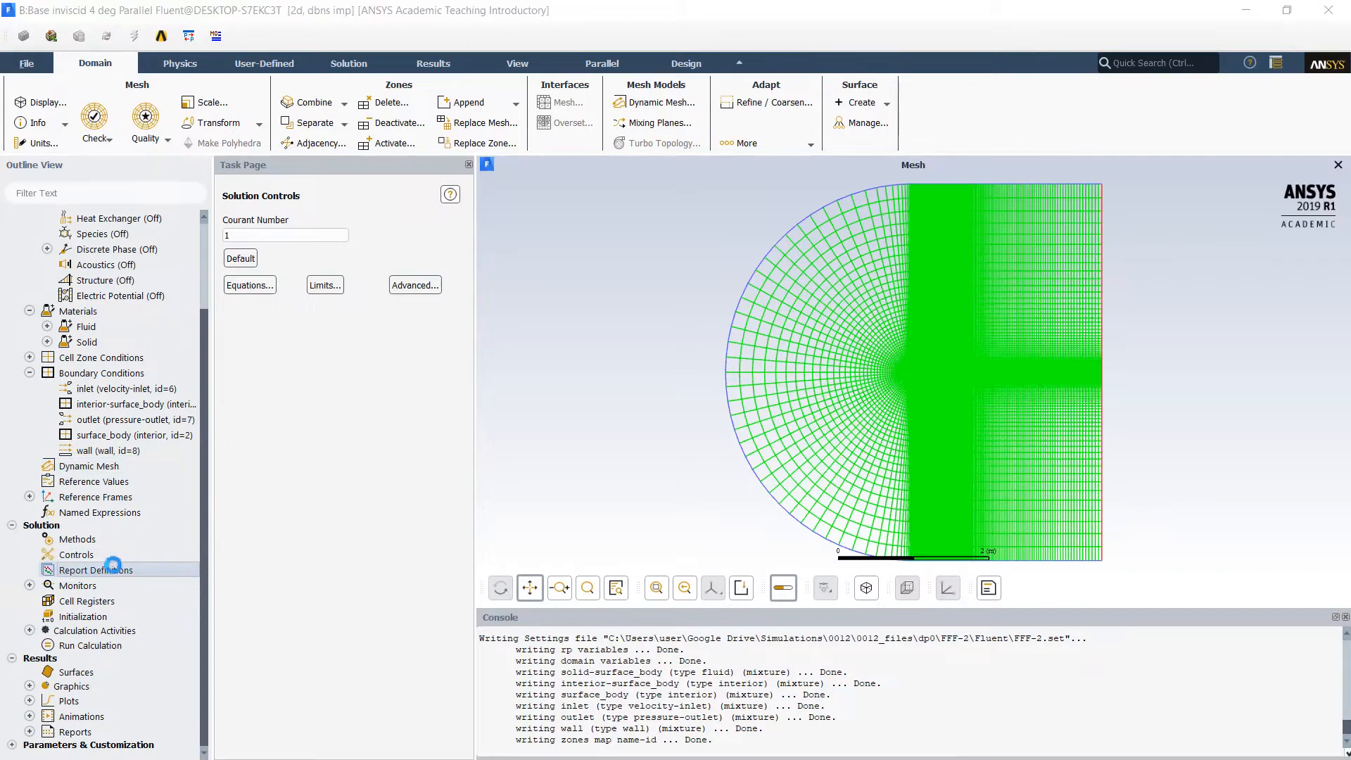
drag(370, 298, 460, 210)
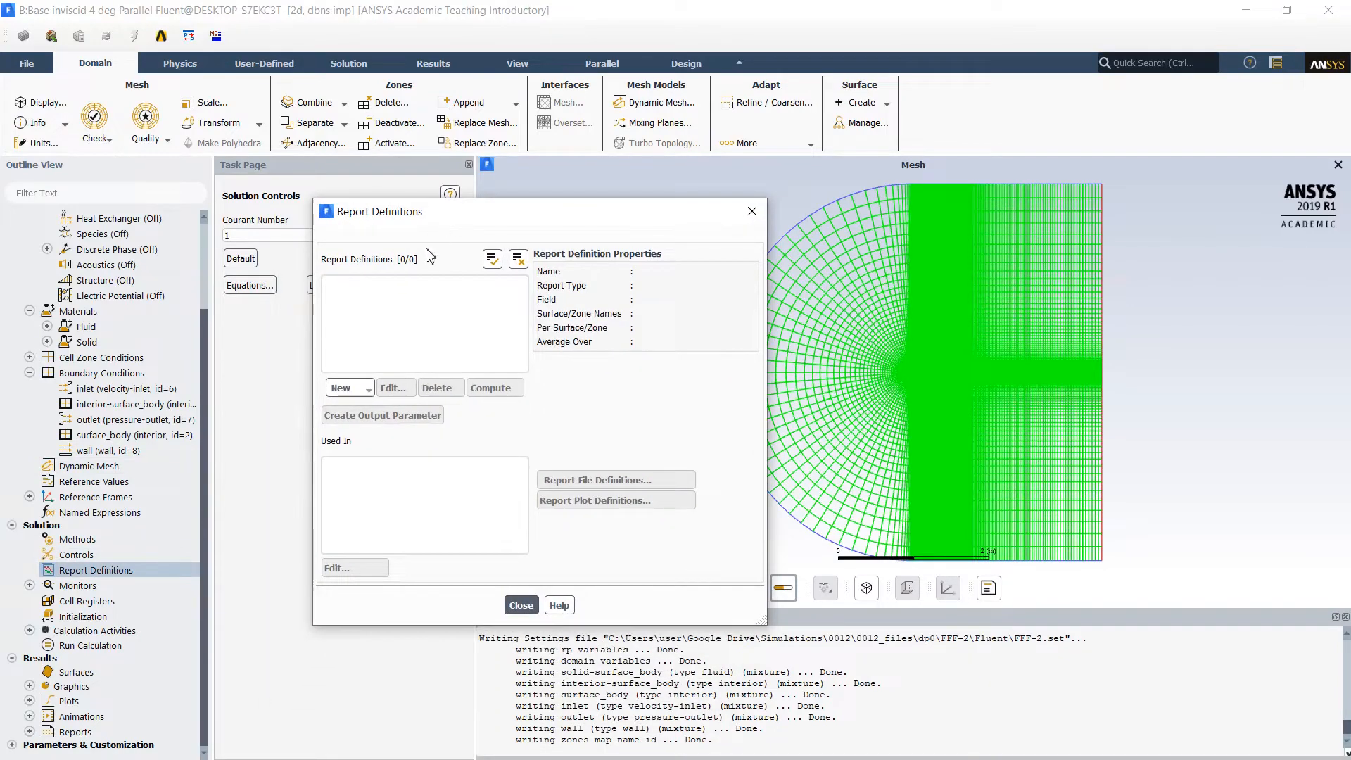
click(360, 398)
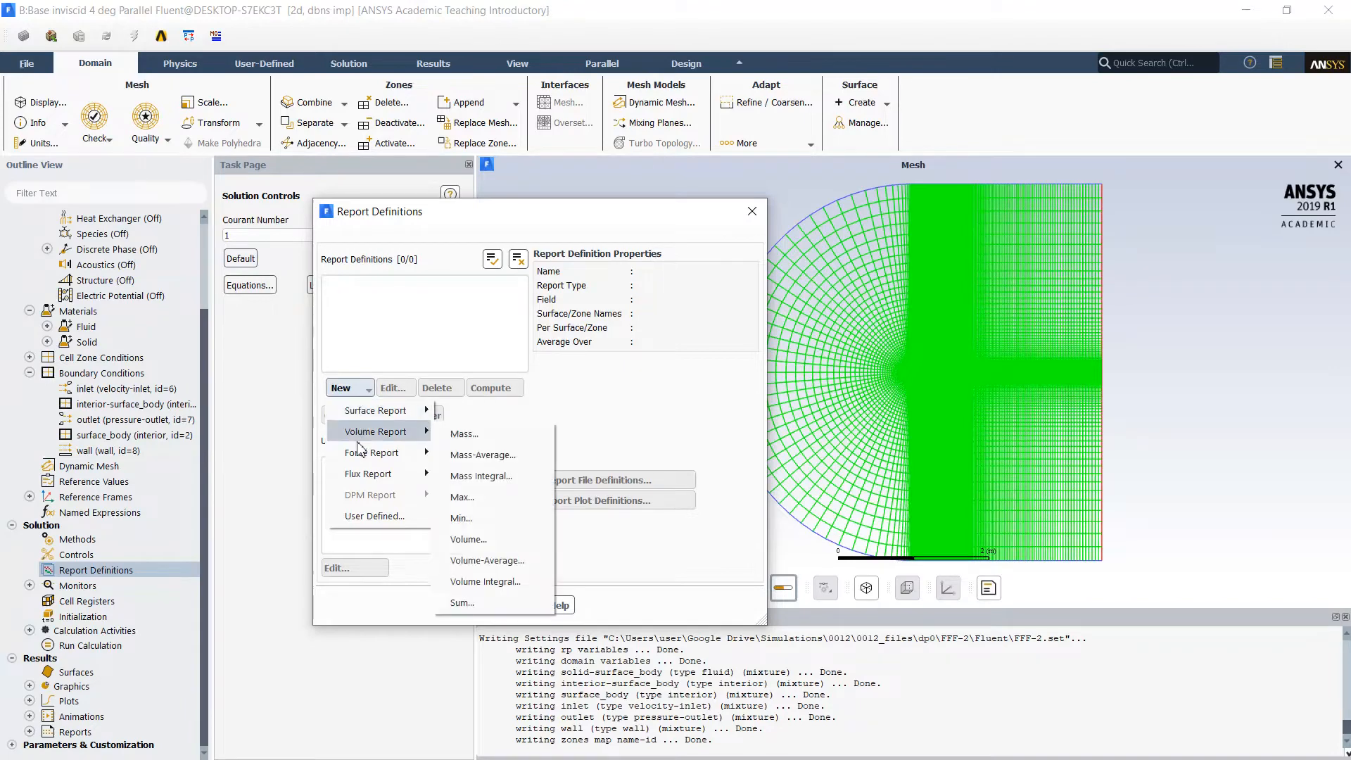
mouse_move(392, 482)
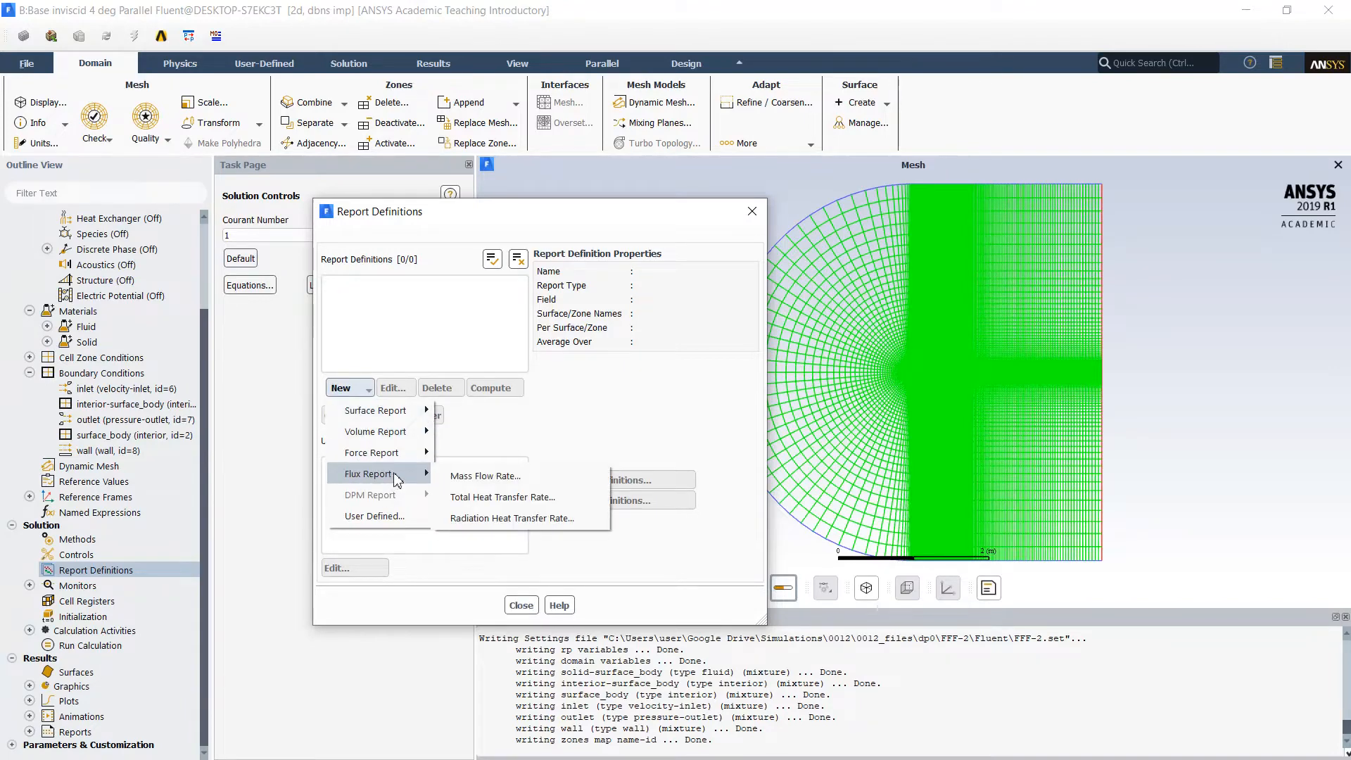
mouse_move(412, 456)
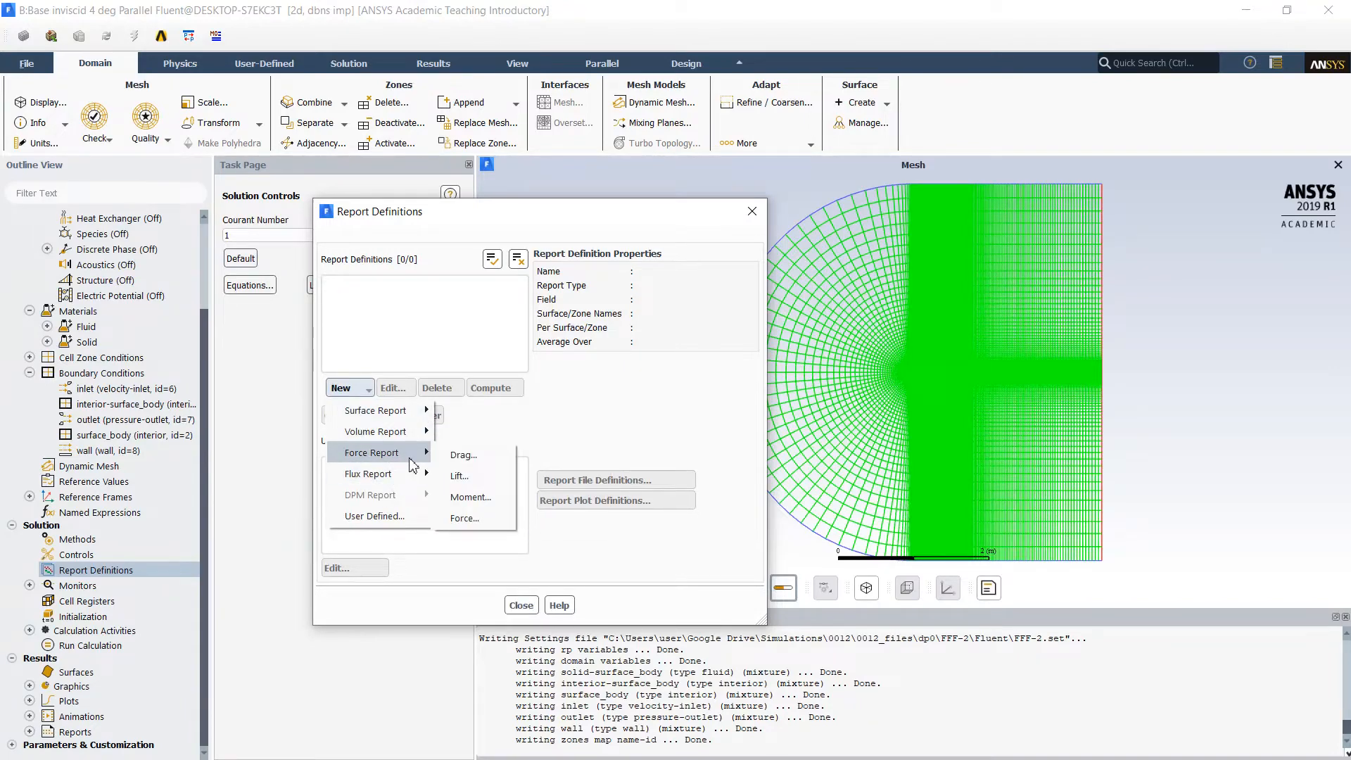
click(459, 476)
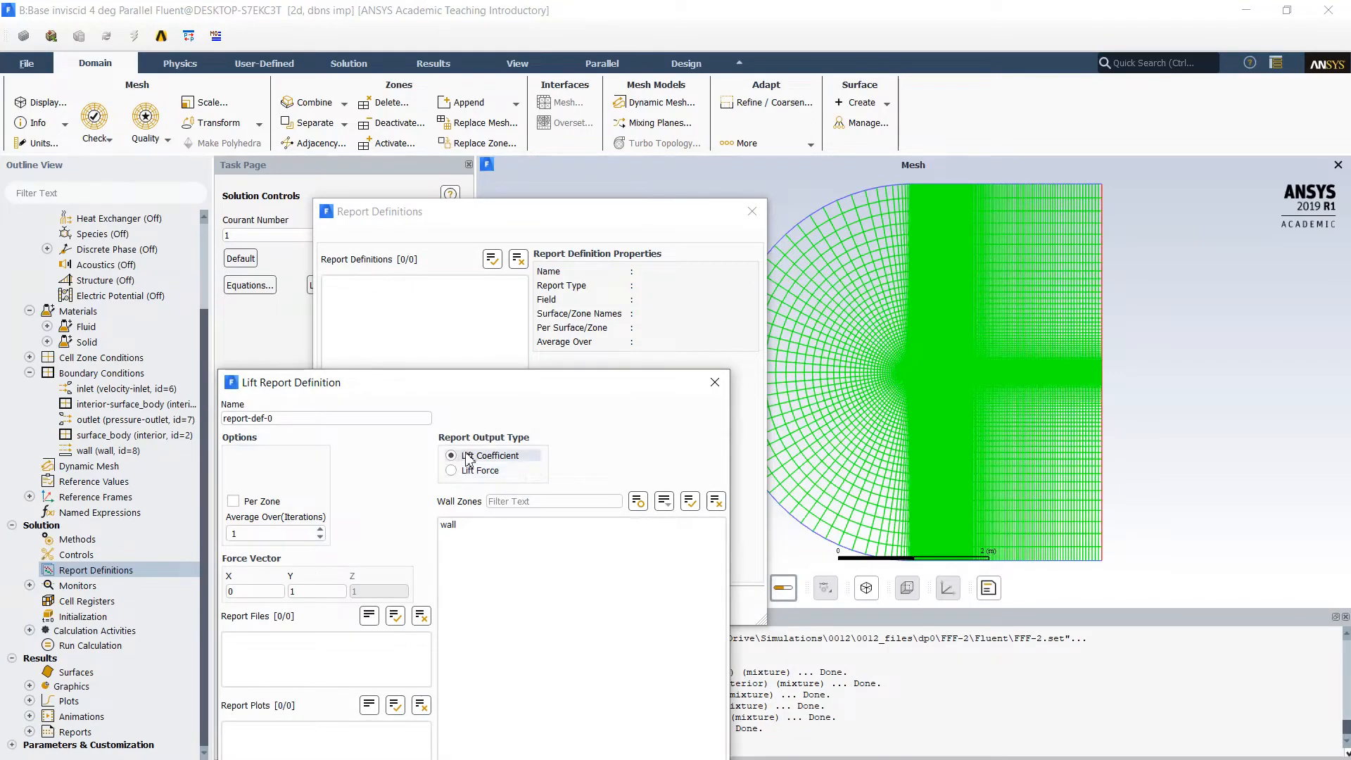
- Apply the lift coefficient report to the wall zone, name it cn, accept it, and close the report definitions
drag(466, 297, 485, 161)
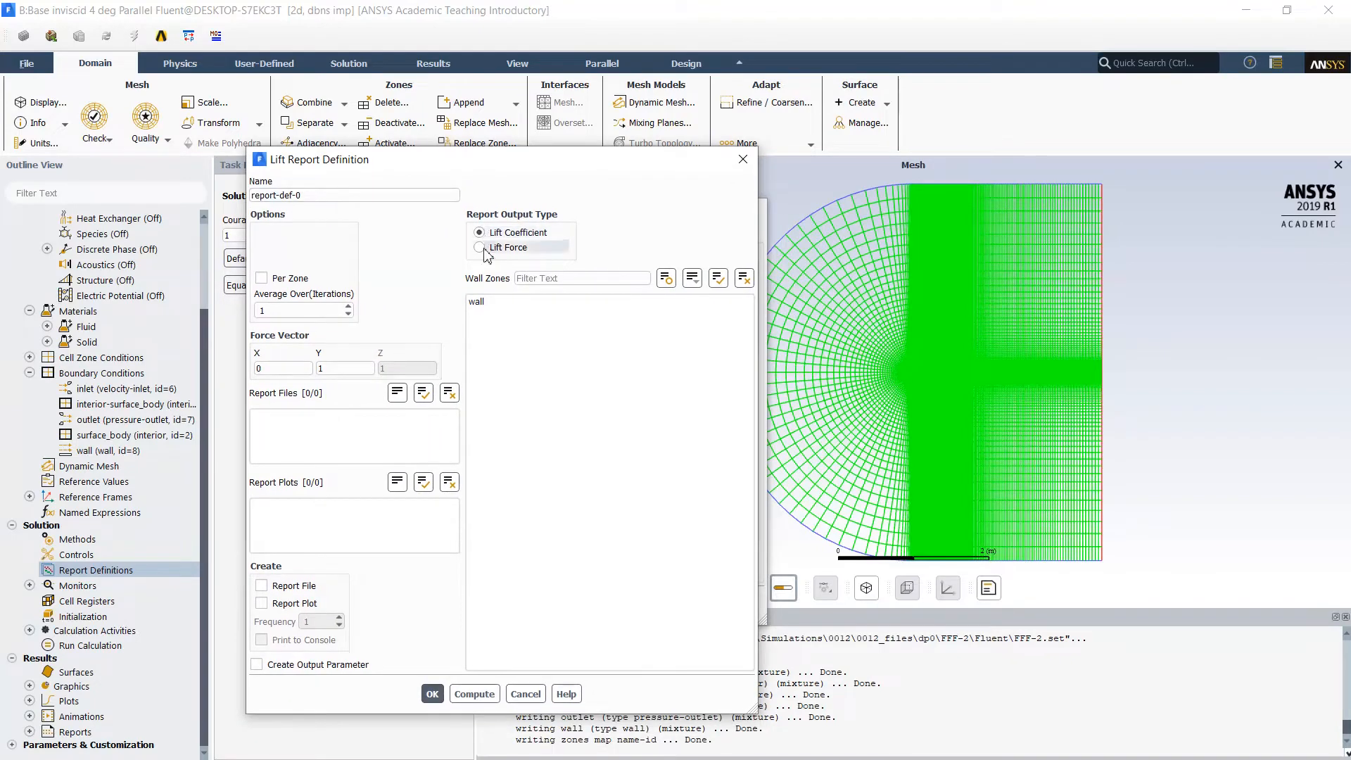
click(483, 303)
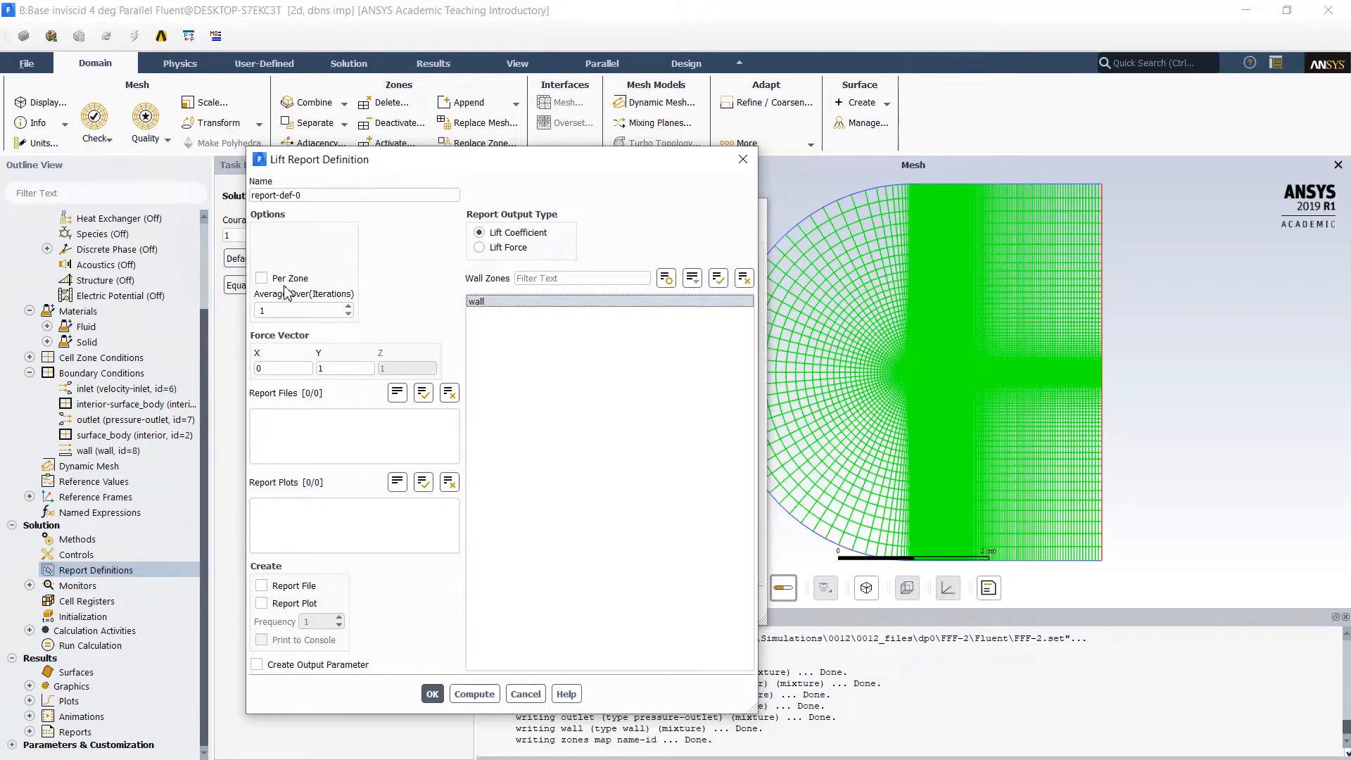
drag(319, 197, 198, 202)
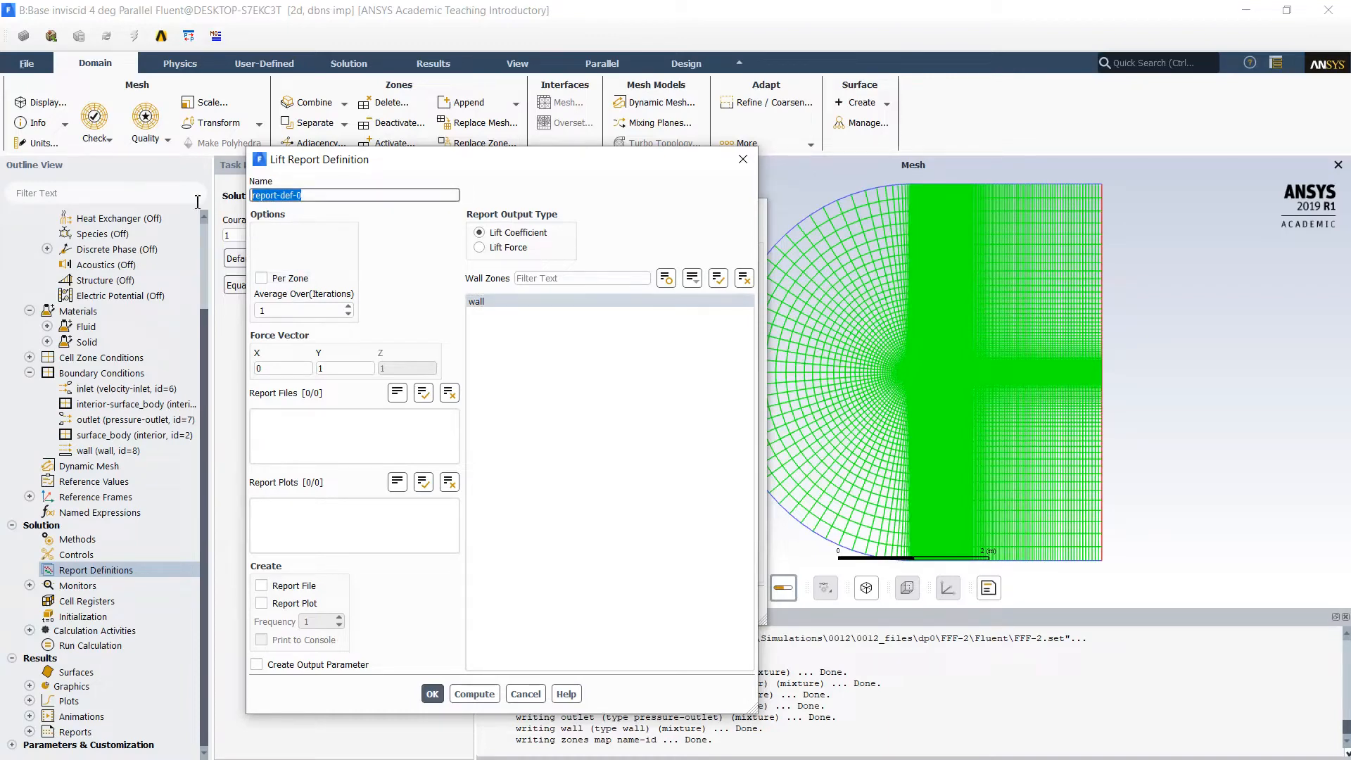
text(cn)
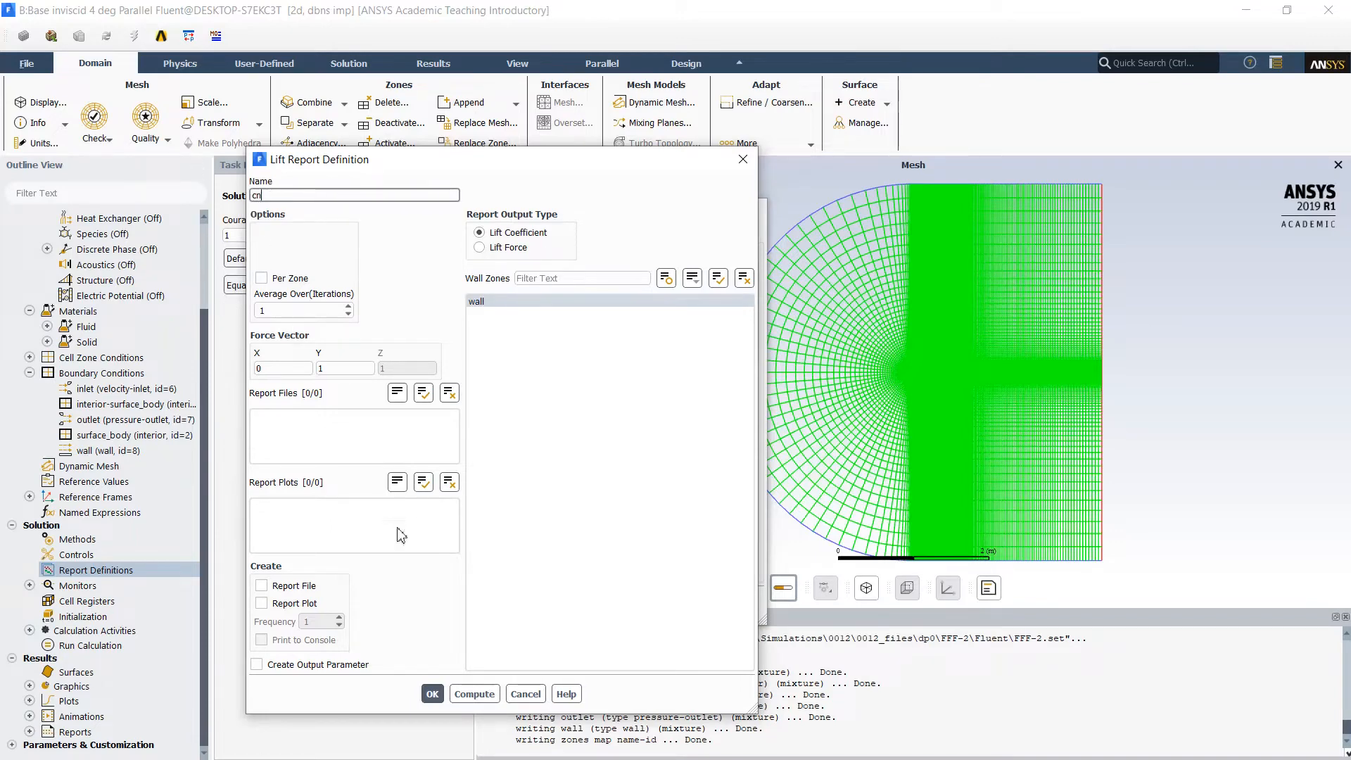
click(432, 693)
click(362, 282)
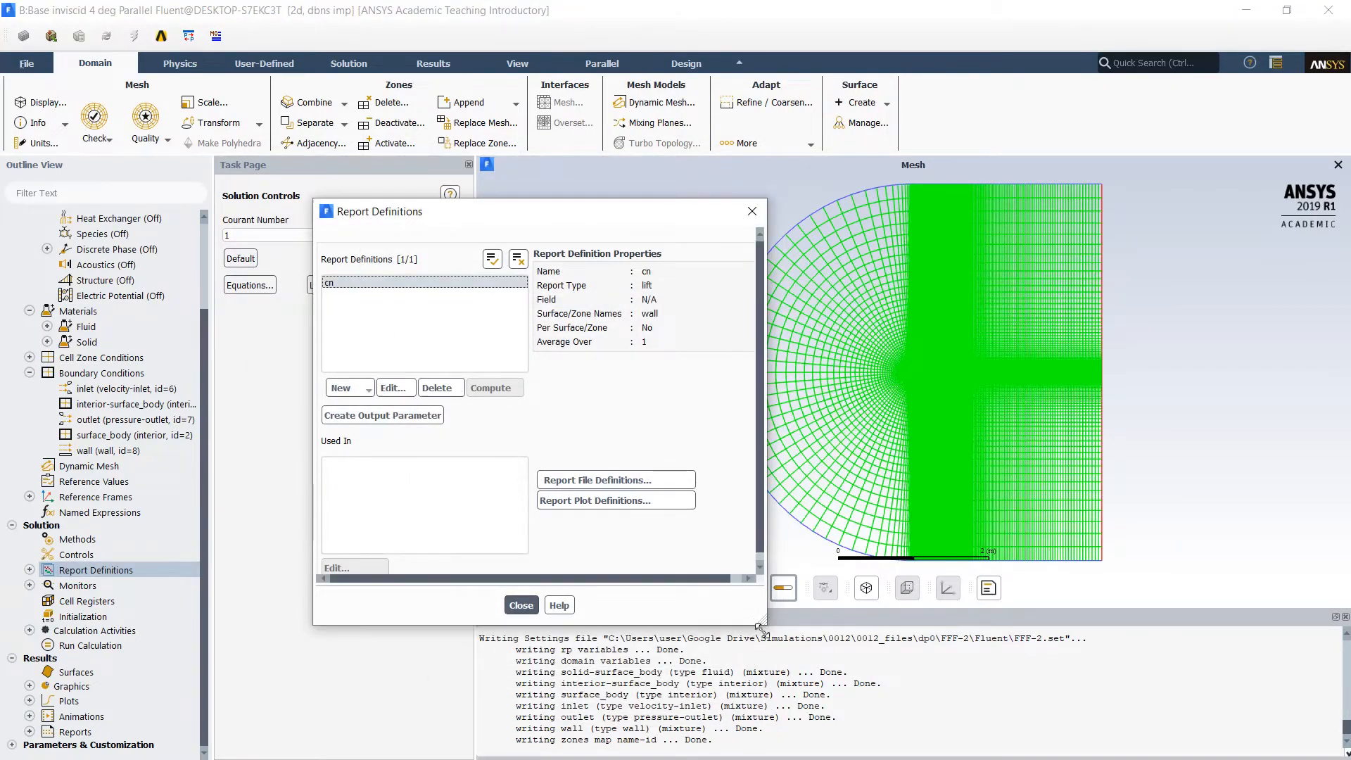
drag(762, 621, 928, 692)
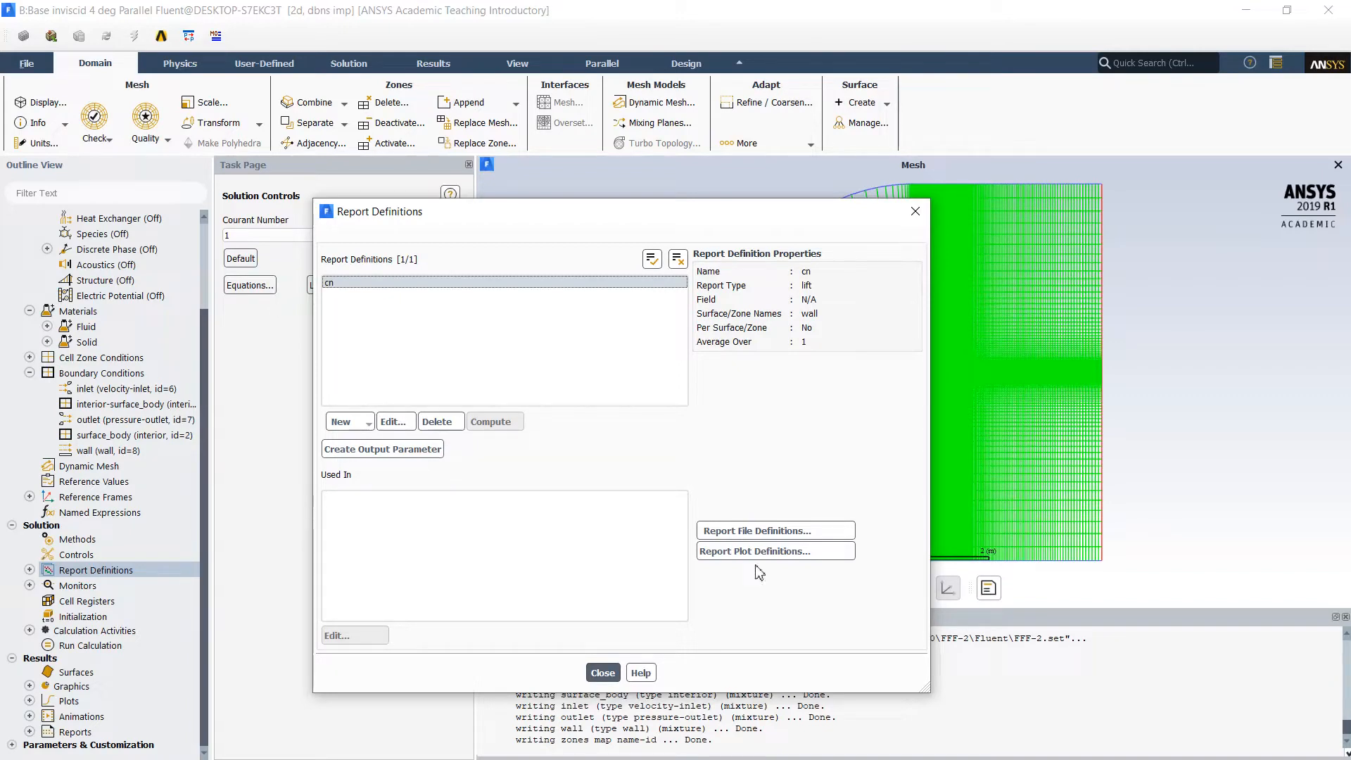
click(583, 676)
- Create a report plot of the cn report definition with printing to the console enabled, and close the report plot definitions
click(30, 586)
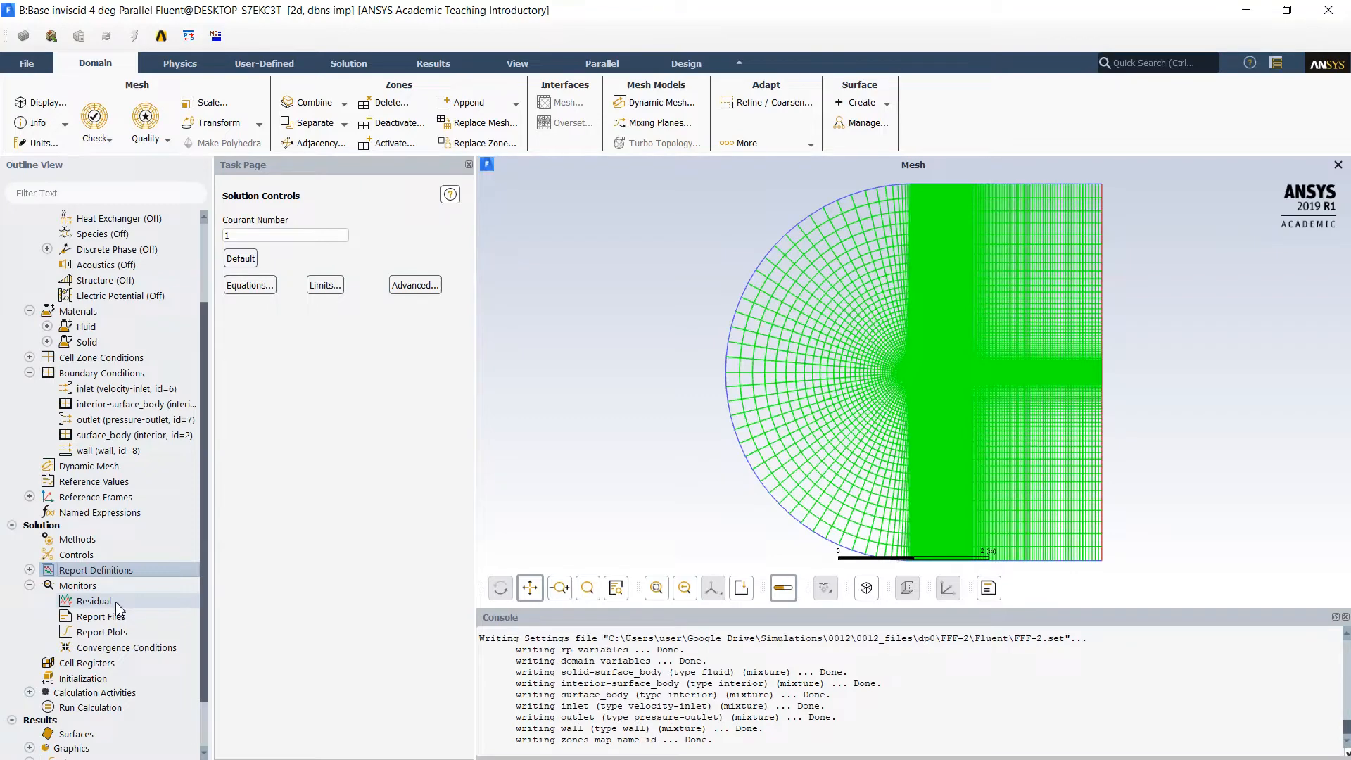
double_click(106, 632)
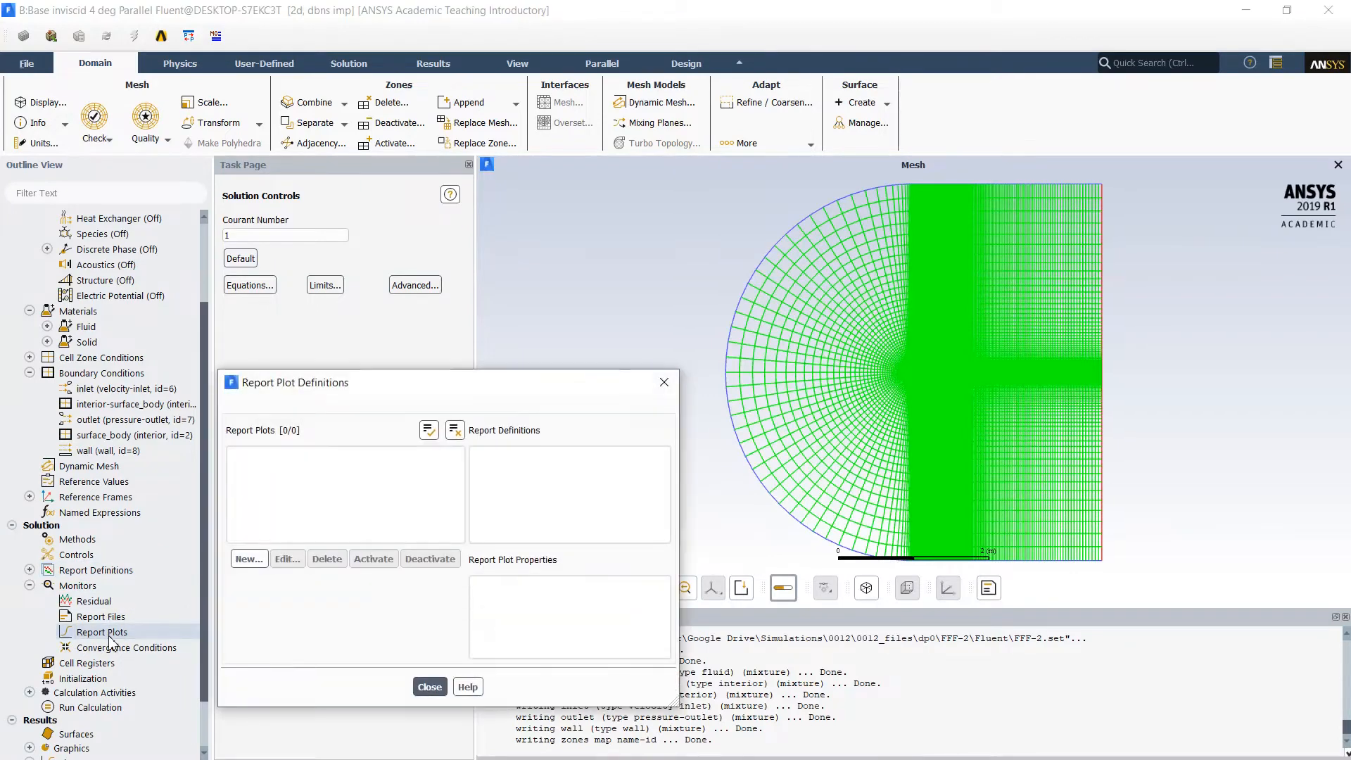
click(241, 560)
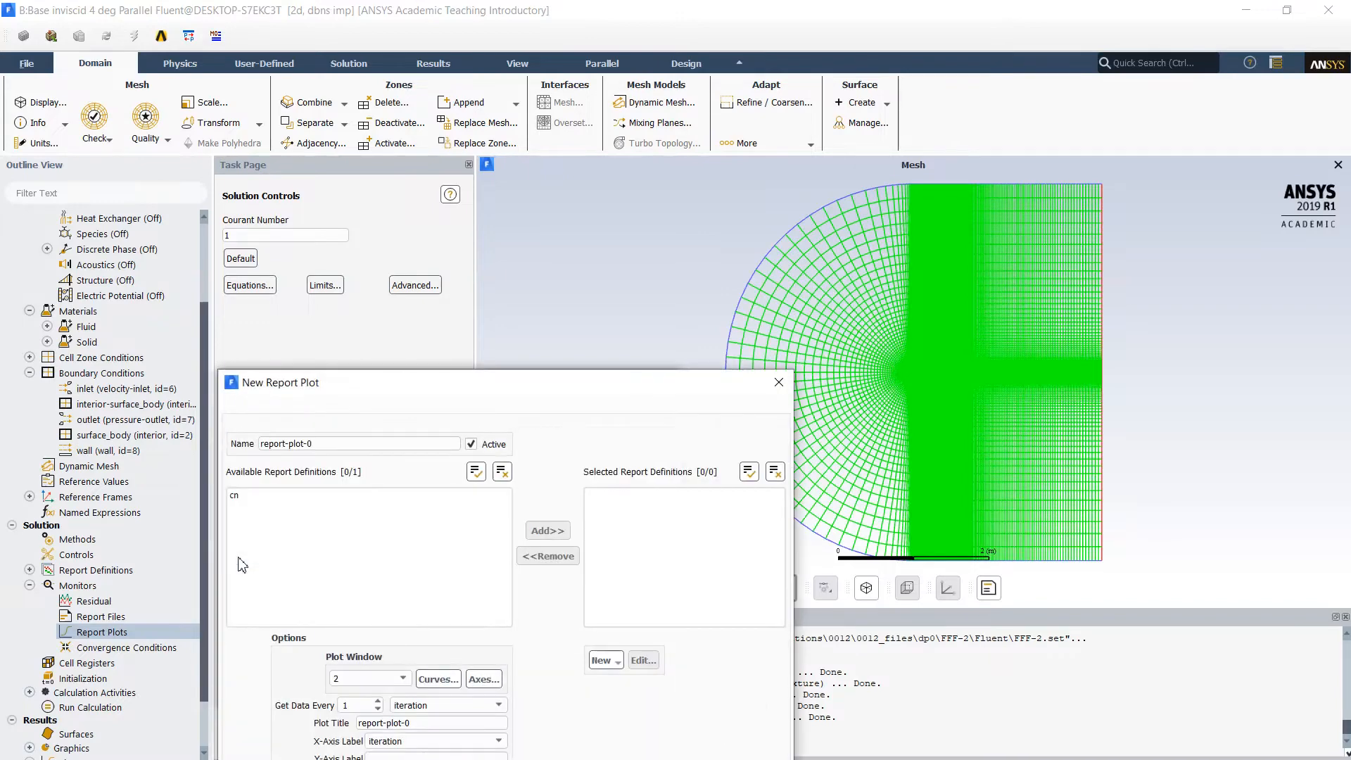
drag(388, 388, 442, 167)
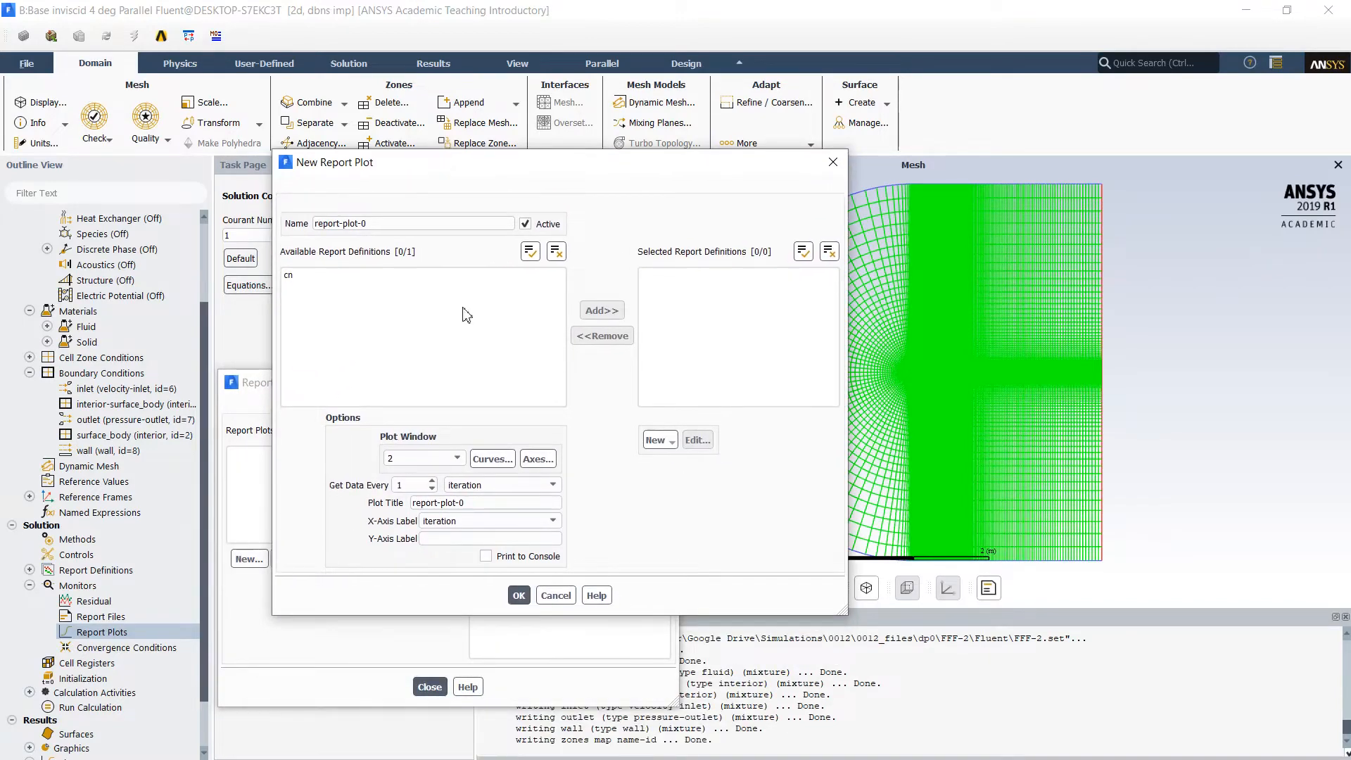
click(378, 274)
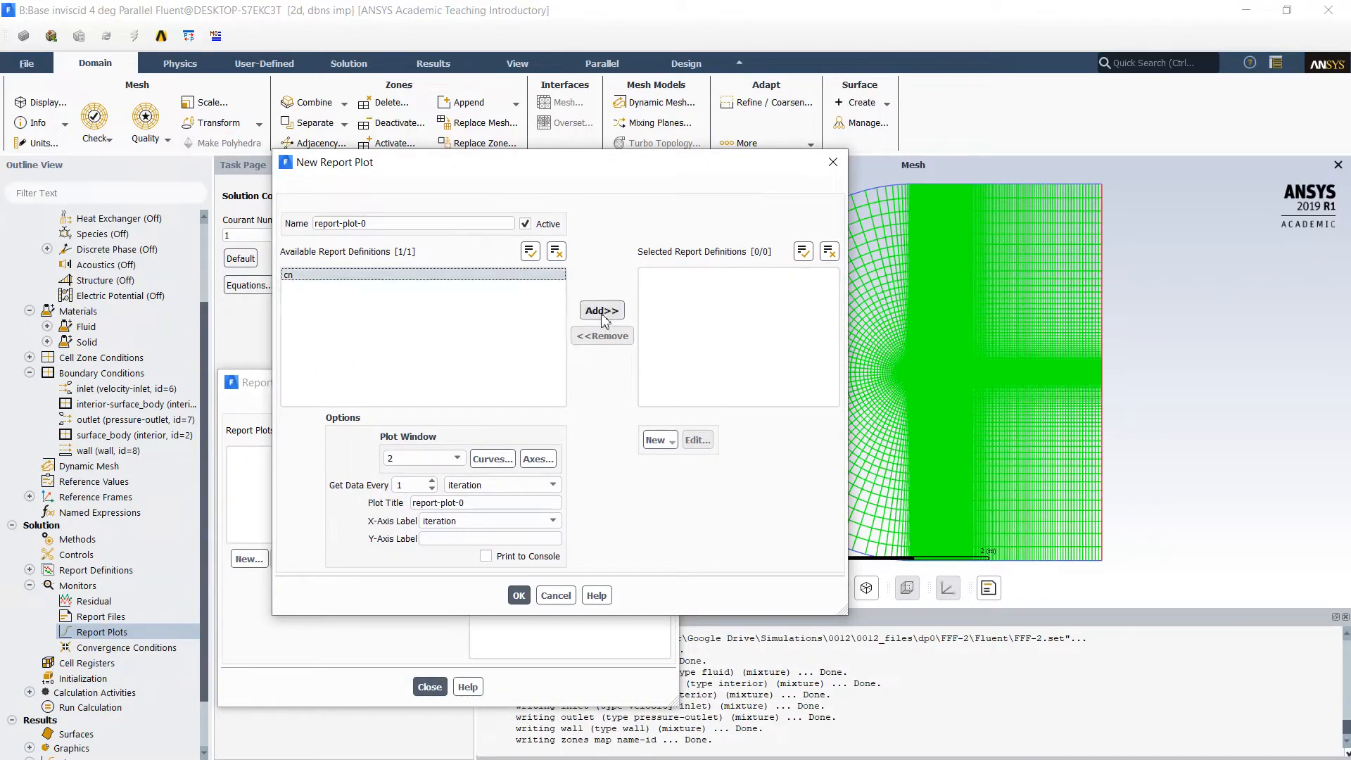
click(608, 314)
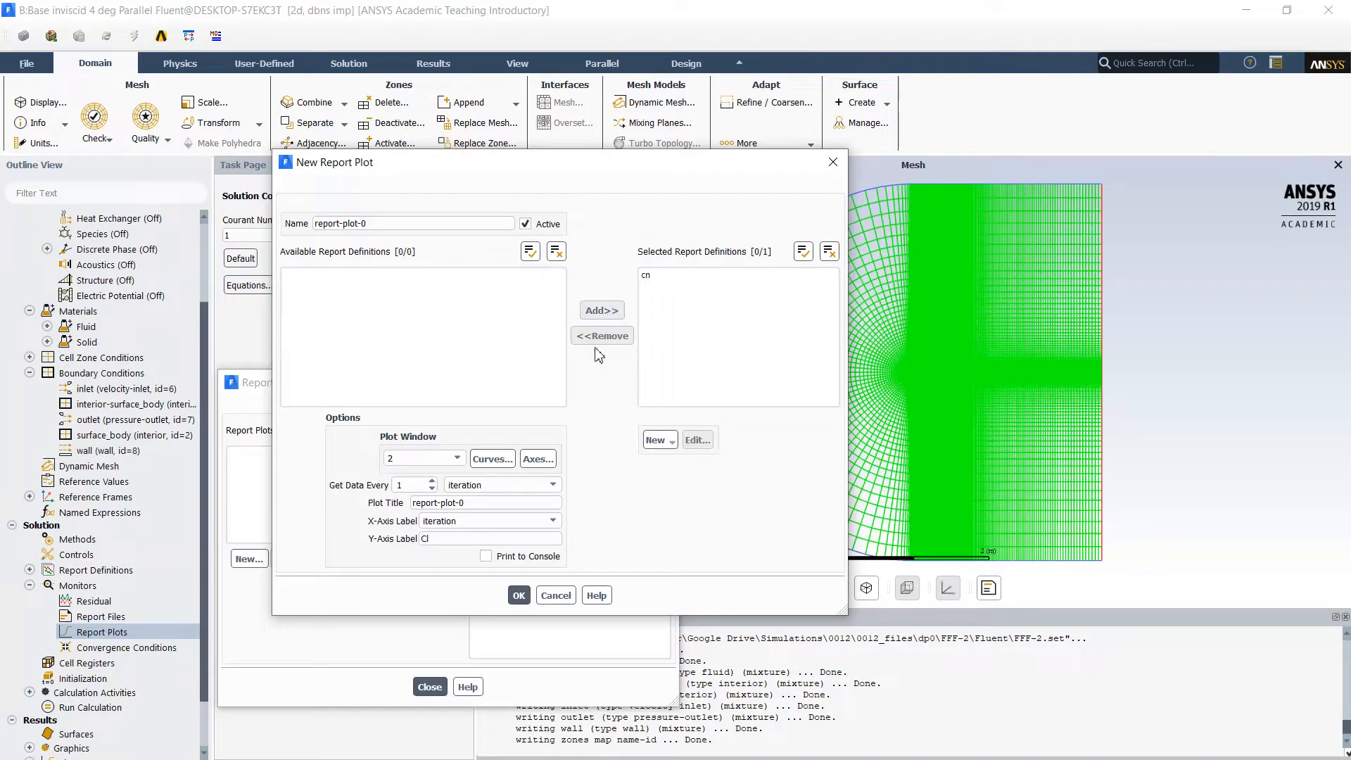
click(488, 557)
click(519, 596)
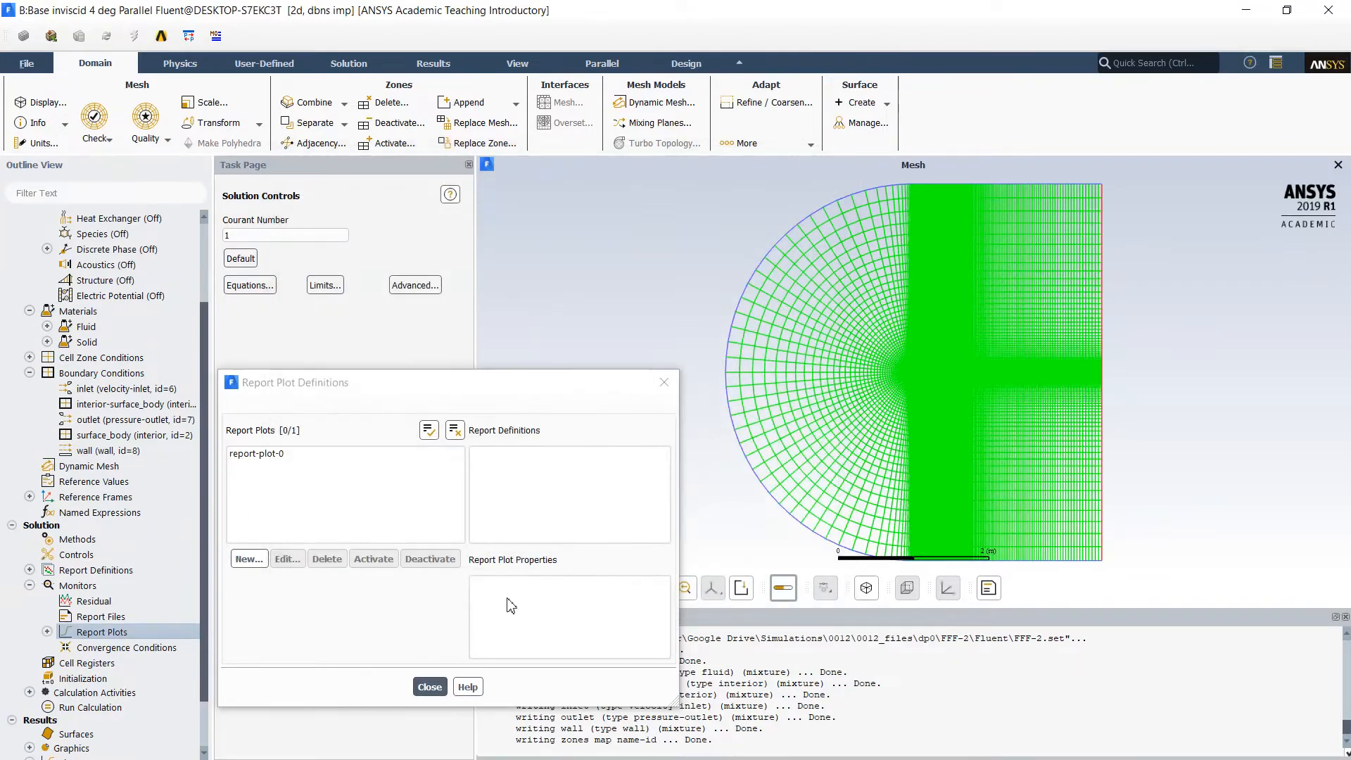
click(429, 687)
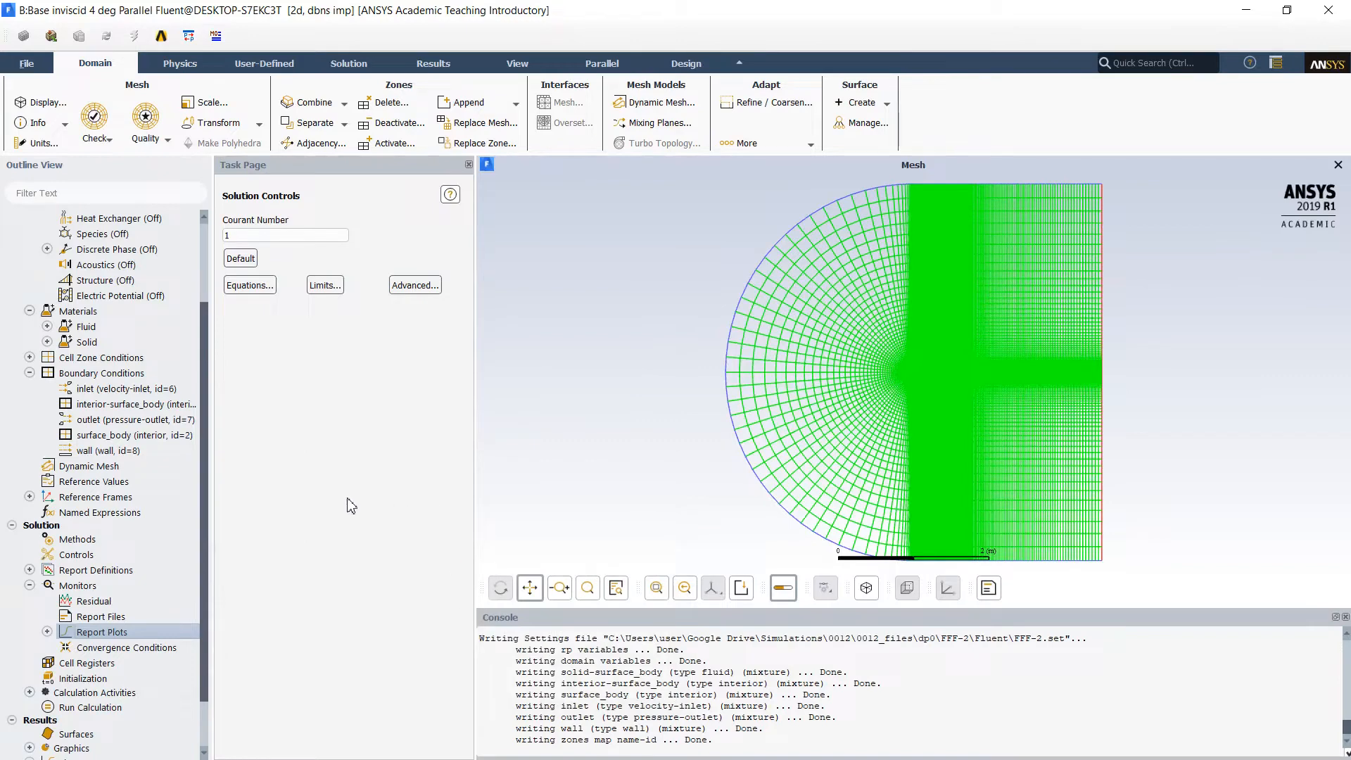
- Initialize the solution with Standard Initialization, computing the initial values from the inlet
scroll(164, 537, down, 2)
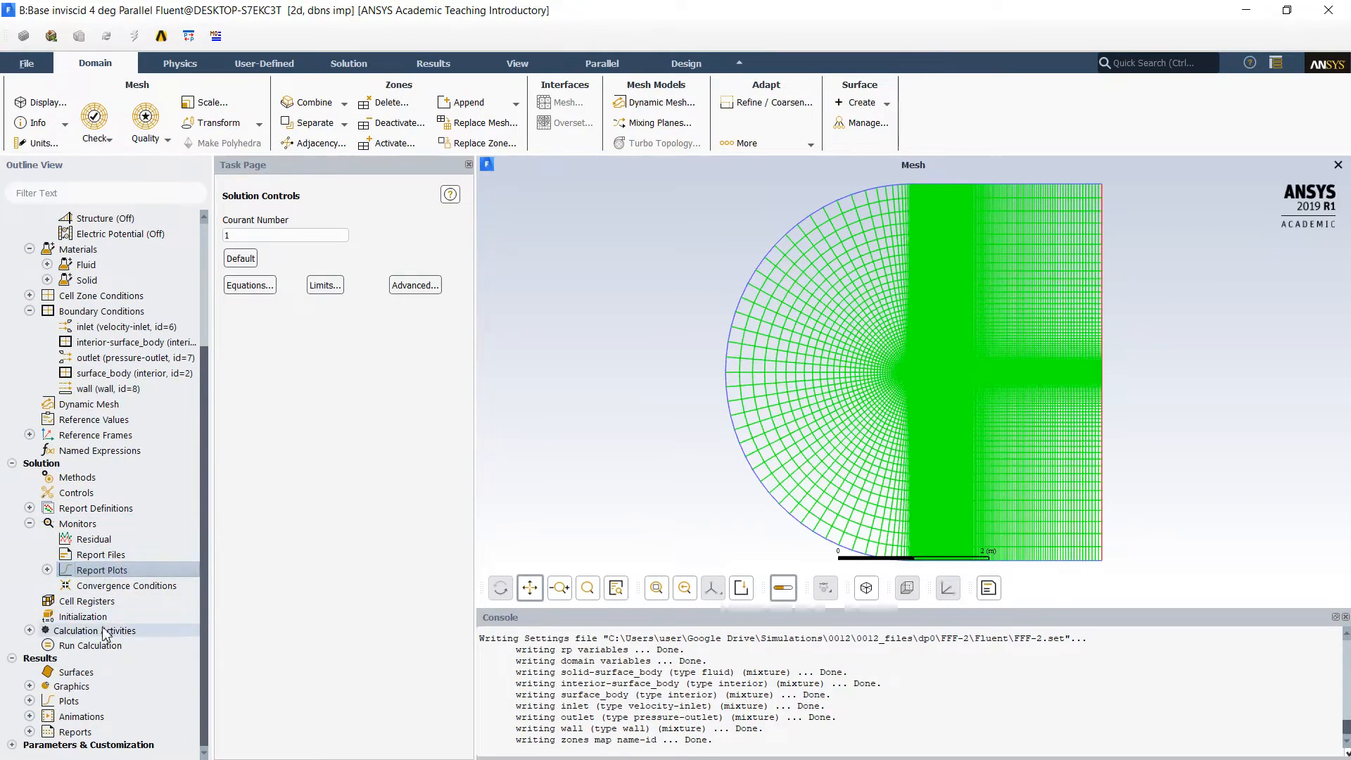
click(70, 617)
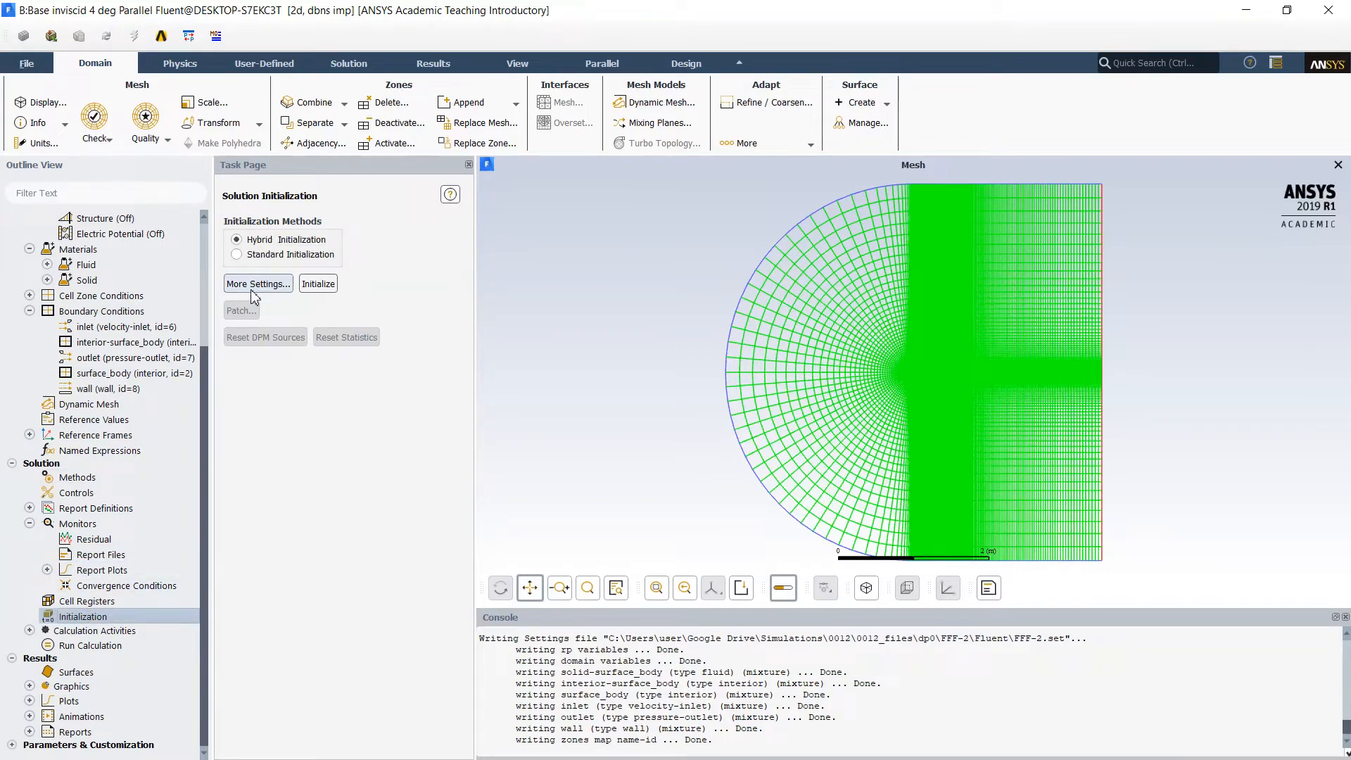
click(269, 258)
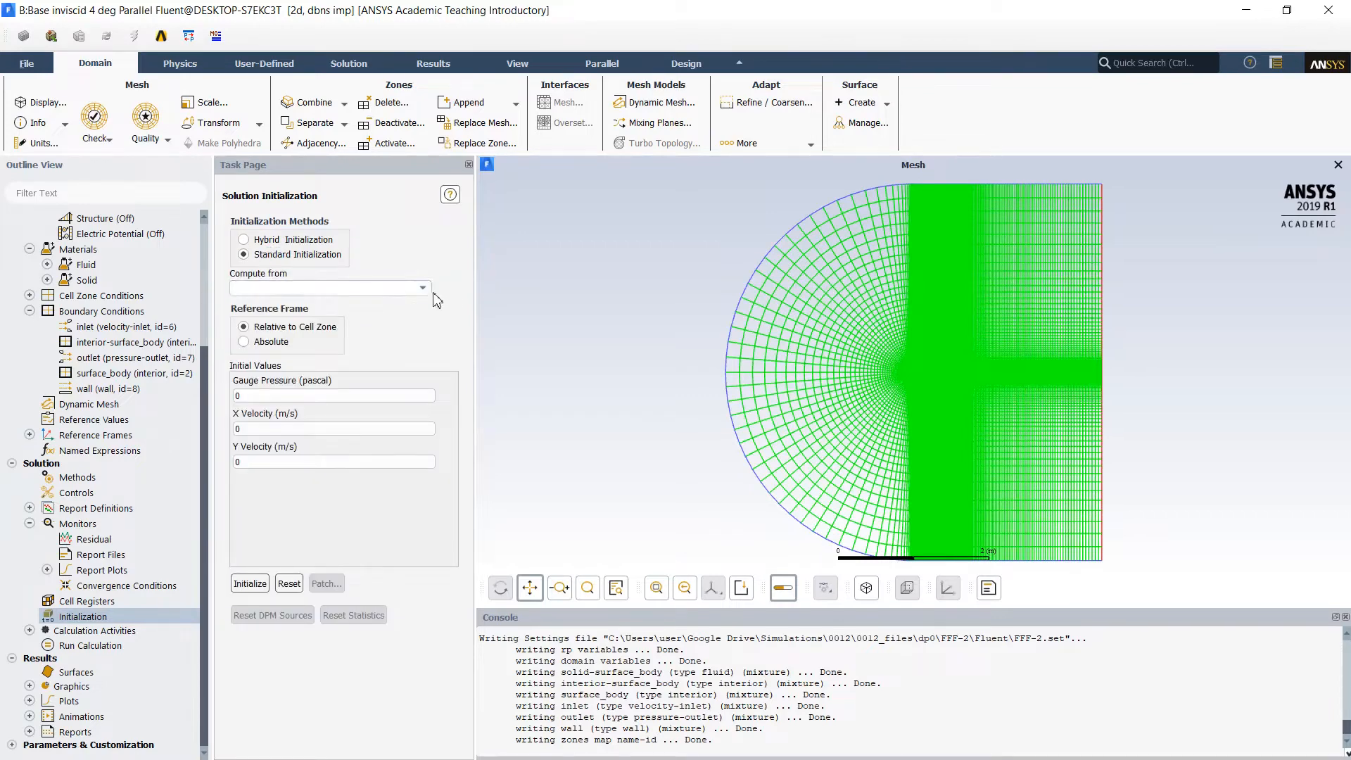
click(422, 288)
click(307, 327)
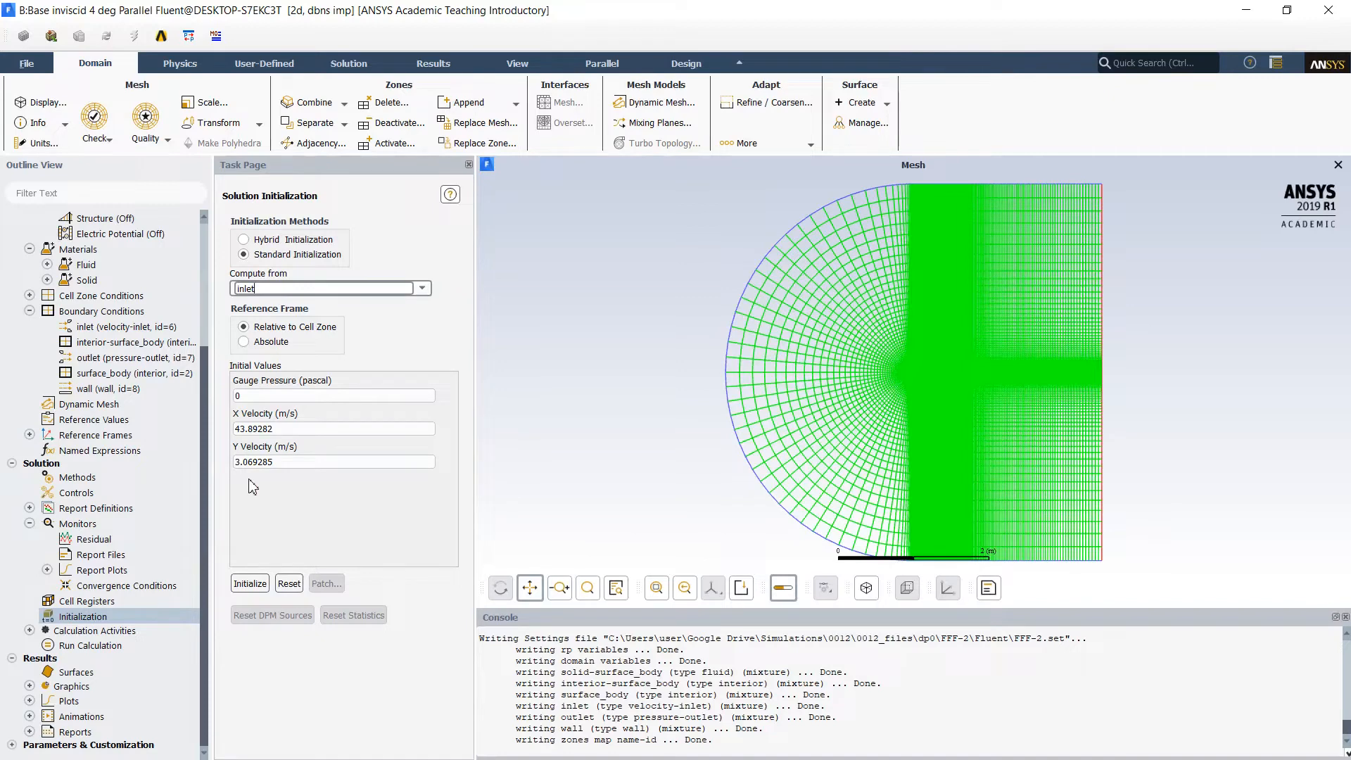
click(250, 583)
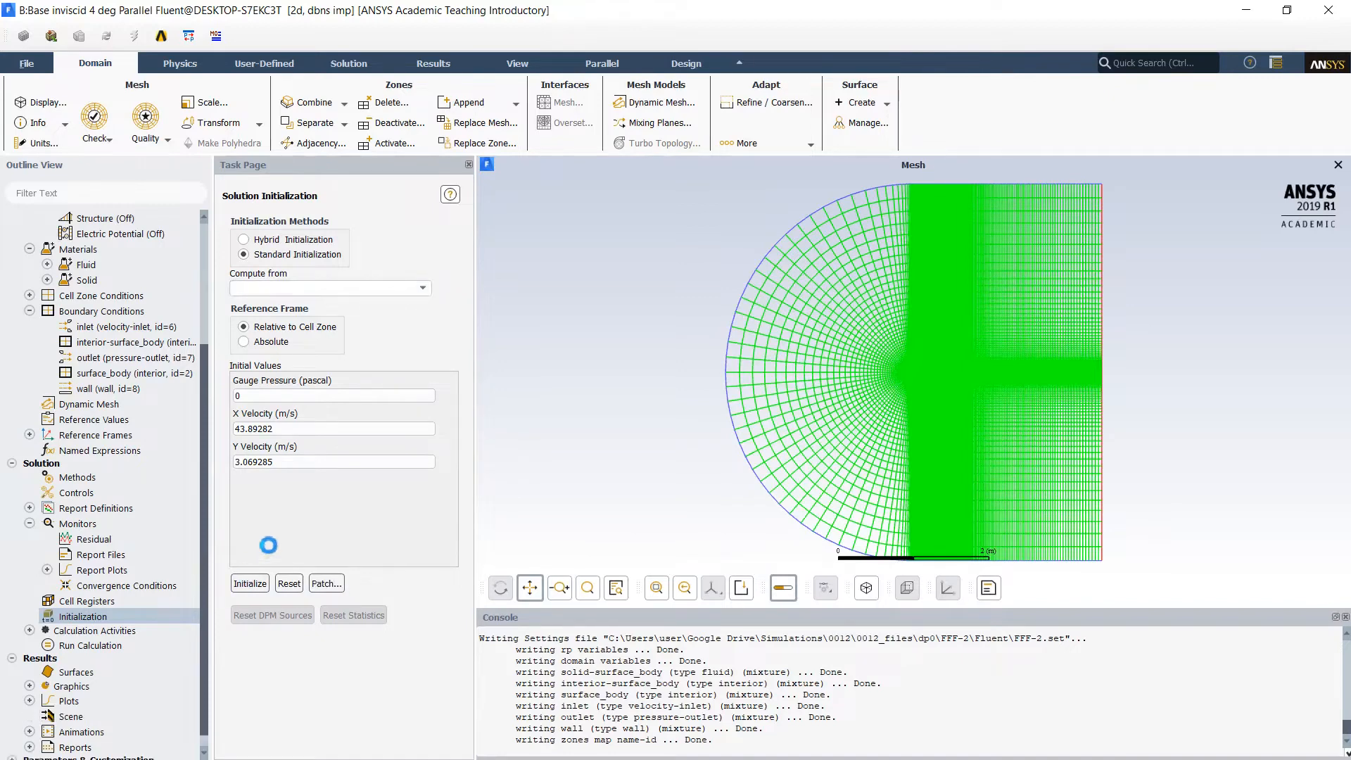
- Create and display a filled static pressure contour with the default name contour-1
scroll(161, 521, down, 1)
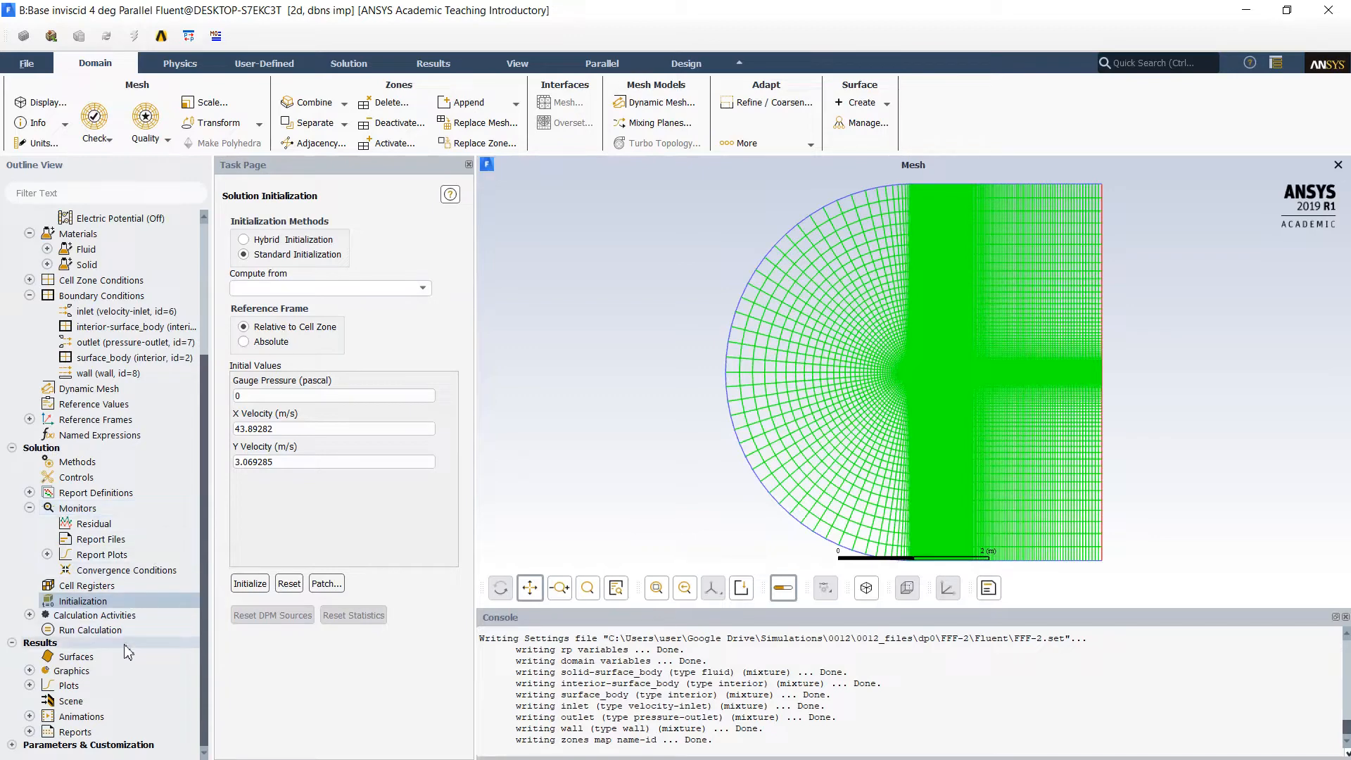
click(29, 671)
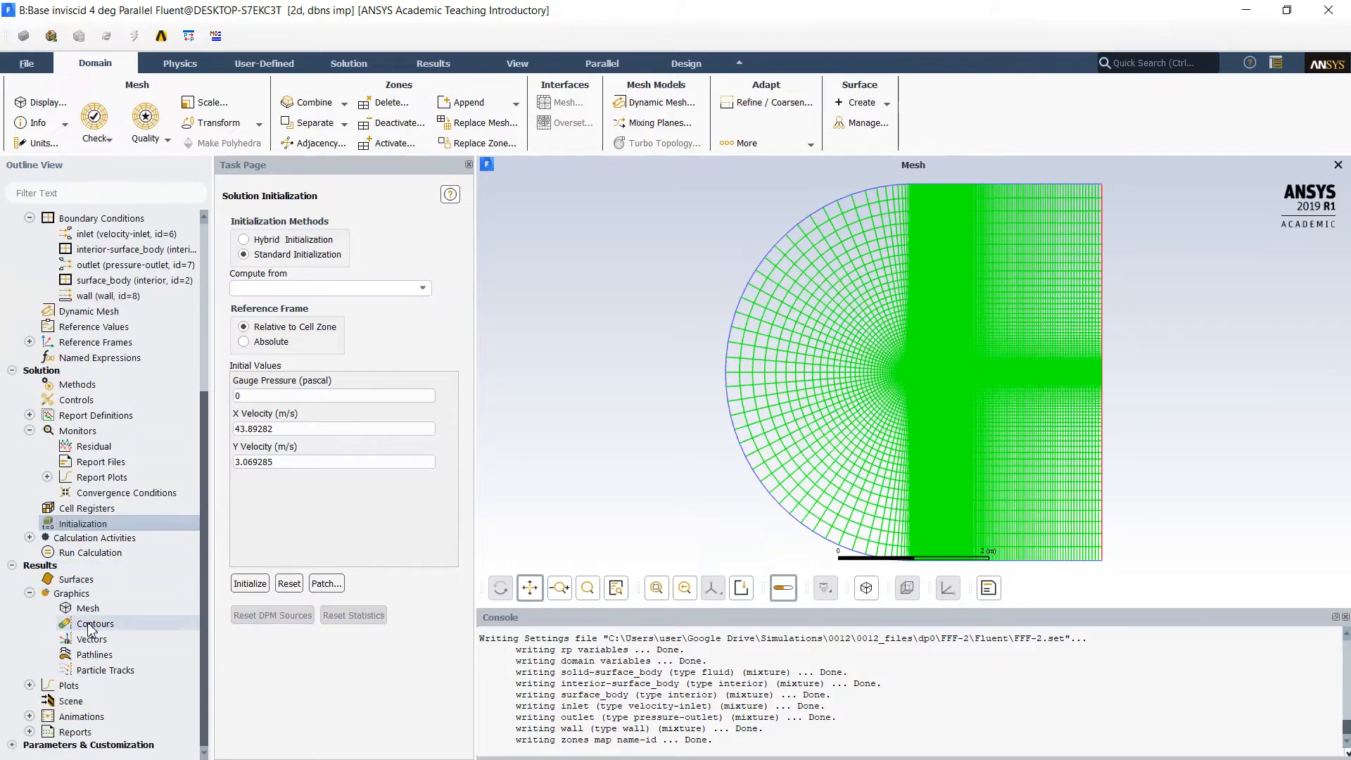
double_click(90, 624)
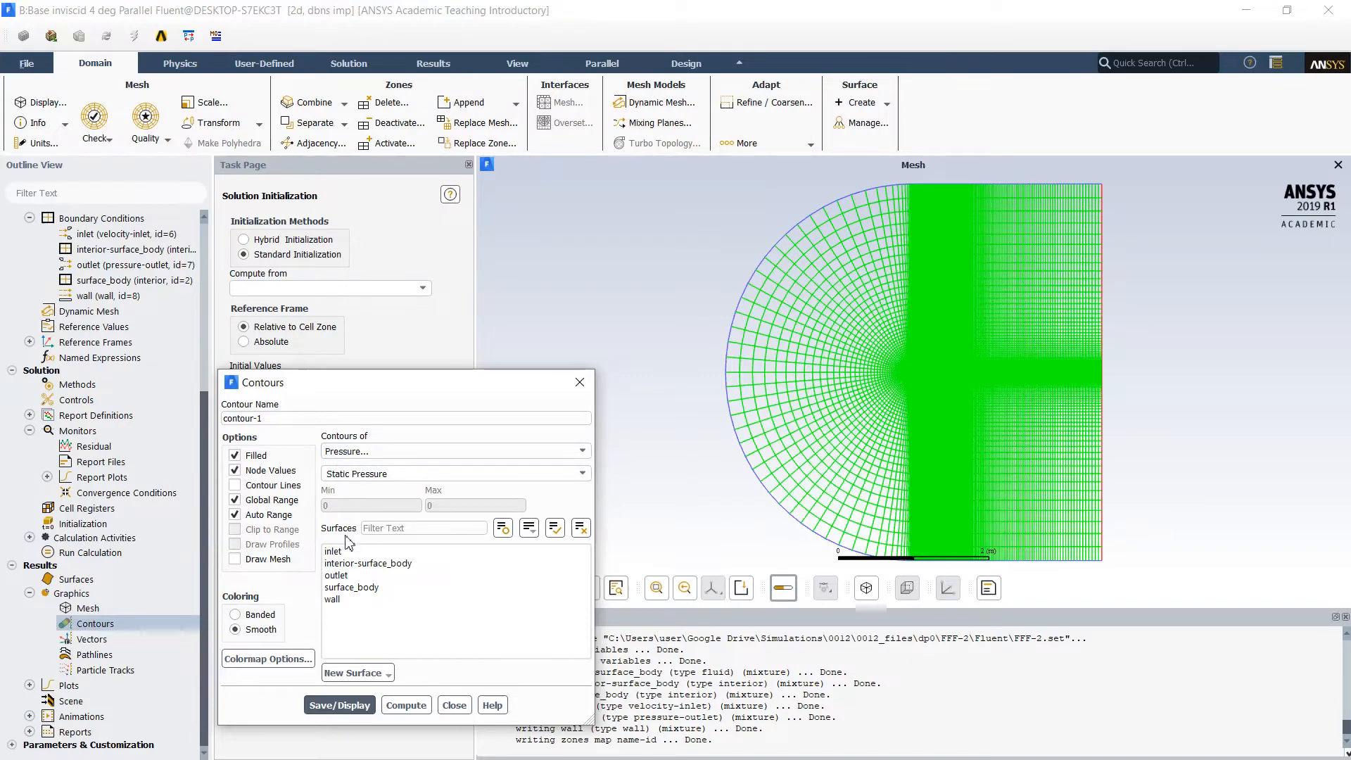
click(323, 705)
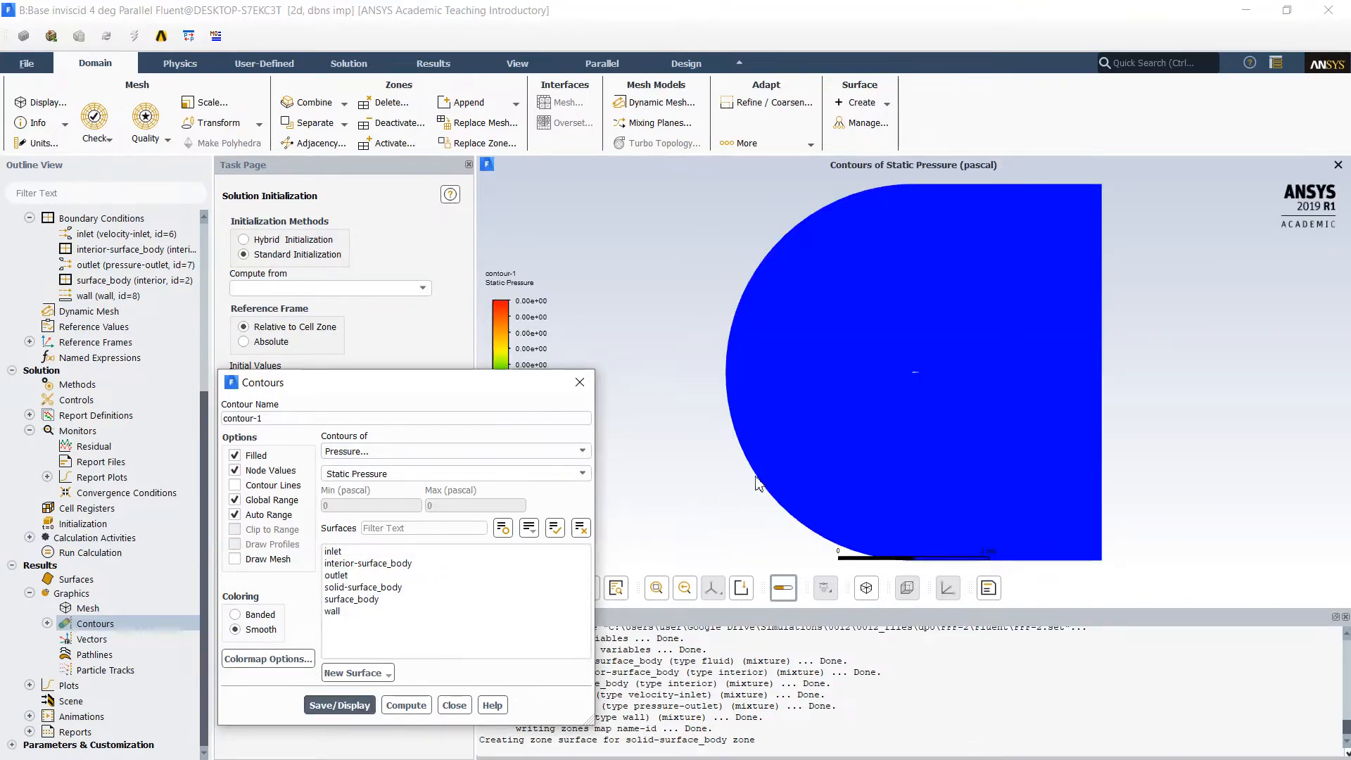
- Overwrite the saved front view with a close-up of the whole airfoil, apply it, and close the view settings
scroll(918, 374, up, 3)
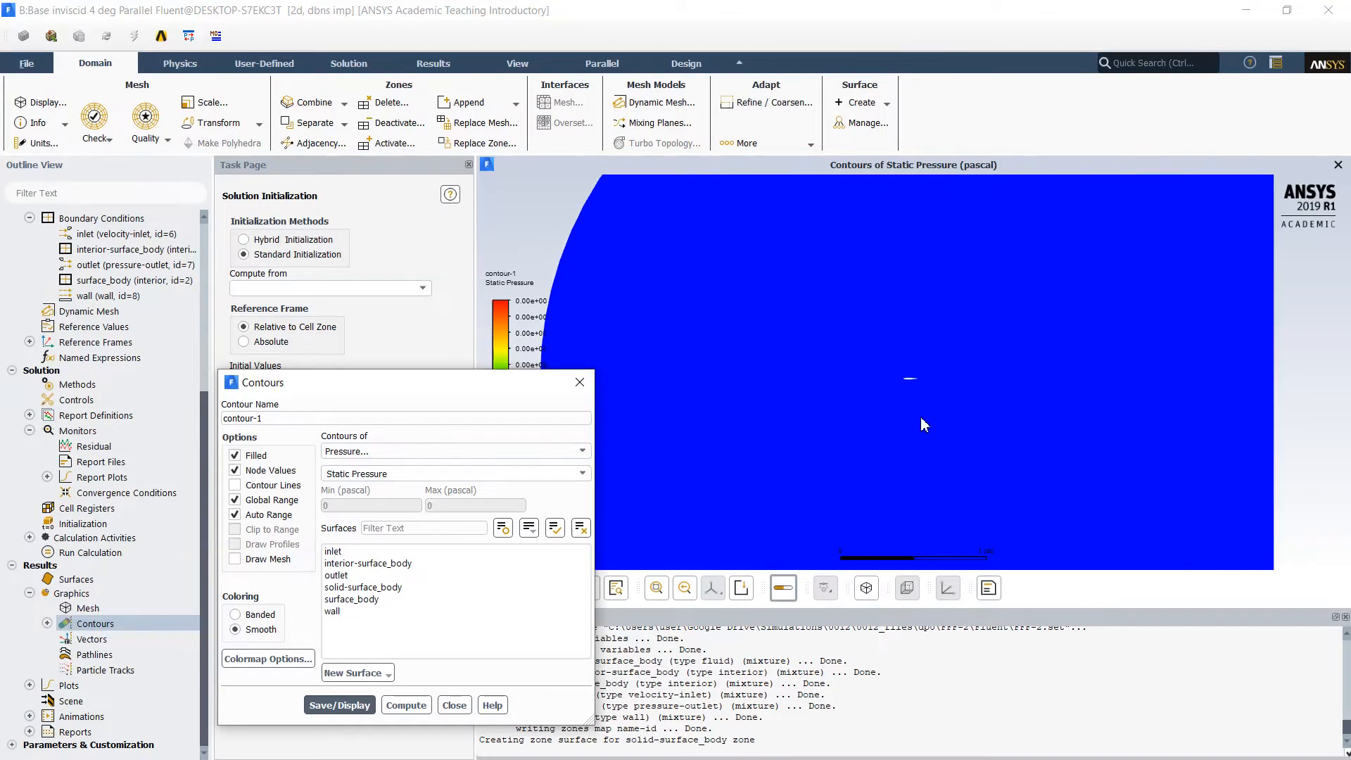
scroll(926, 378, up, 8)
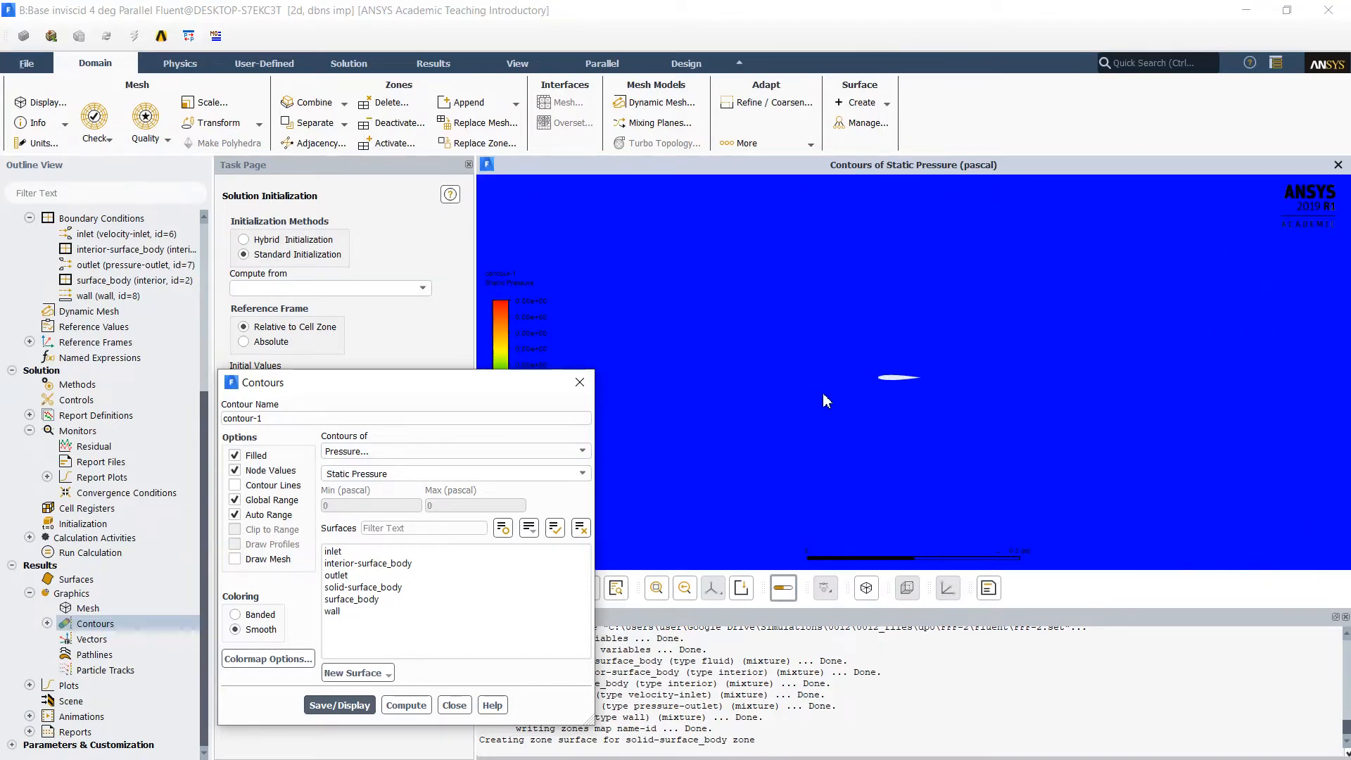
scroll(999, 484, up, 4)
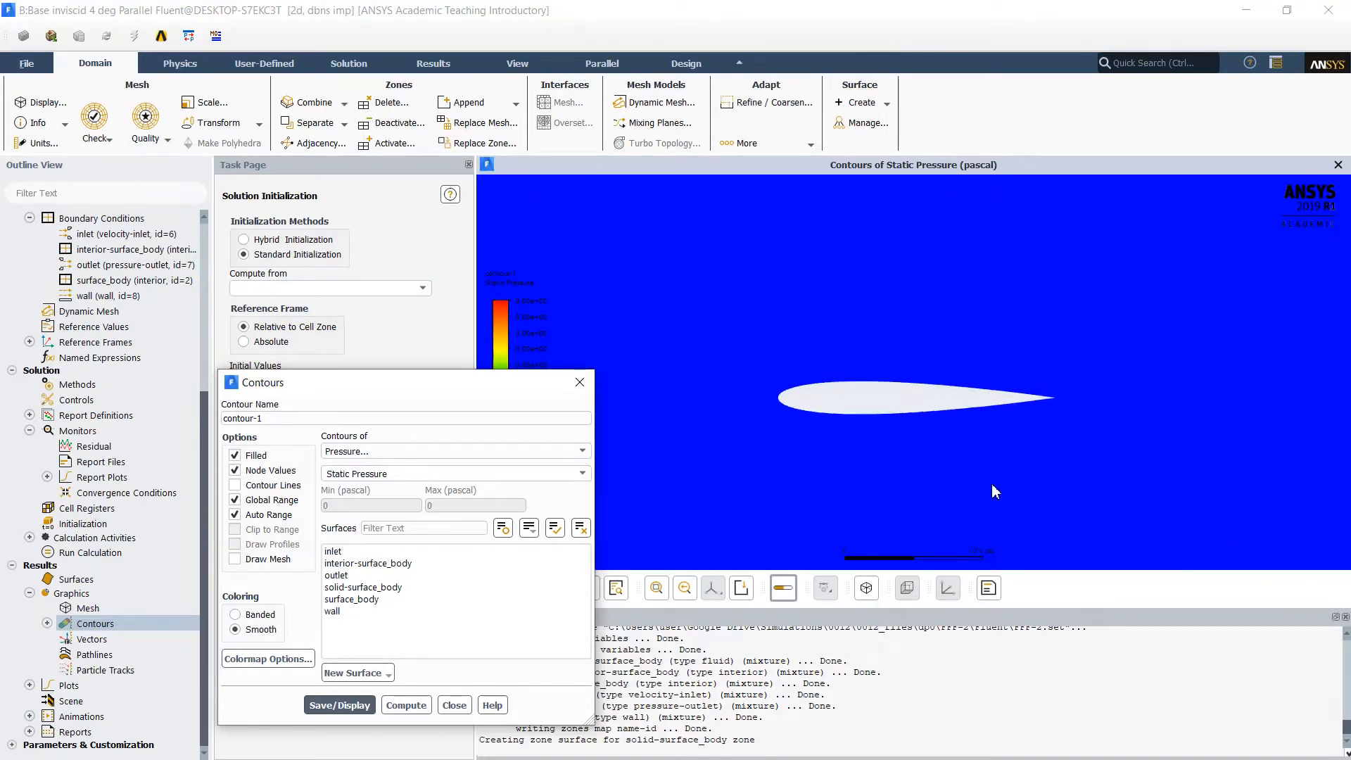
scroll(774, 373, up, 3)
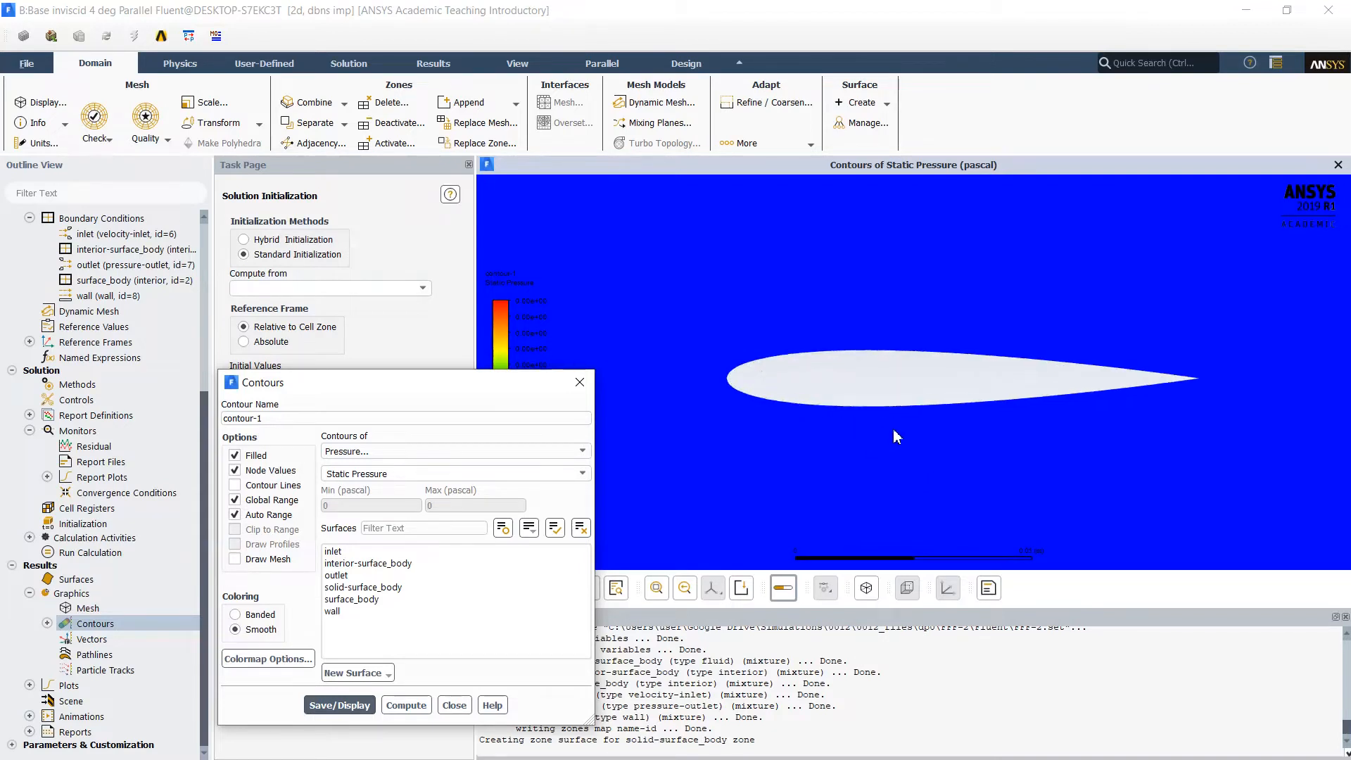
scroll(953, 444, down, 1)
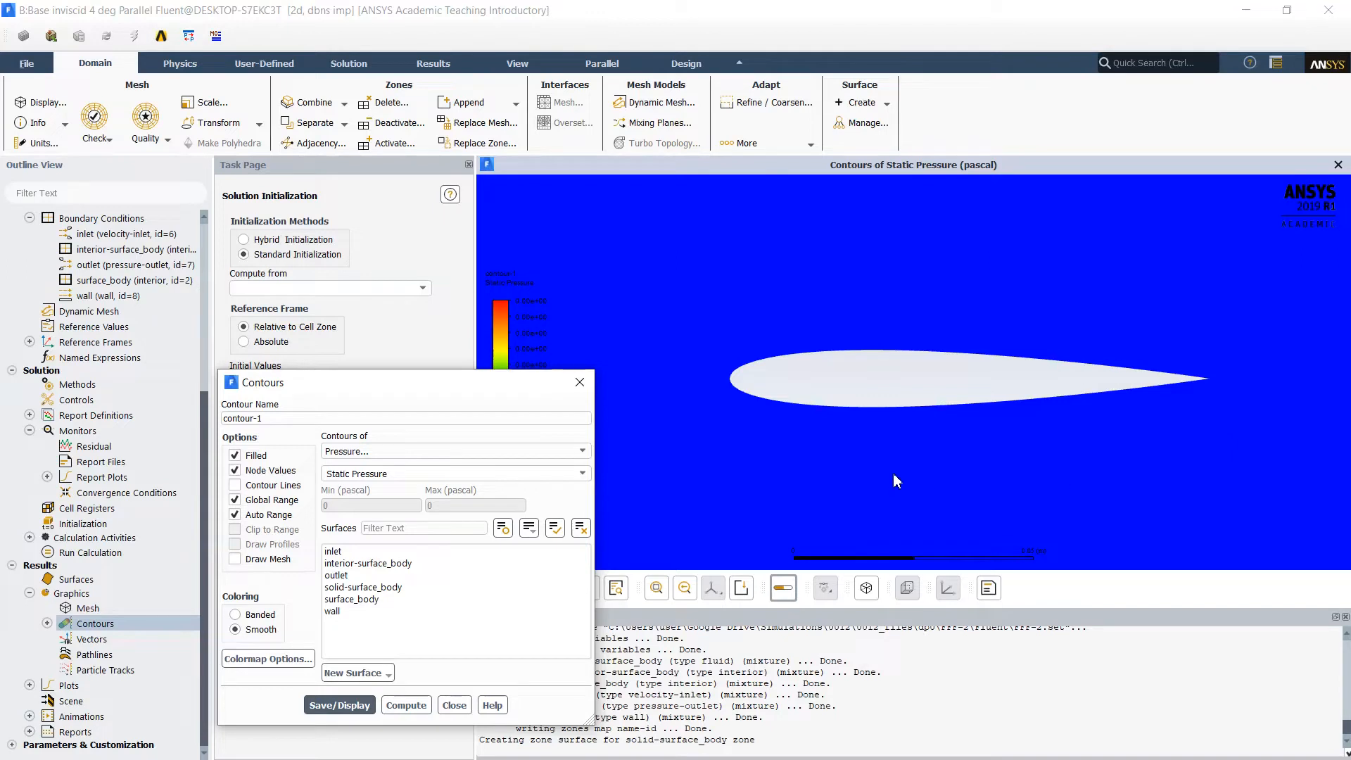
click(518, 64)
click(40, 102)
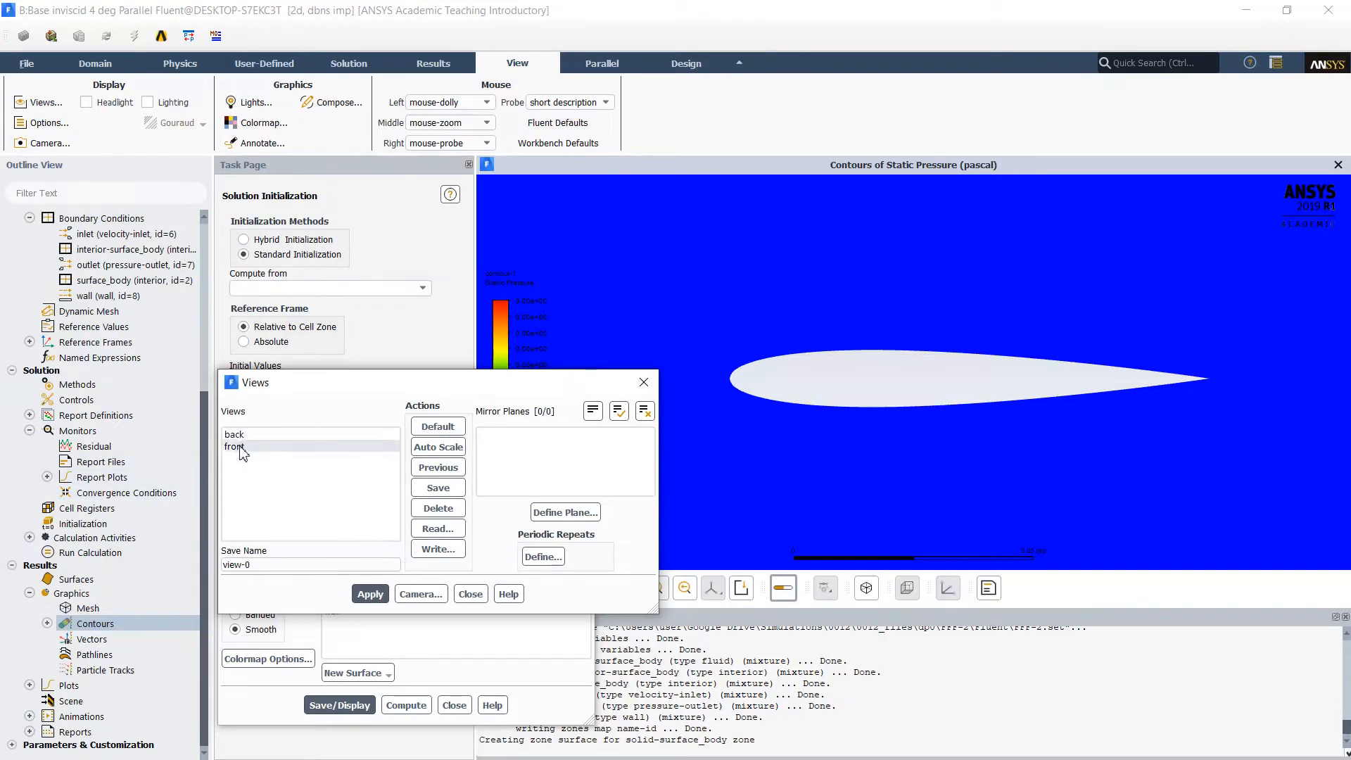
click(240, 447)
click(438, 488)
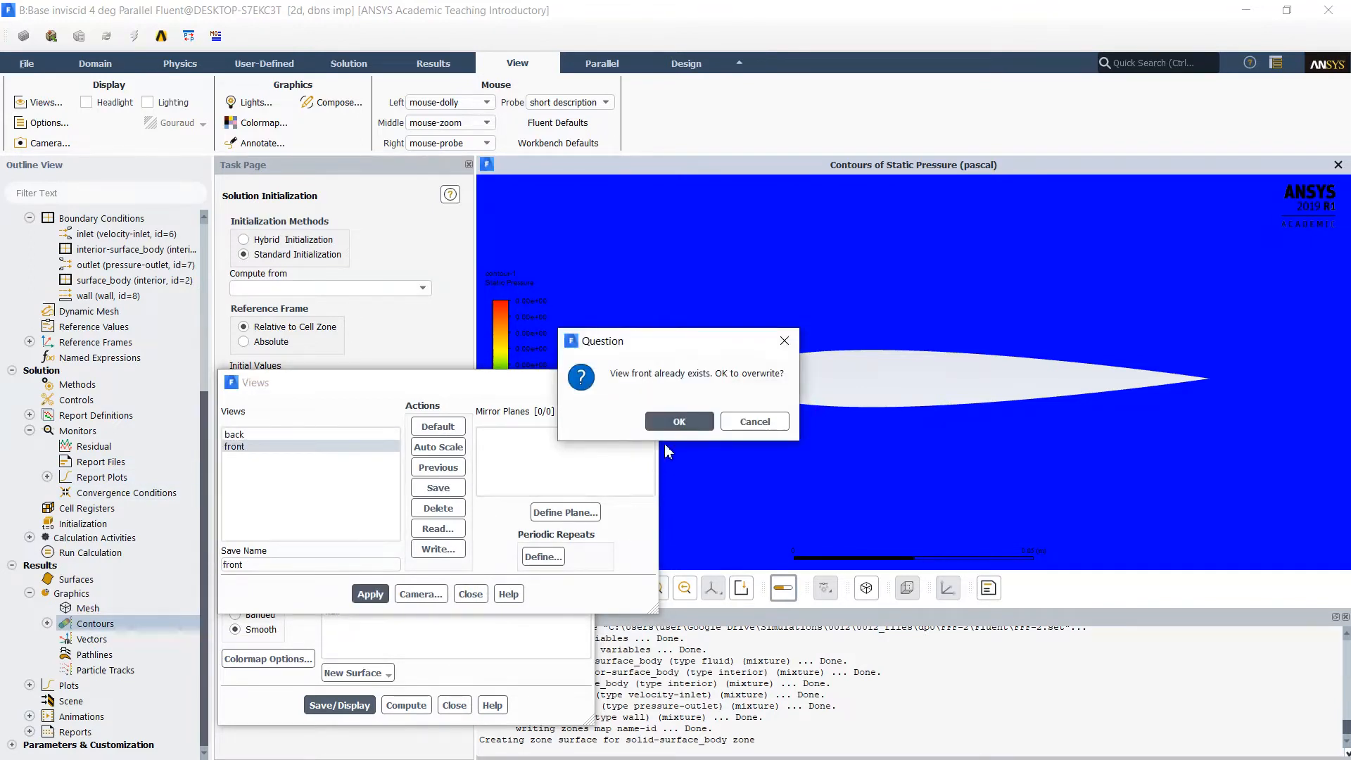
click(678, 425)
click(438, 427)
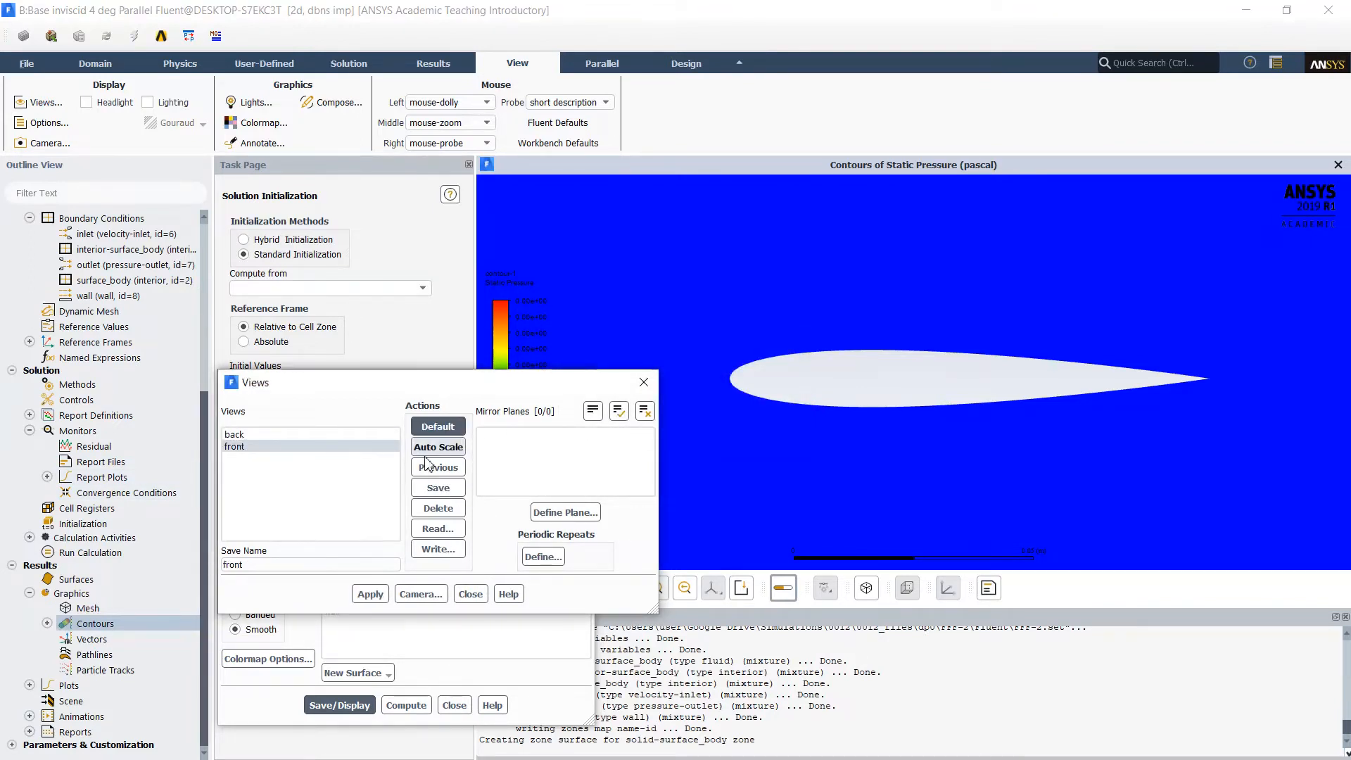
click(370, 594)
click(471, 594)
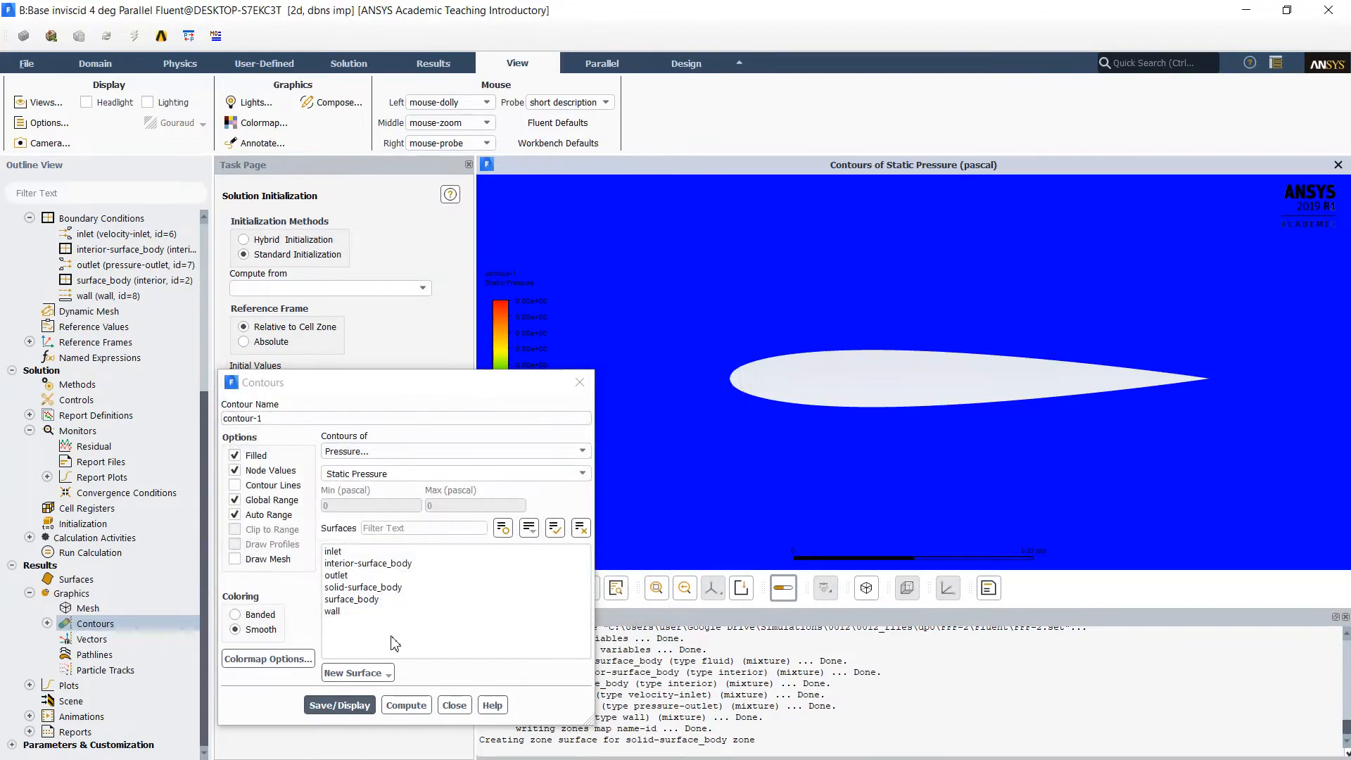
- Save and redisplay the contour-1 static pressure contour, close its settings, and list the saved contours in the outline
click(354, 706)
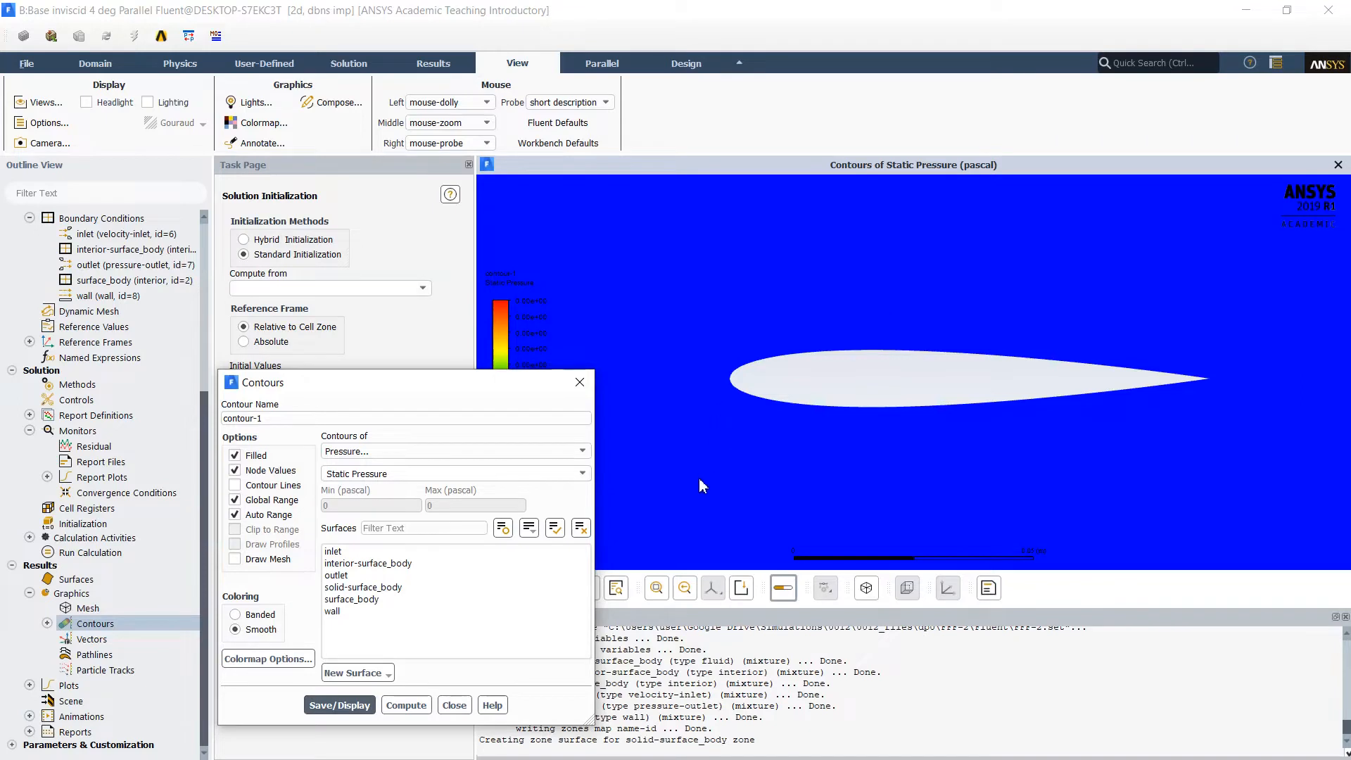
click(454, 706)
click(47, 623)
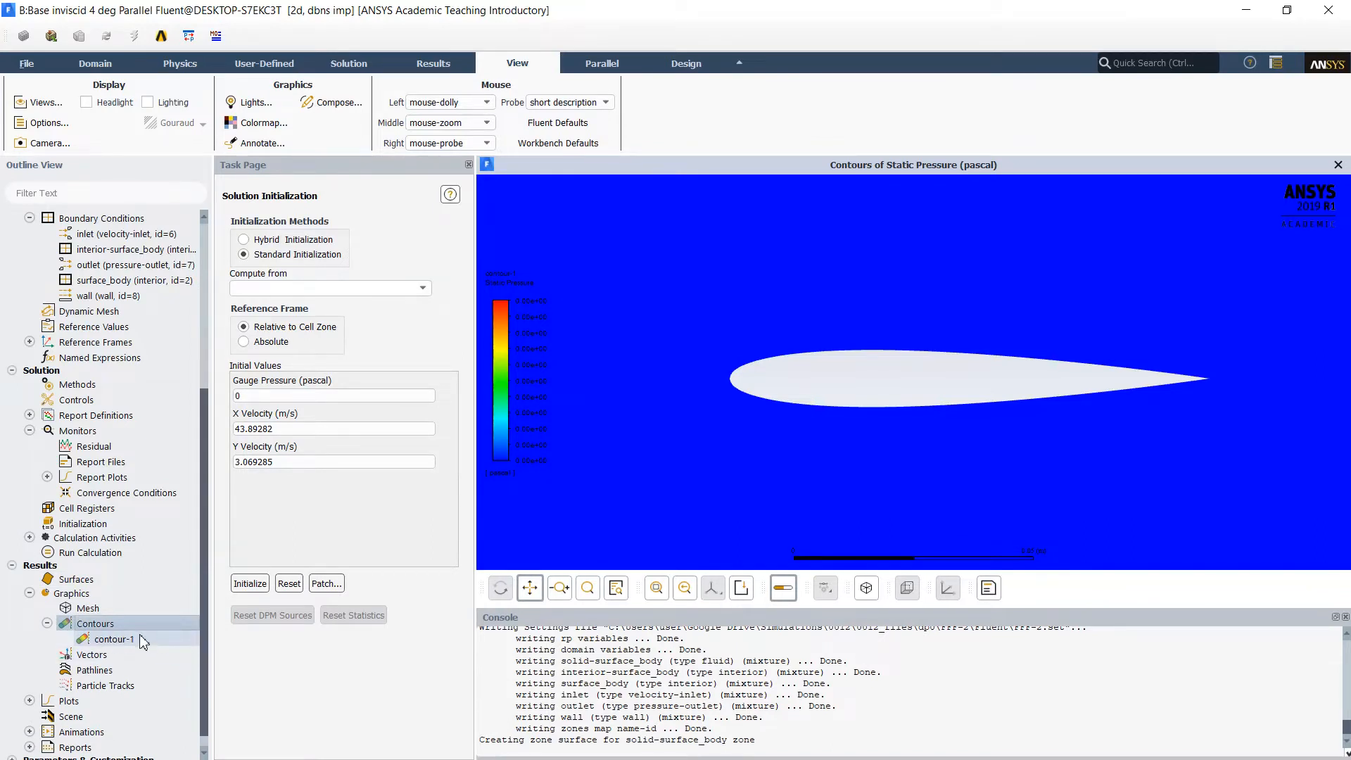
- Start a new solution XY plot and set its Y axis function to Pressure Coefficient
scroll(137, 637, down, 1)
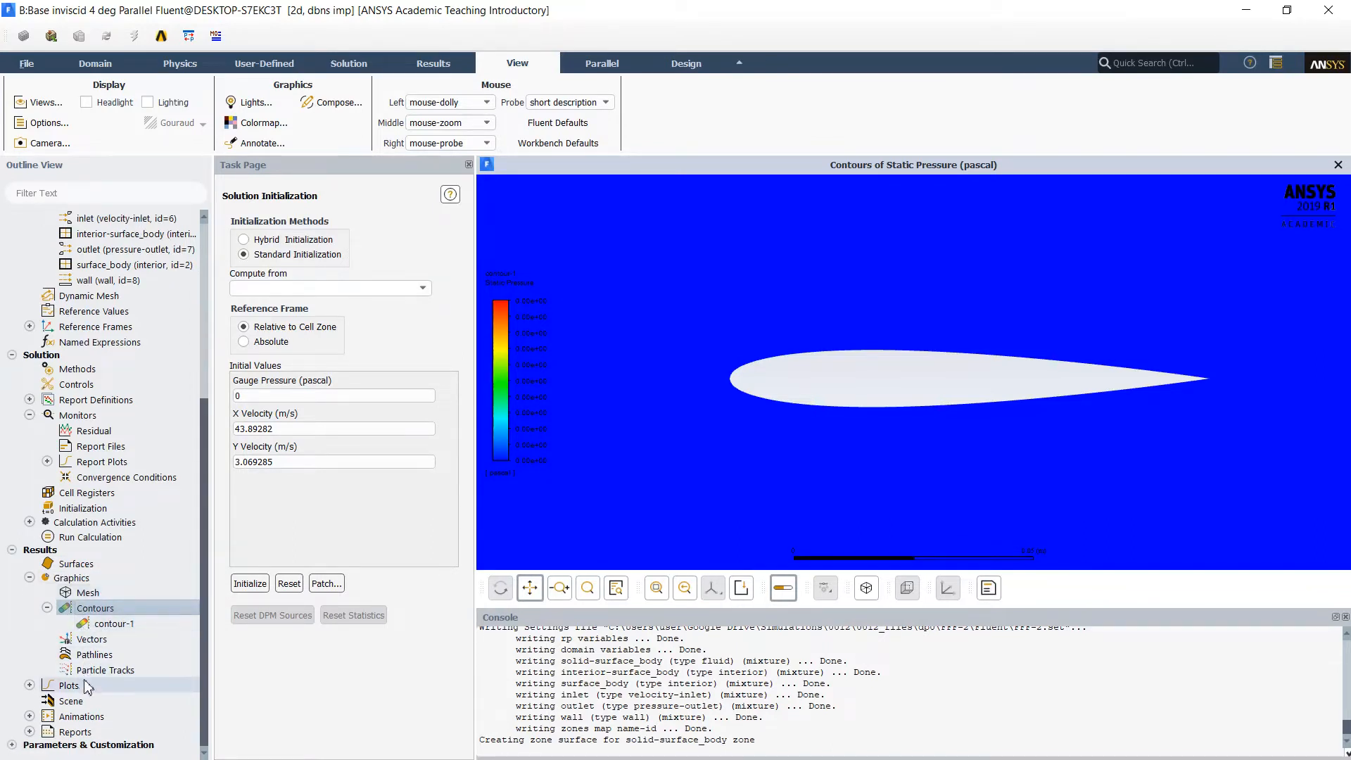
click(29, 686)
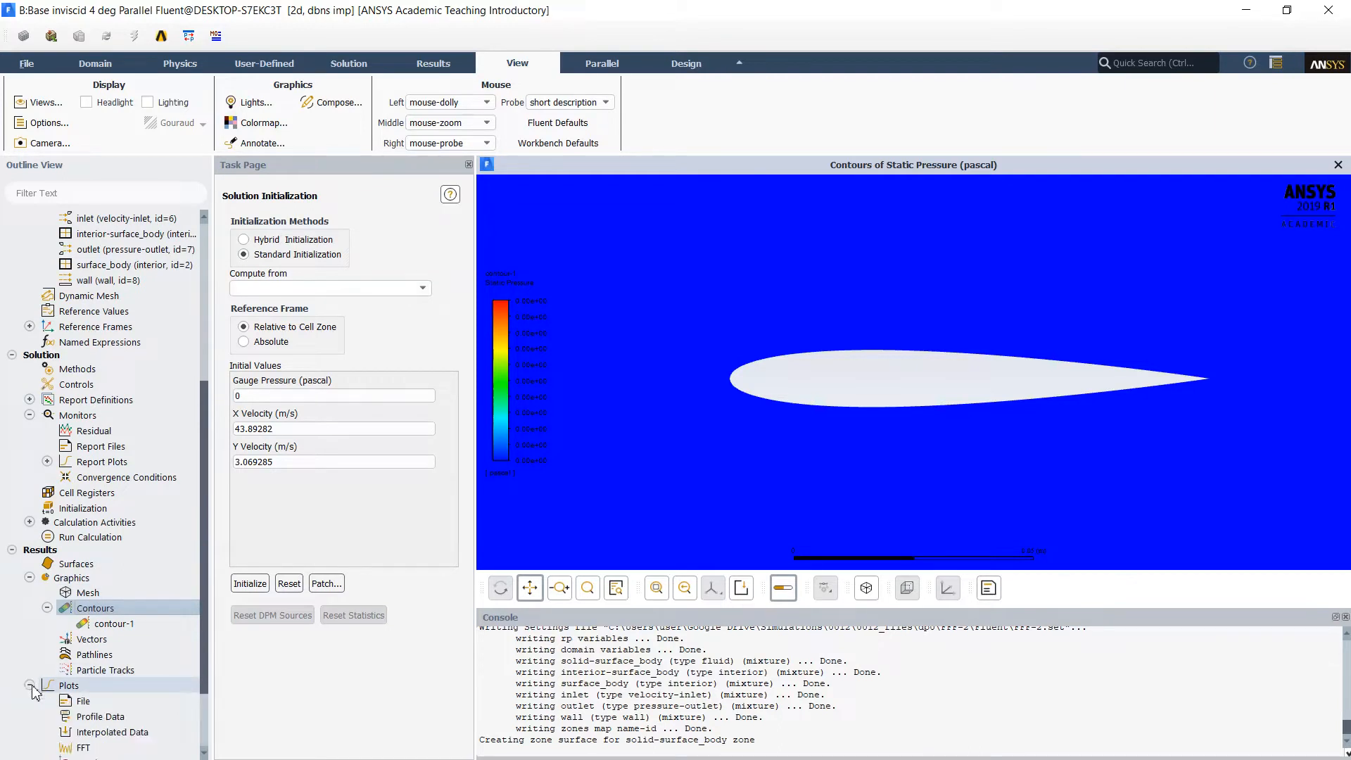
scroll(123, 655, down, 2)
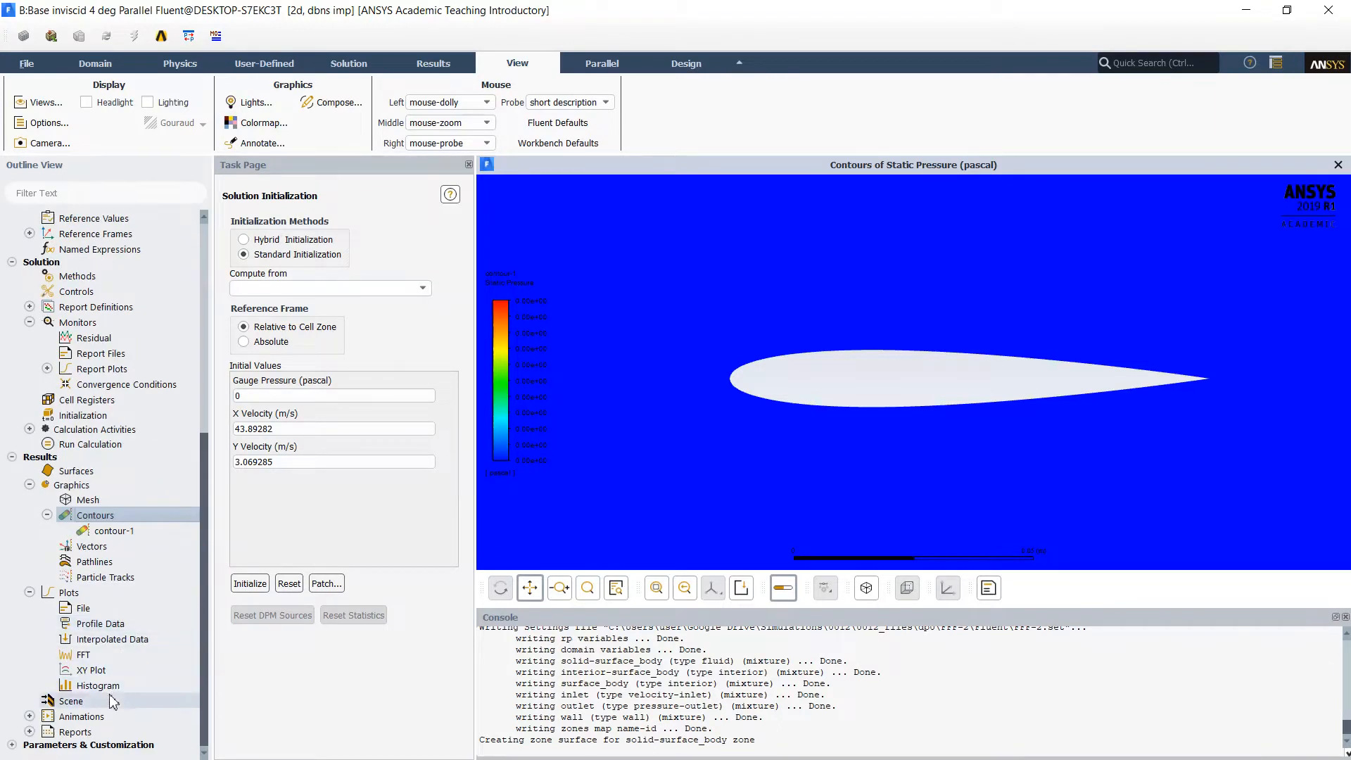
click(109, 672)
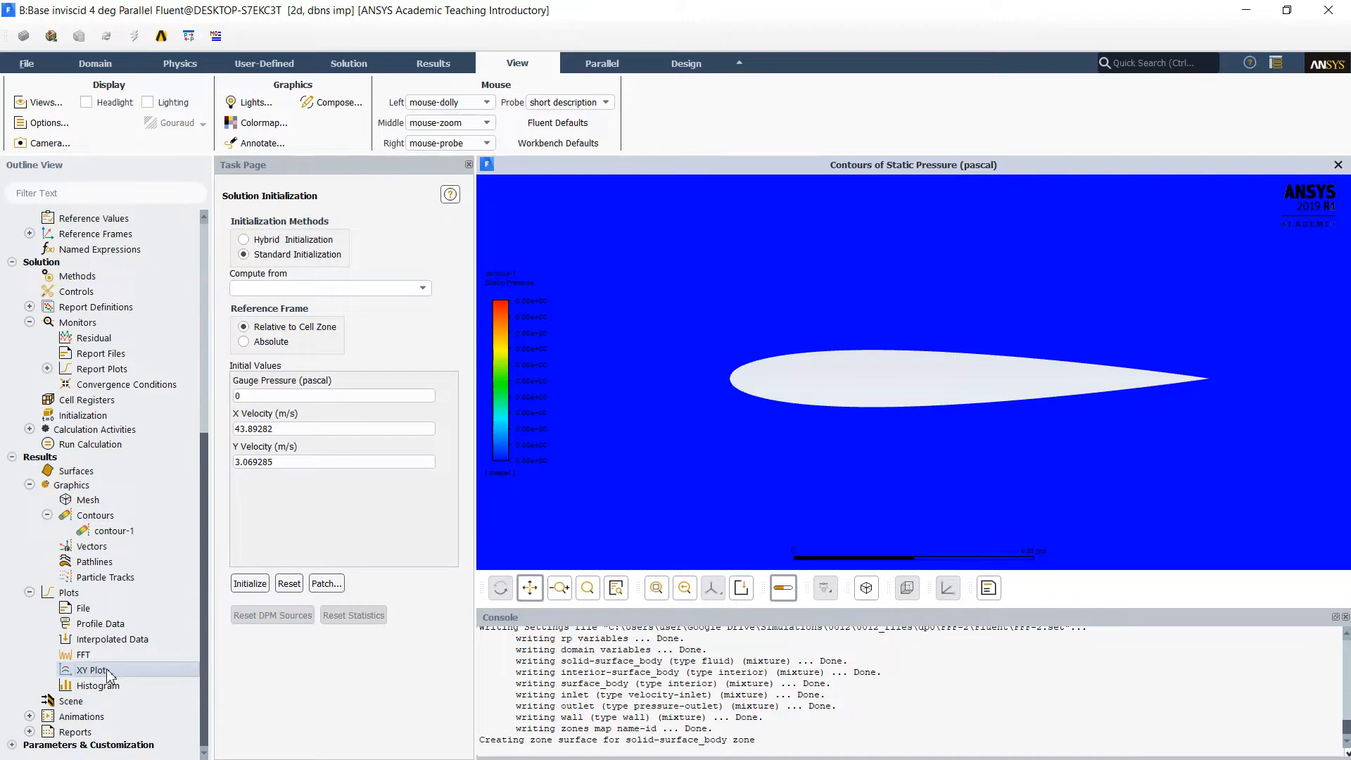
double_click(108, 672)
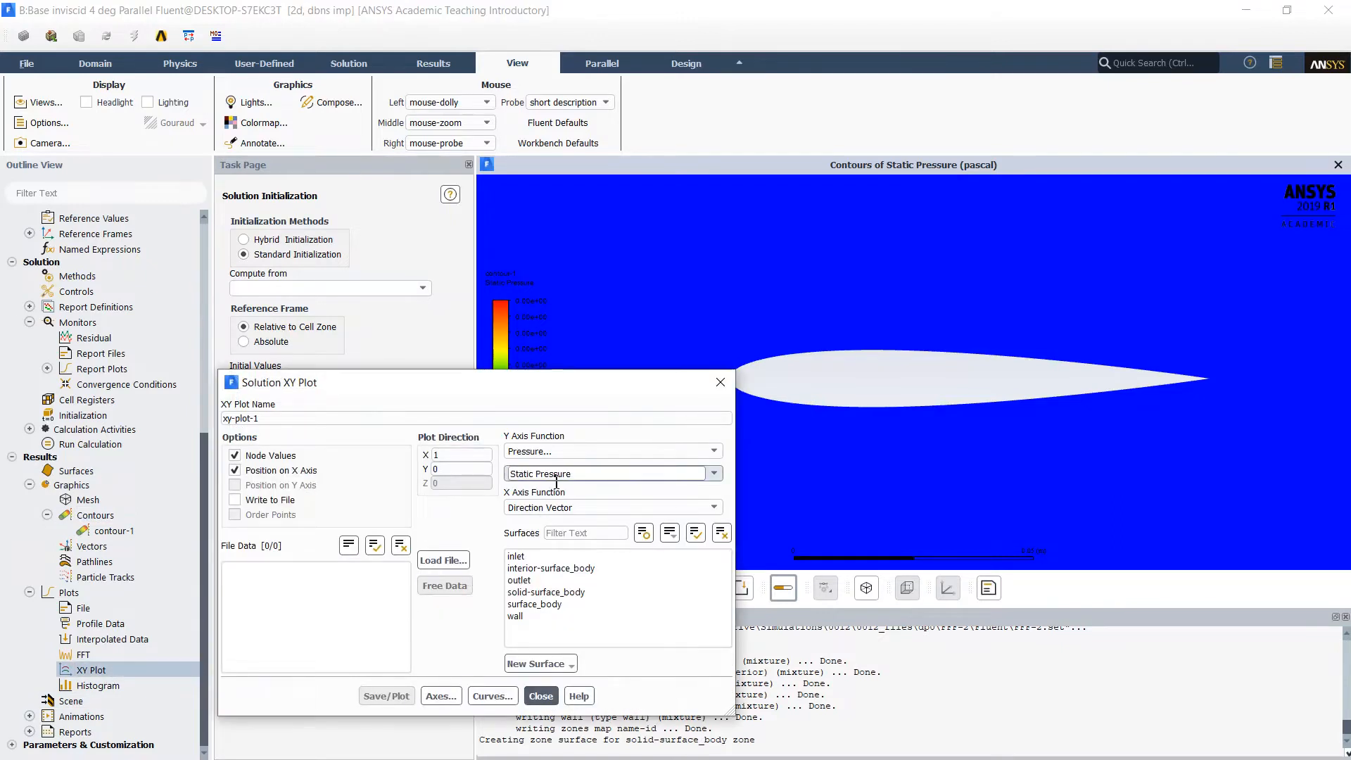
click(556, 481)
click(713, 473)
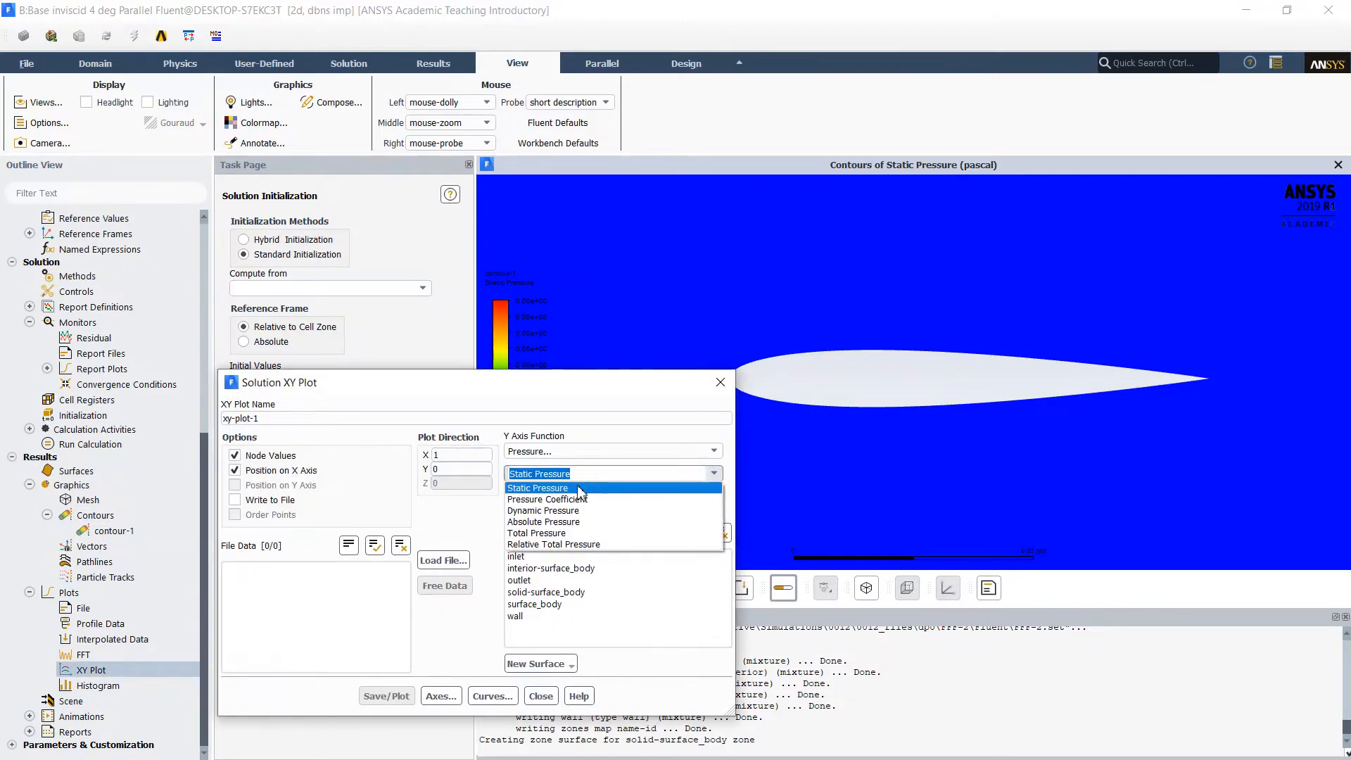
click(535, 488)
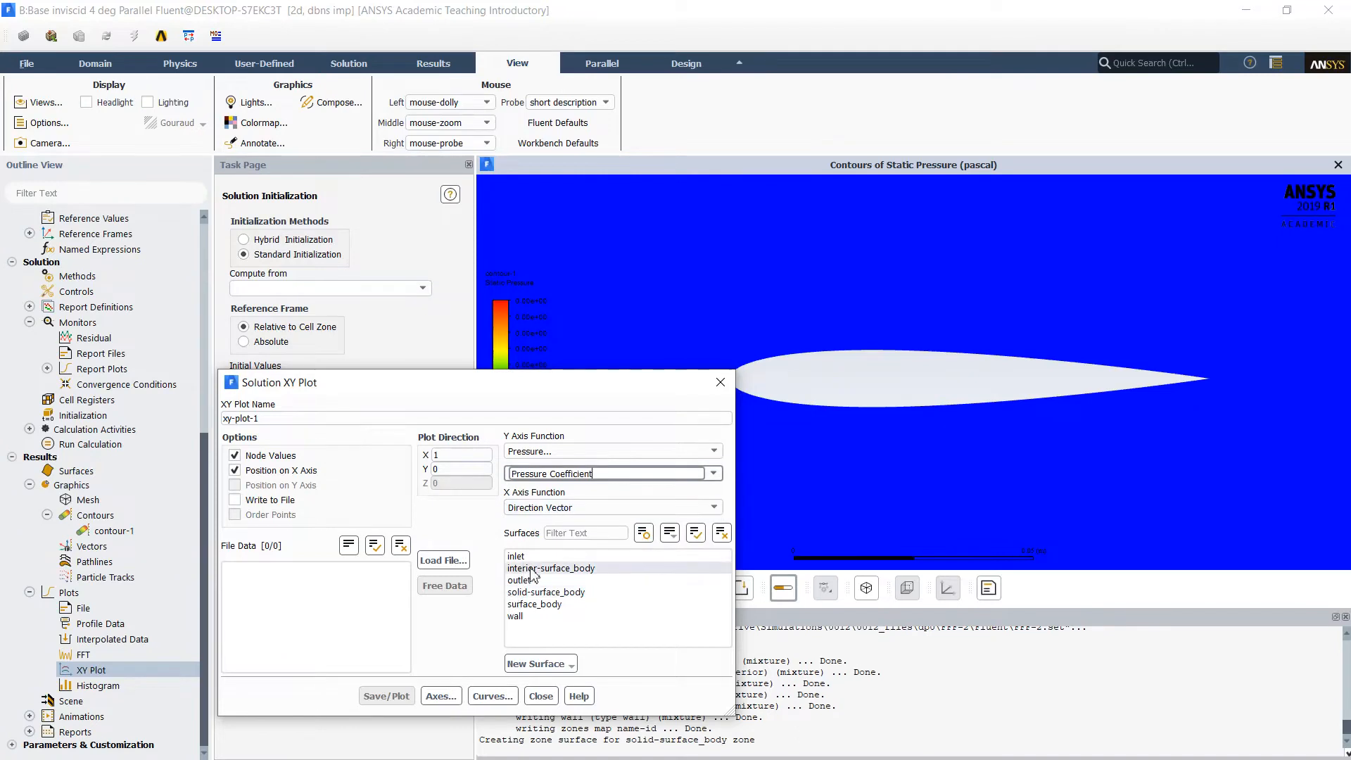
- Save and plot the XY plot for the wall surface, close its settings, and list the saved XY plots in the outline
click(515, 617)
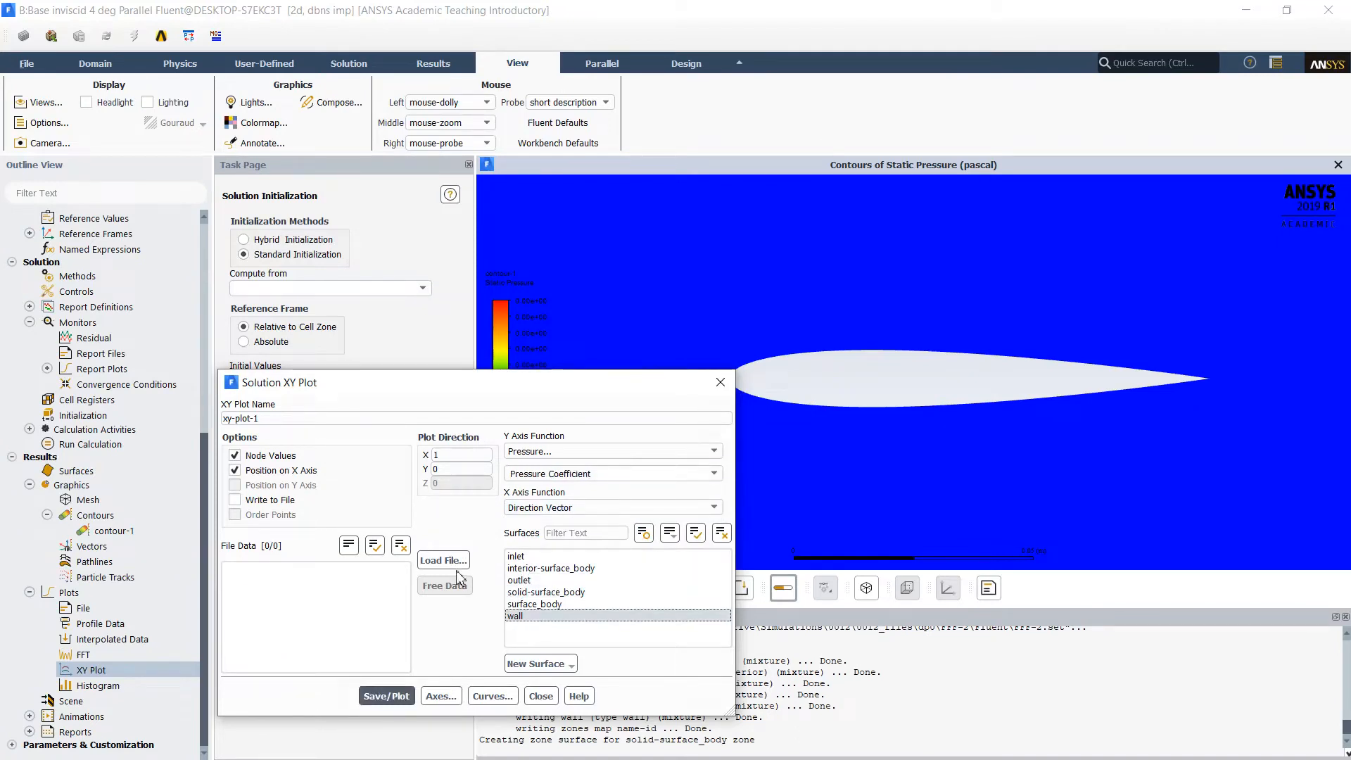
click(399, 697)
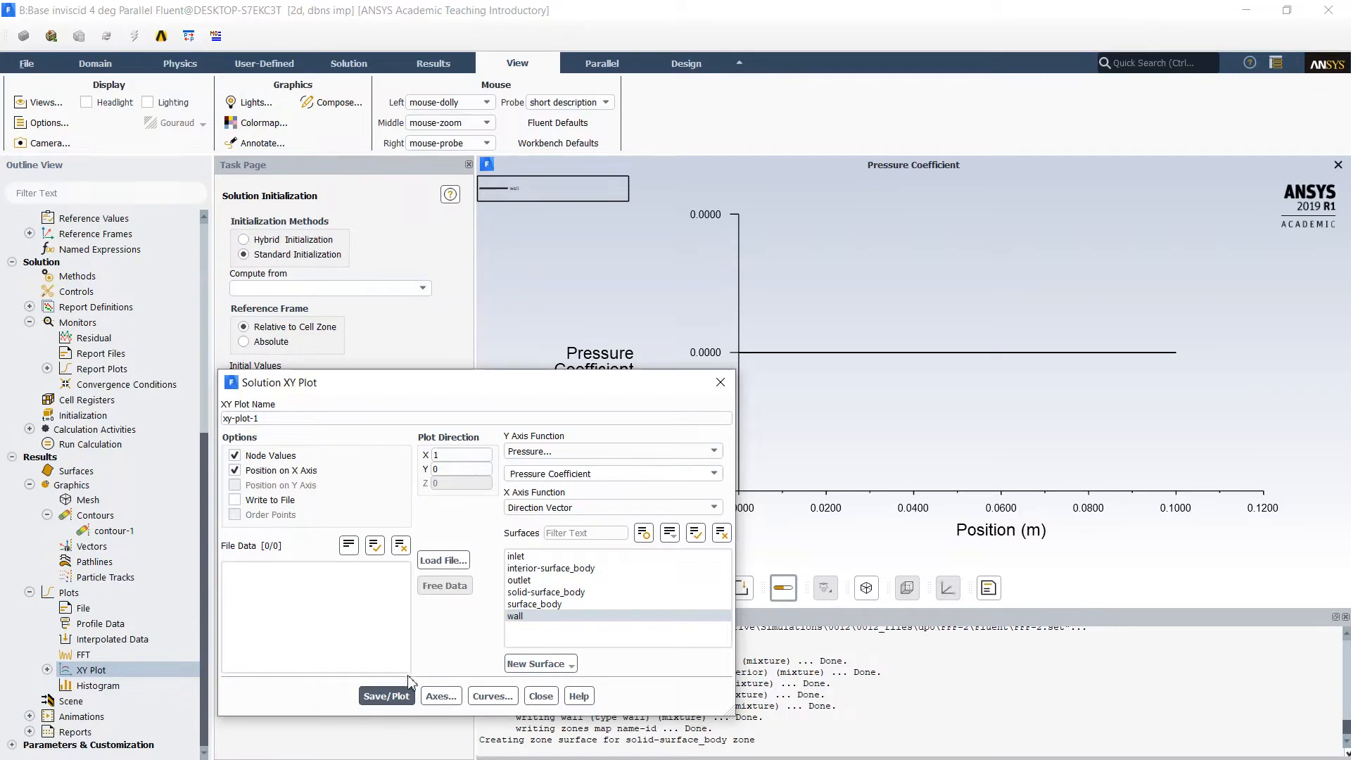
click(541, 696)
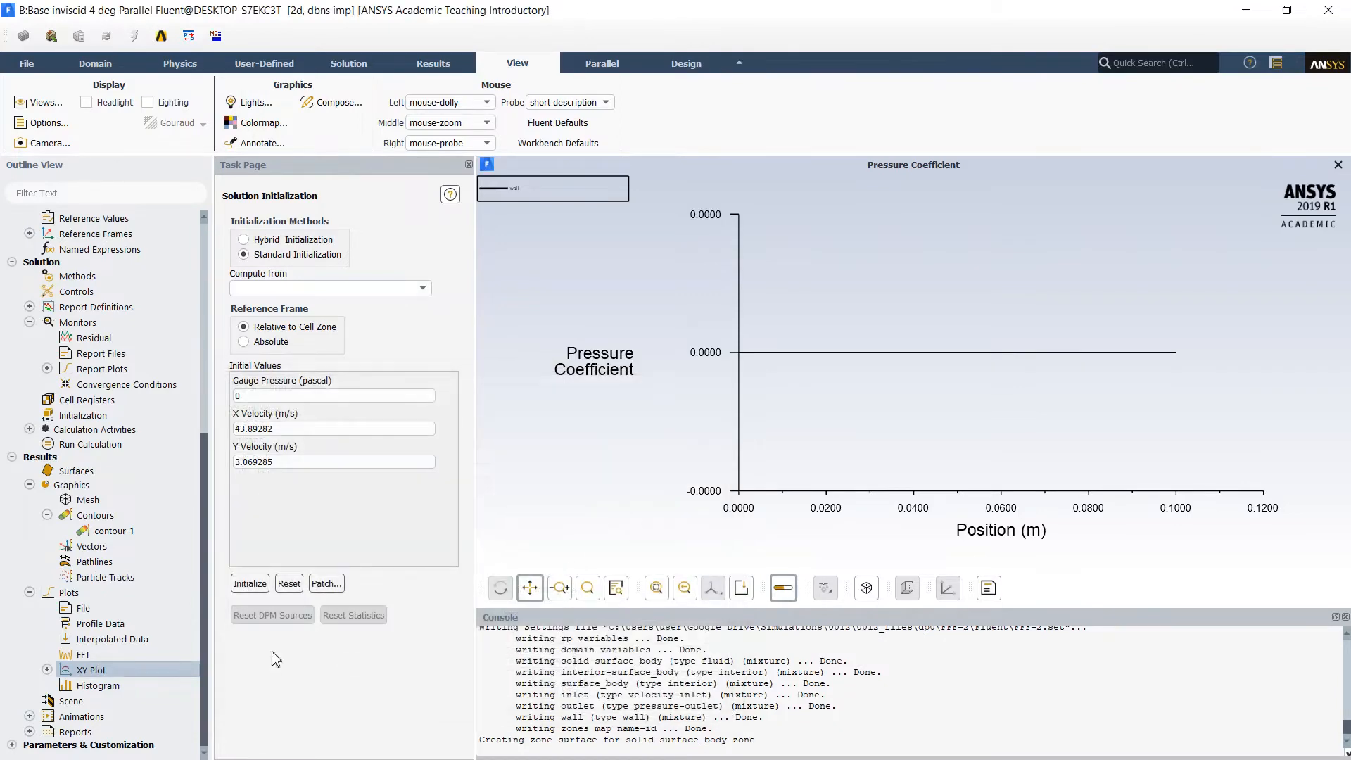
click(47, 670)
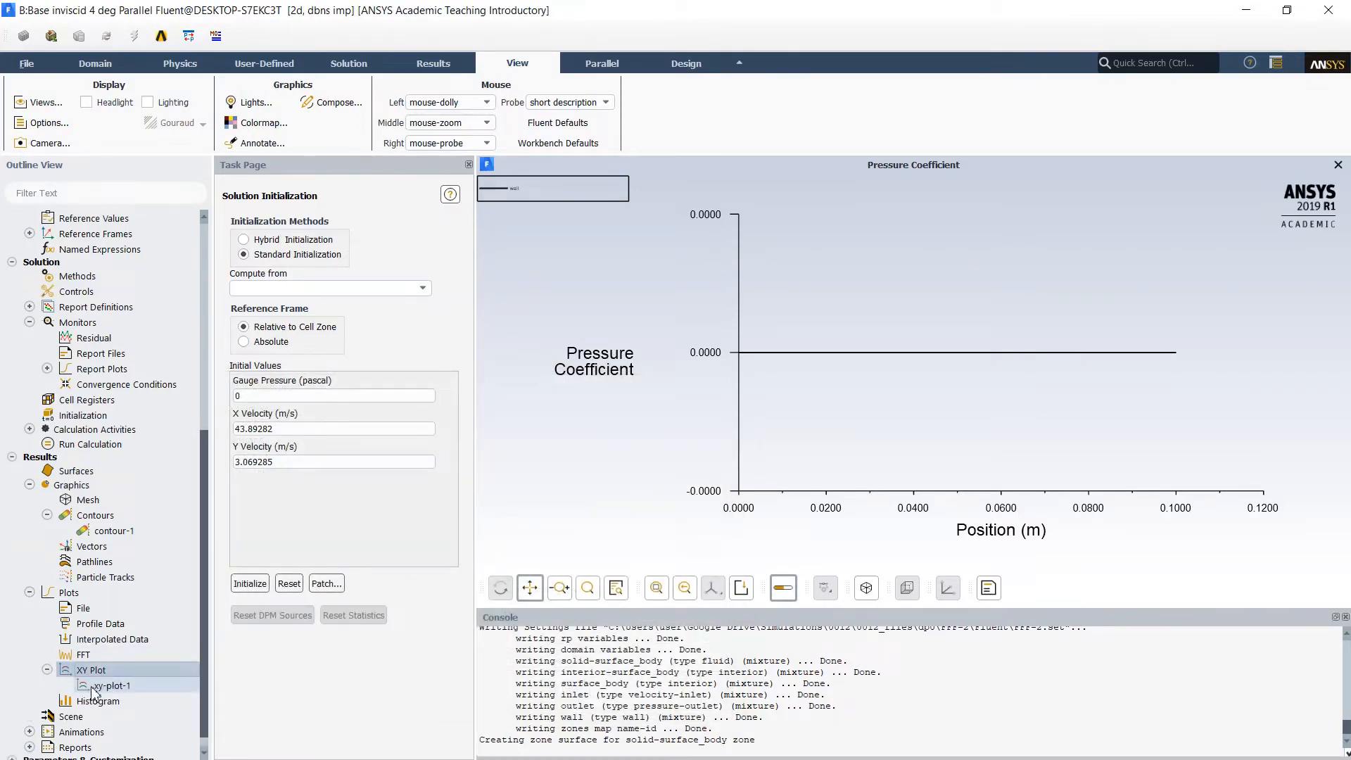
- Start a new solution animation recorded after every 20 iterations with In Memory storage
click(29, 429)
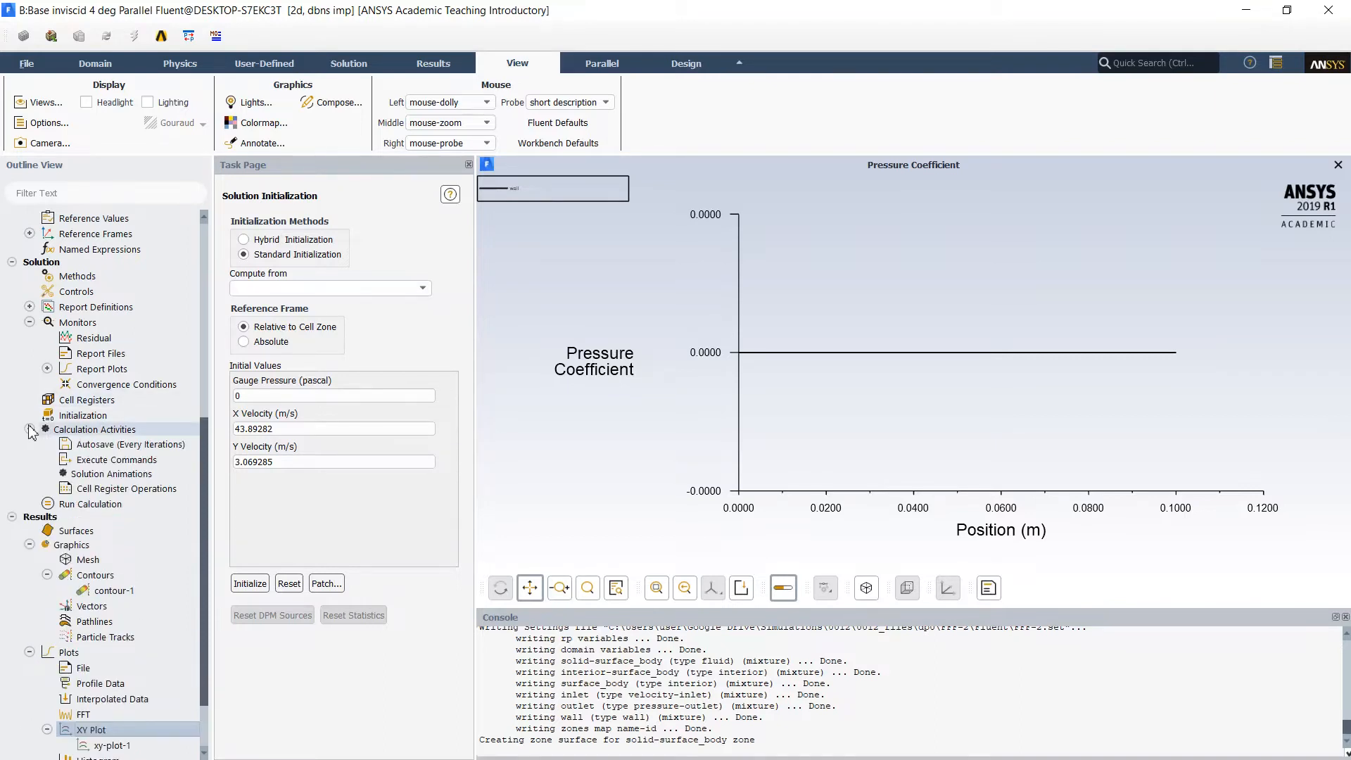
double_click(113, 478)
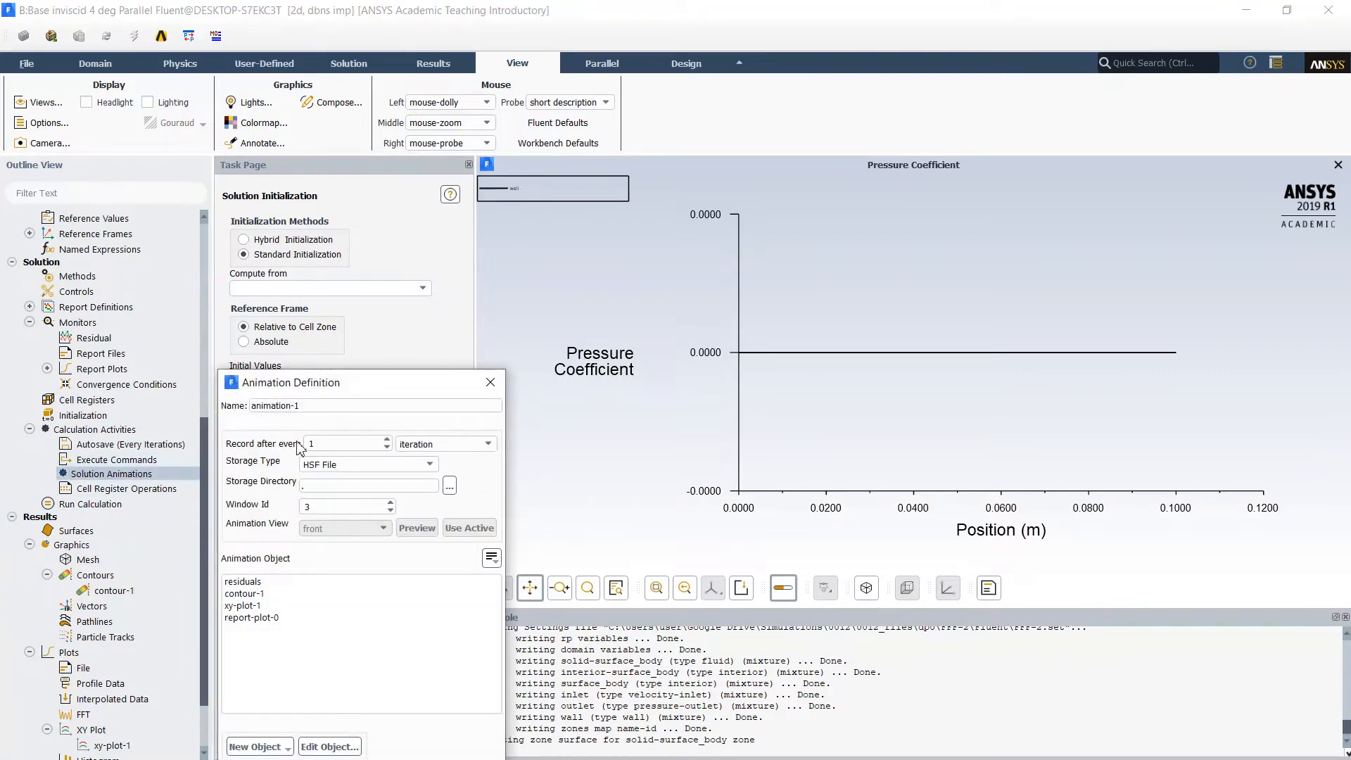
double_click(336, 444)
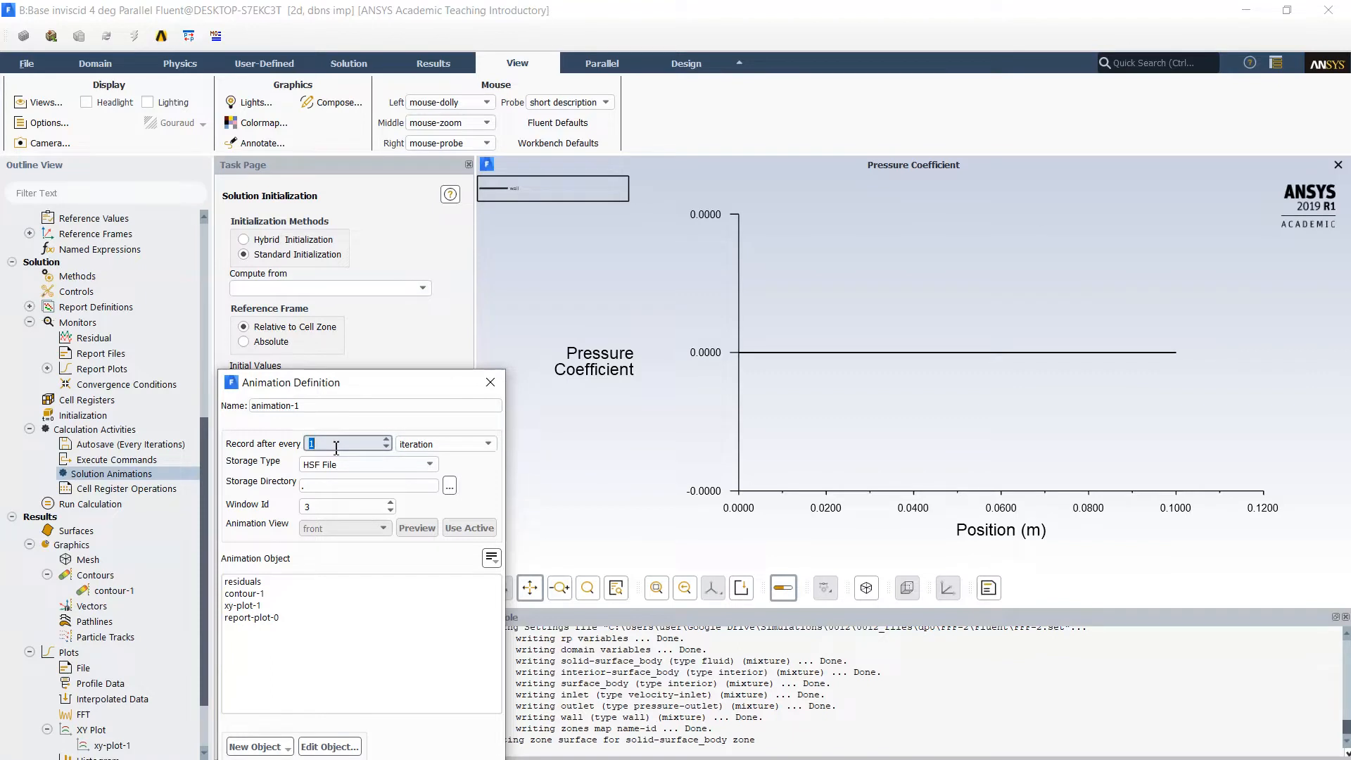
text(20)
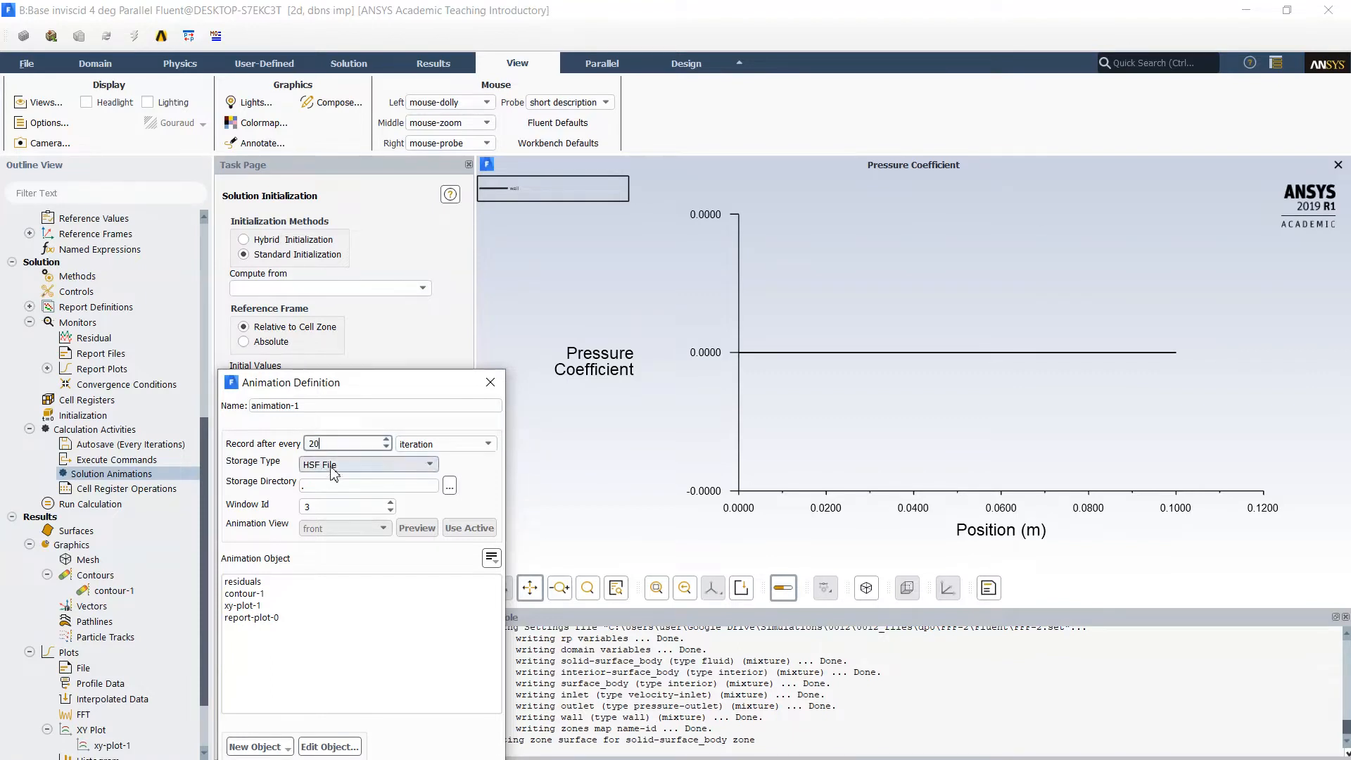
click(331, 466)
click(325, 480)
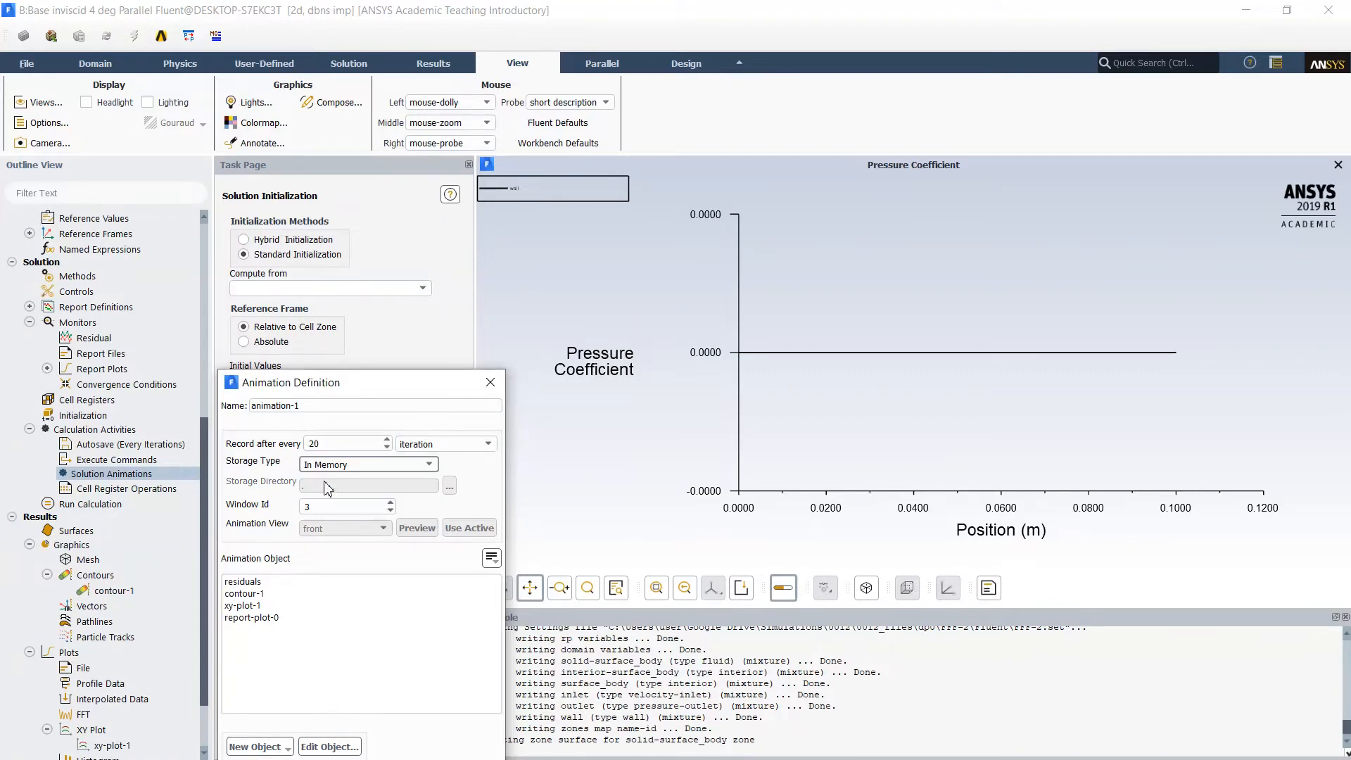
- Assign contour-1 to the animation with window Id 2, confirm the definition, and list the saved animations in the outline
click(254, 594)
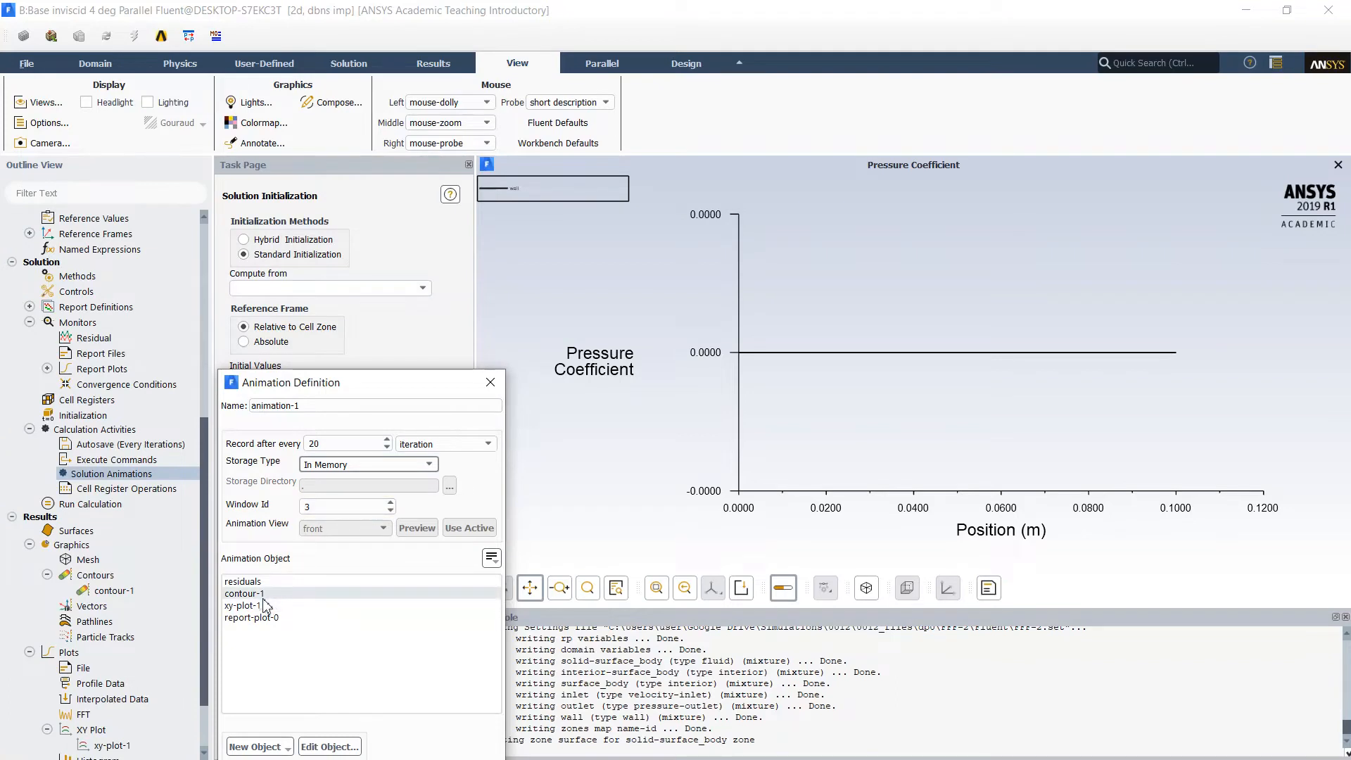
click(390, 510)
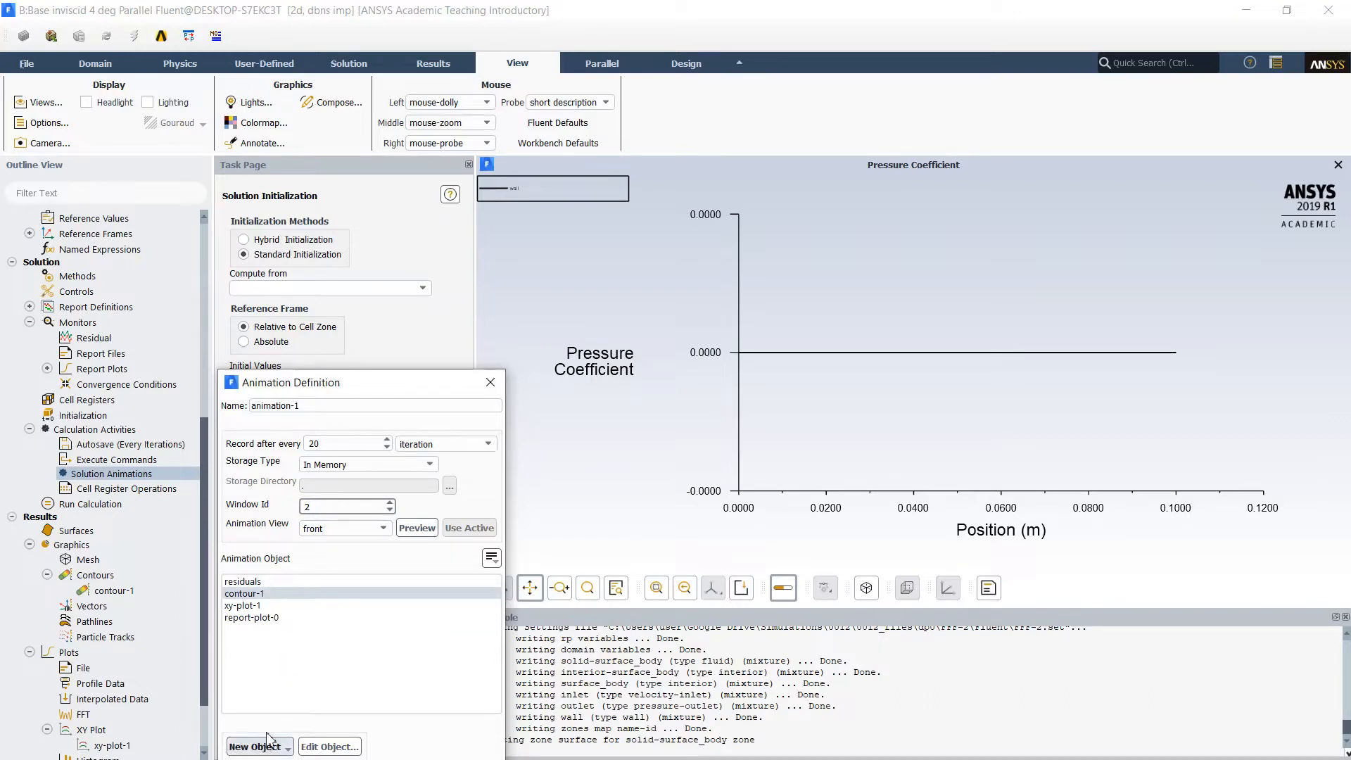
drag(392, 386, 402, 219)
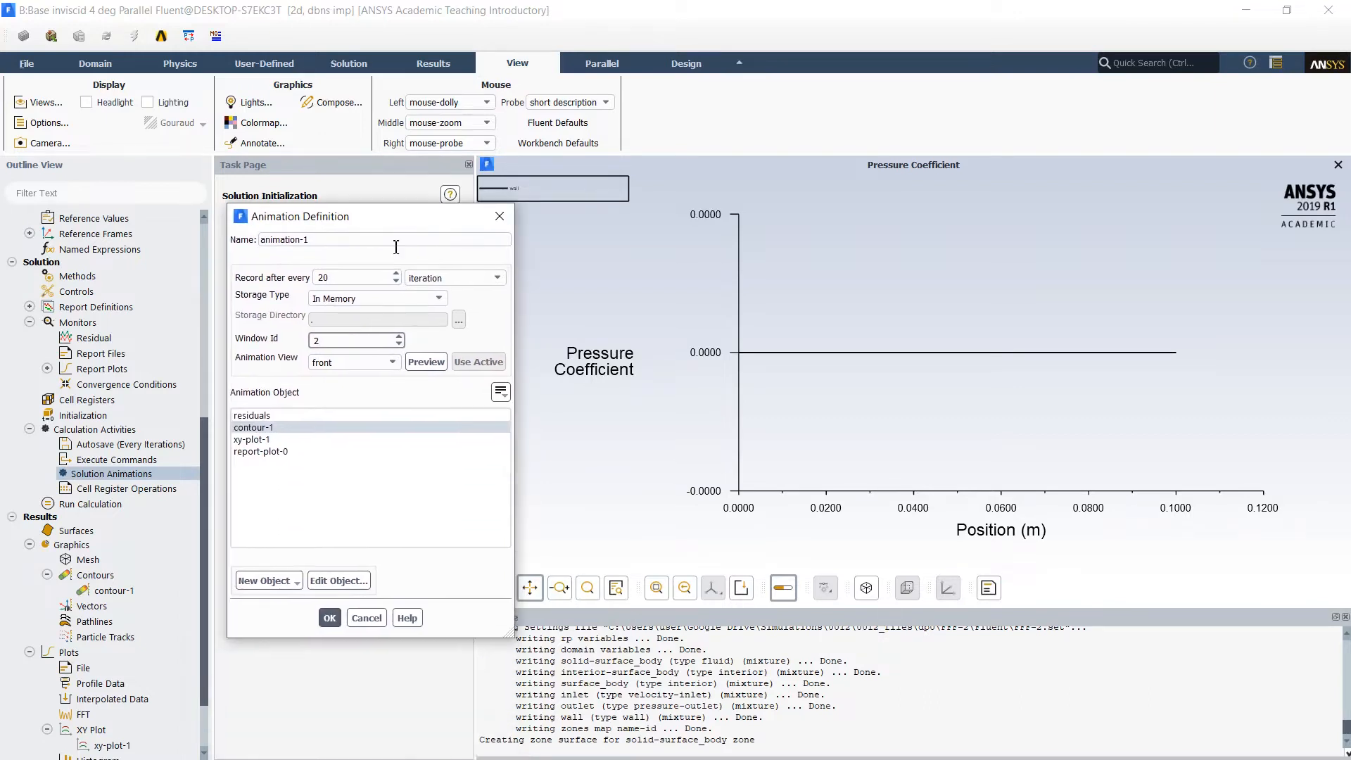
click(328, 619)
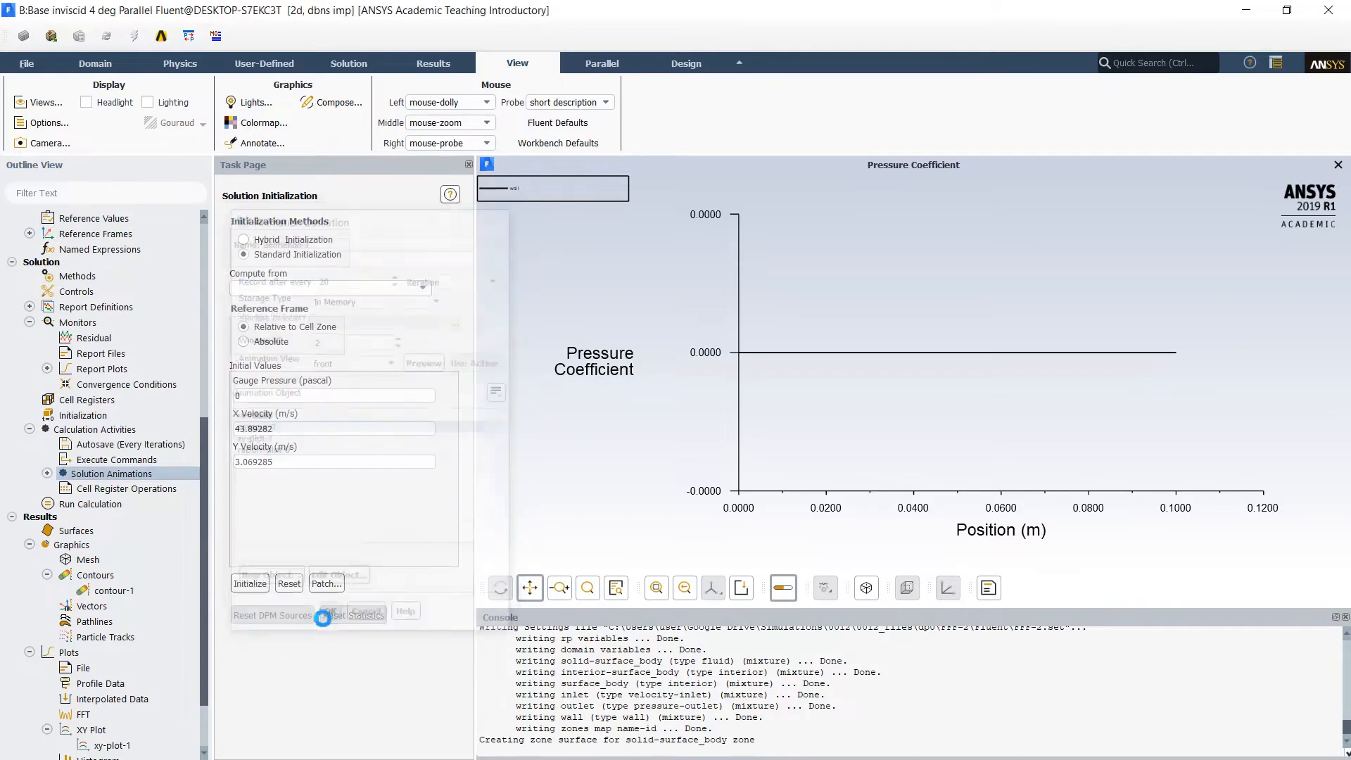
click(47, 474)
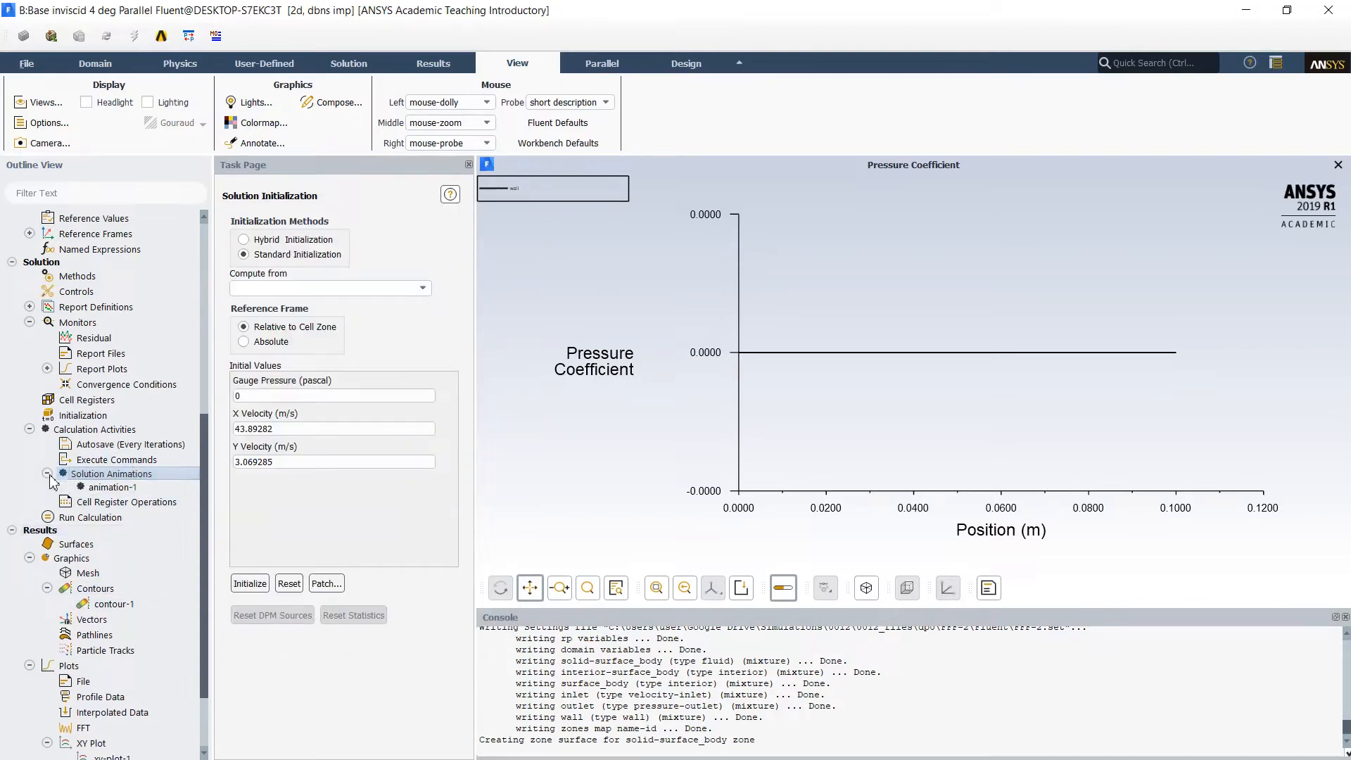
- Define a second solution animation of xy-plot-1, recorded every 20 iterations in memory with window Id 3, and list it in the outline
double_click(119, 475)
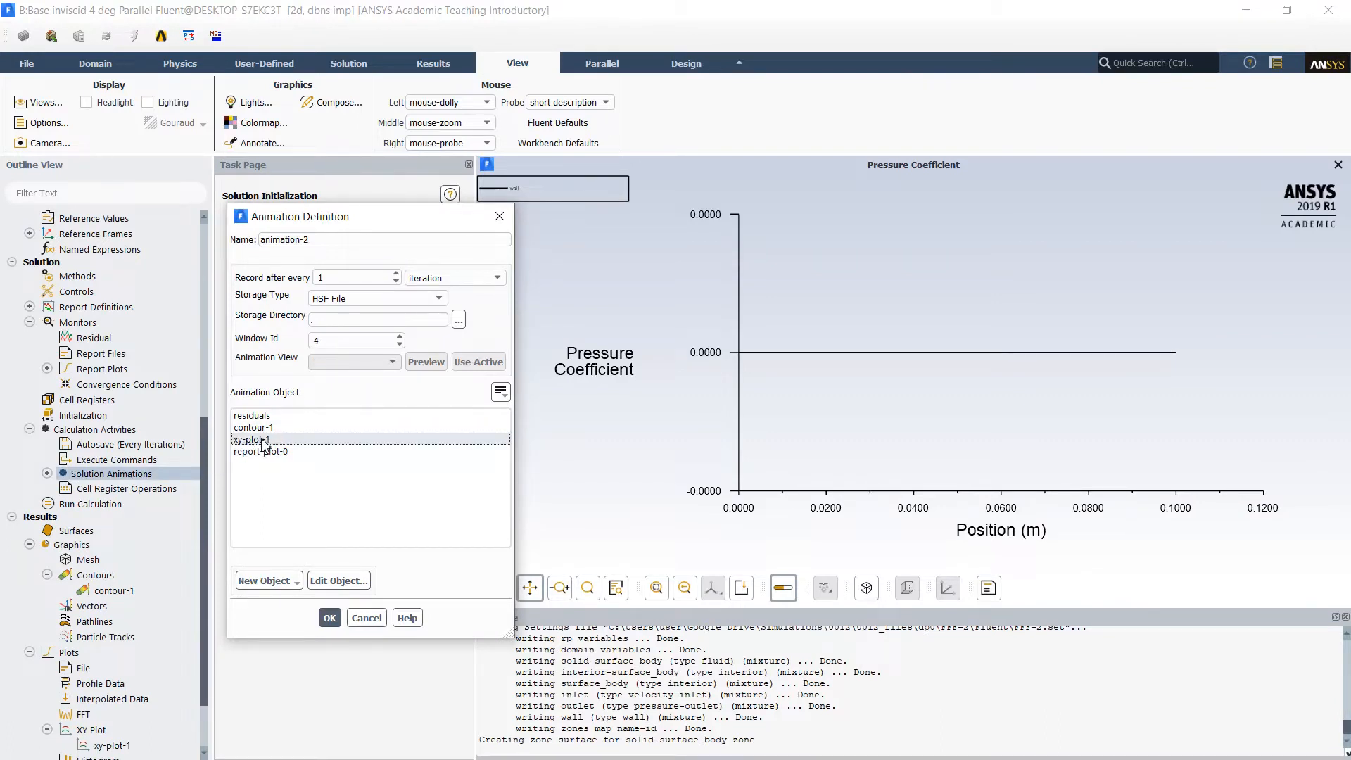
click(361, 273)
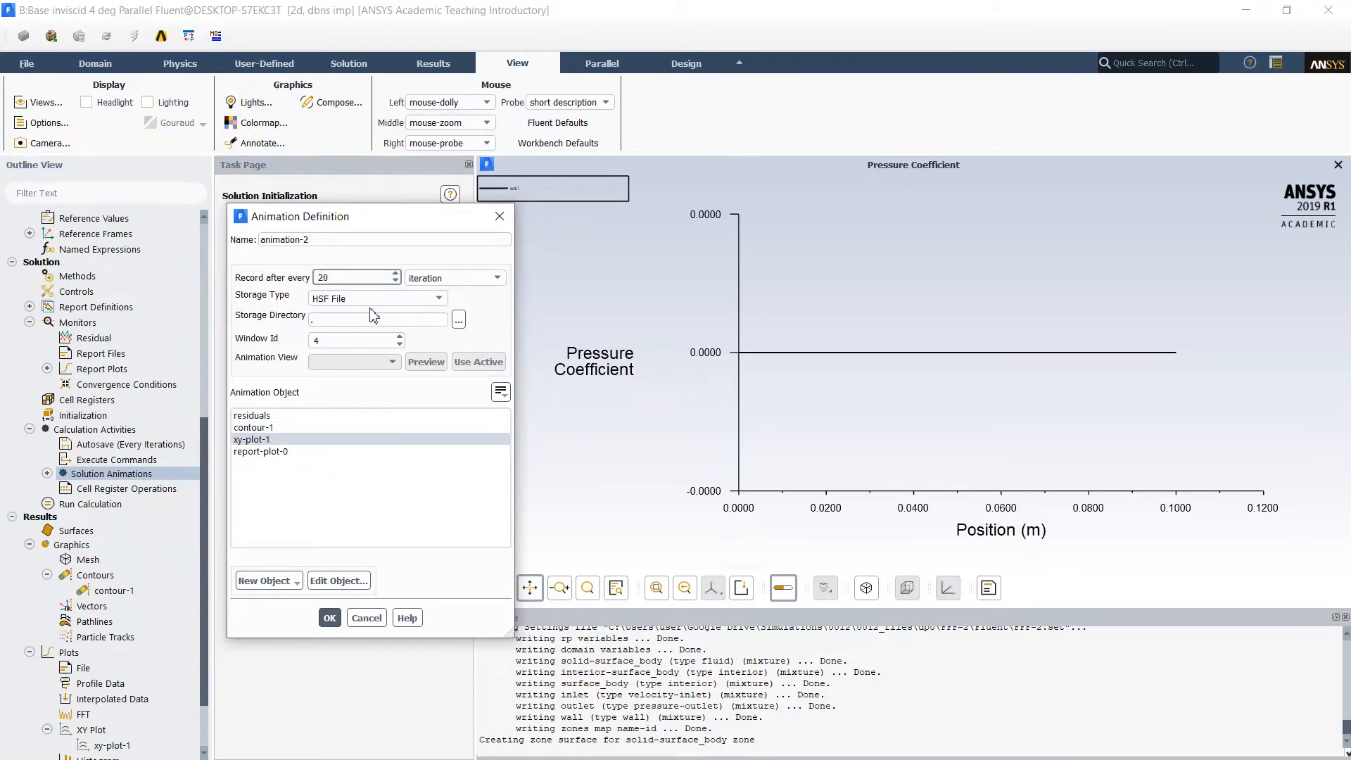
click(375, 301)
click(352, 314)
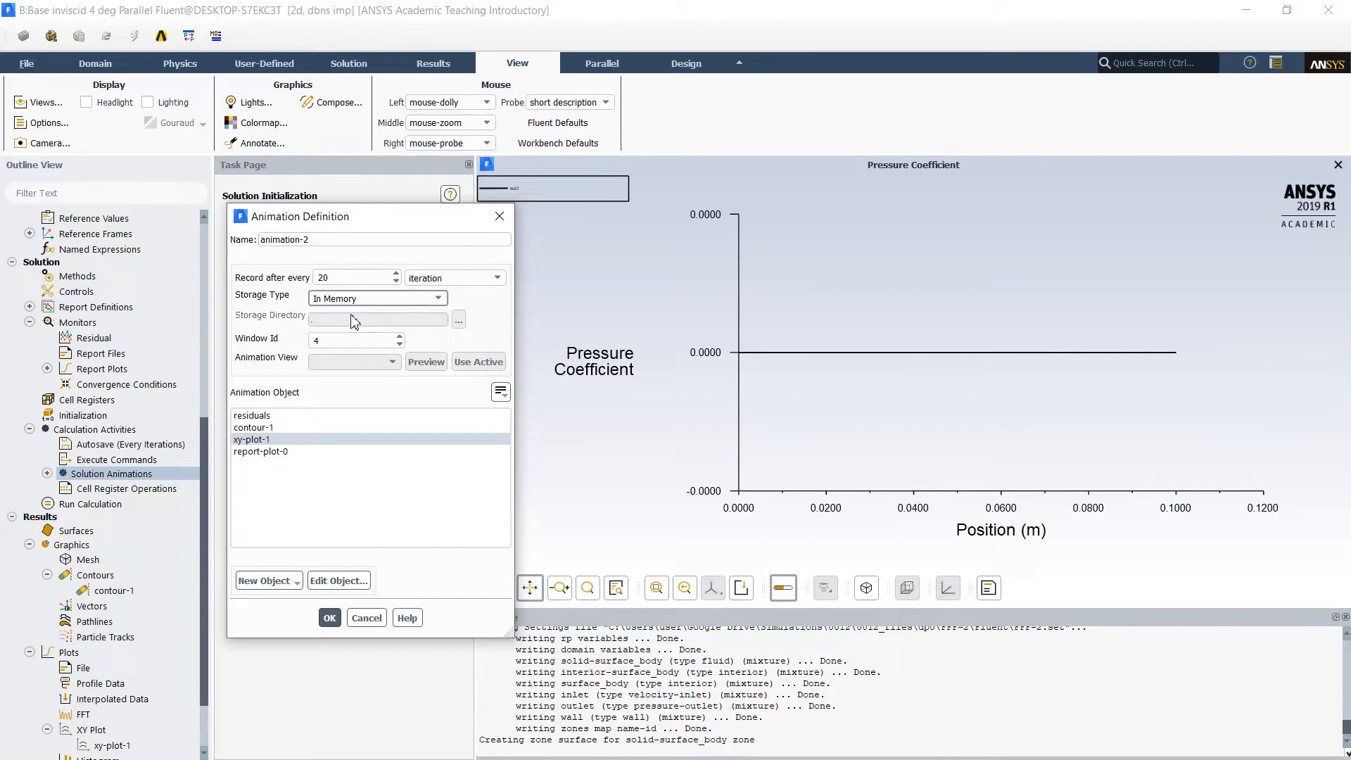
click(399, 344)
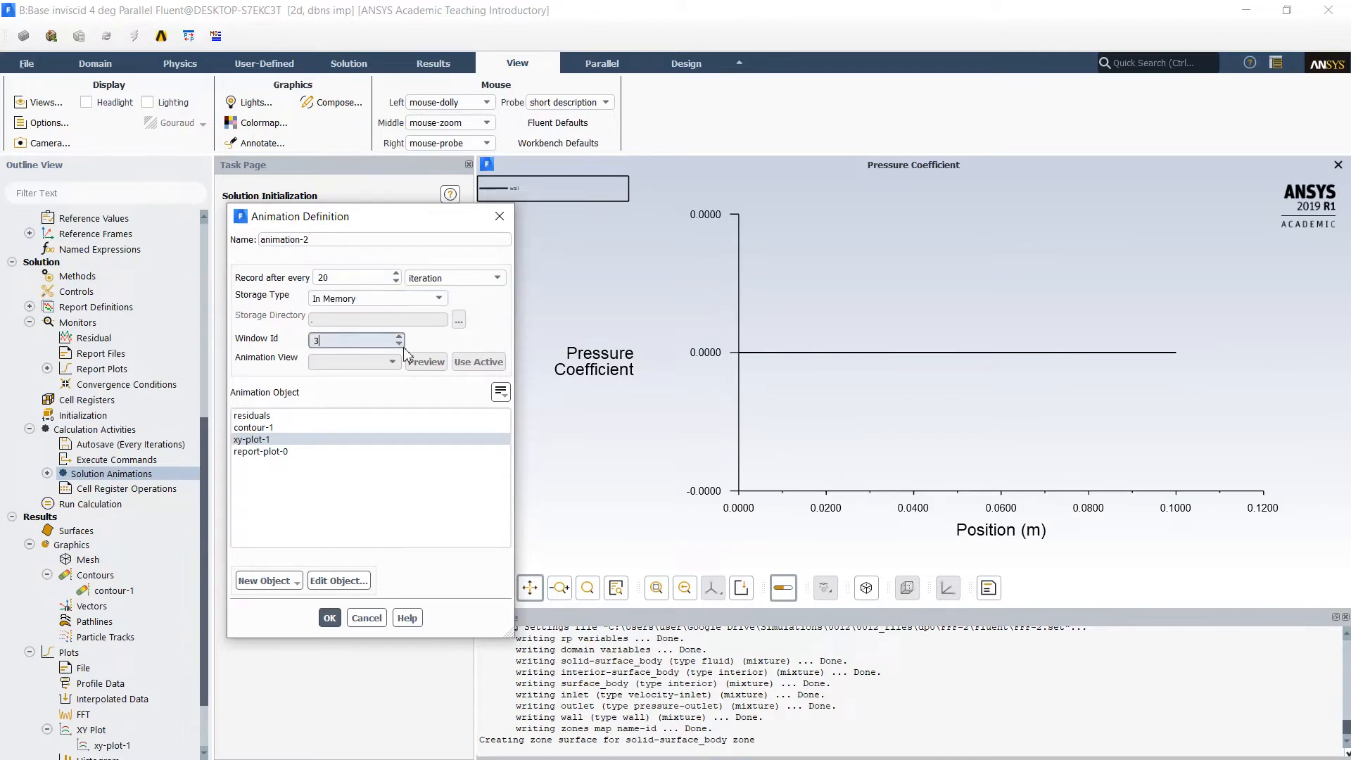
click(328, 620)
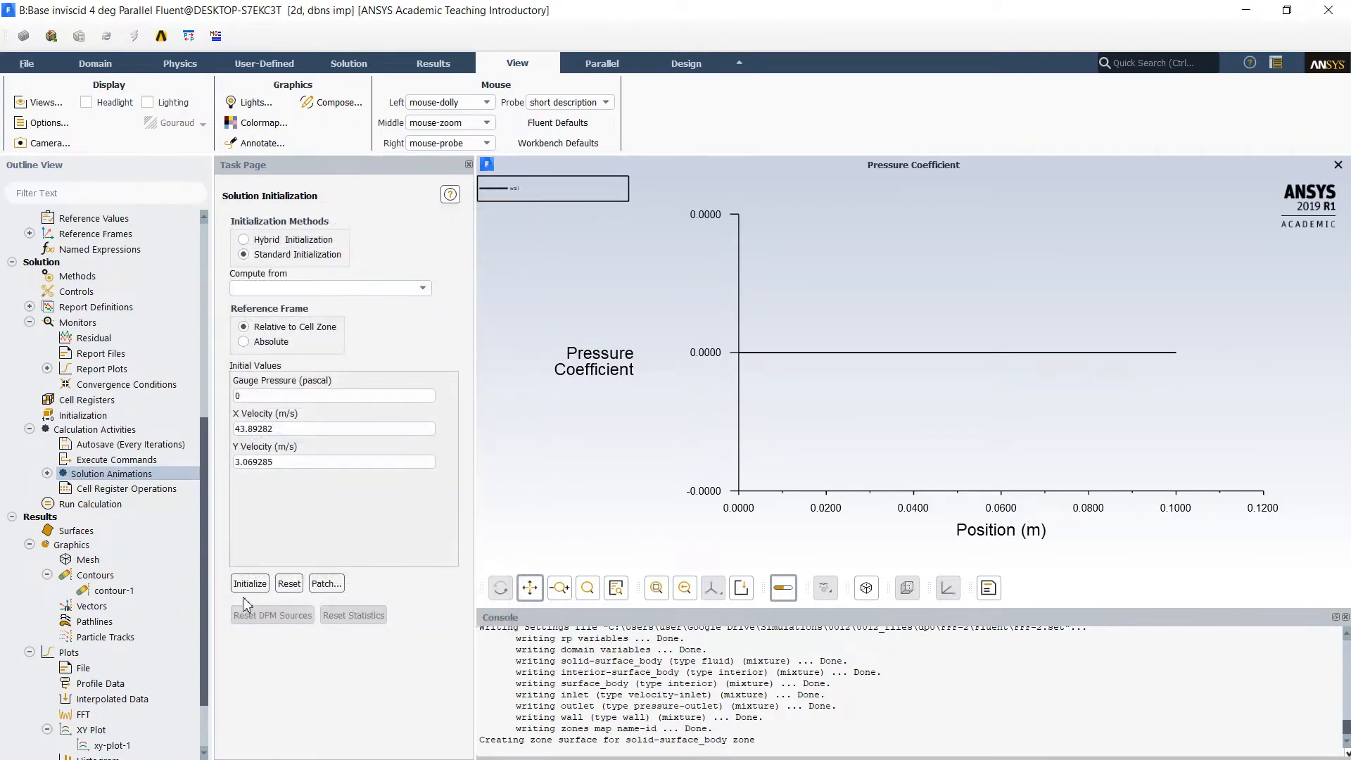
click(47, 474)
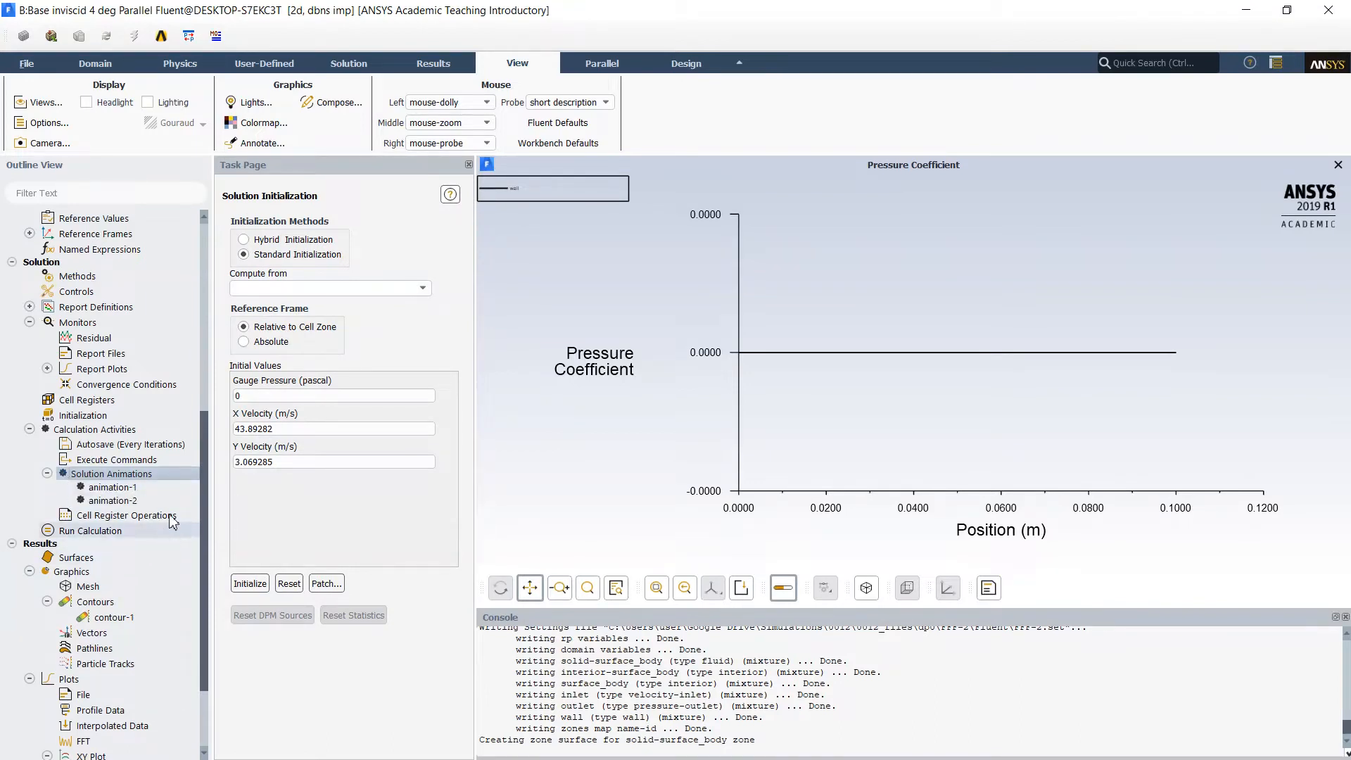
- Run the calculation for 100 iterations with reporting and profile update intervals of 20, view the pressure coefficient plot meanwhile, and acknowledge completion
click(100, 536)
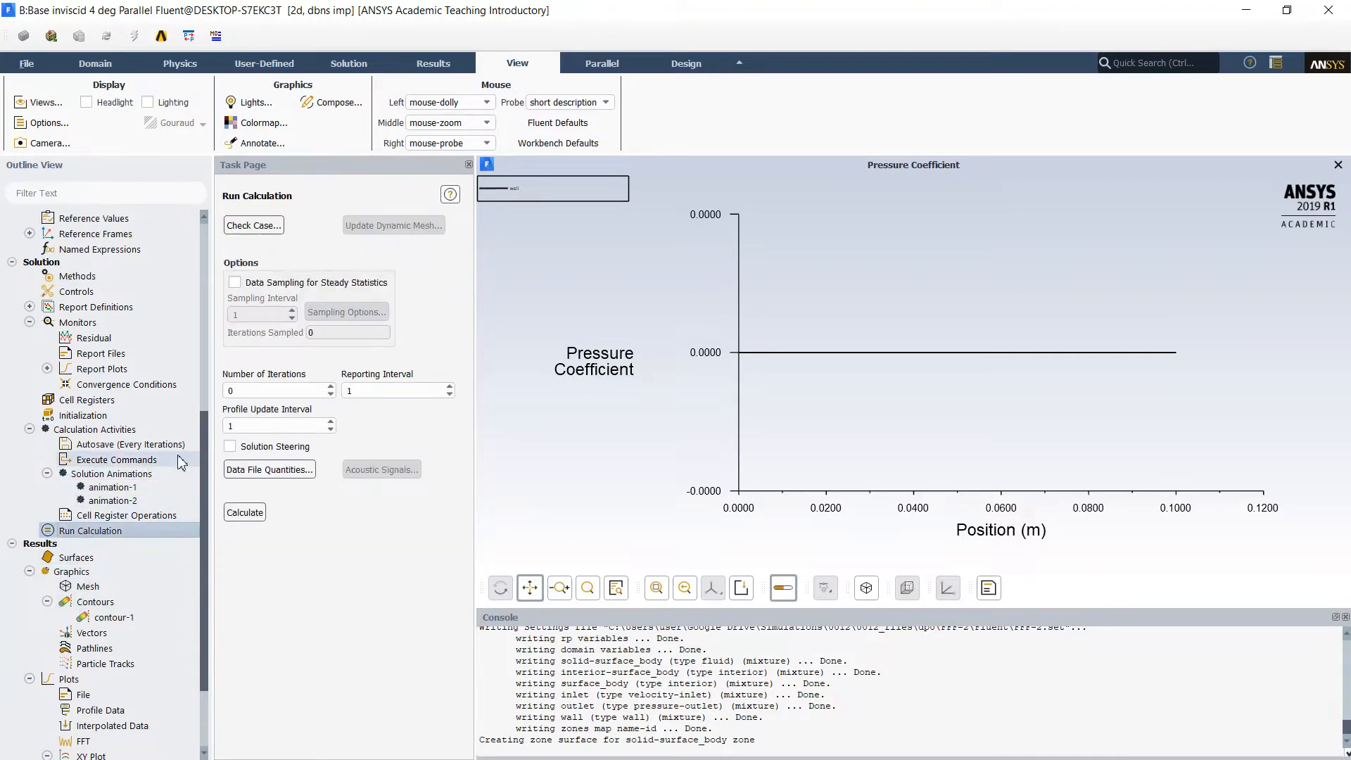
double_click(276, 392)
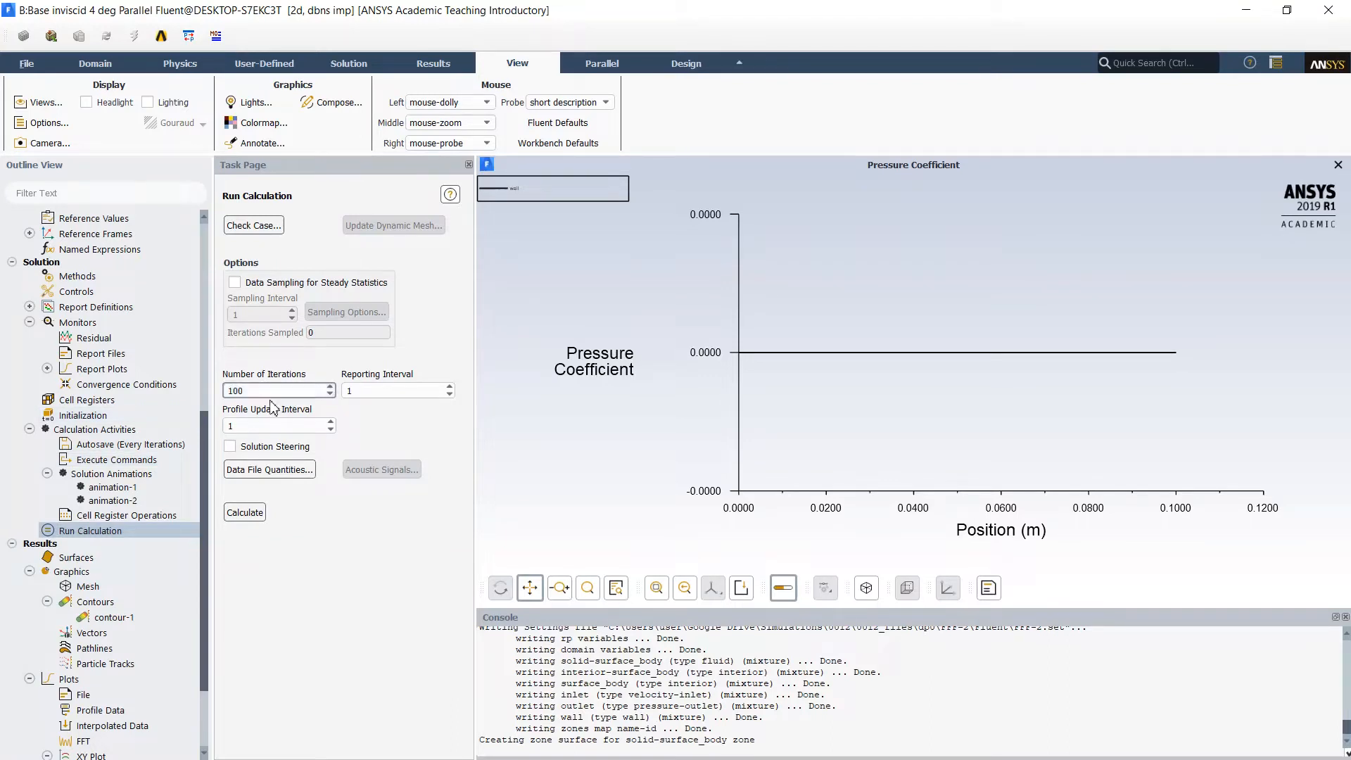
double_click(354, 392)
text(2)
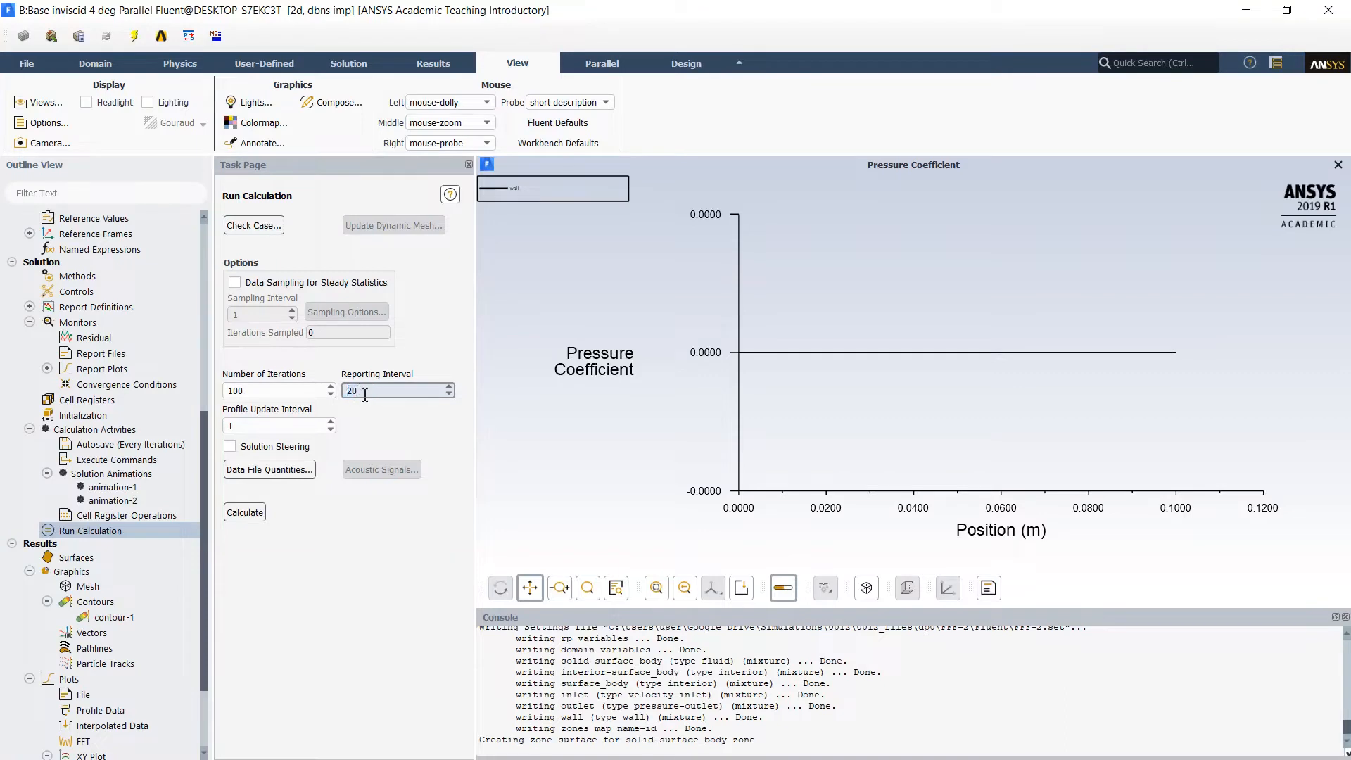
text(0)
double_click(262, 425)
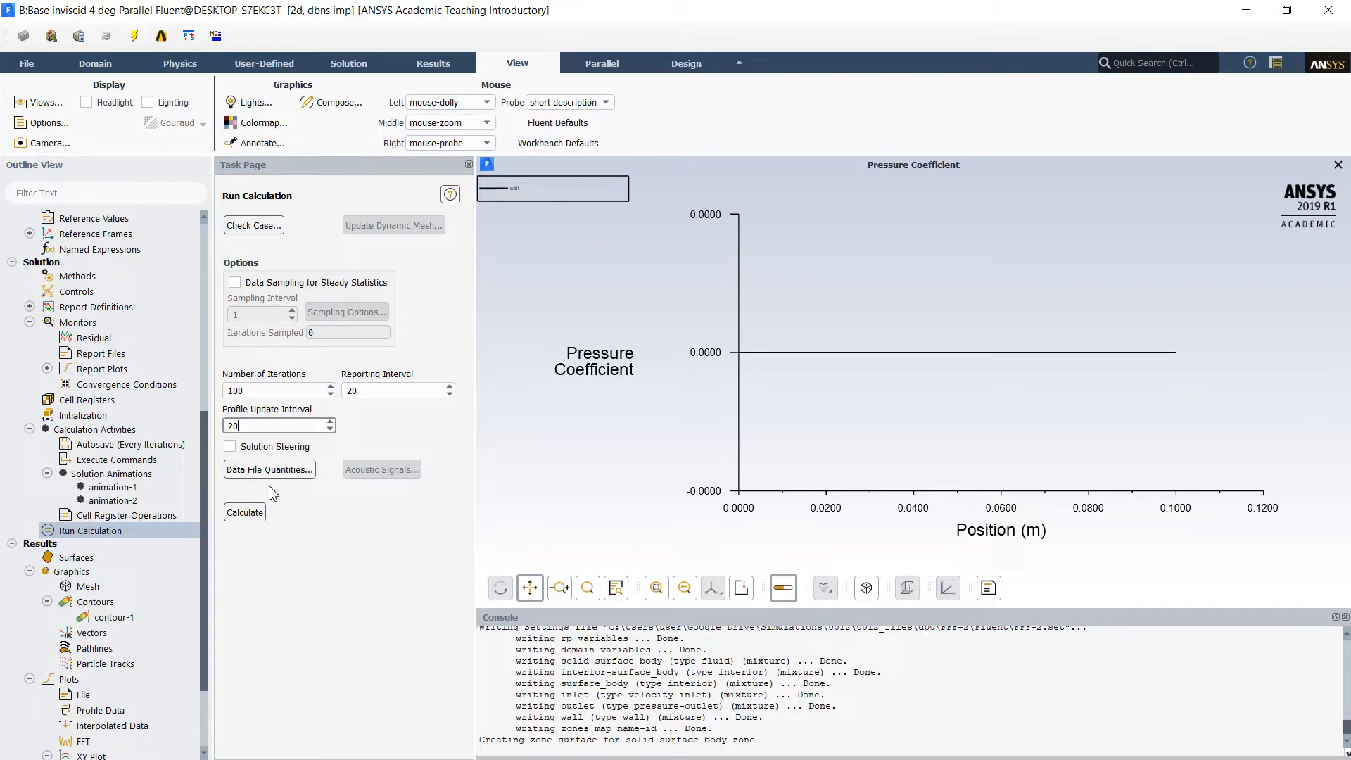
click(250, 519)
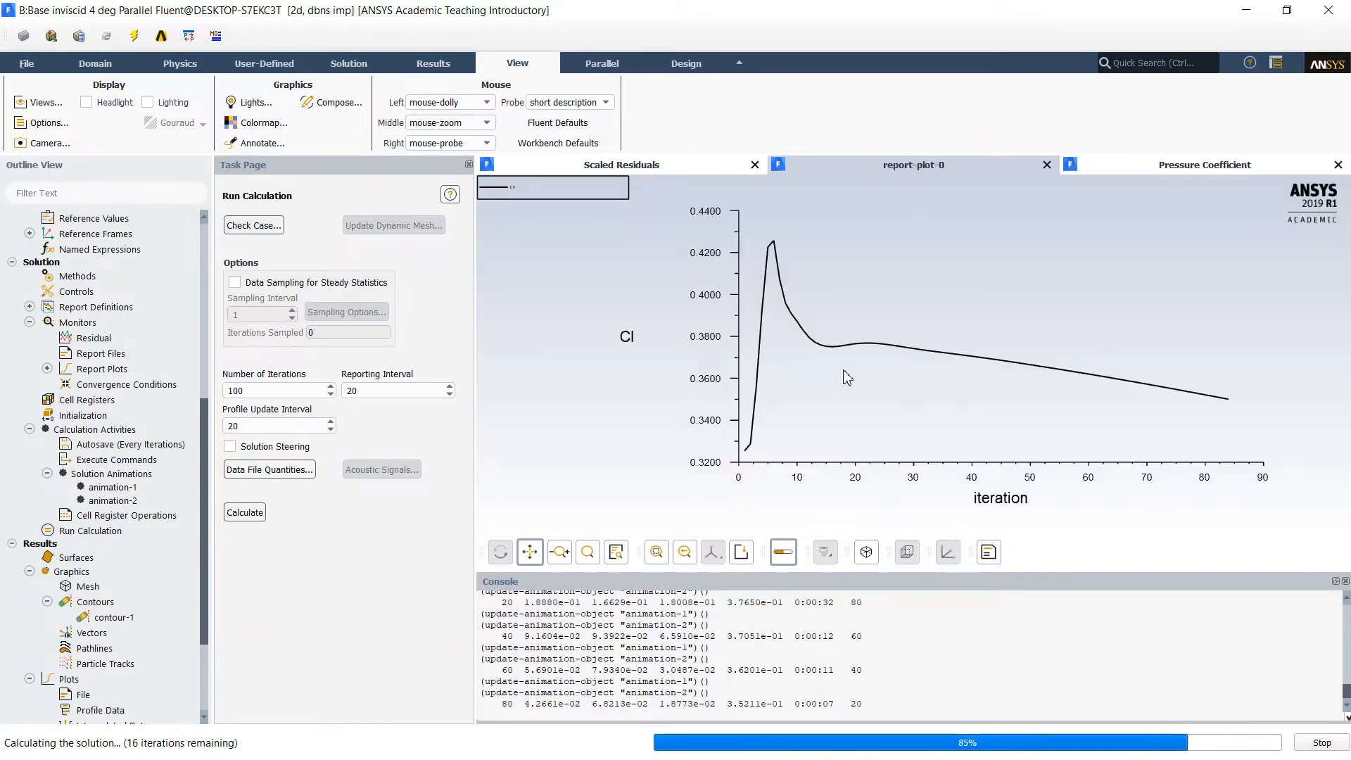
click(1152, 165)
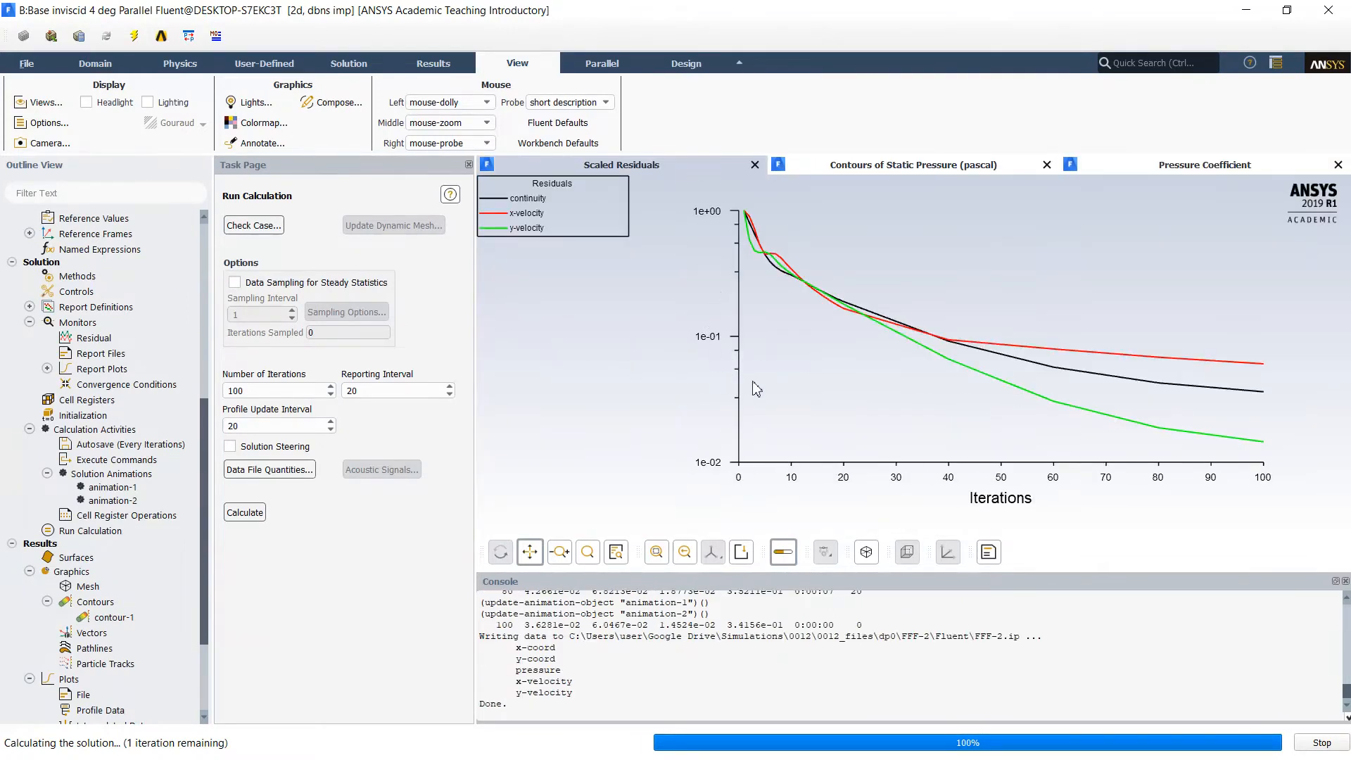
click(710, 421)
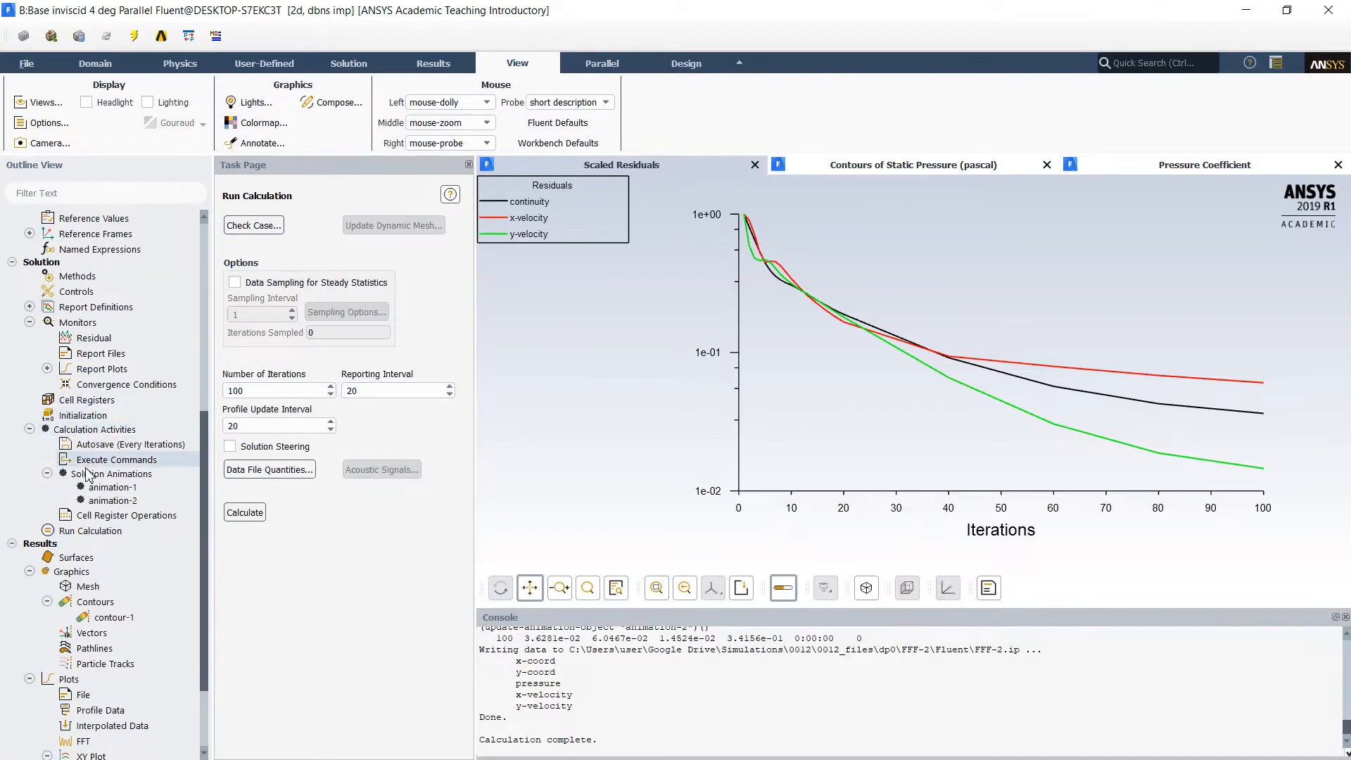
- Edit the animation-2 definition to use window Id 4 and confirm it
double_click(118, 502)
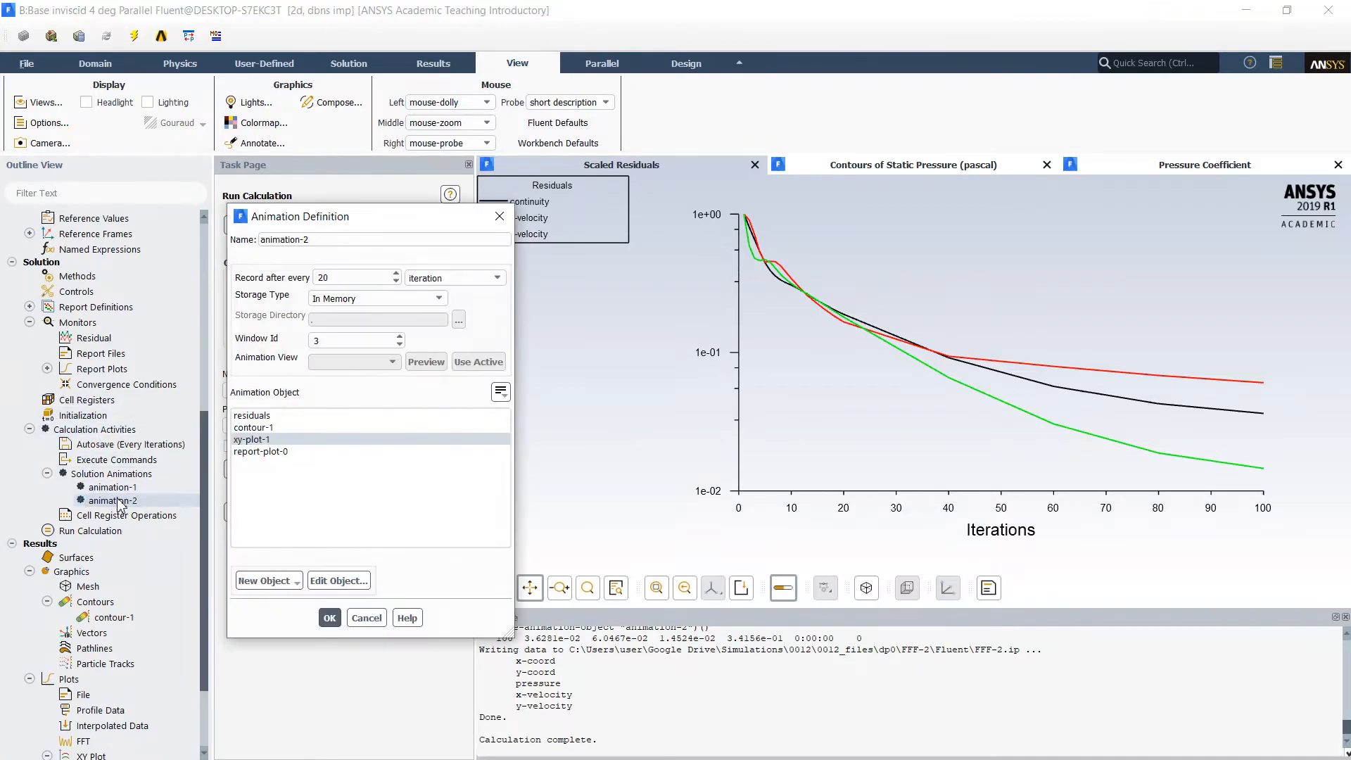
click(400, 337)
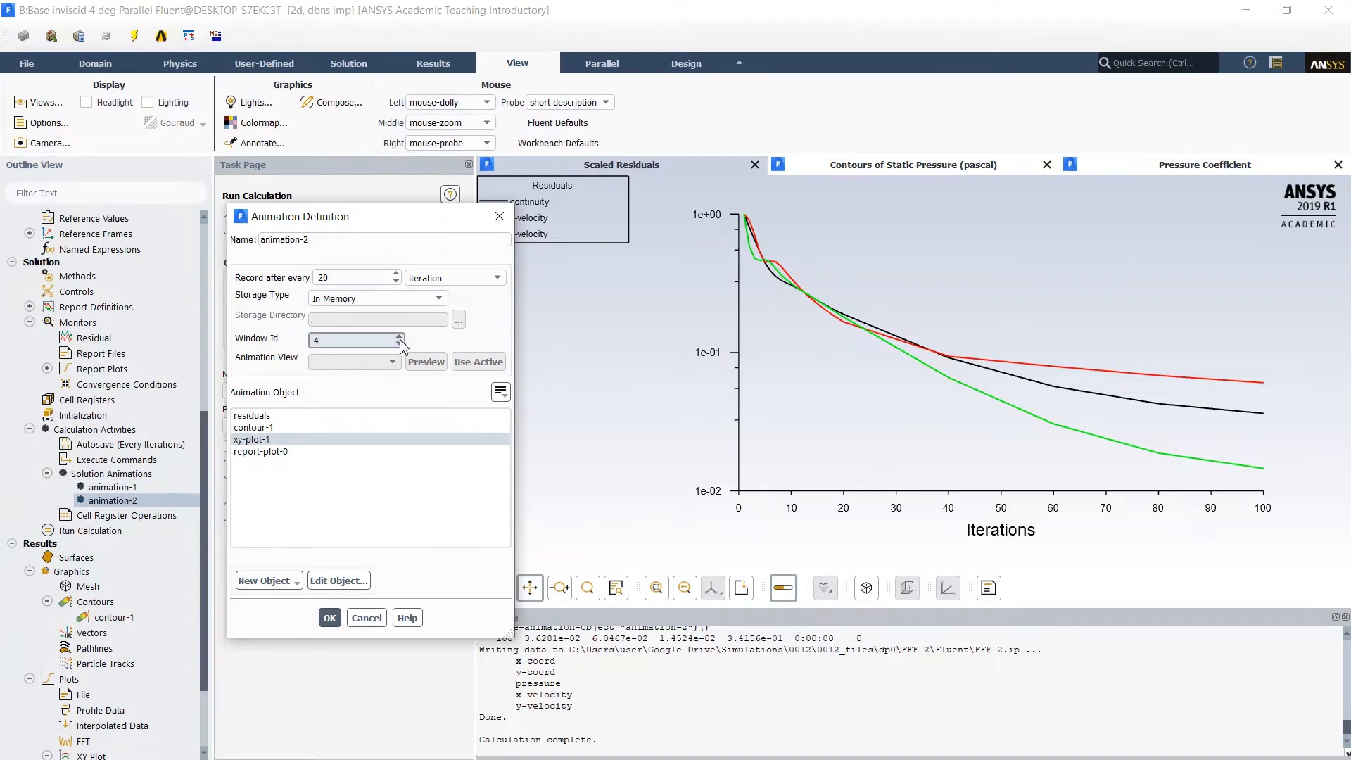
click(329, 618)
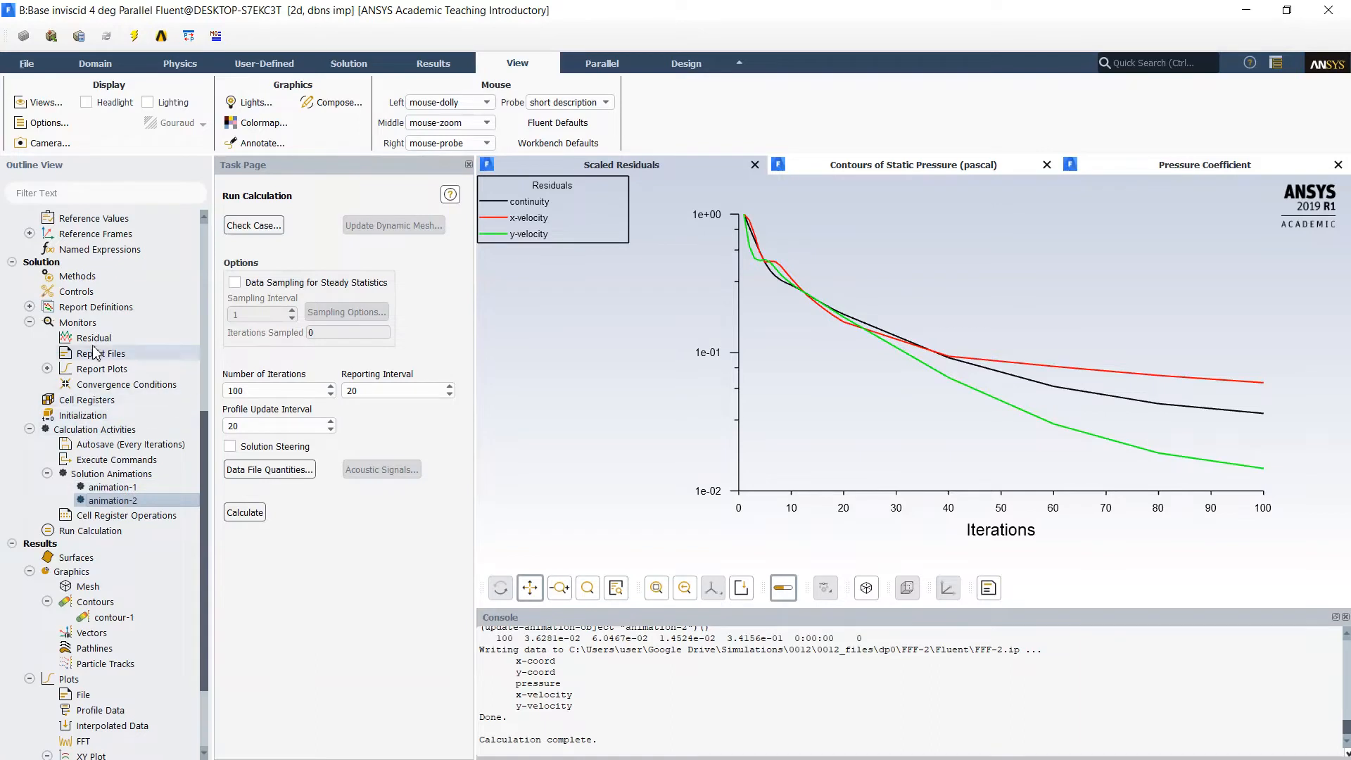
- Set the Courant number to 3 and run 2000 iterations, using the settings changes for current and future calculations
click(79, 293)
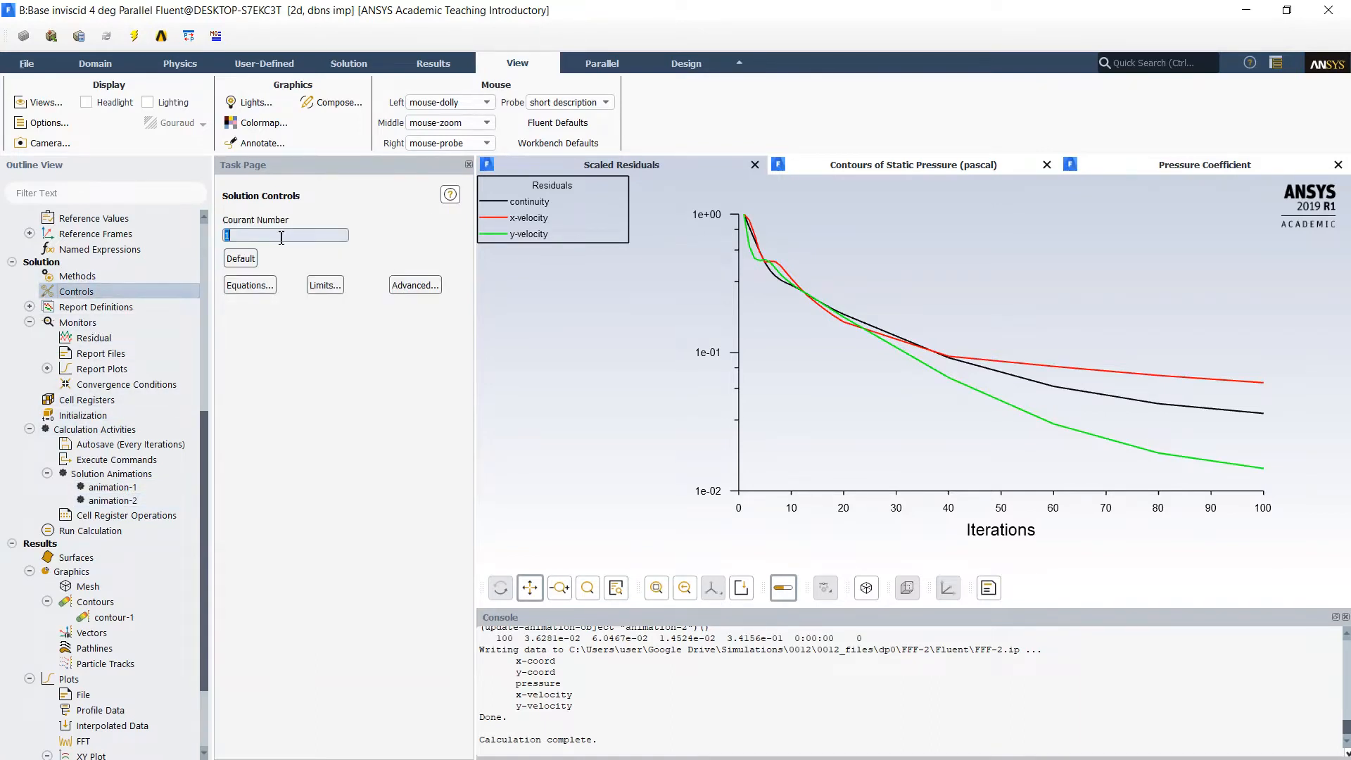
key(Return)
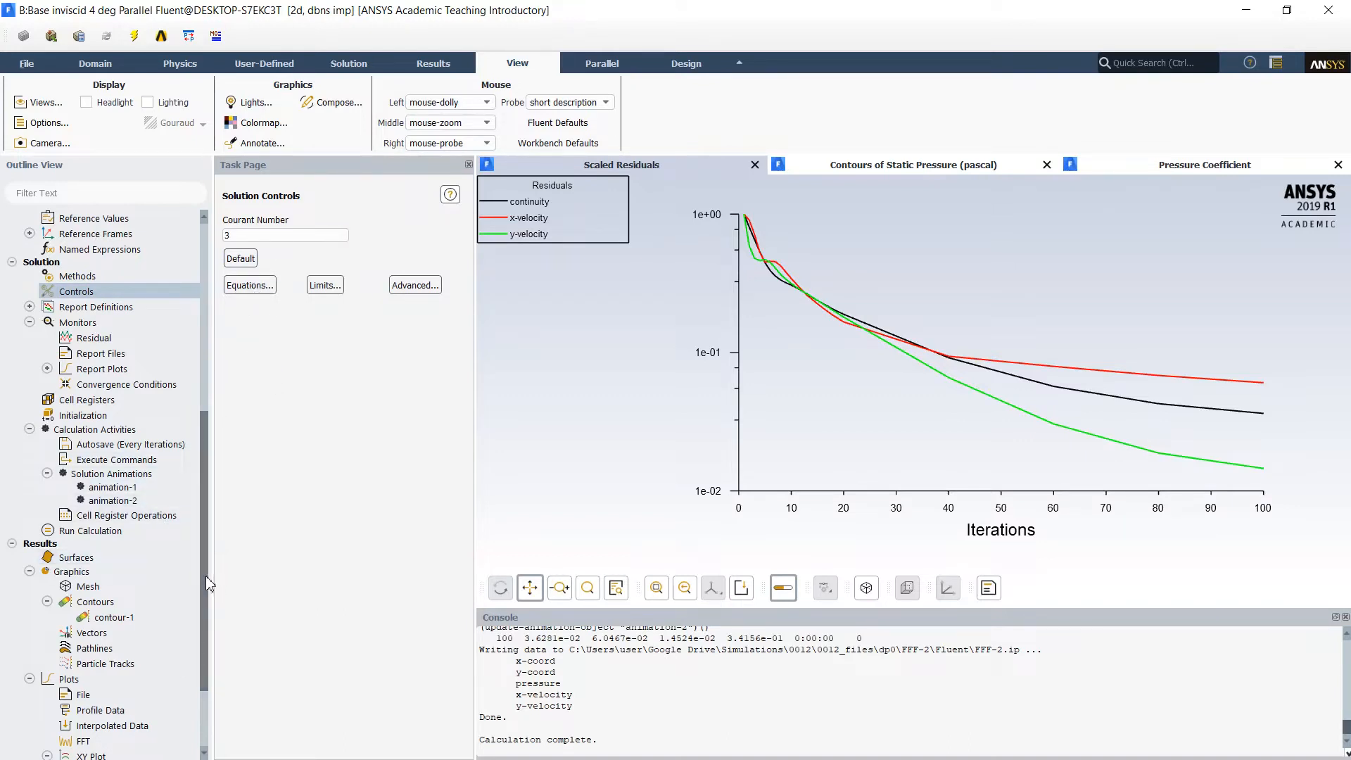
drag(206, 576, 201, 639)
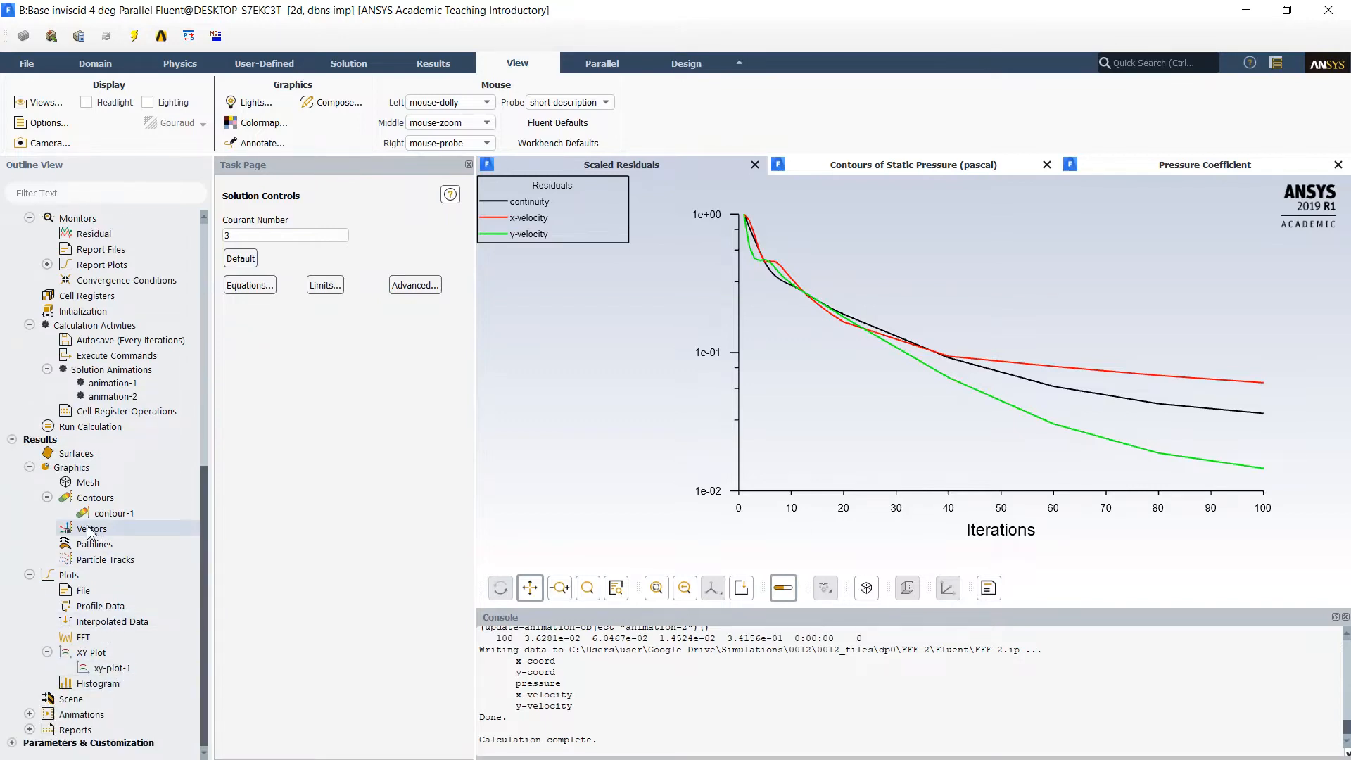
double_click(117, 431)
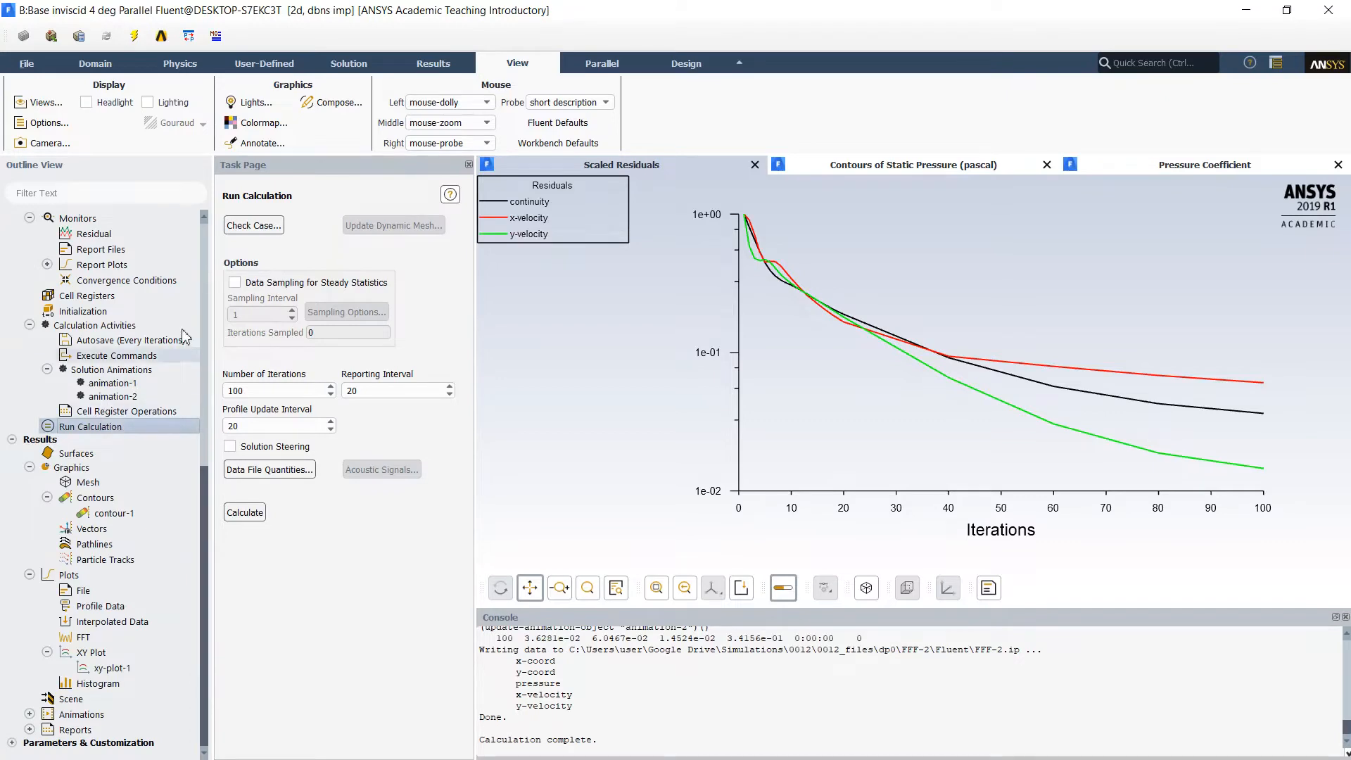
click(261, 389)
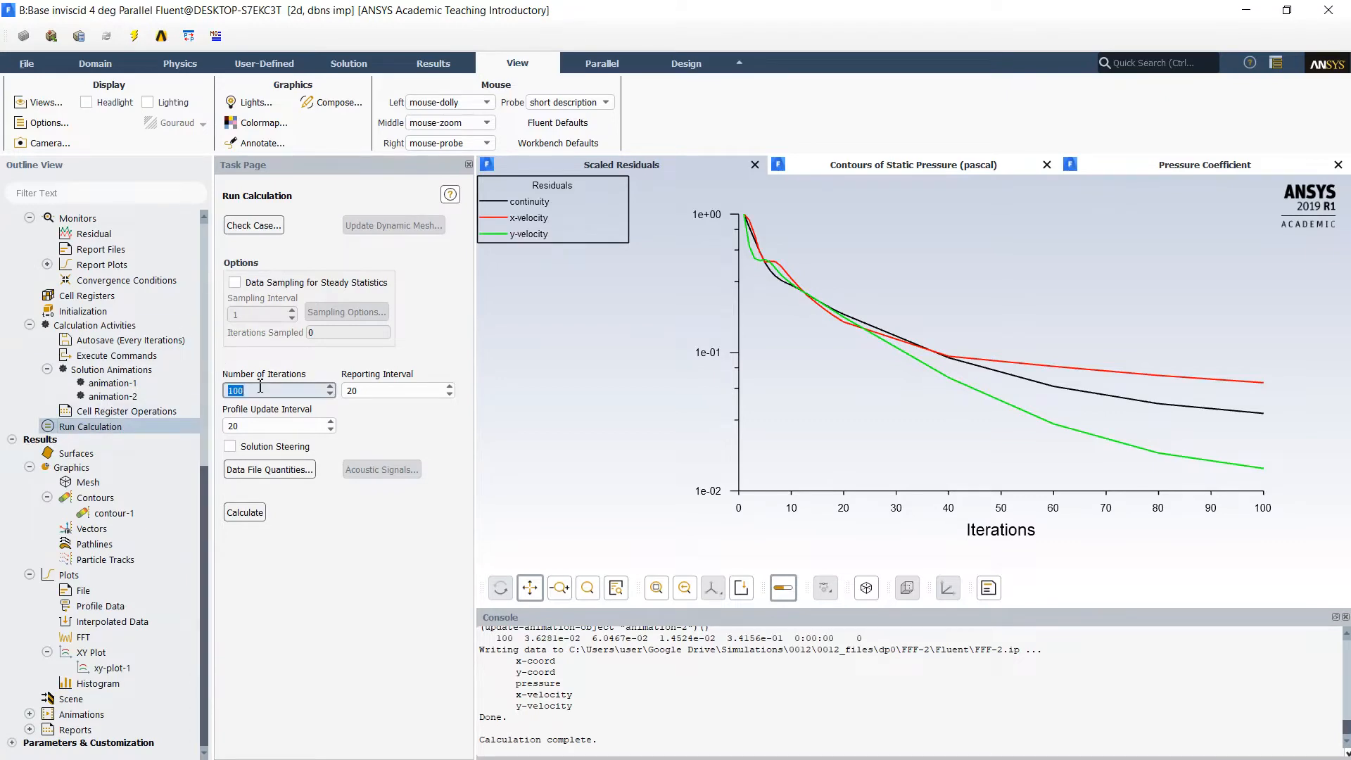
text(2000)
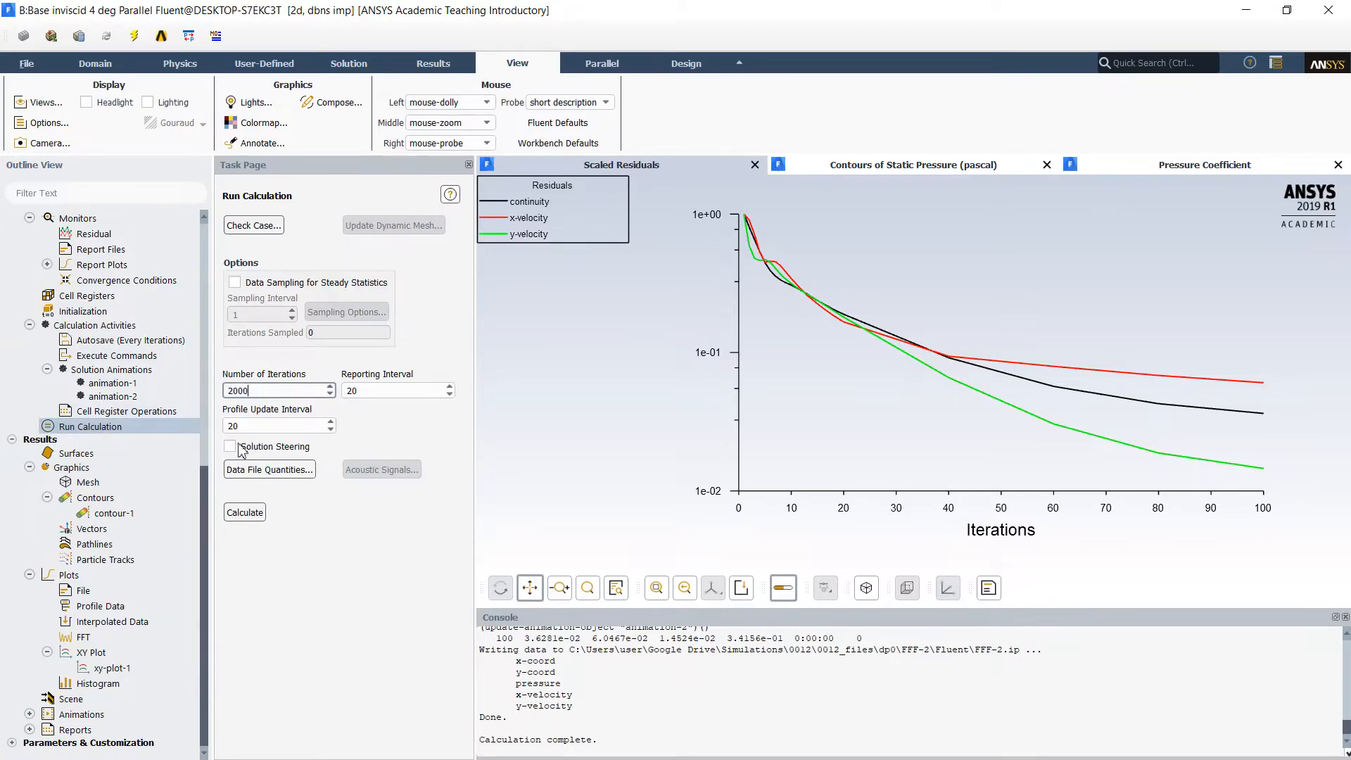
click(239, 516)
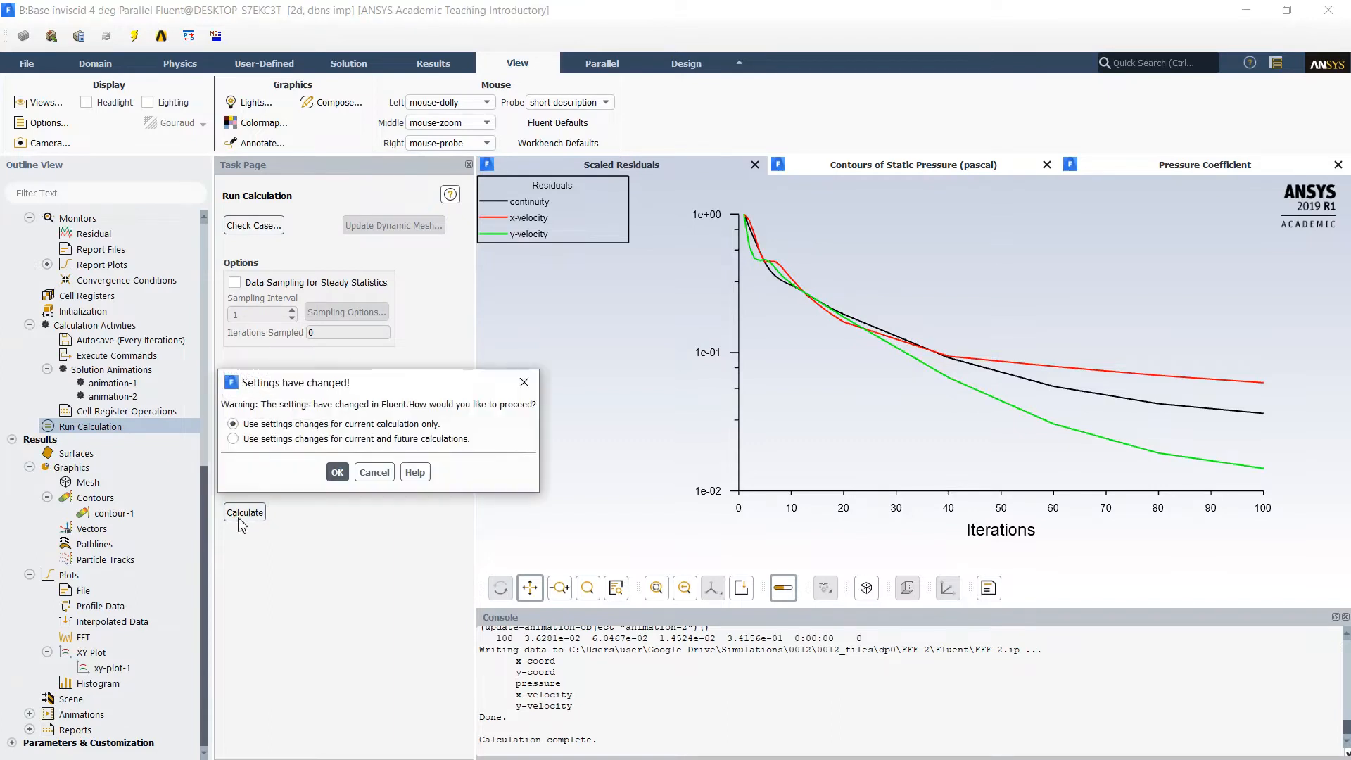
click(233, 439)
click(338, 472)
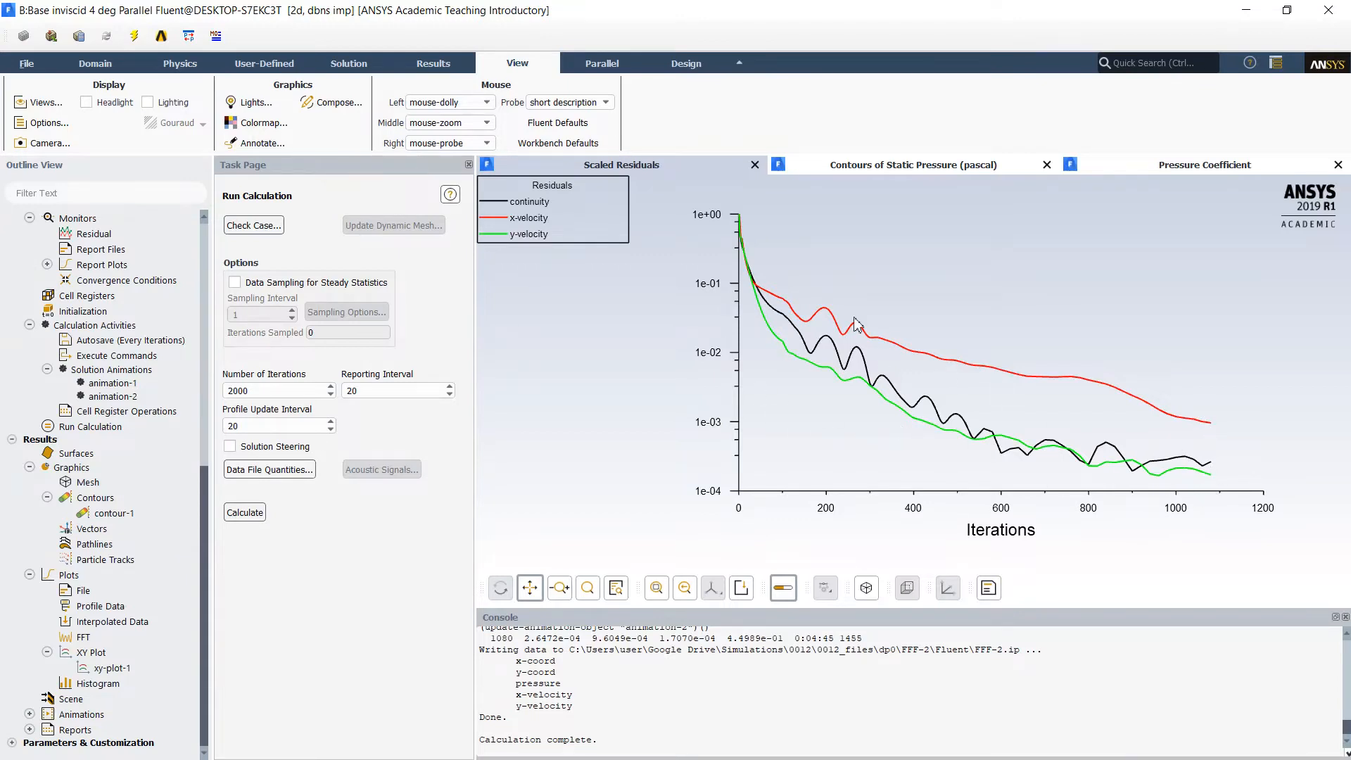
- Examine the static pressure contours around the airfoil, the pressure coefficient plot and the last iterations in the console
click(846, 170)
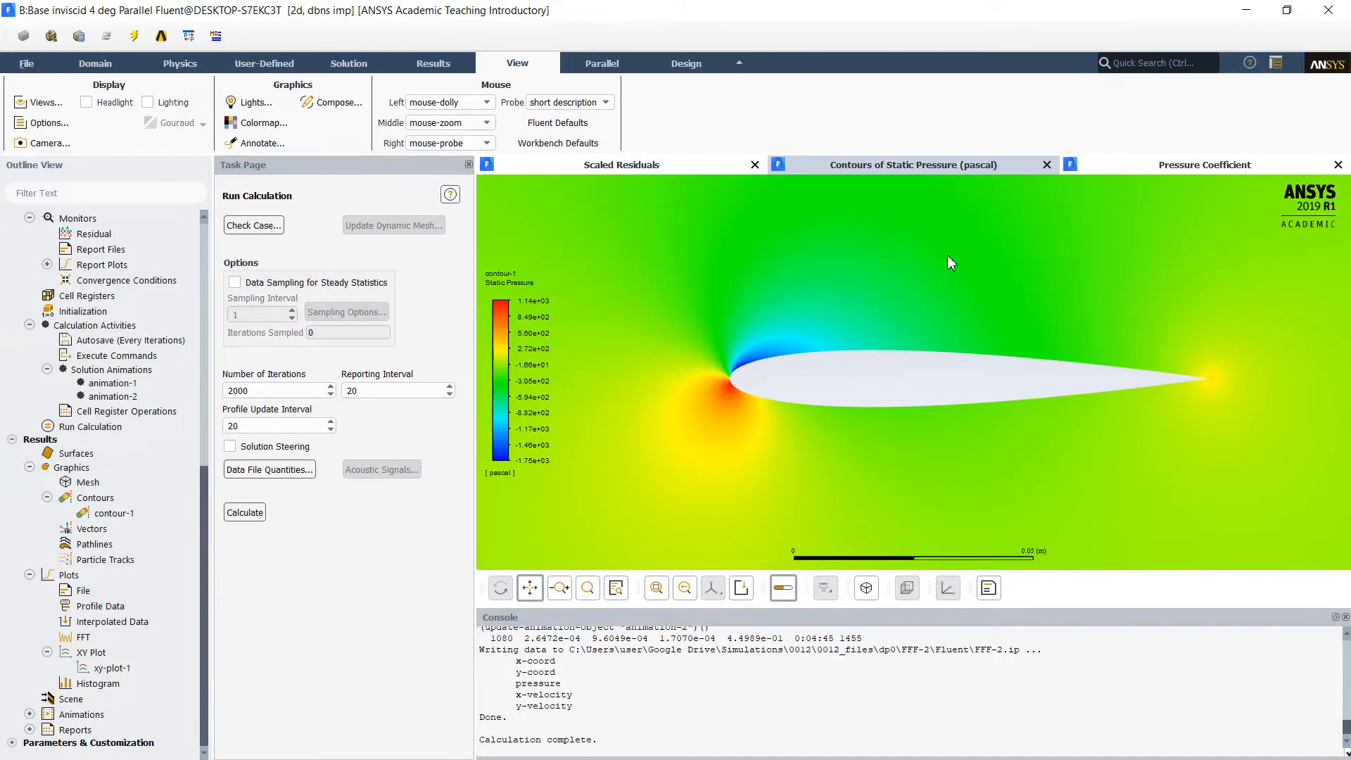
click(1098, 166)
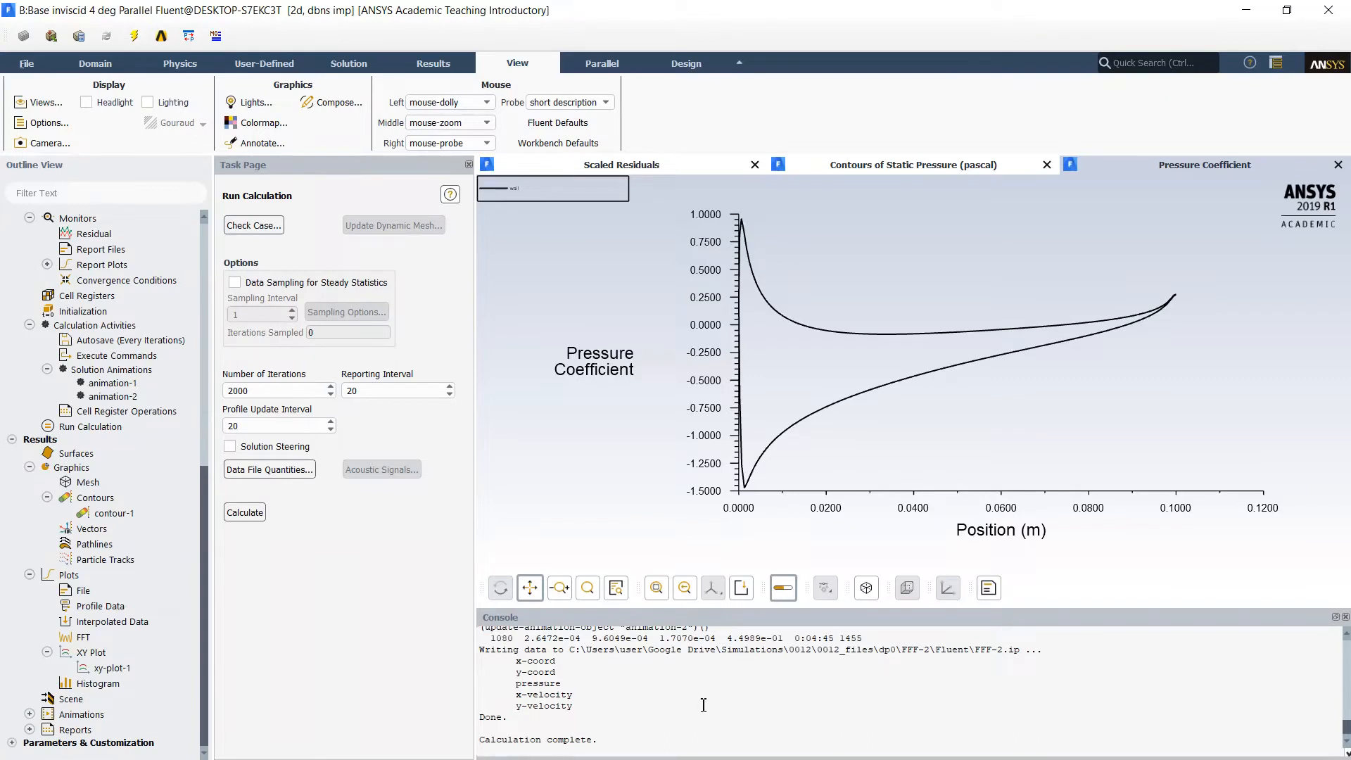
scroll(703, 705, up, 1)
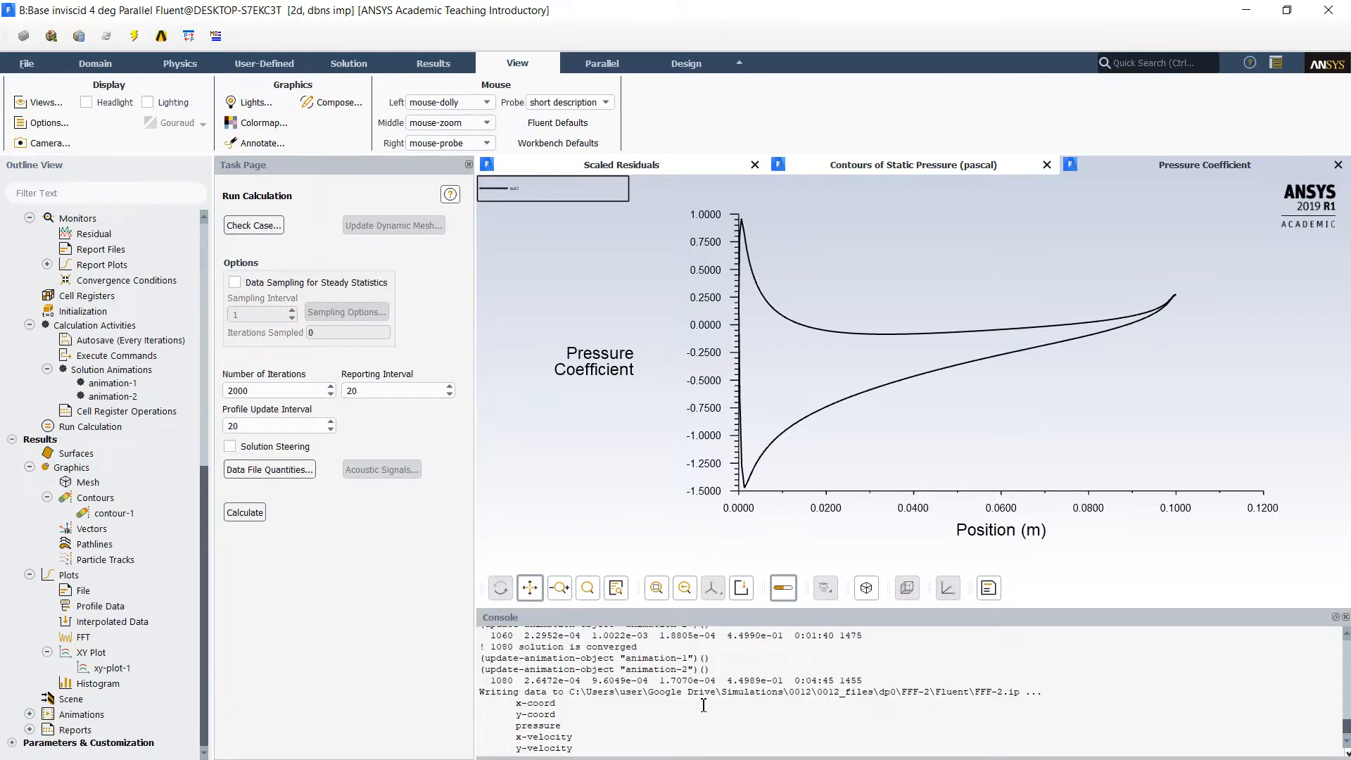
scroll(703, 705, up, 1)
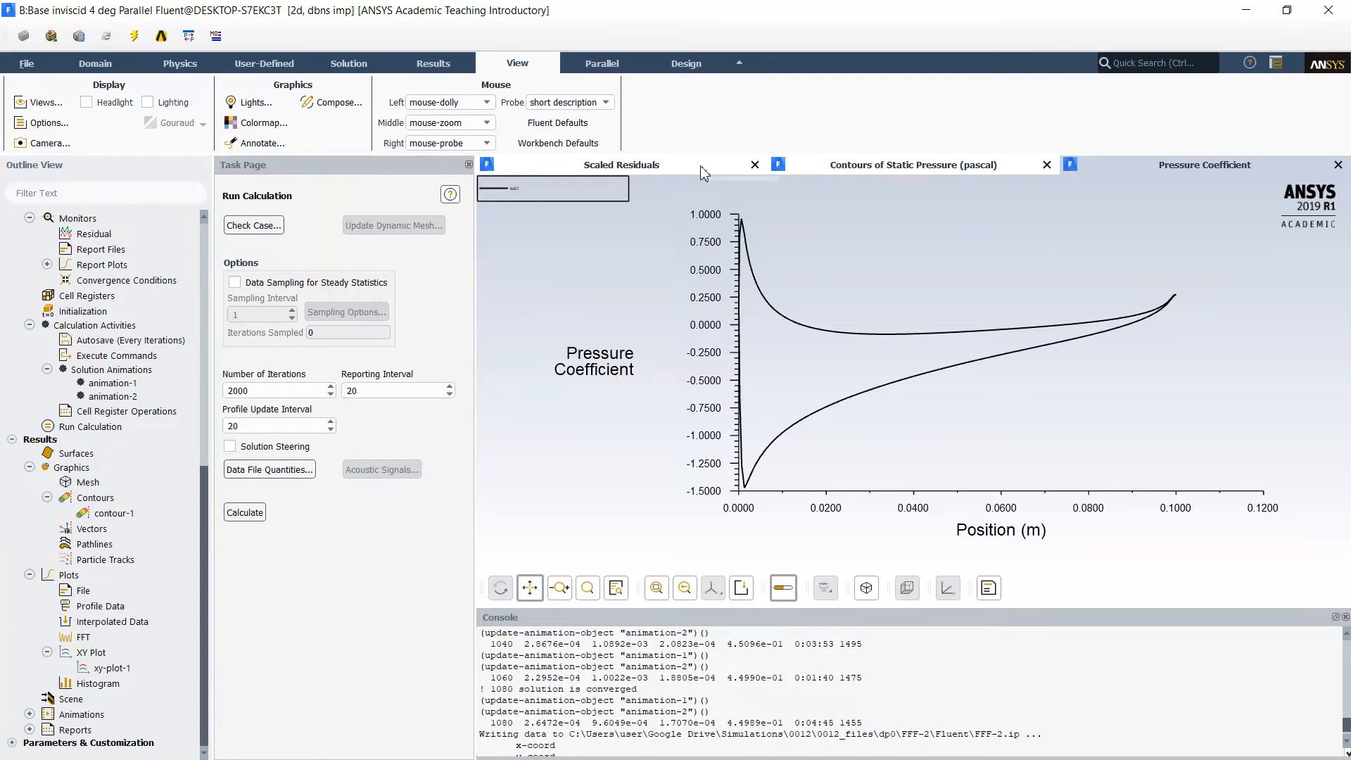
click(872, 168)
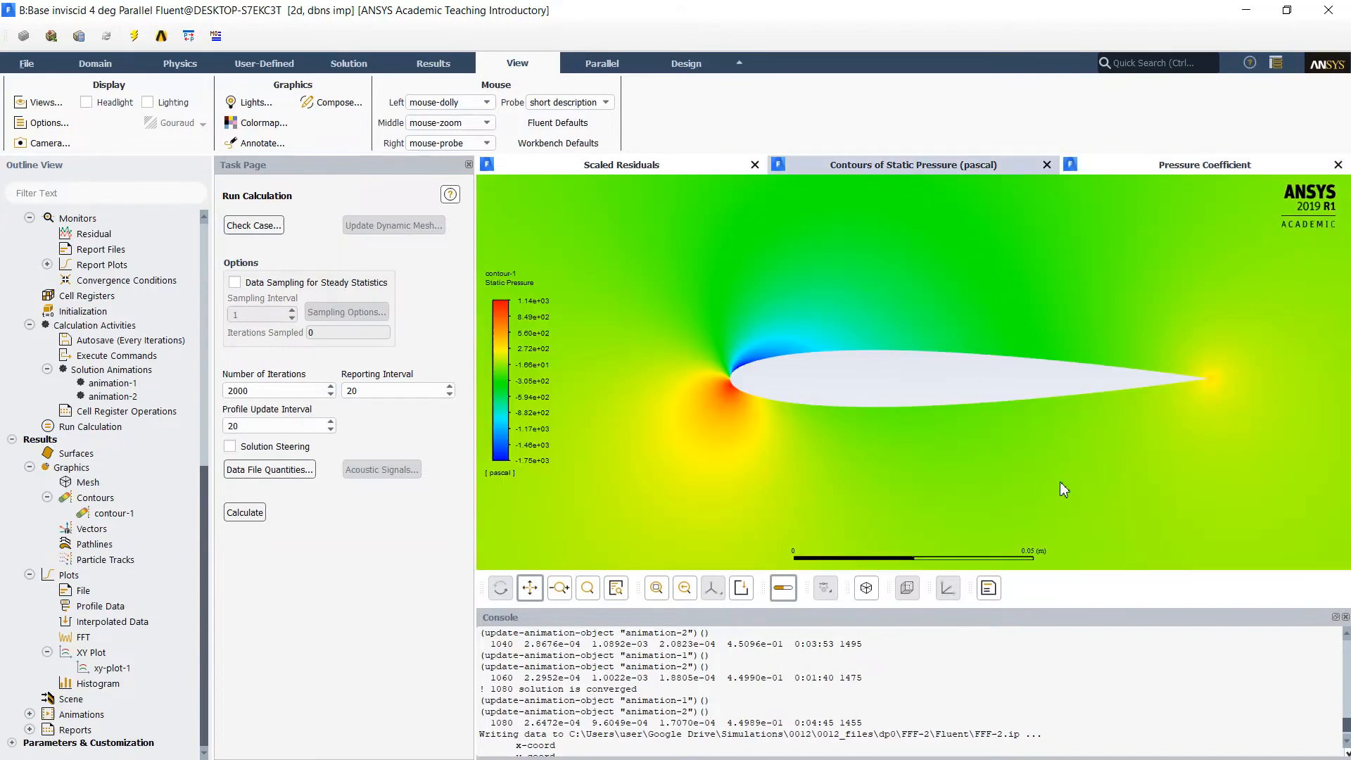
scroll(1065, 467, down, 3)
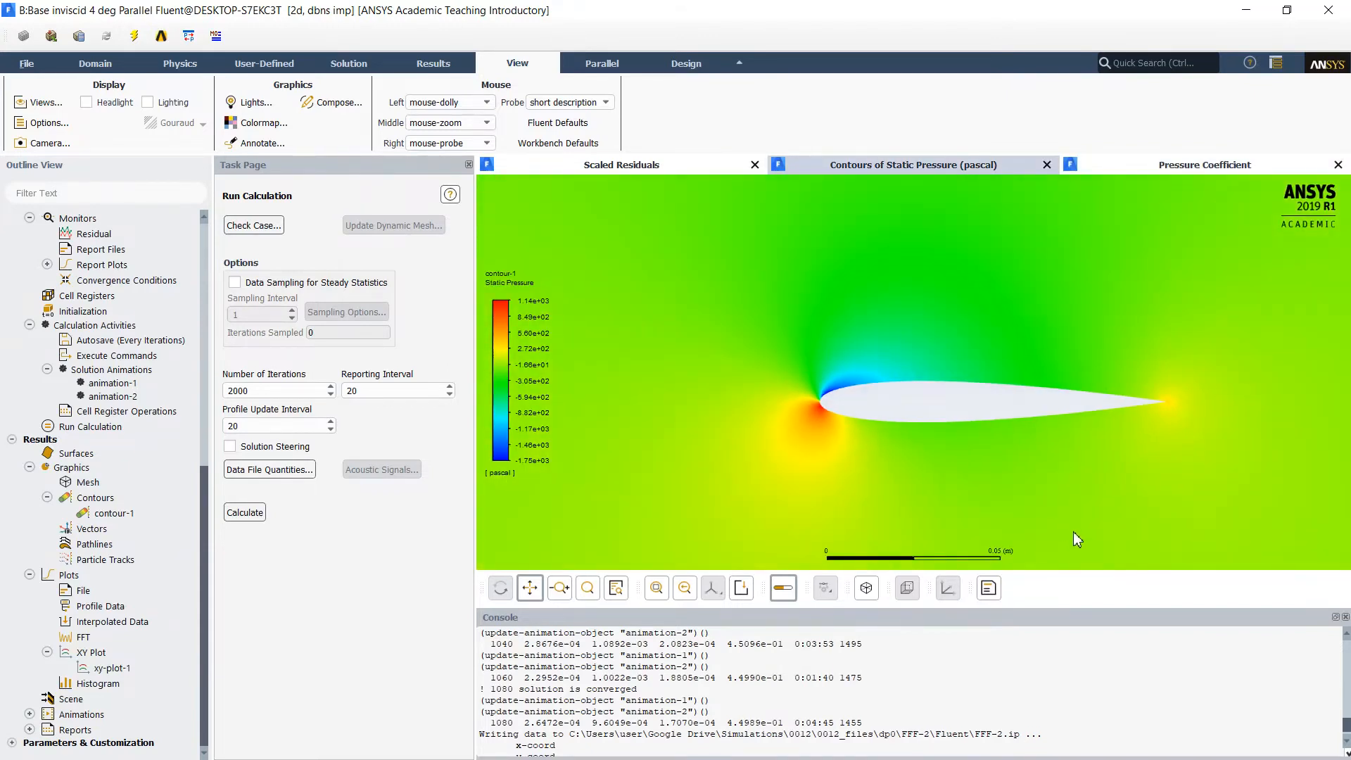
scroll(1101, 531, down, 1)
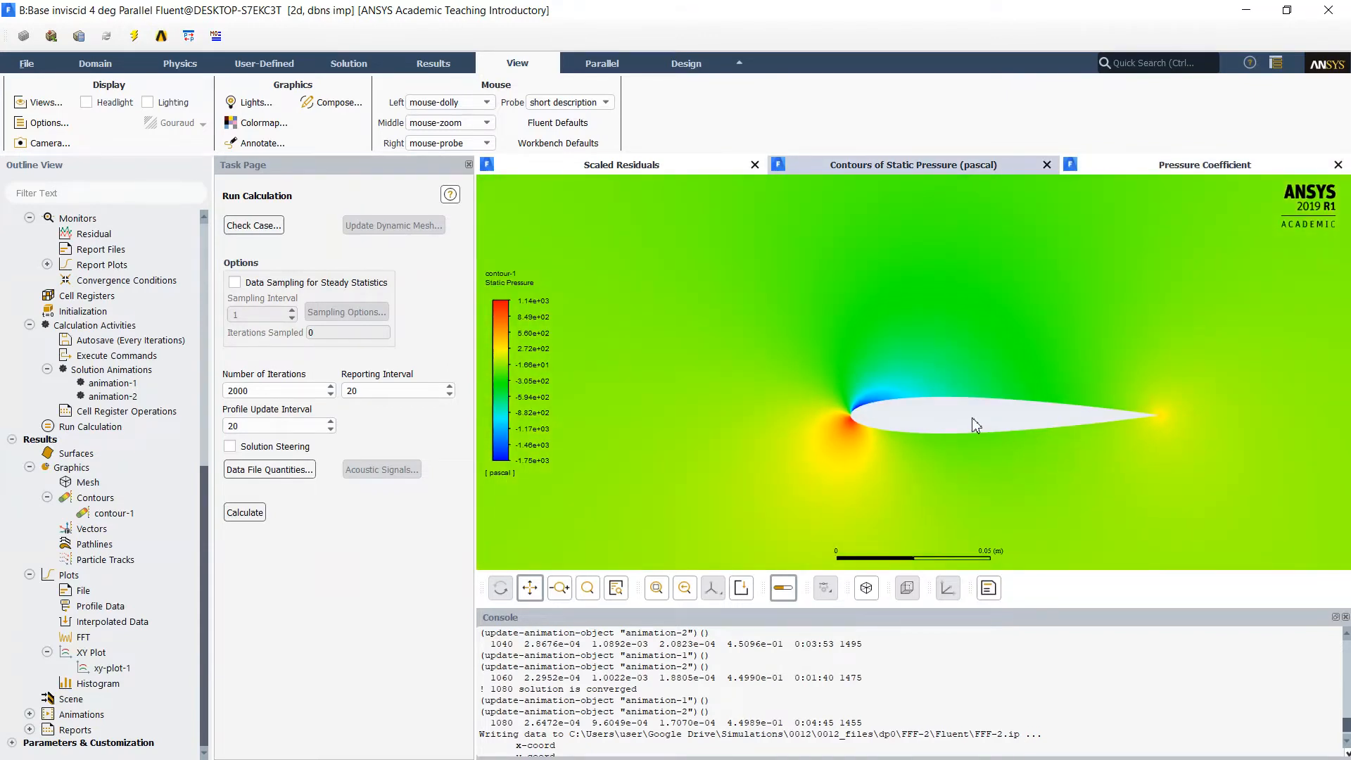
drag(971, 425, 818, 377)
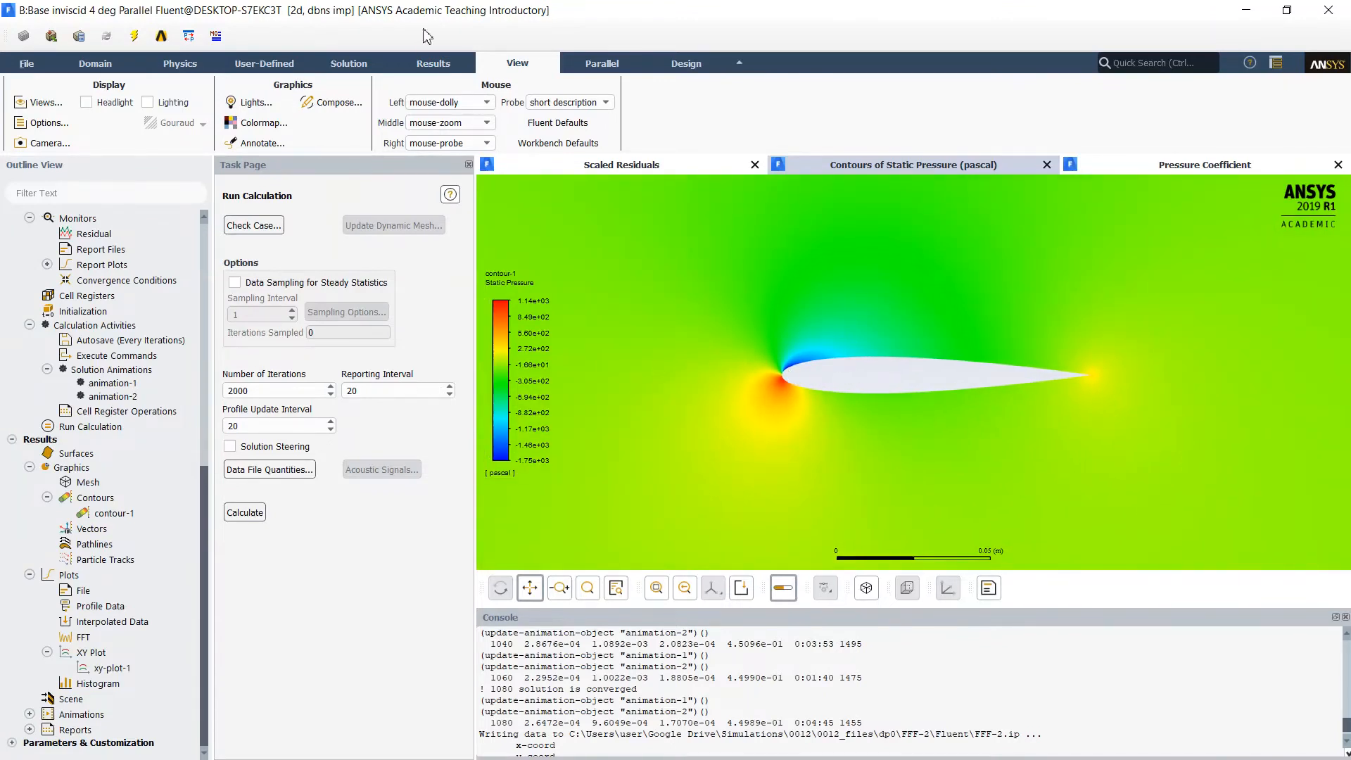
- Restore the saved front view for the static pressure contour display
click(429, 63)
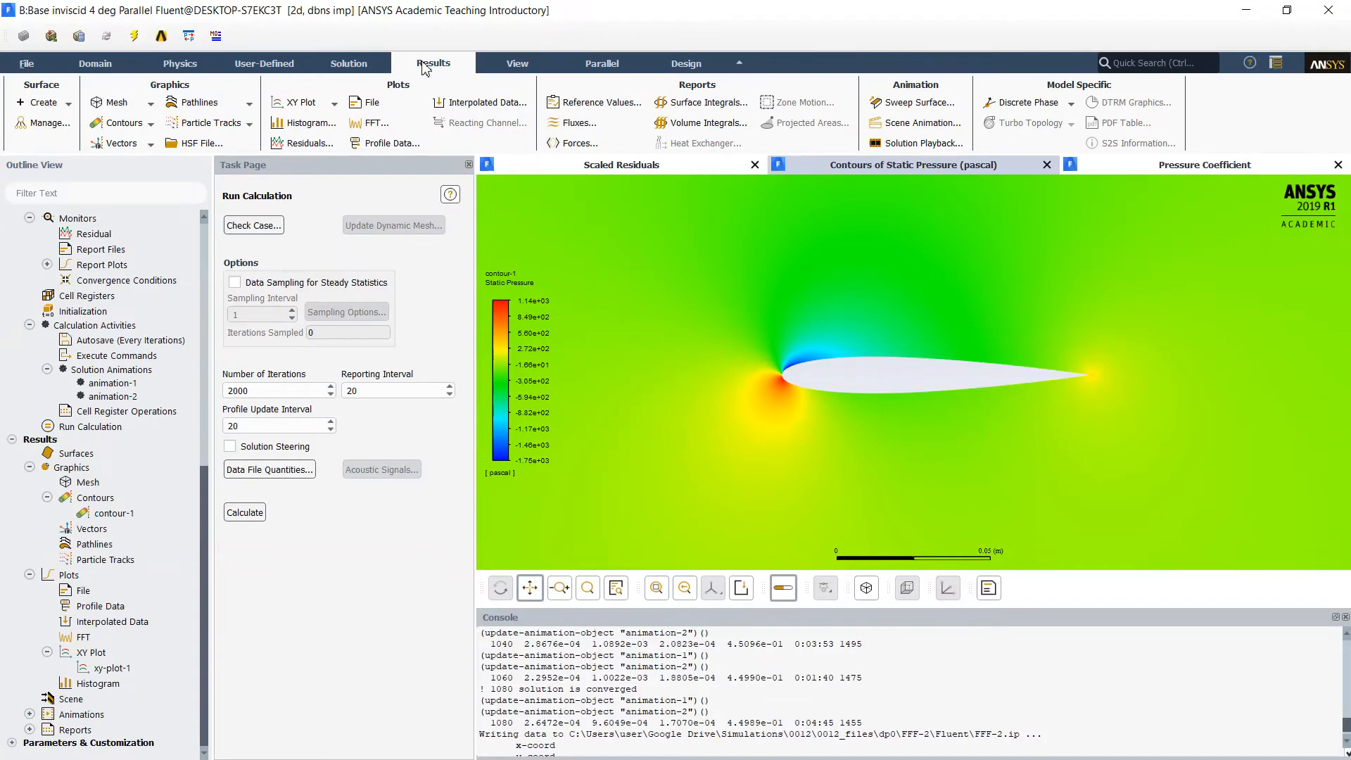
click(510, 62)
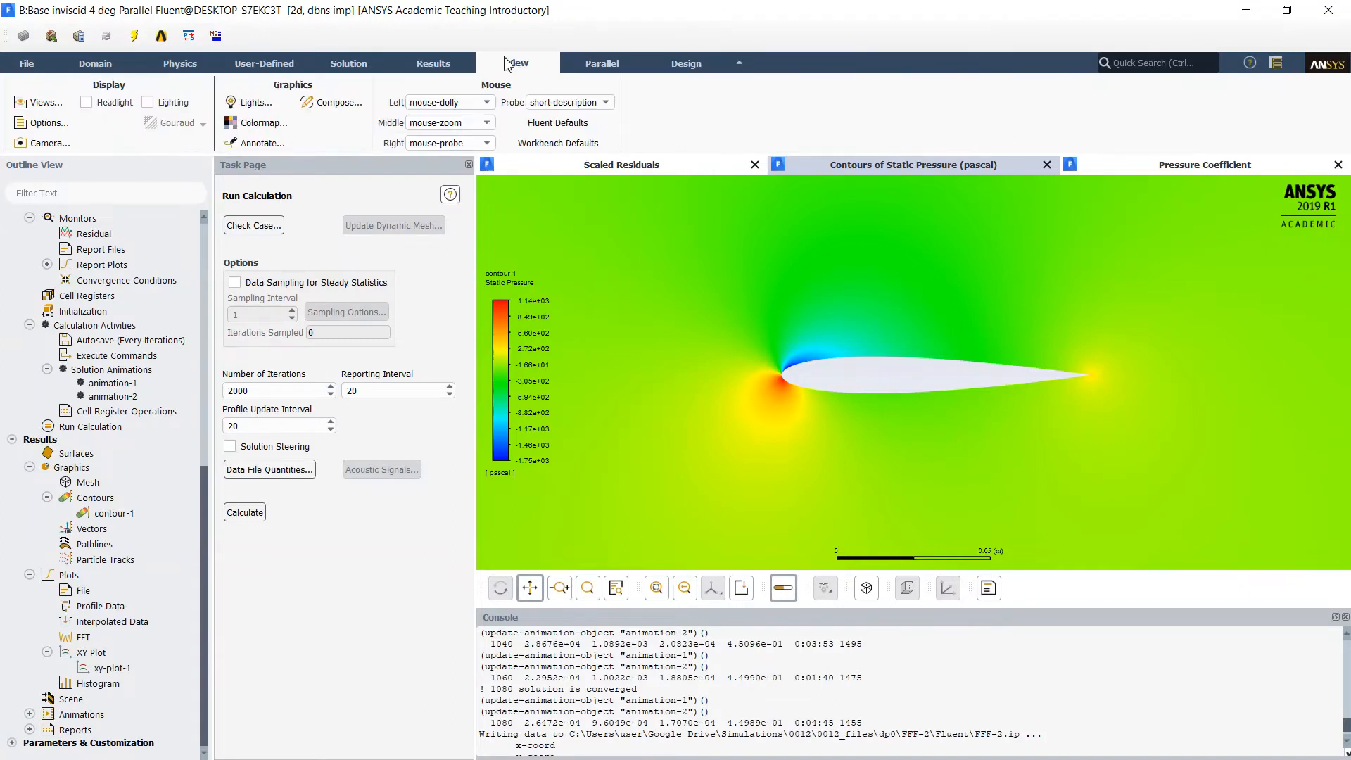
click(42, 102)
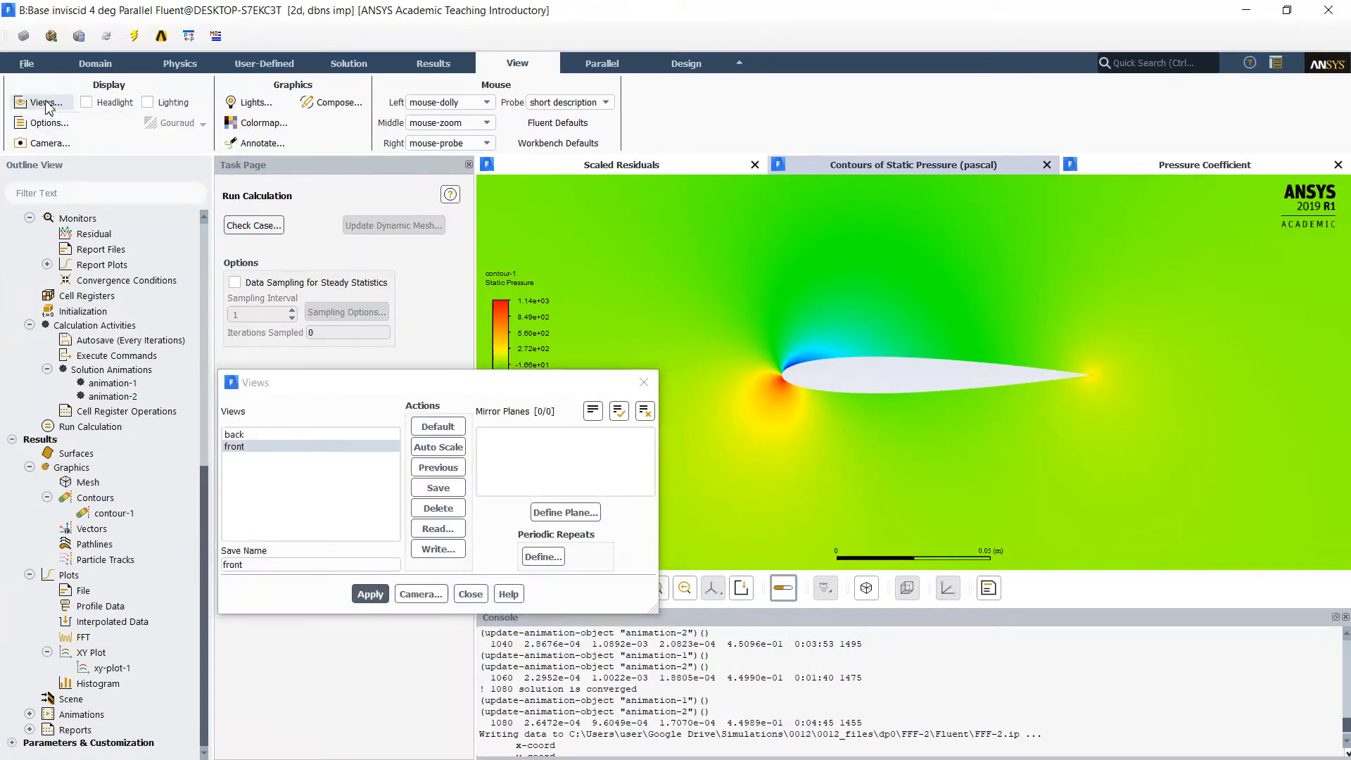
double_click(259, 451)
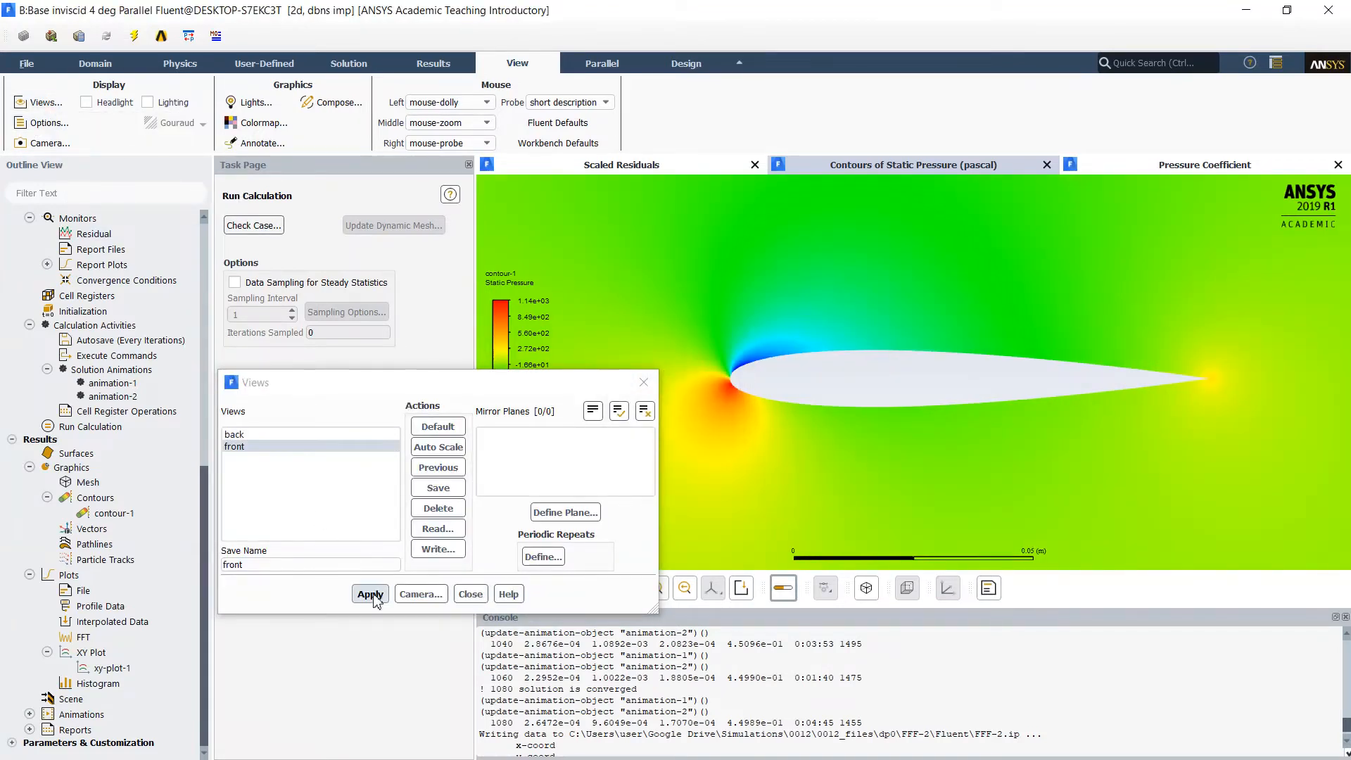
click(470, 593)
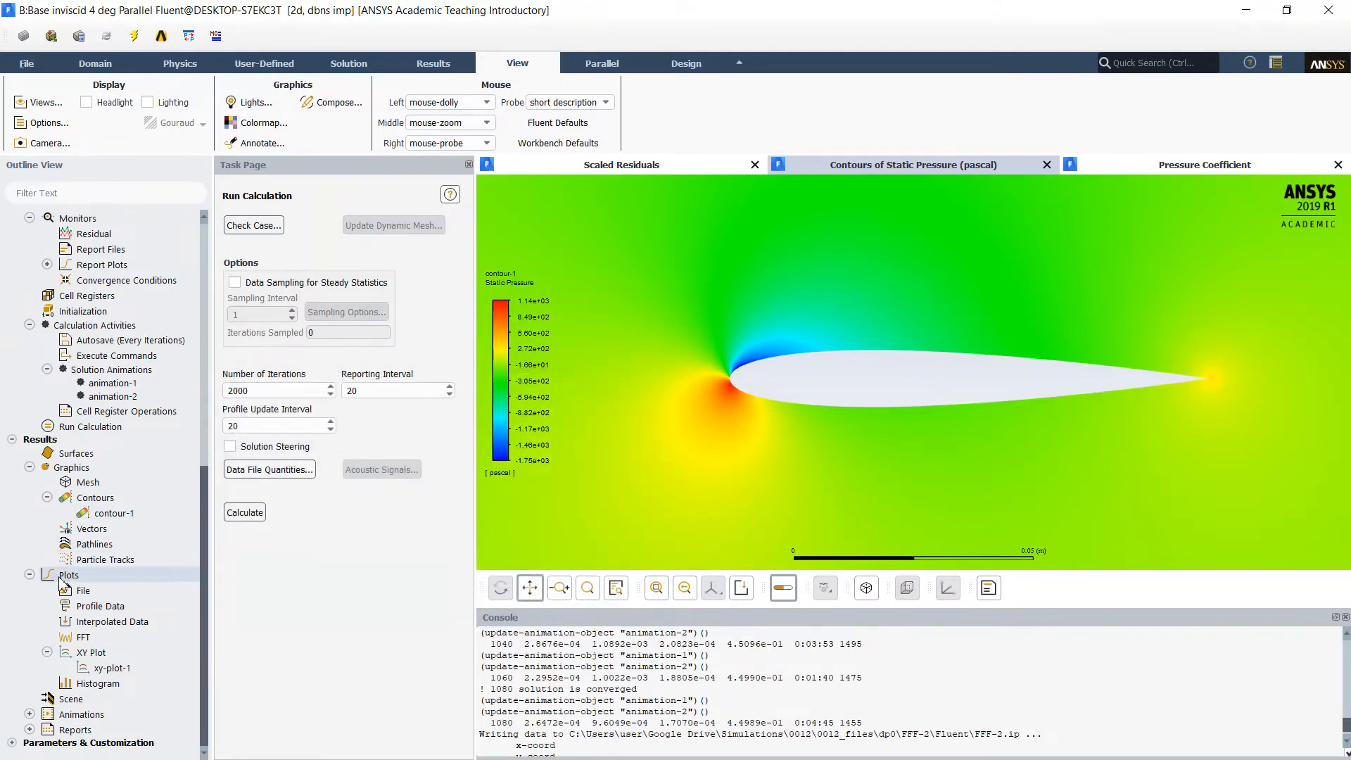
- Create and display the filled contour plot contour-2 of Velocity Magnitude around the airfoil
double_click(98, 499)
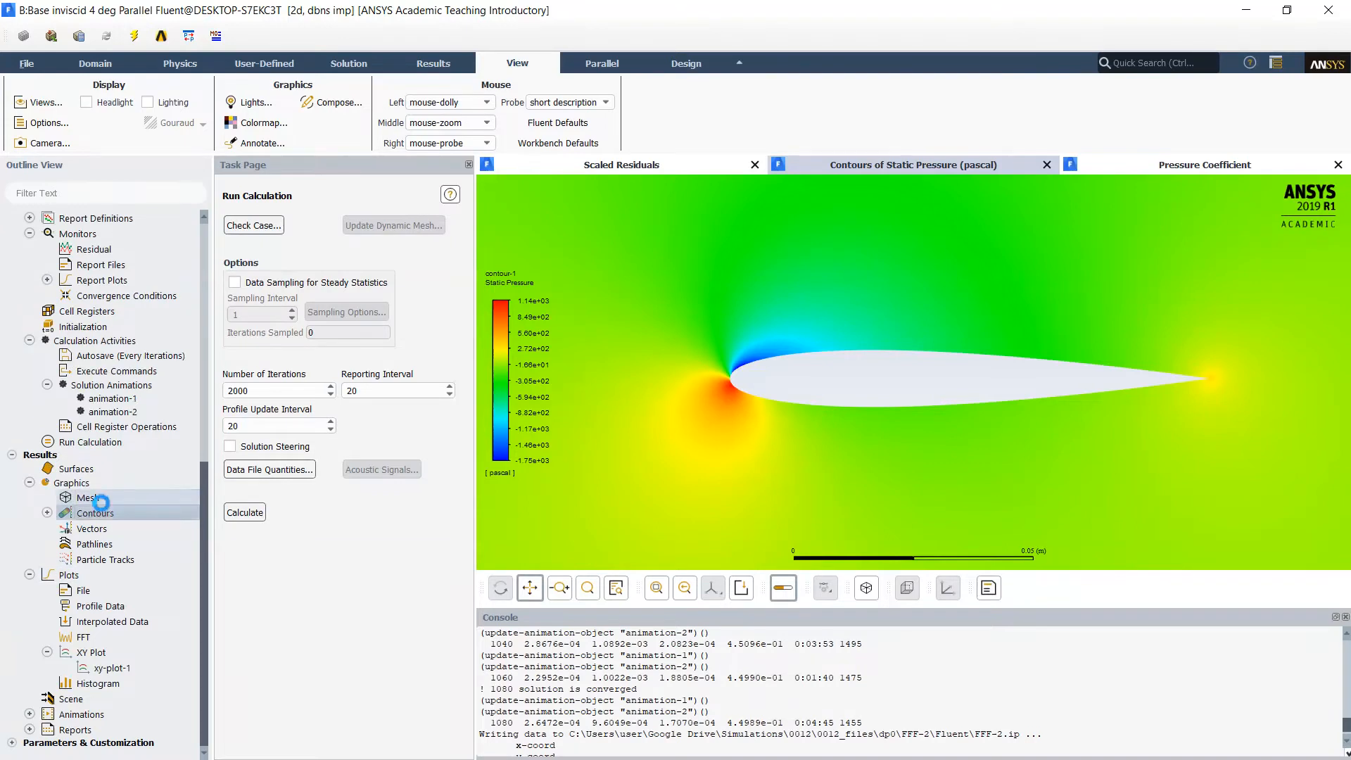
click(375, 452)
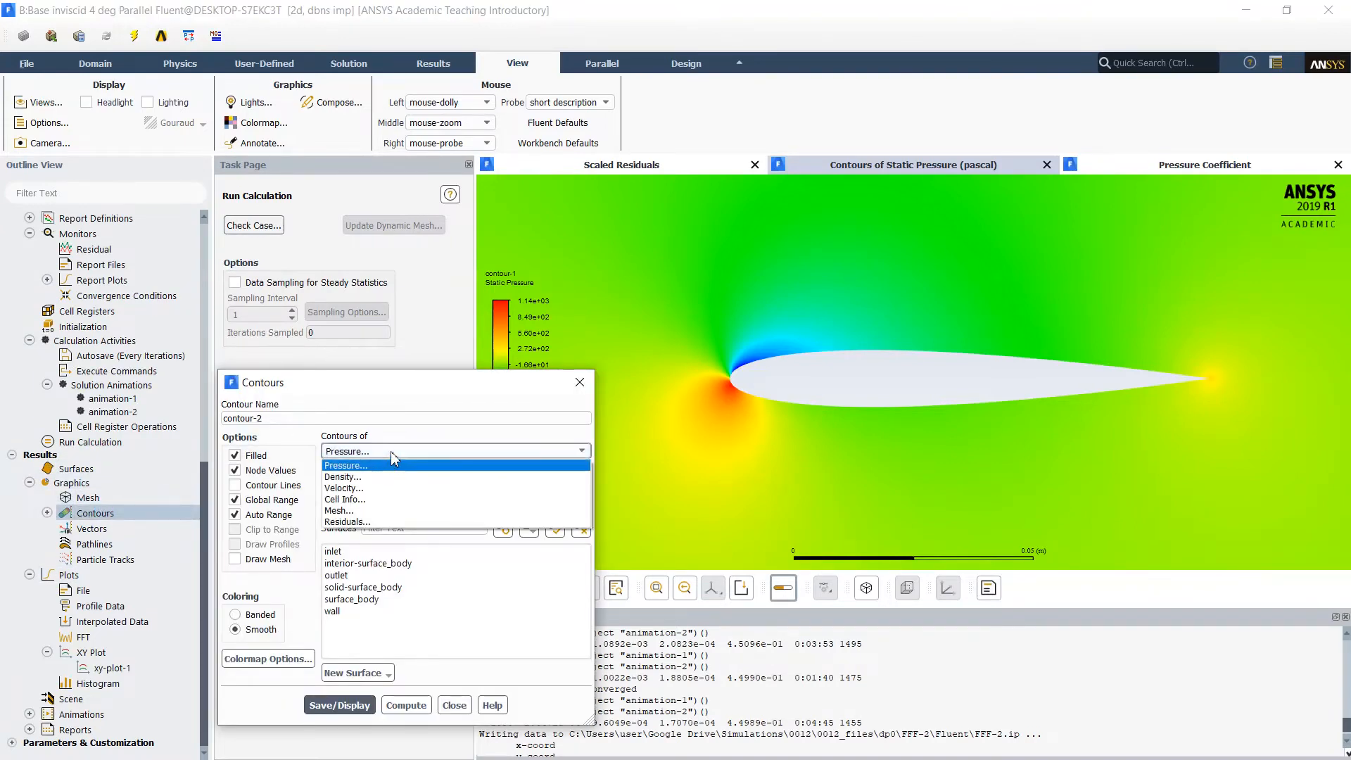
click(389, 466)
click(402, 454)
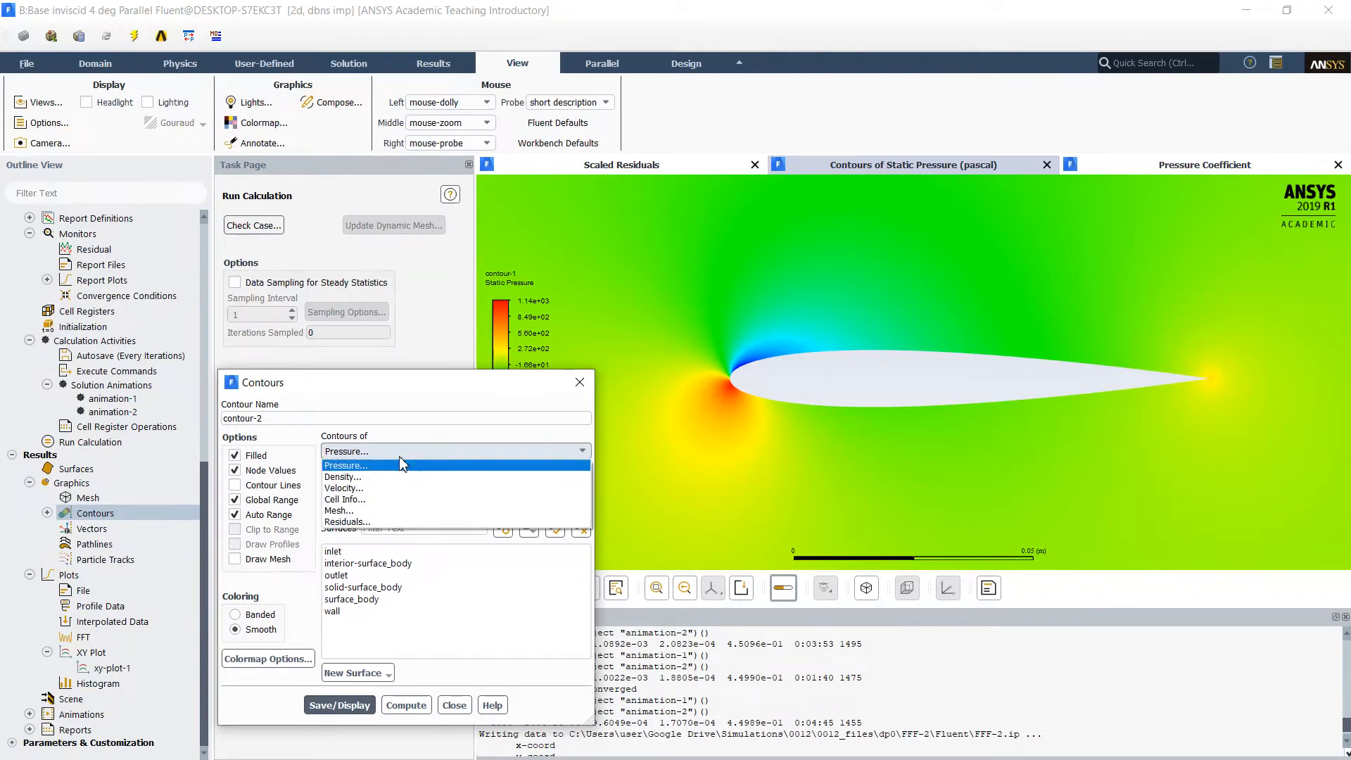
click(386, 491)
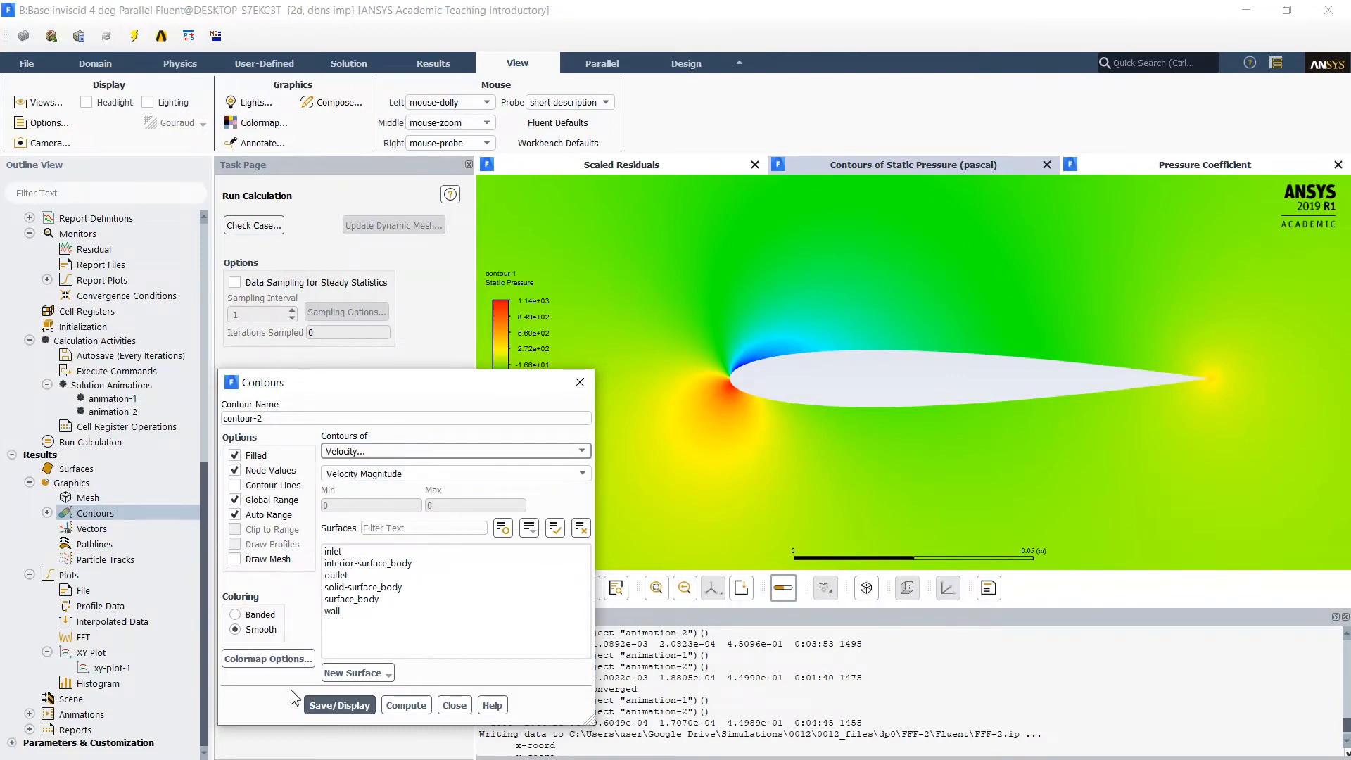
click(331, 701)
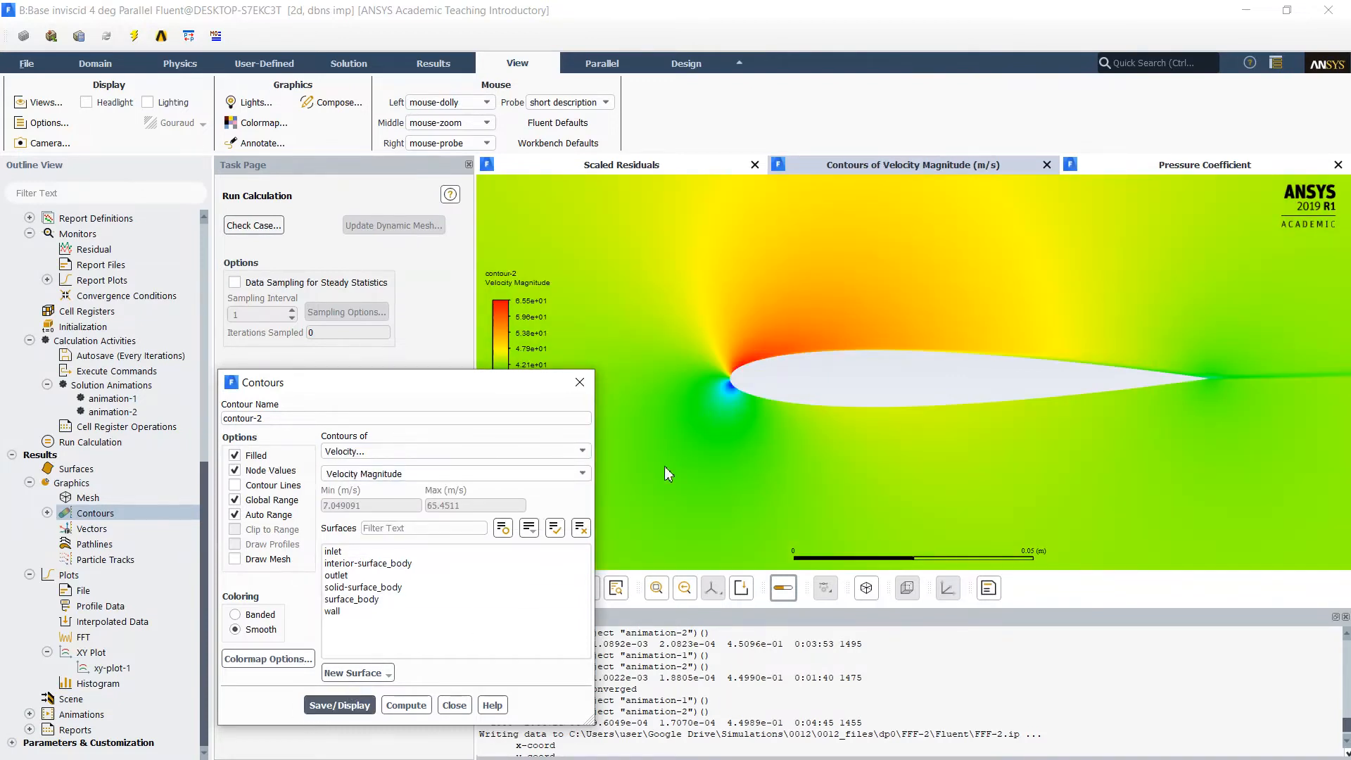
drag(554, 389, 380, 297)
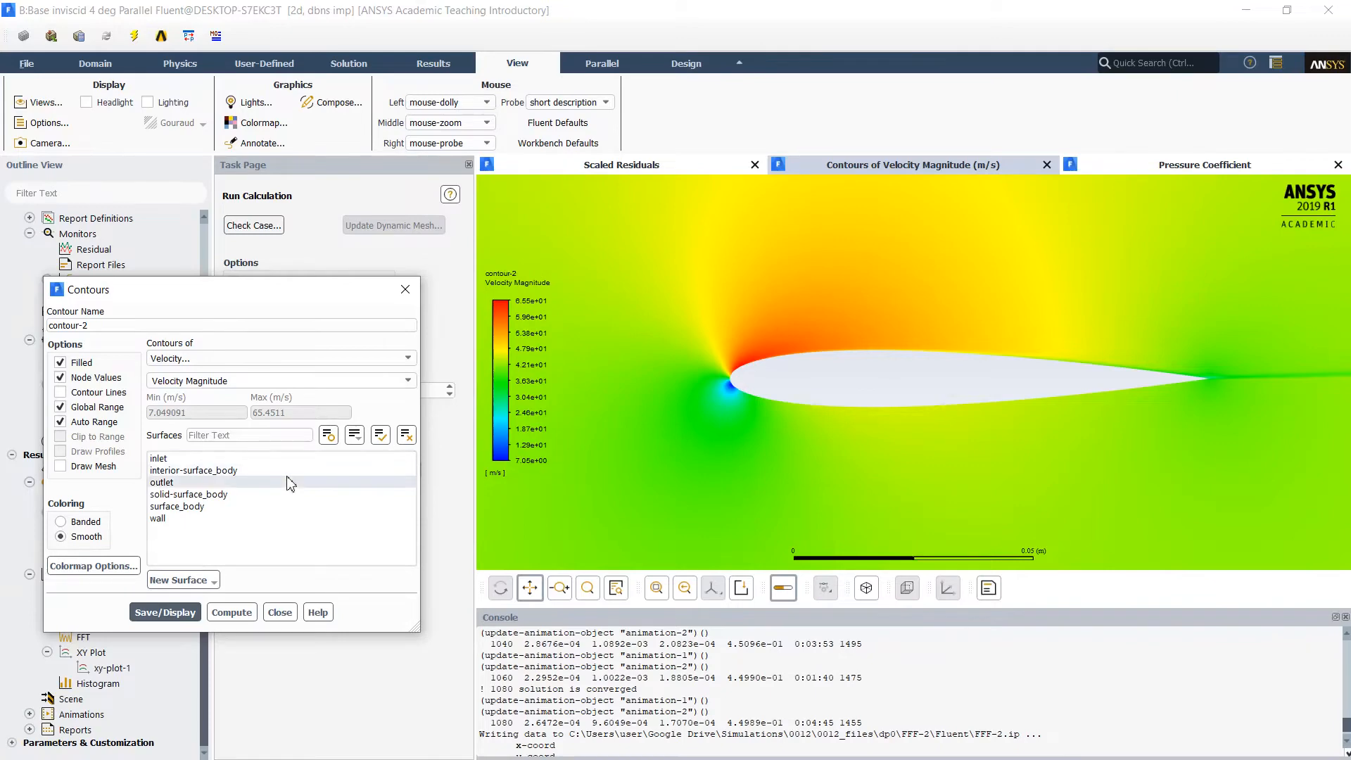
click(279, 612)
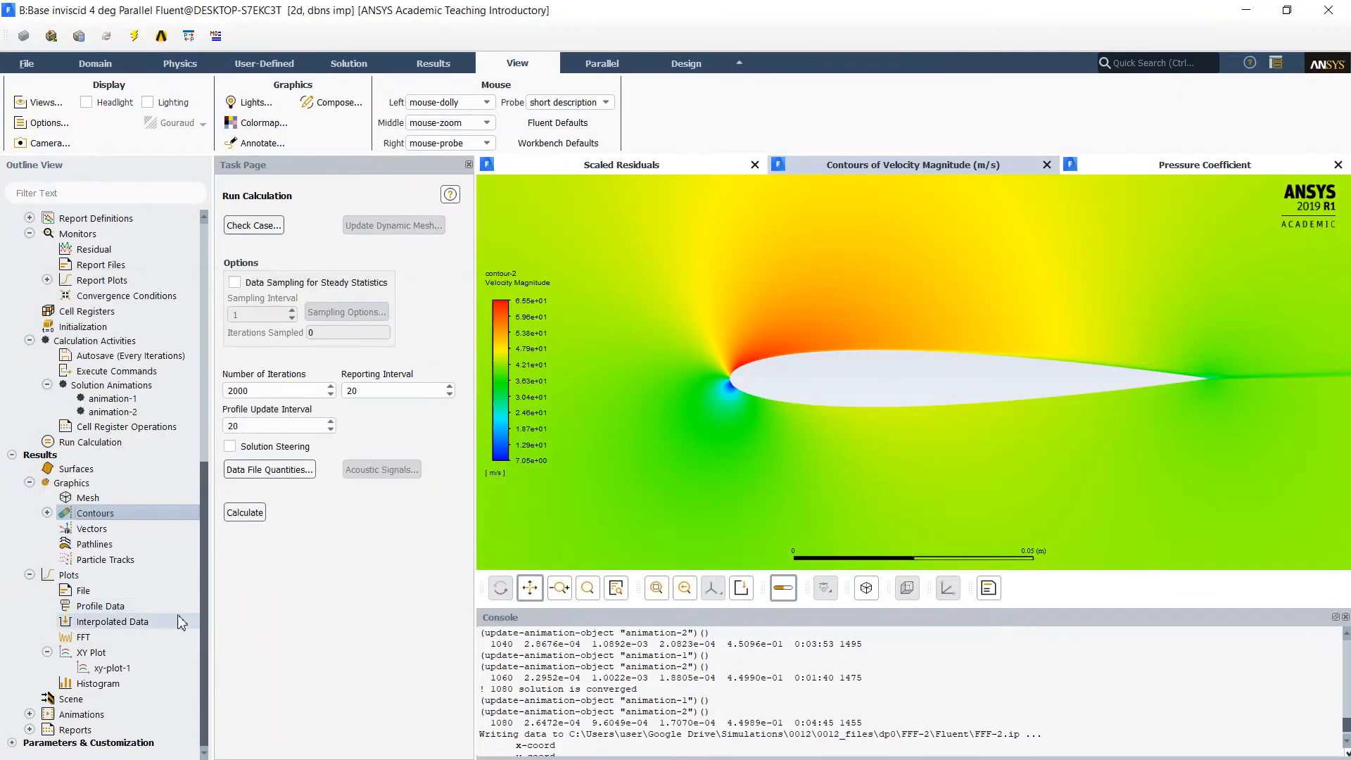
- Create and display the velocity vector plot vector-1 coloured by Velocity Magnitude, with a skip of 20
click(95, 529)
double_click(95, 529)
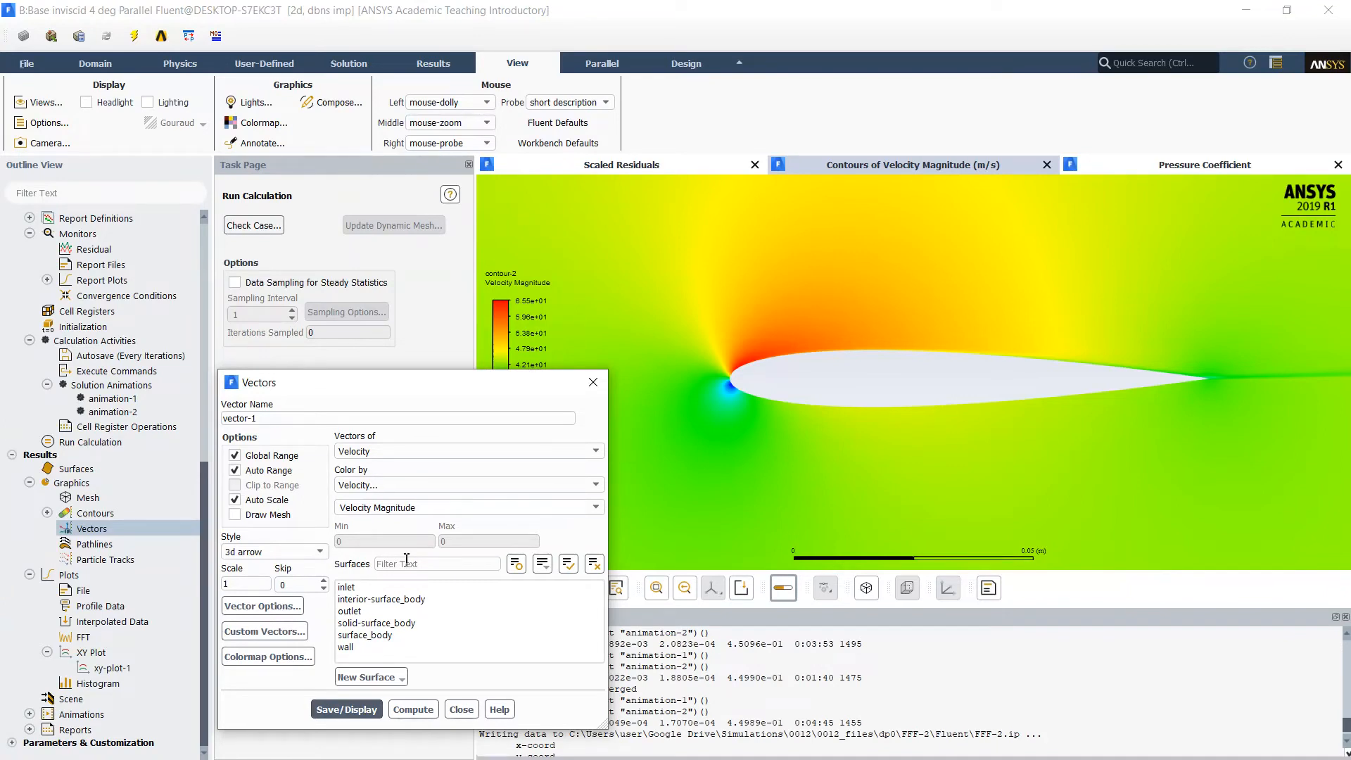
click(347, 709)
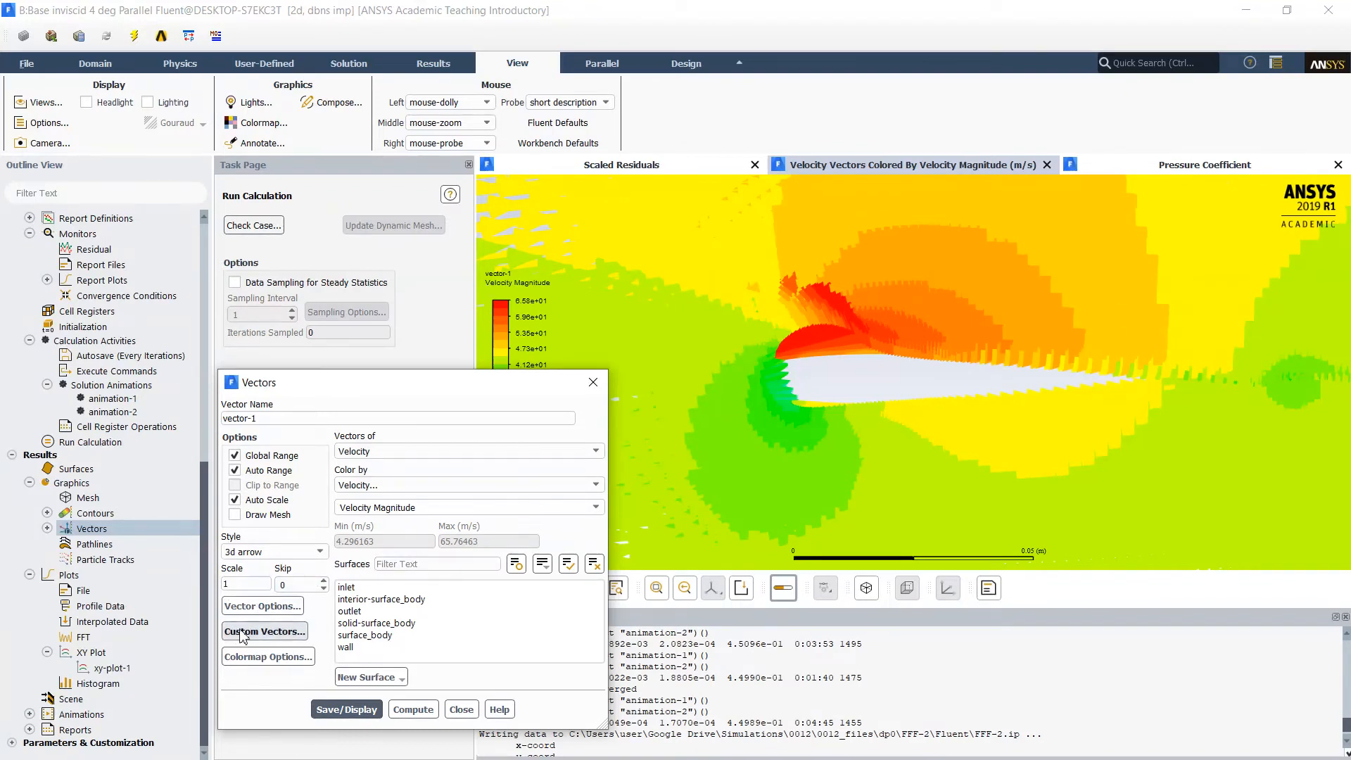
double_click(296, 587)
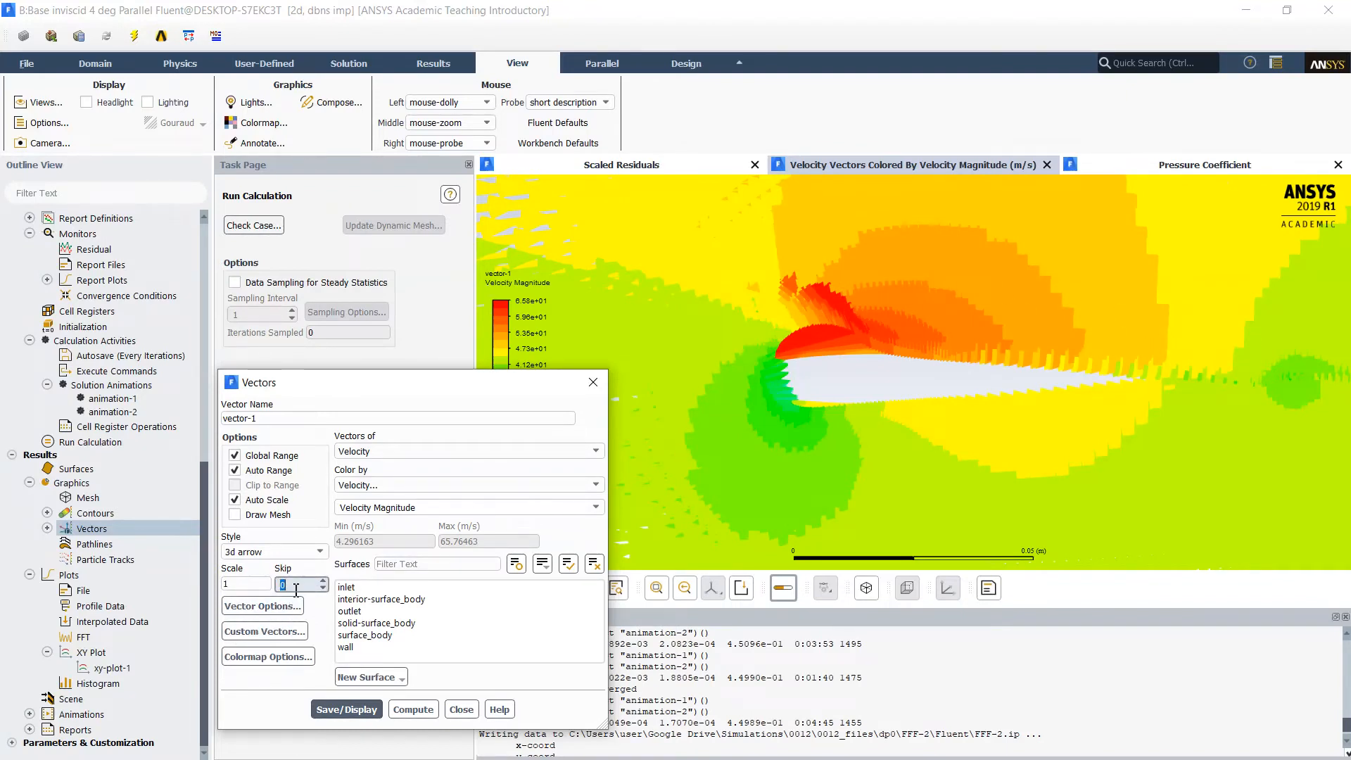
text(20)
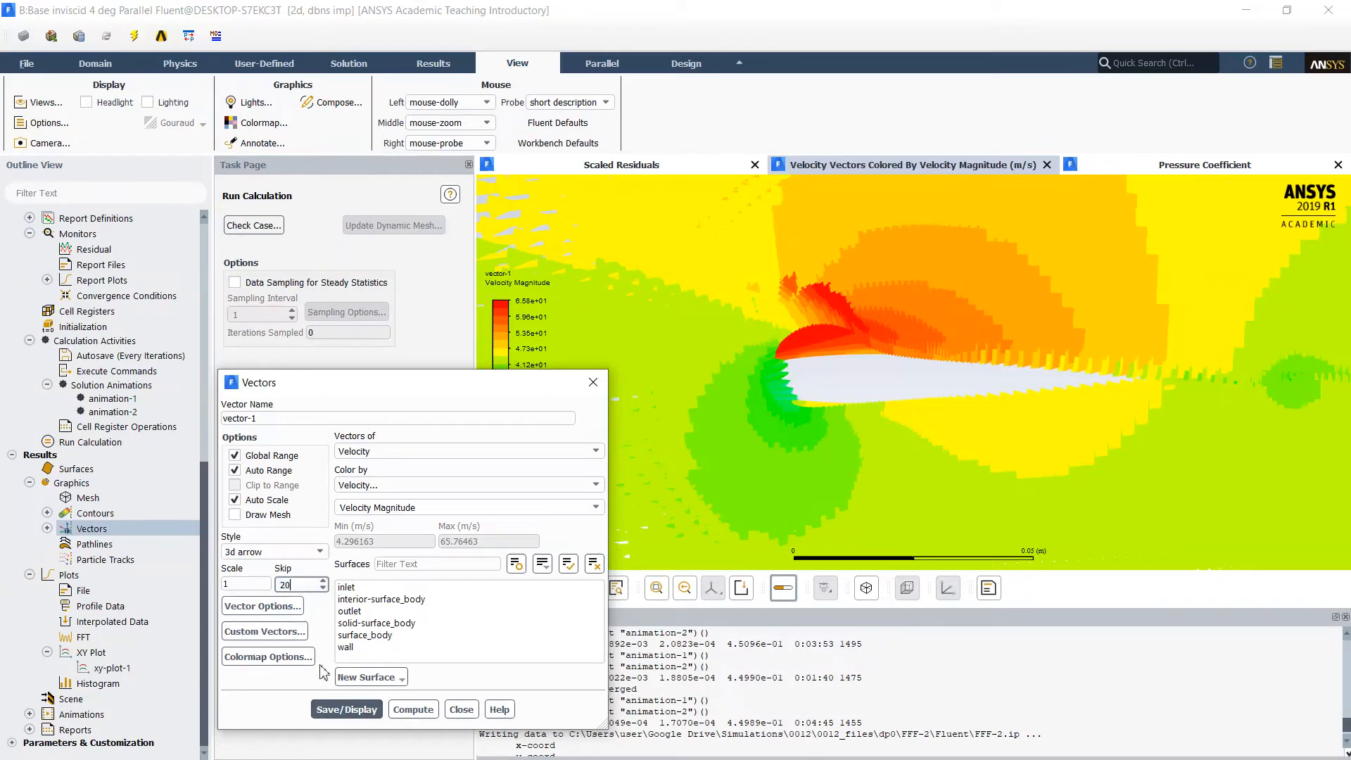
click(346, 710)
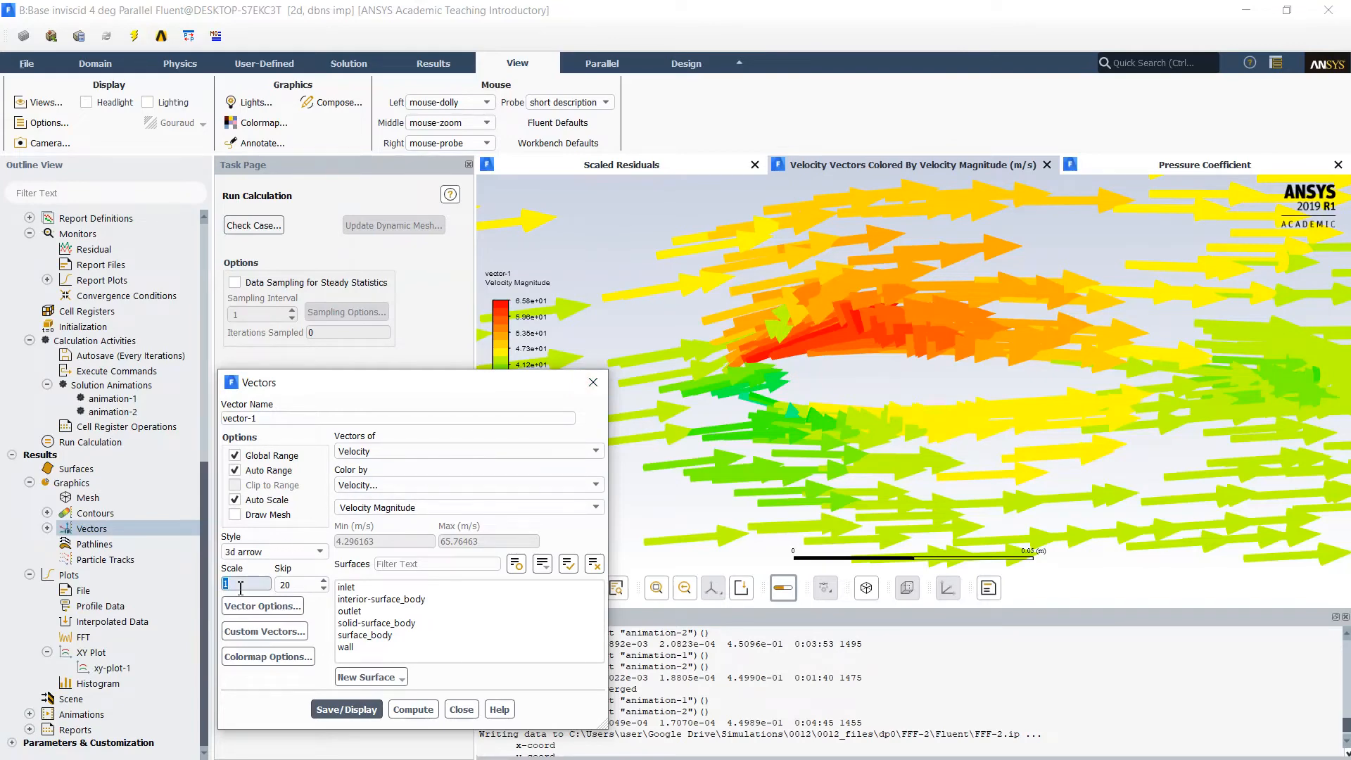
- Set the vector scale to 0.5 and the skip to 25, and redisplay the velocity vectors
click(347, 711)
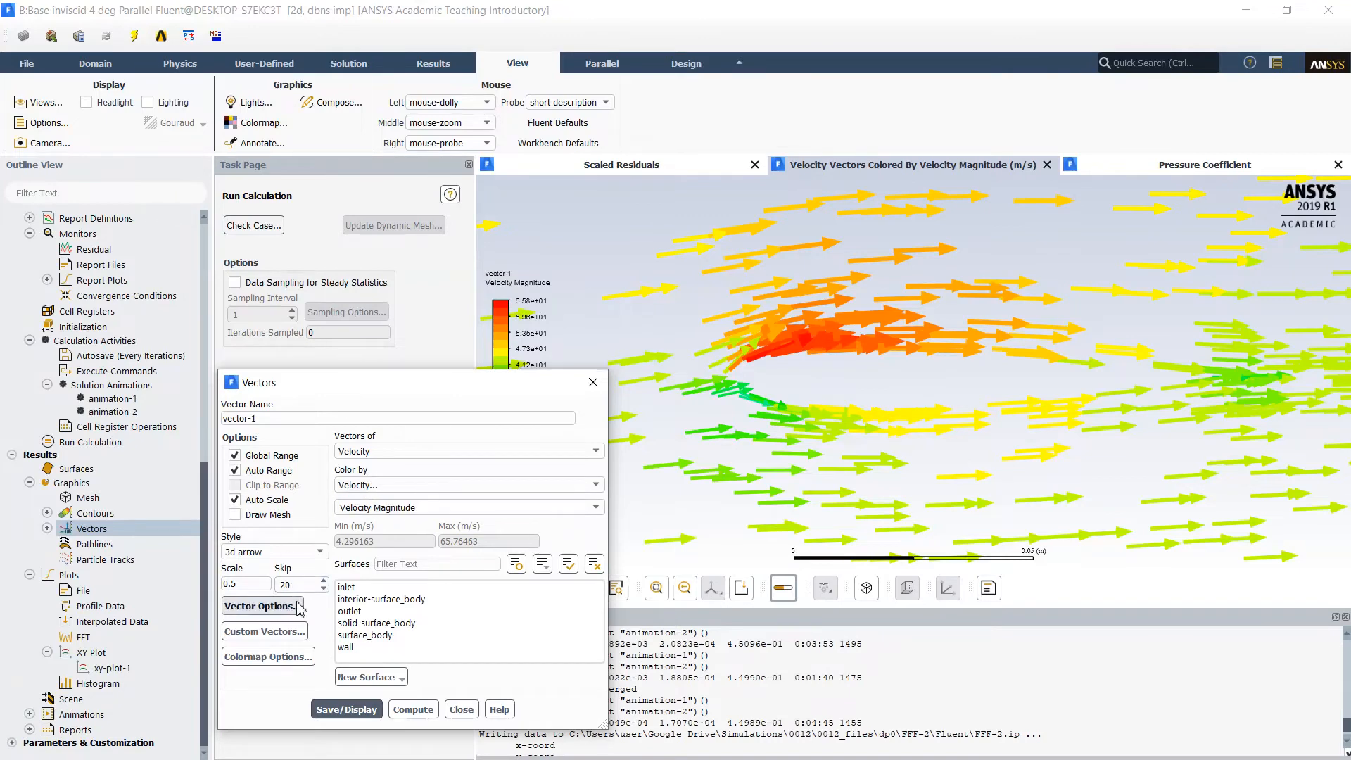
click(312, 584)
text(25)
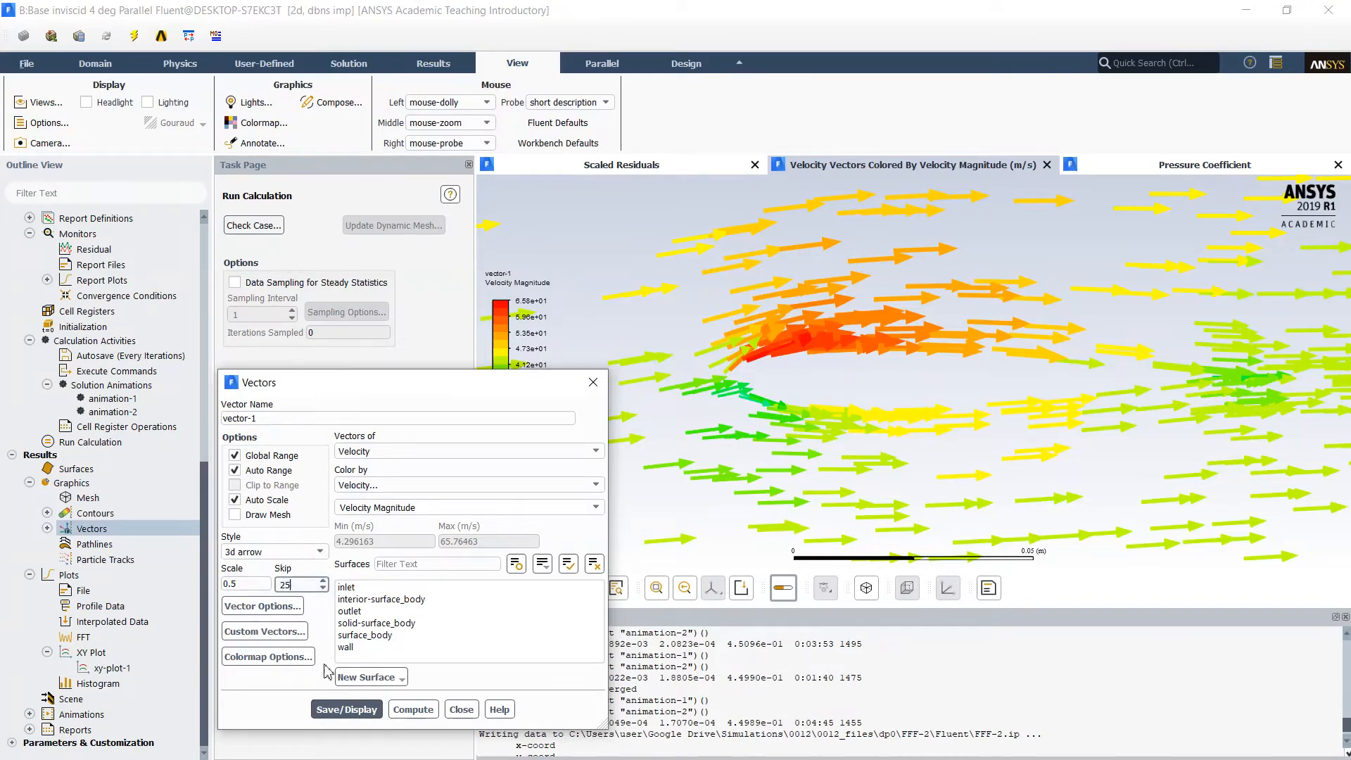
click(338, 710)
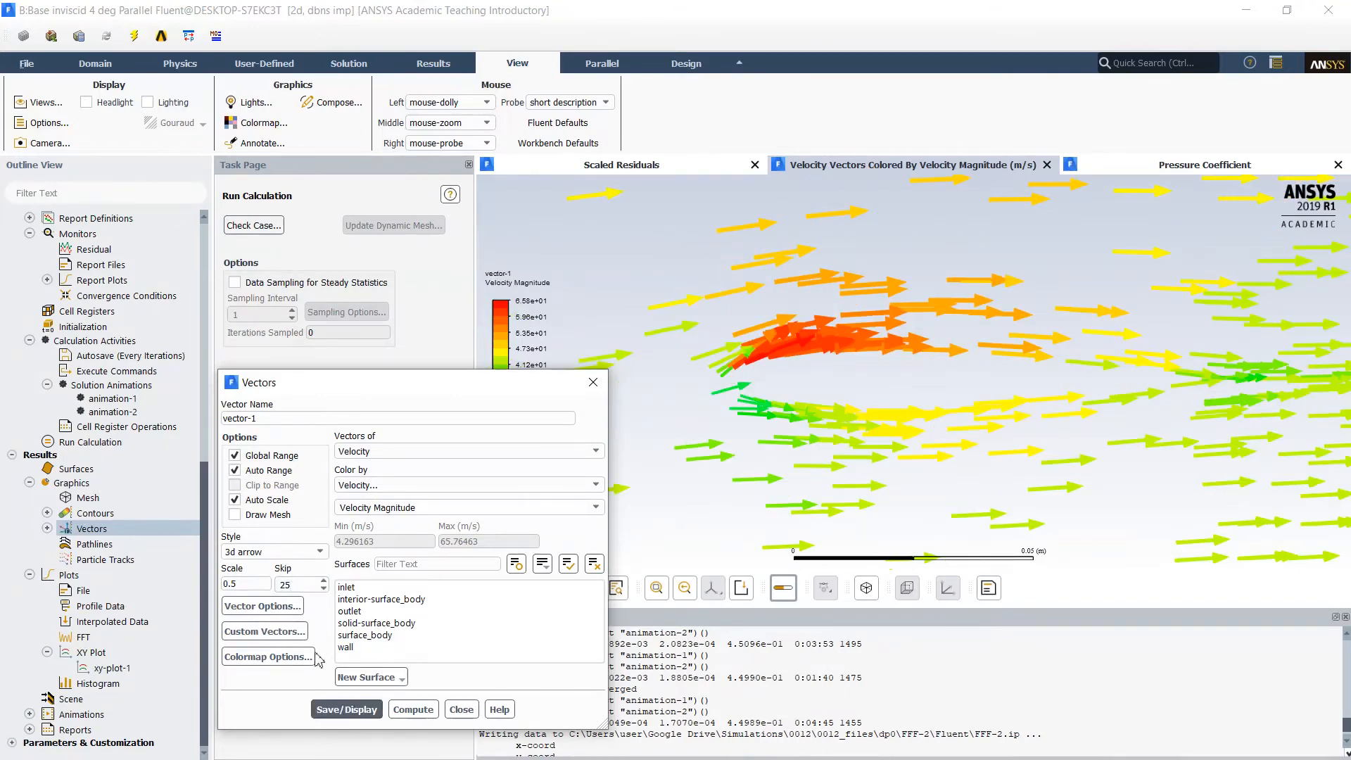
- Overlay the mesh edges of only the wall surface on the velocity vector plot
click(262, 521)
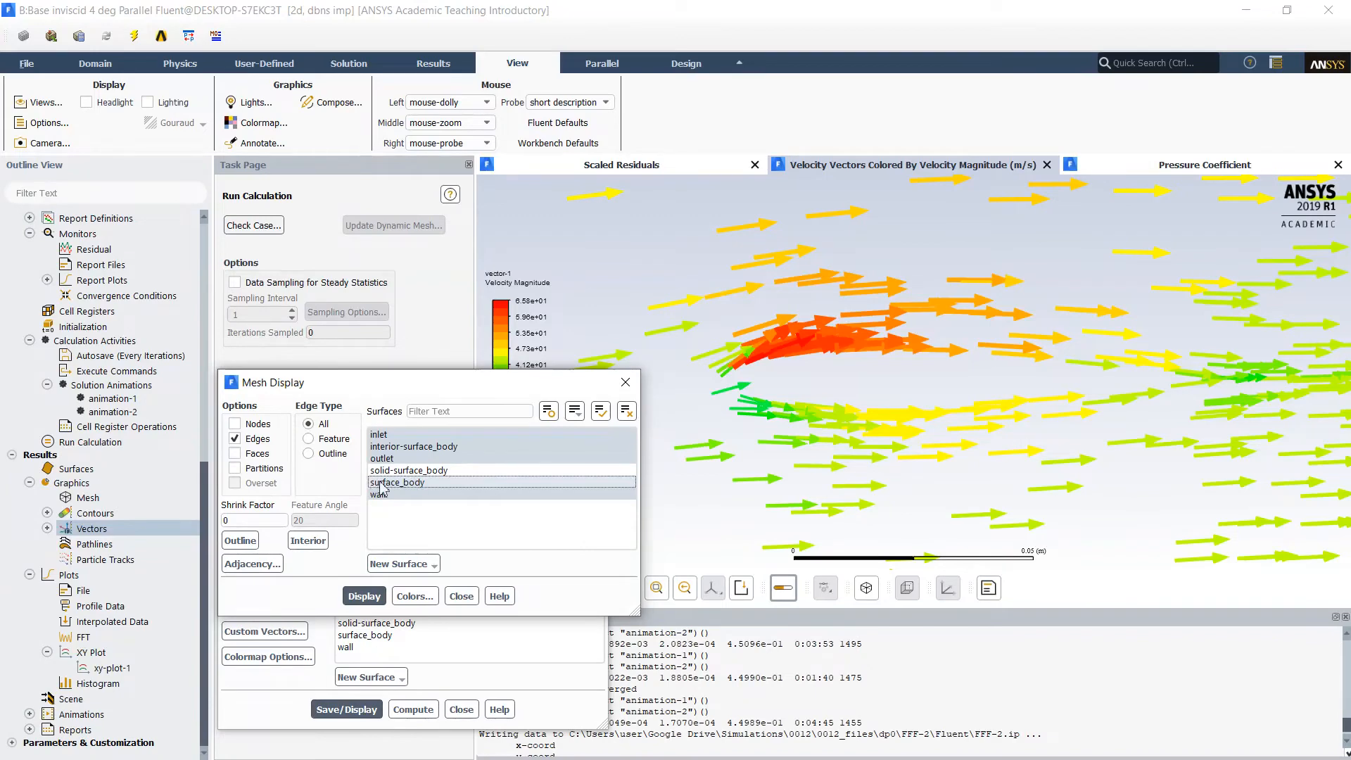
click(410, 449)
click(409, 437)
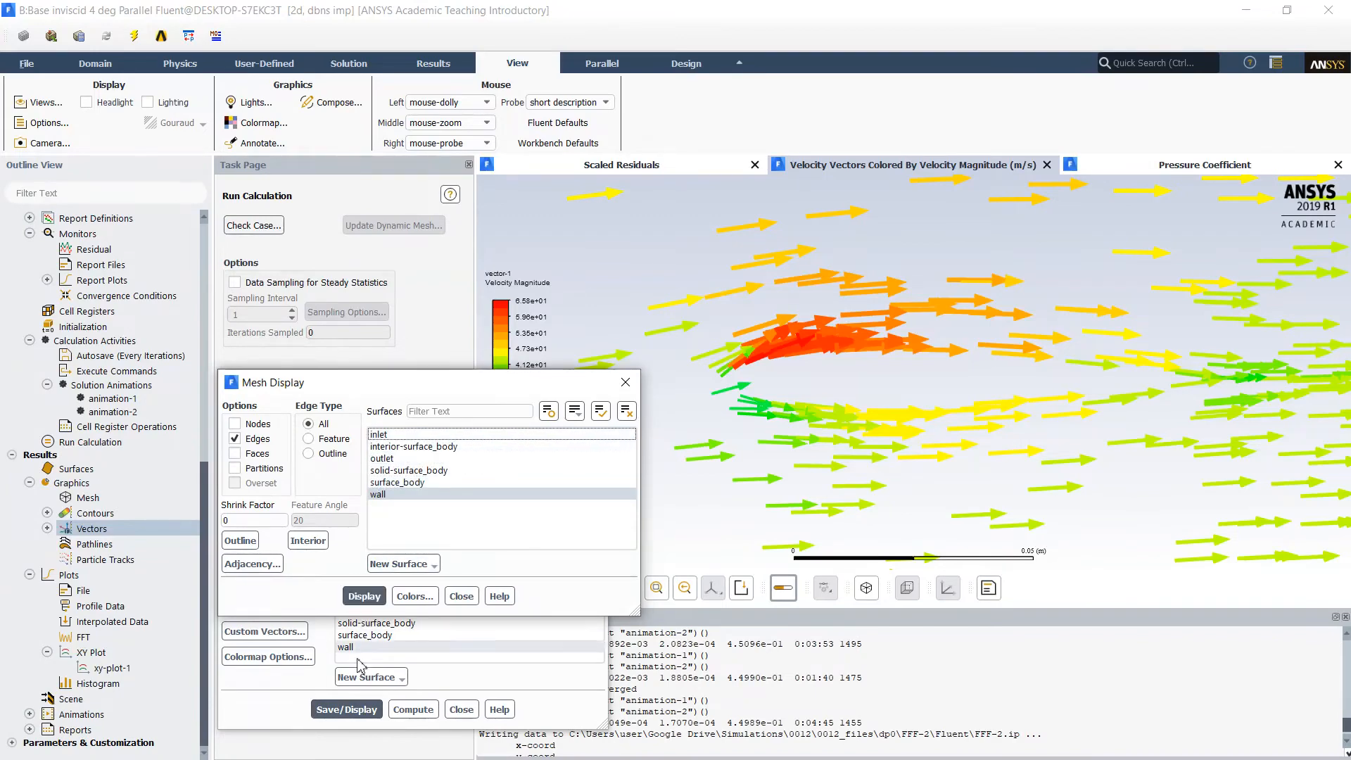
click(347, 709)
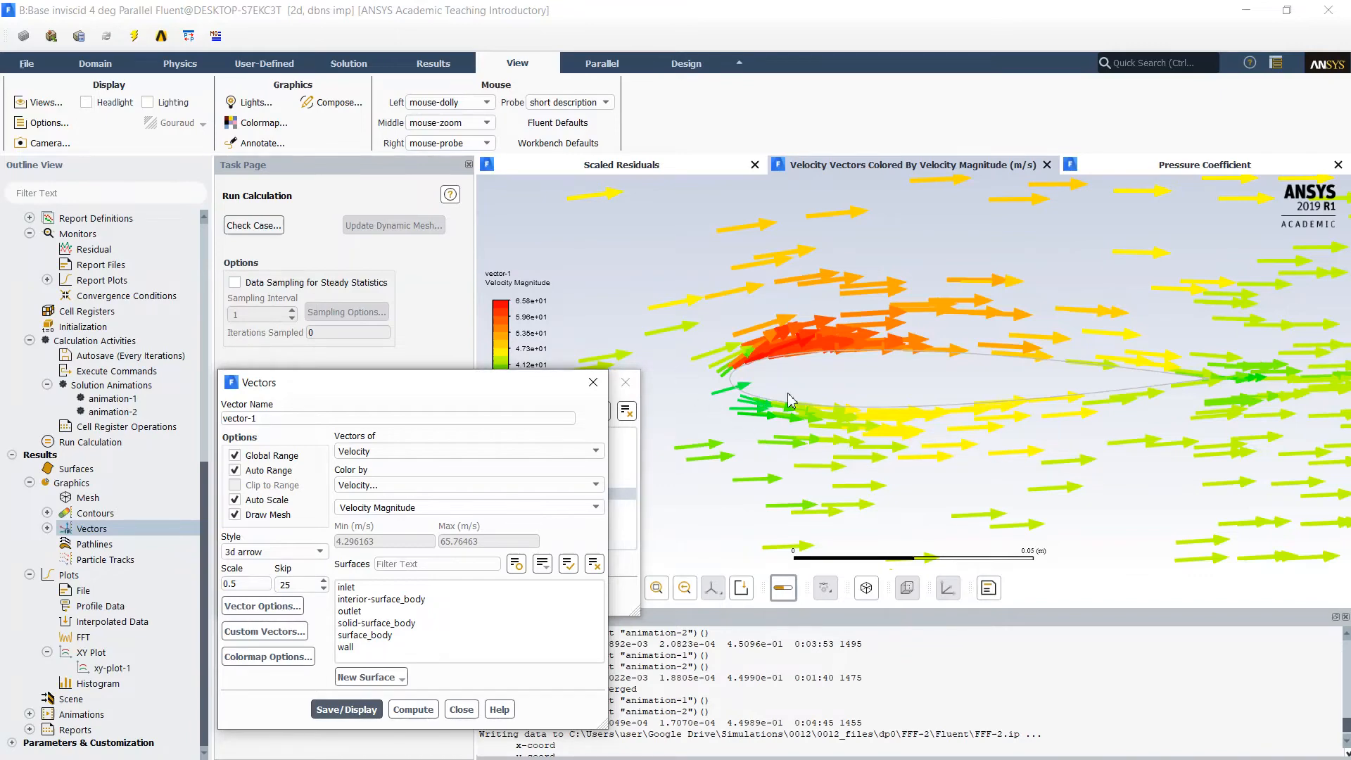
click(477, 710)
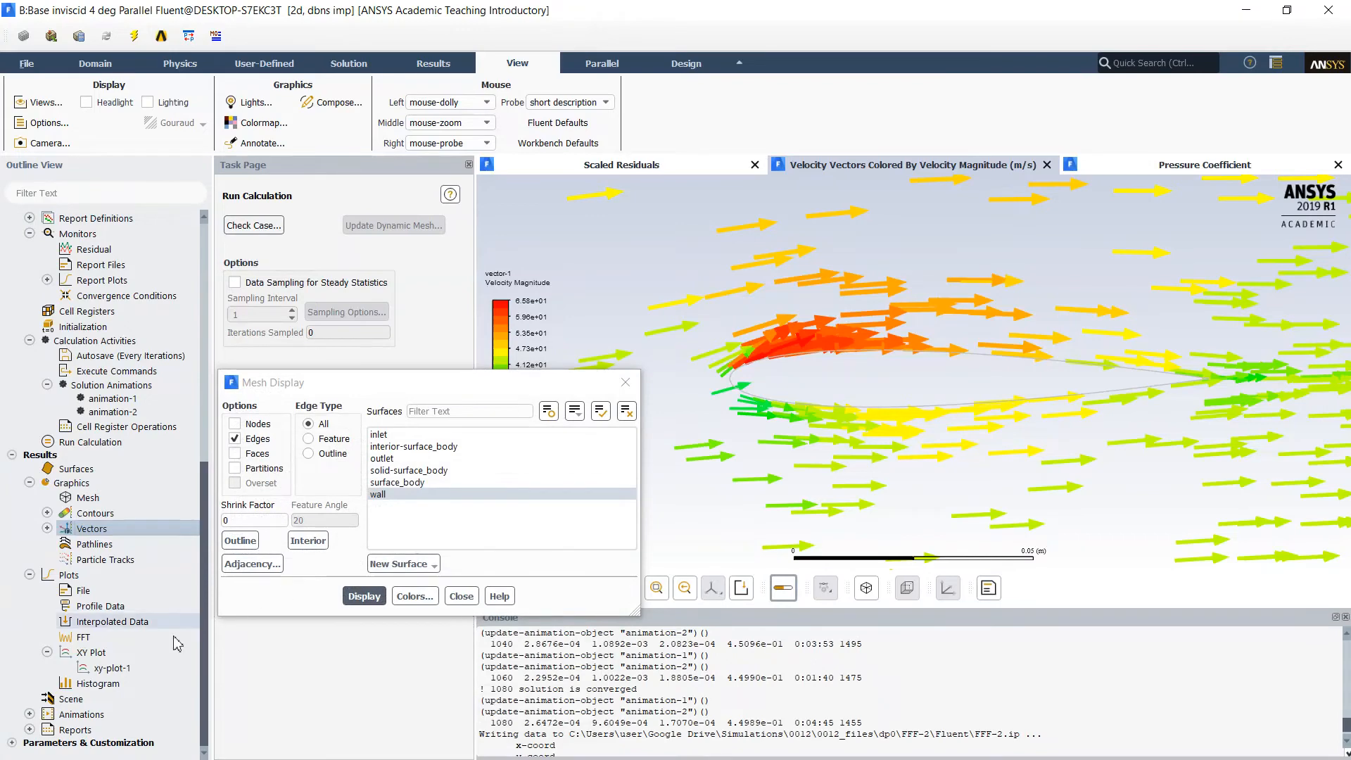
- Create and display the pathlines plot pathlines-1 released from the inlet, coloured by Particle ID, and close the leftover mesh display settings
double_click(98, 546)
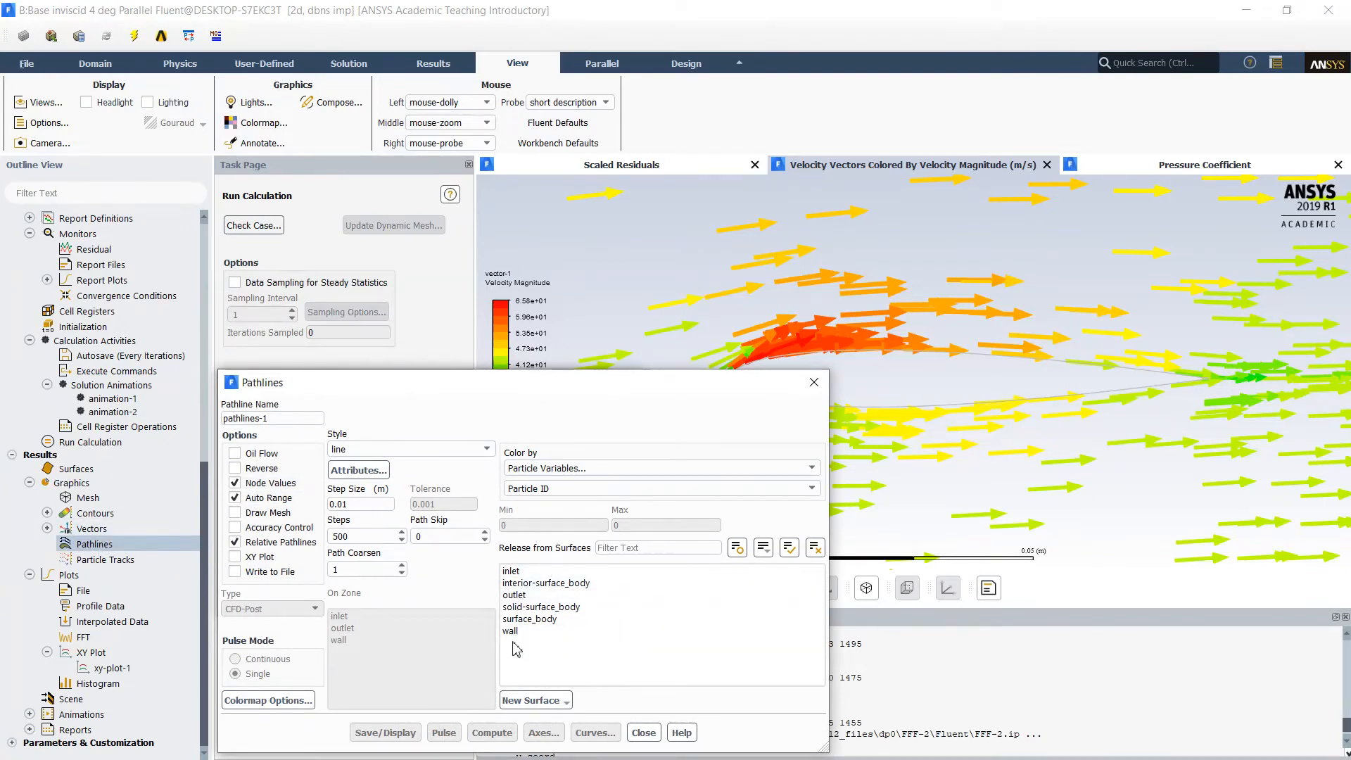
click(524, 571)
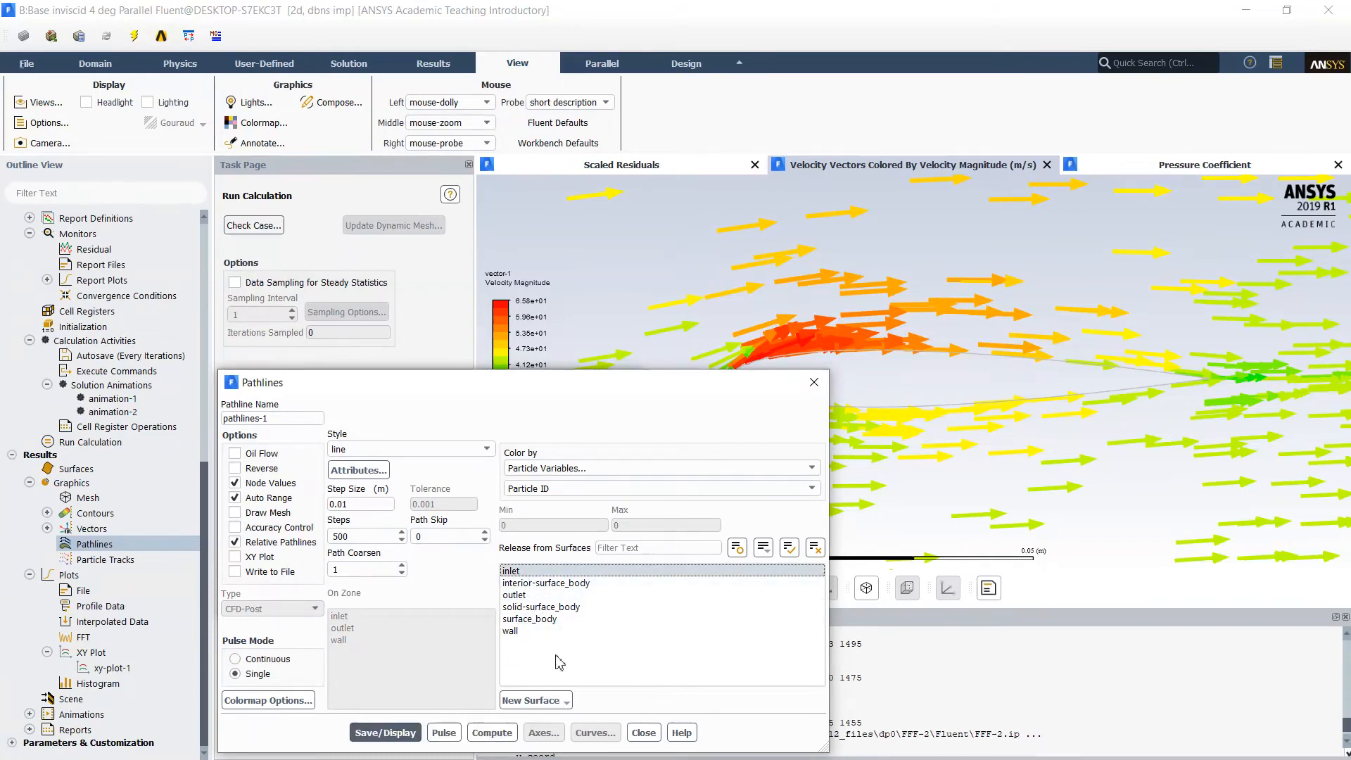
click(384, 732)
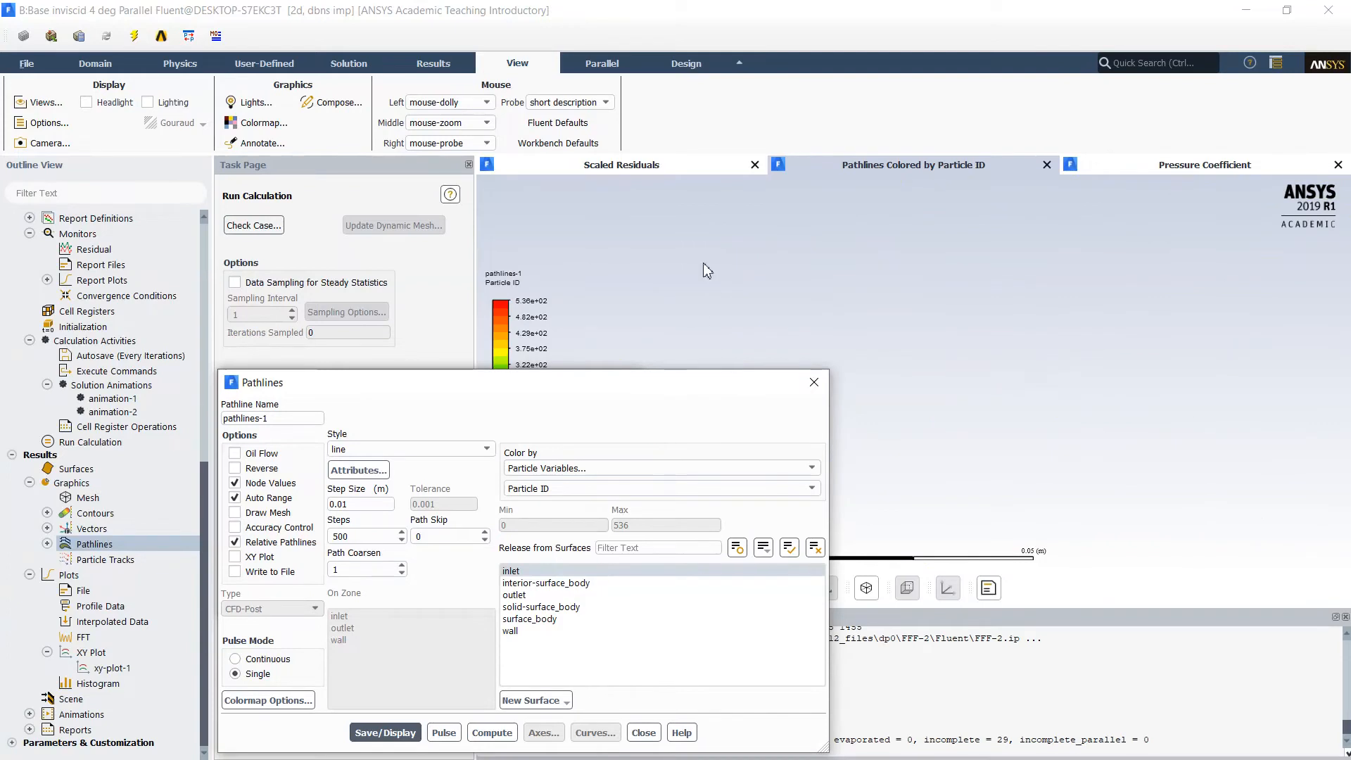
drag(597, 382, 408, 153)
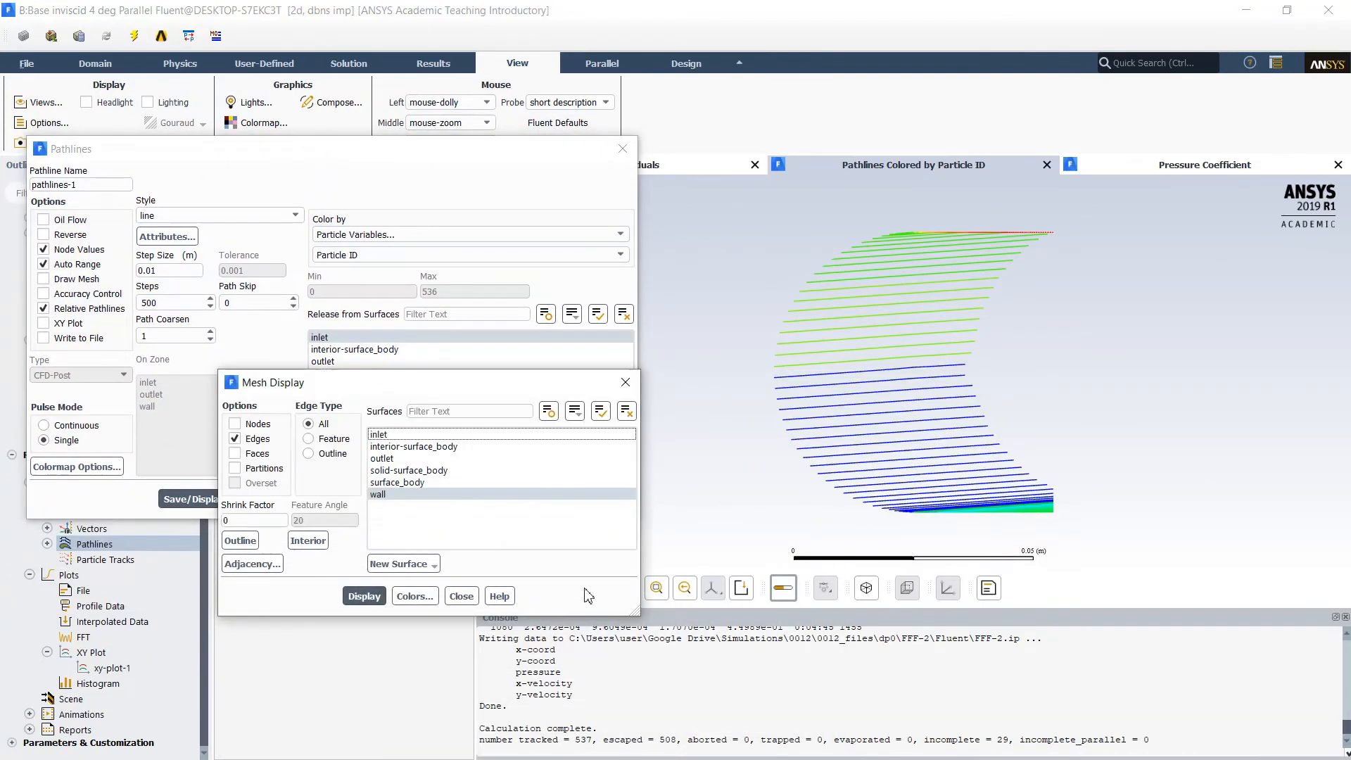
click(626, 383)
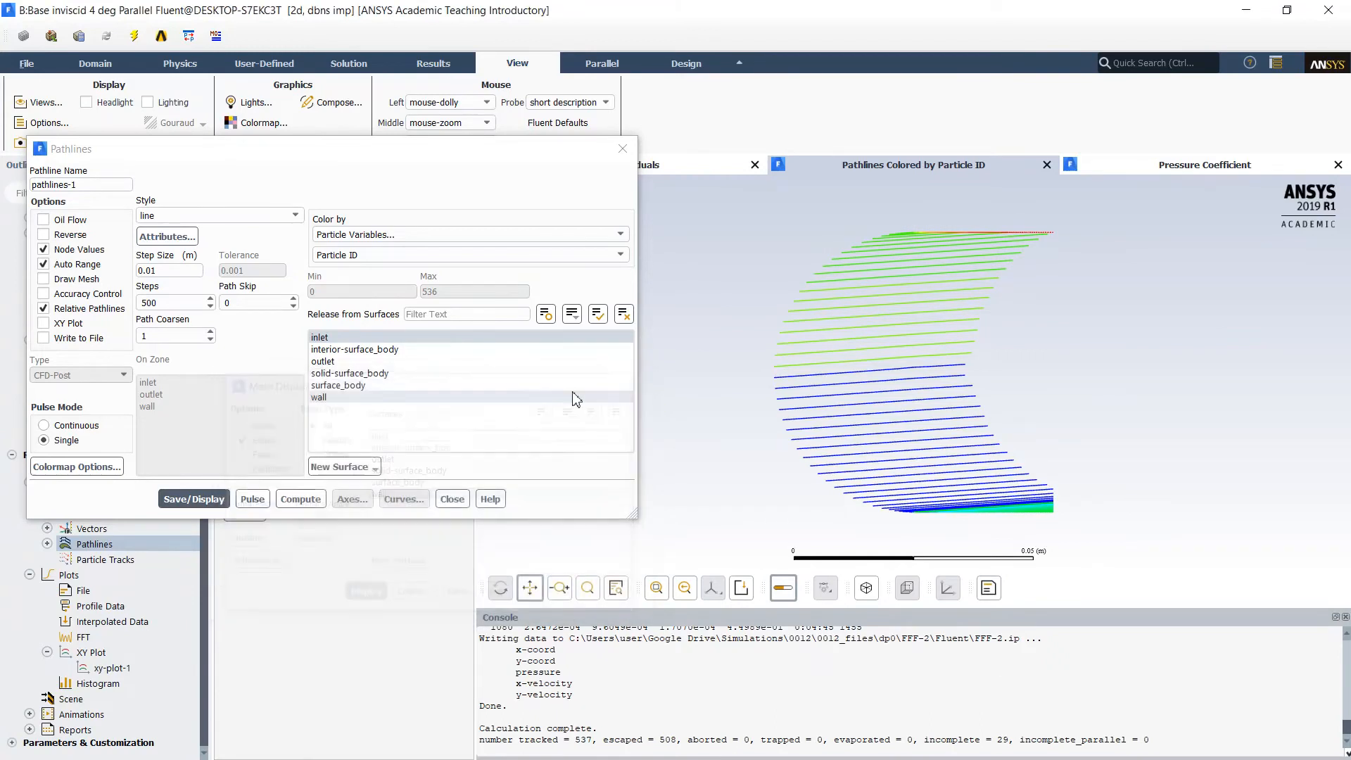
- Set the pathline steps to 1000 and redisplay the pathlines released from the inlet
click(178, 302)
text(100)
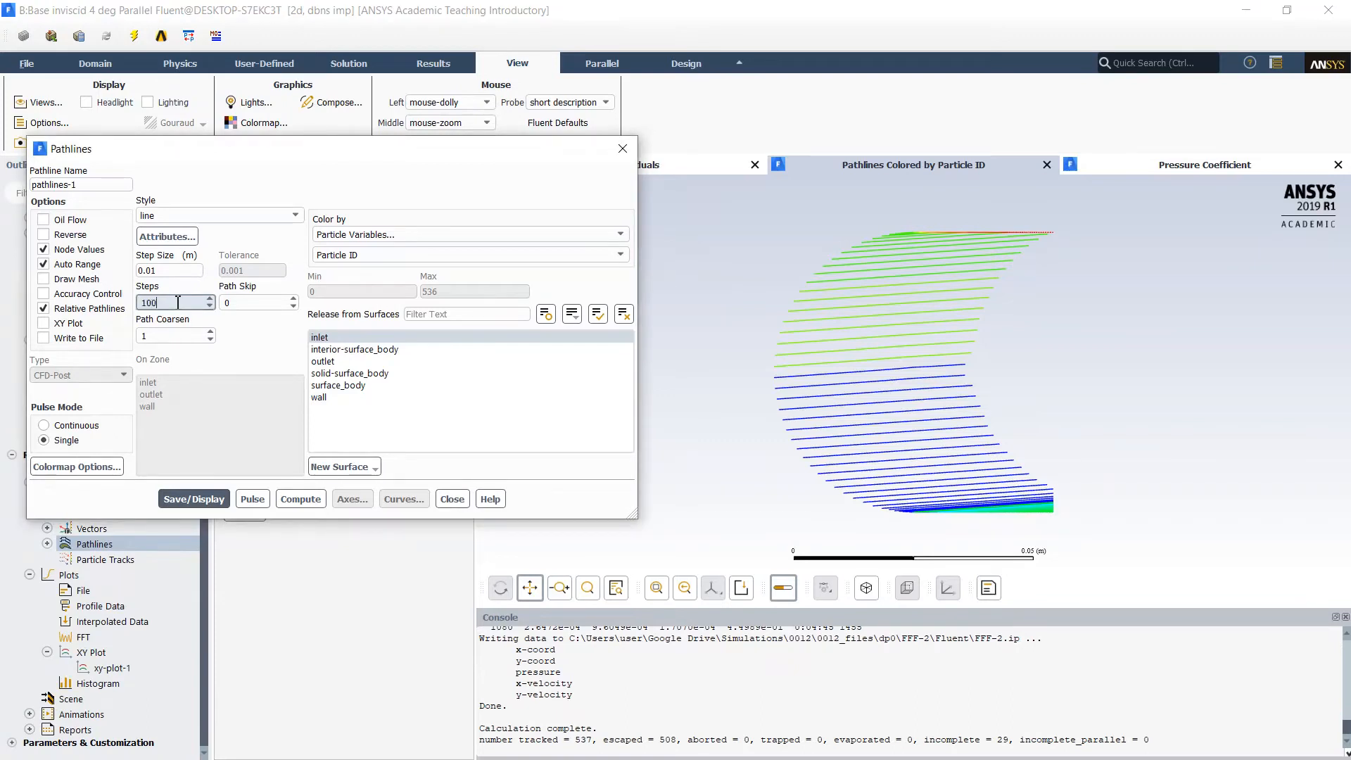
text(0)
click(200, 501)
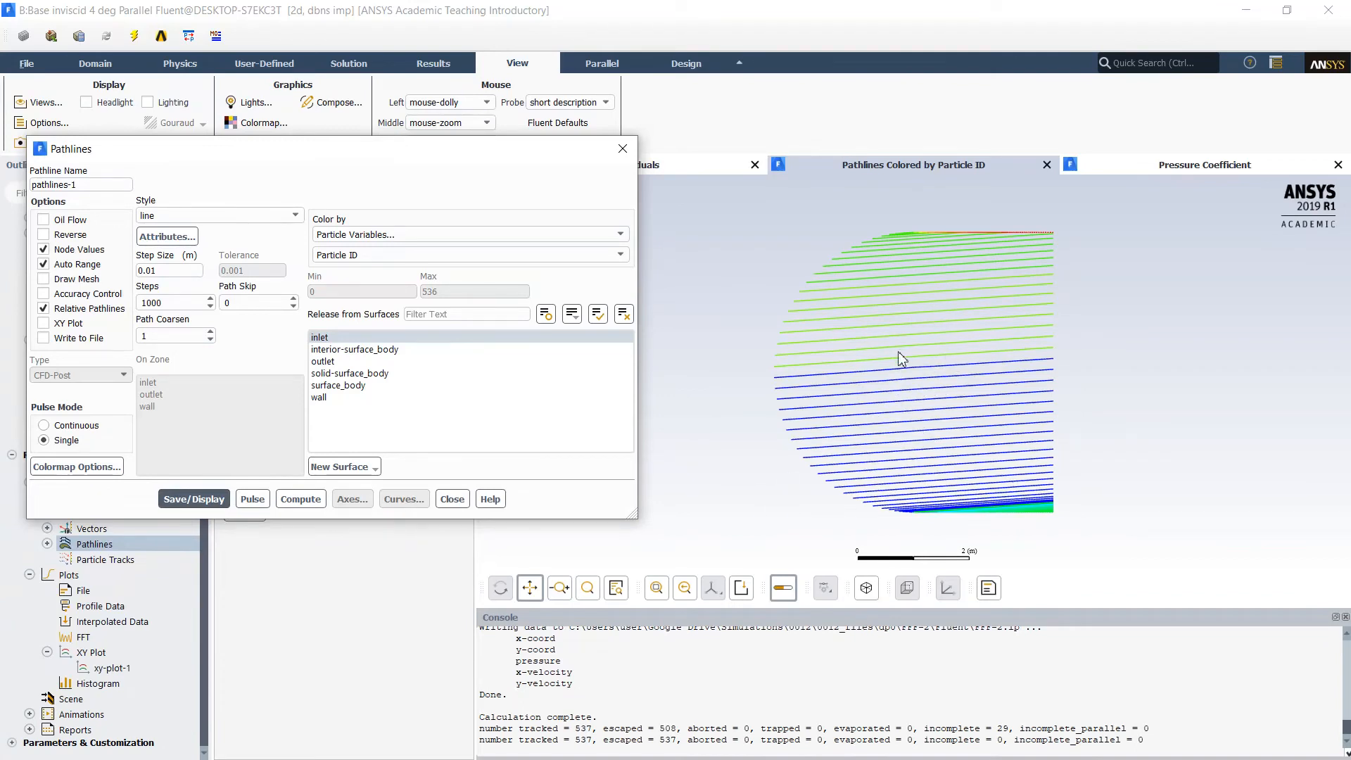
scroll(926, 393, down, 2)
scroll(926, 393, up, 4)
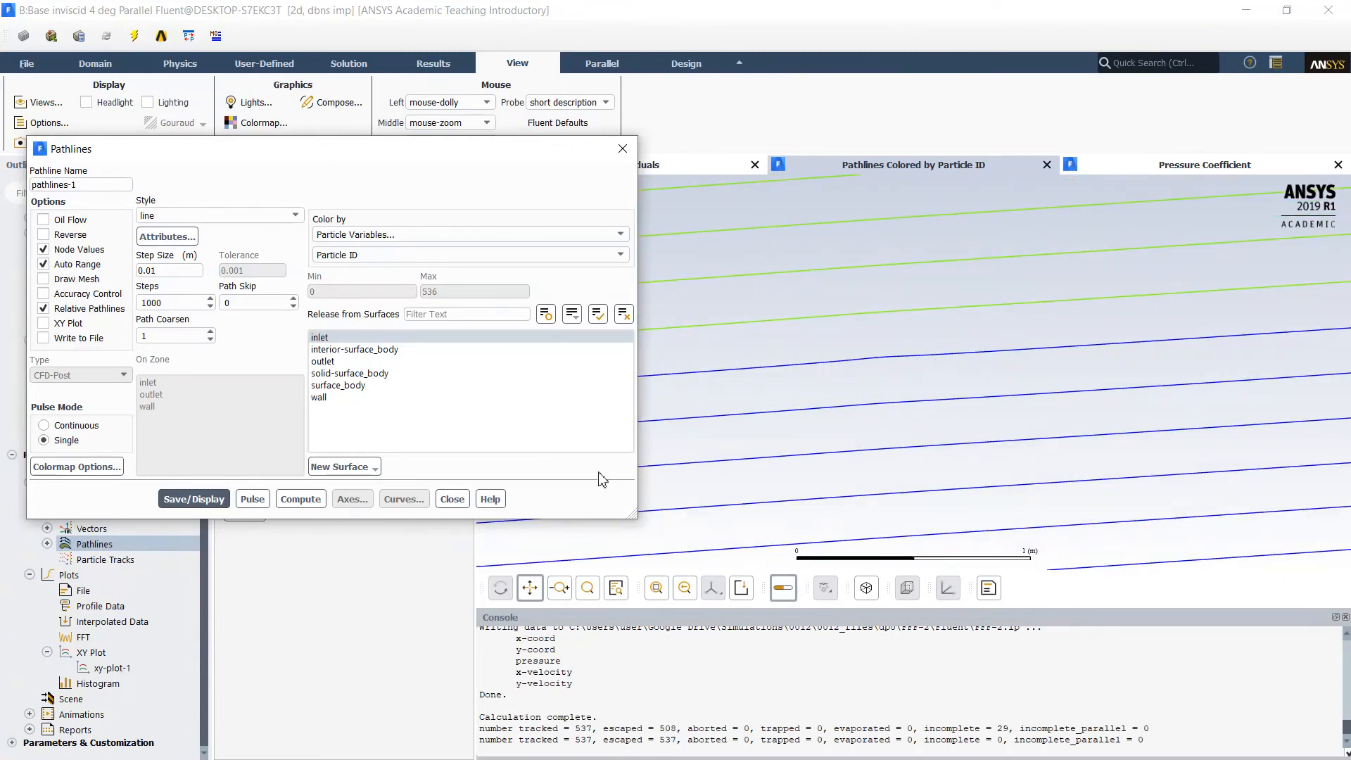
- Include the wall's mesh edges in the pathlines plot and redisplay it around the airfoil
click(320, 397)
click(43, 279)
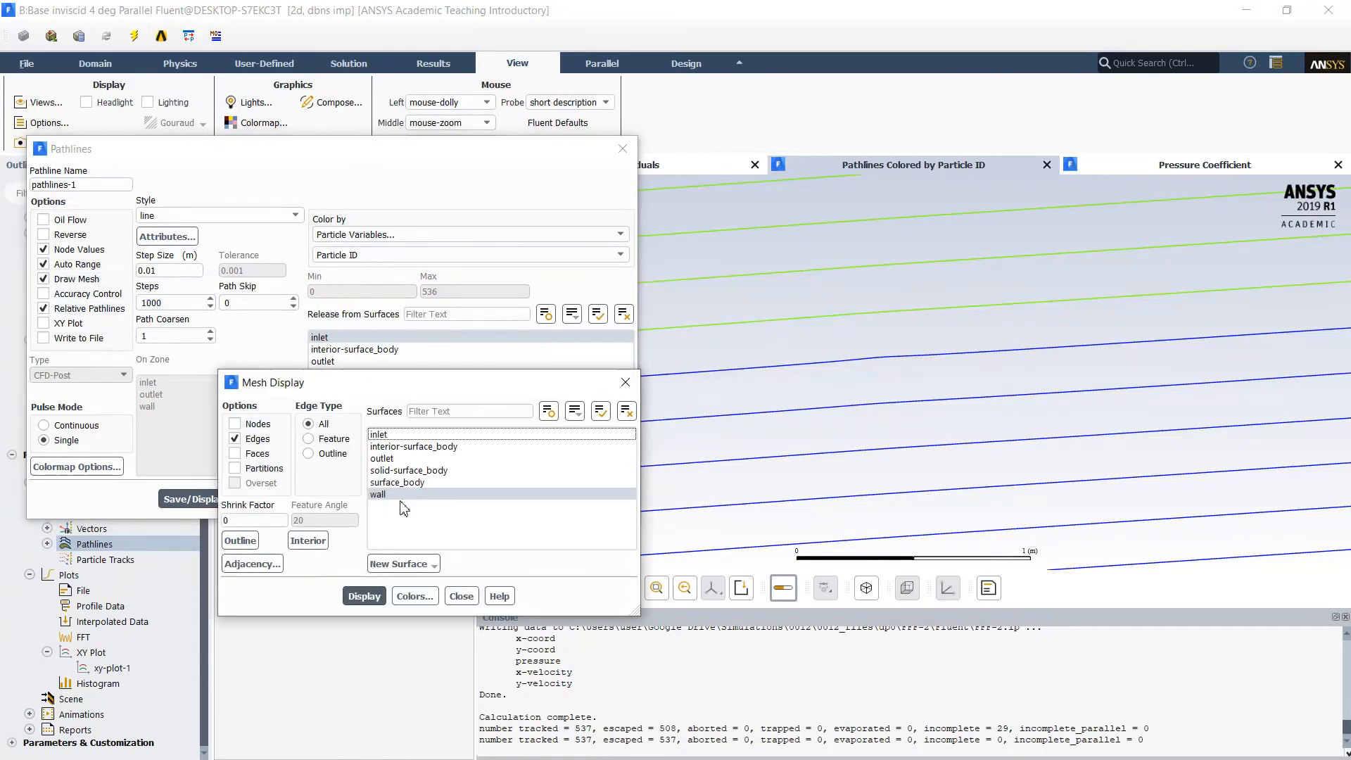
click(364, 596)
click(462, 596)
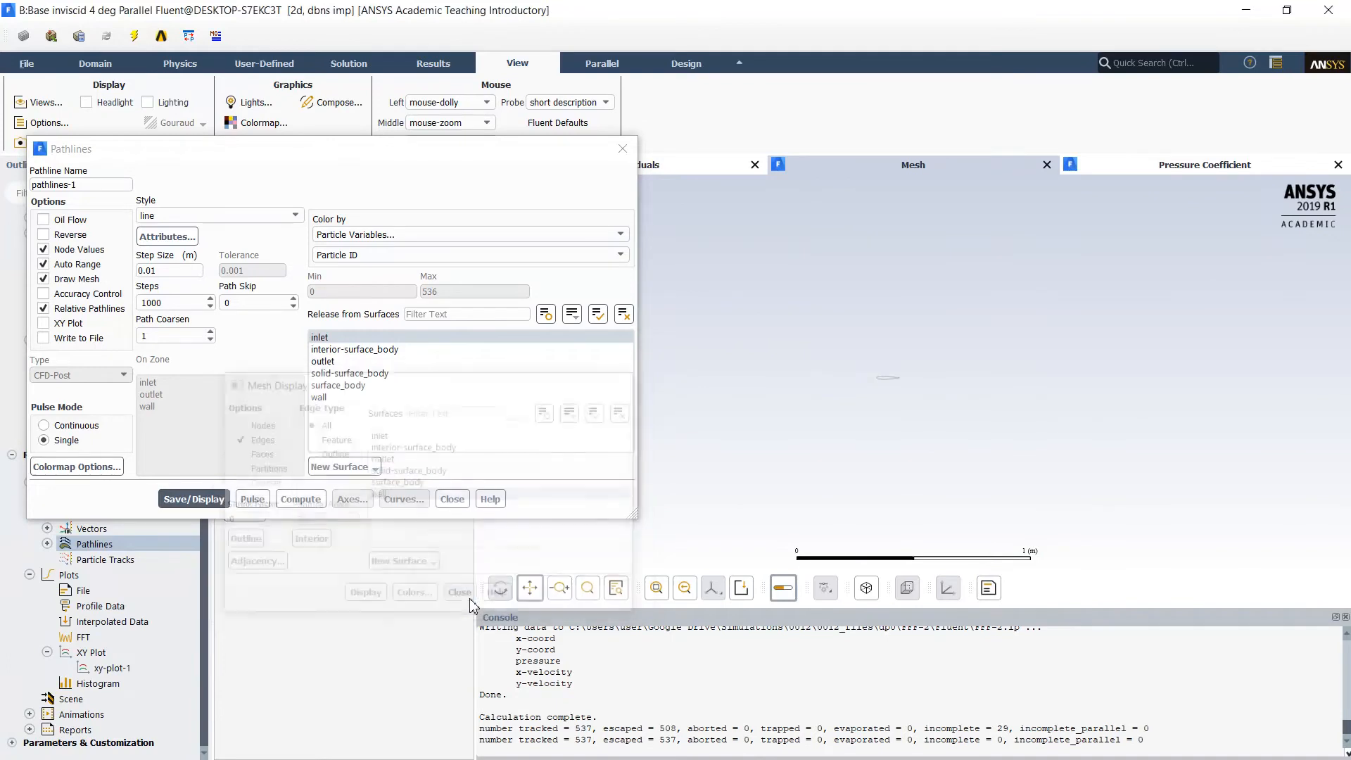
click(192, 504)
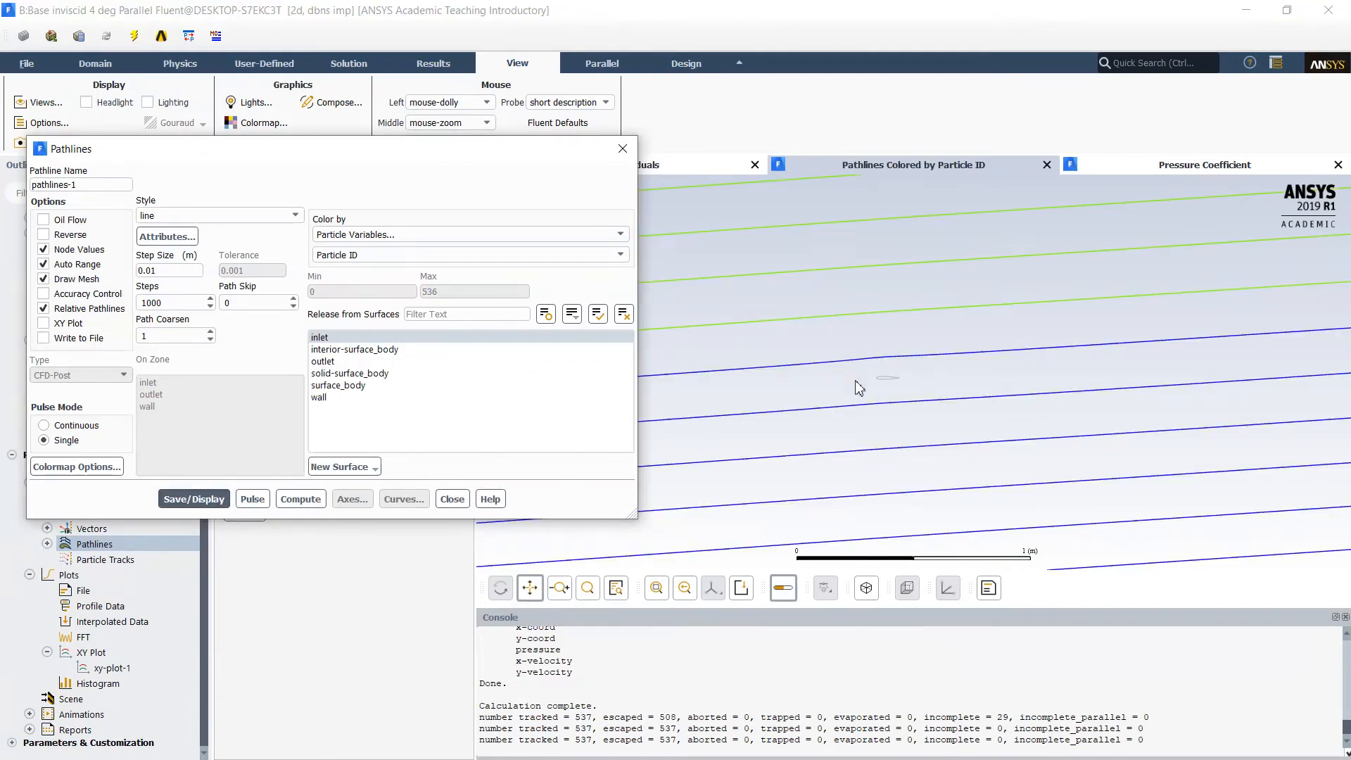
scroll(863, 412, up, 5)
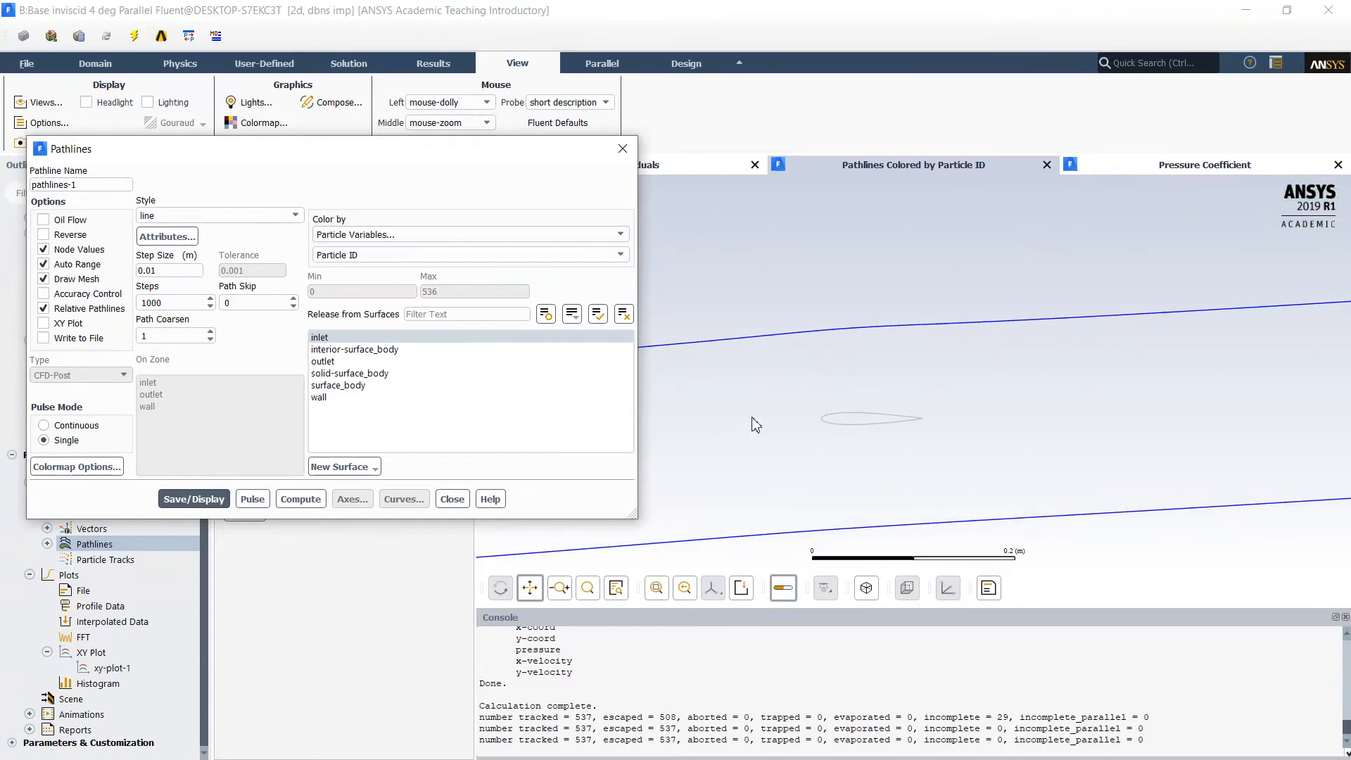
scroll(757, 422, up, 1)
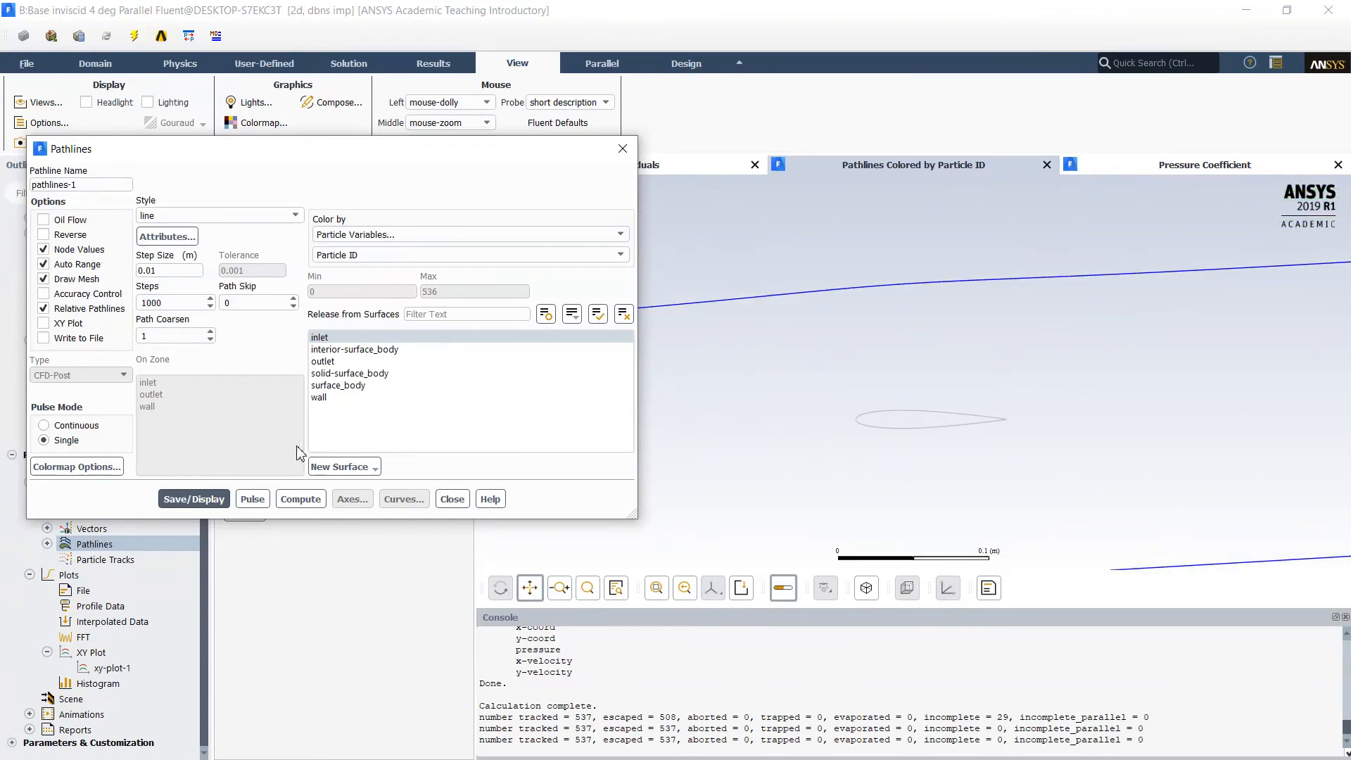
- Create a line surface upstream of the airfoil by picking its end points at about (-0.088, -0.061) and (-0.108, 0.028) m
click(355, 468)
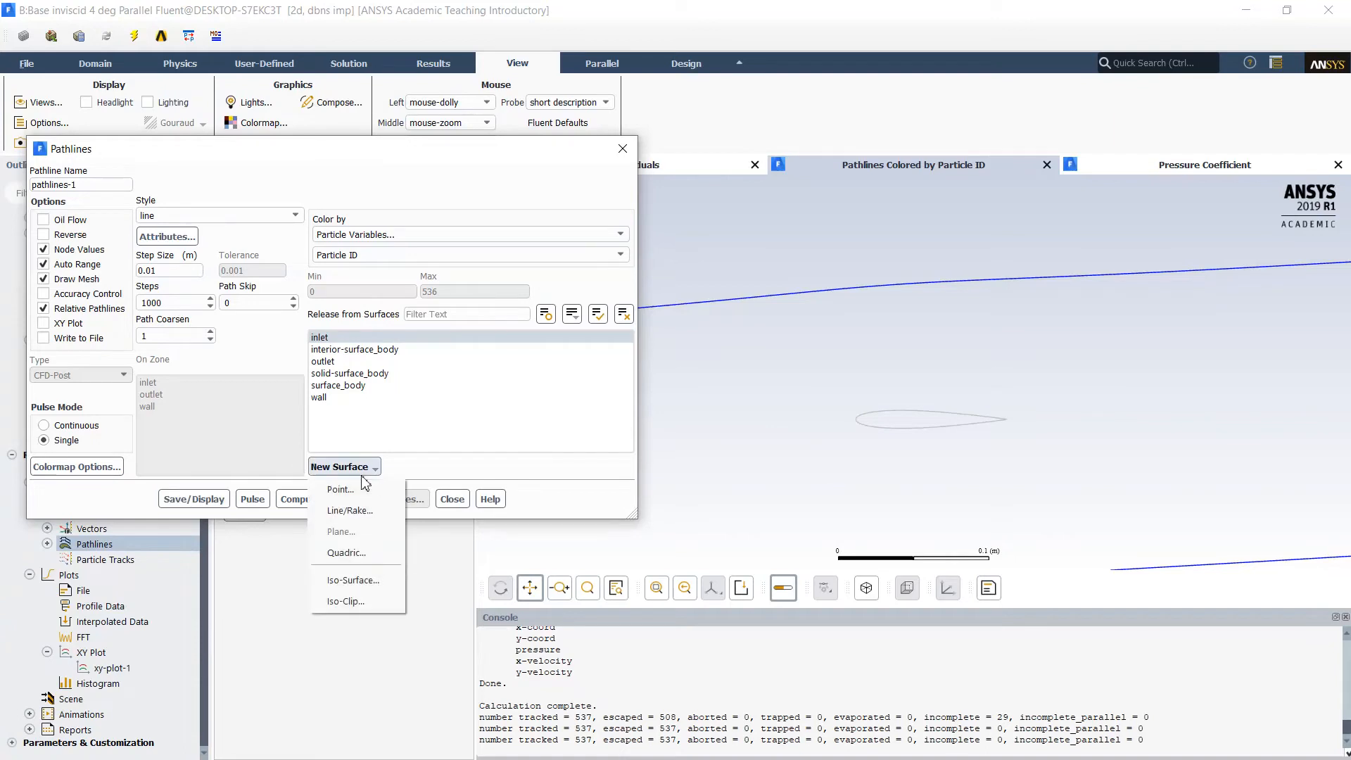
click(352, 511)
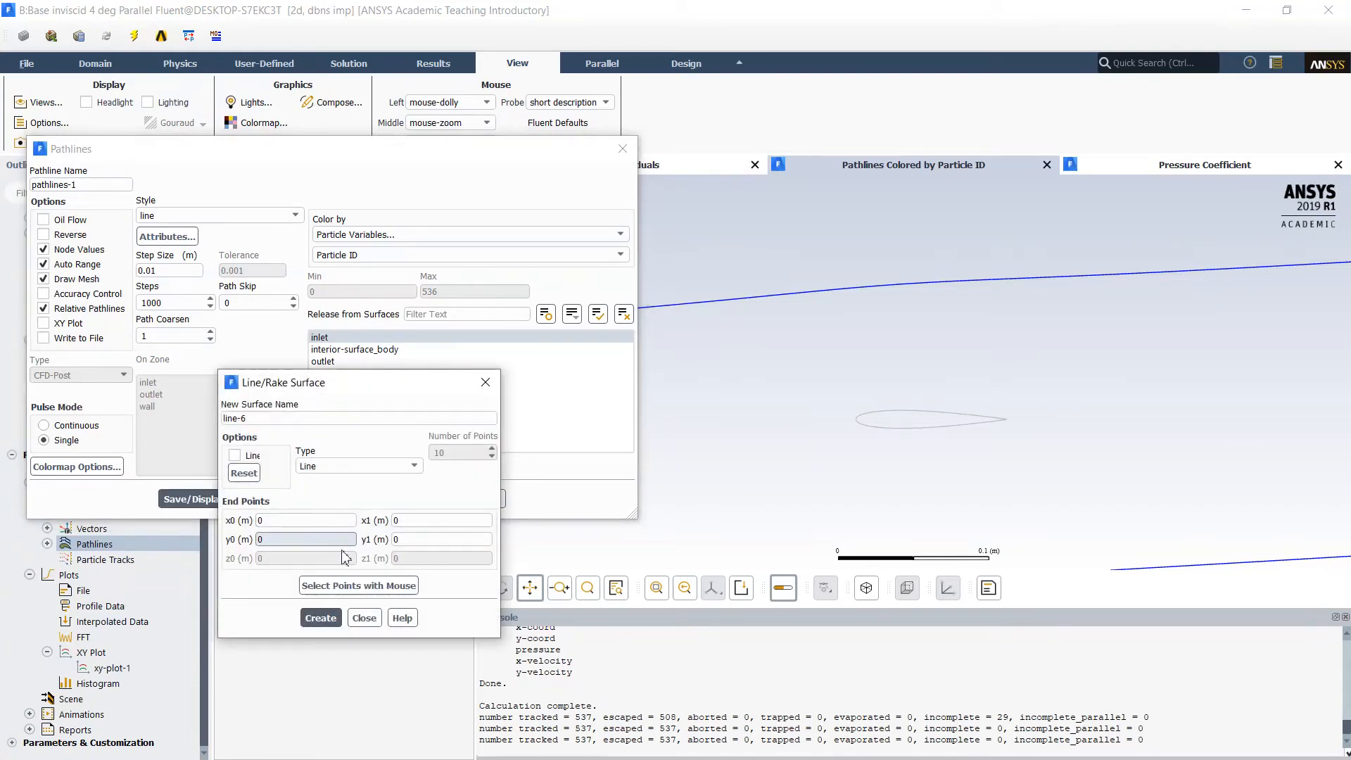
click(355, 586)
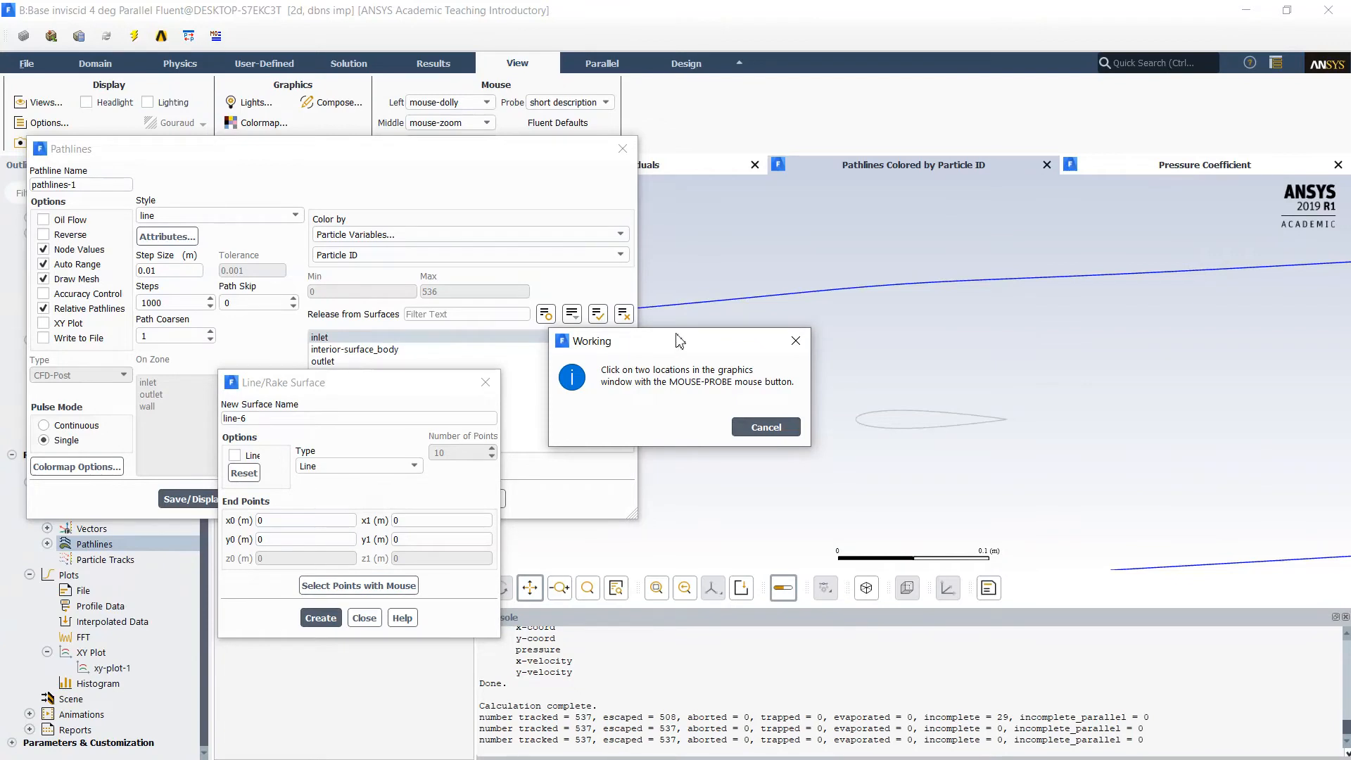
drag(680, 340, 396, 164)
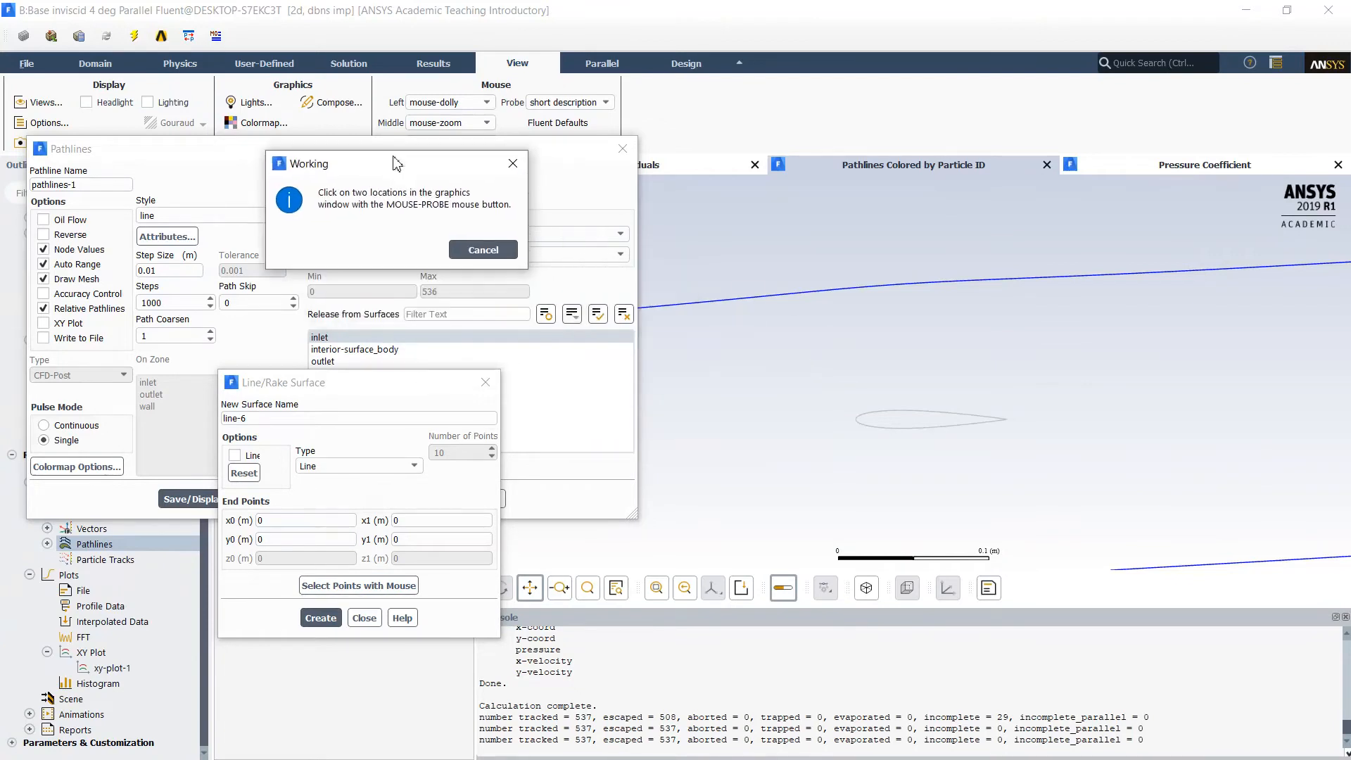
right_click(723, 512)
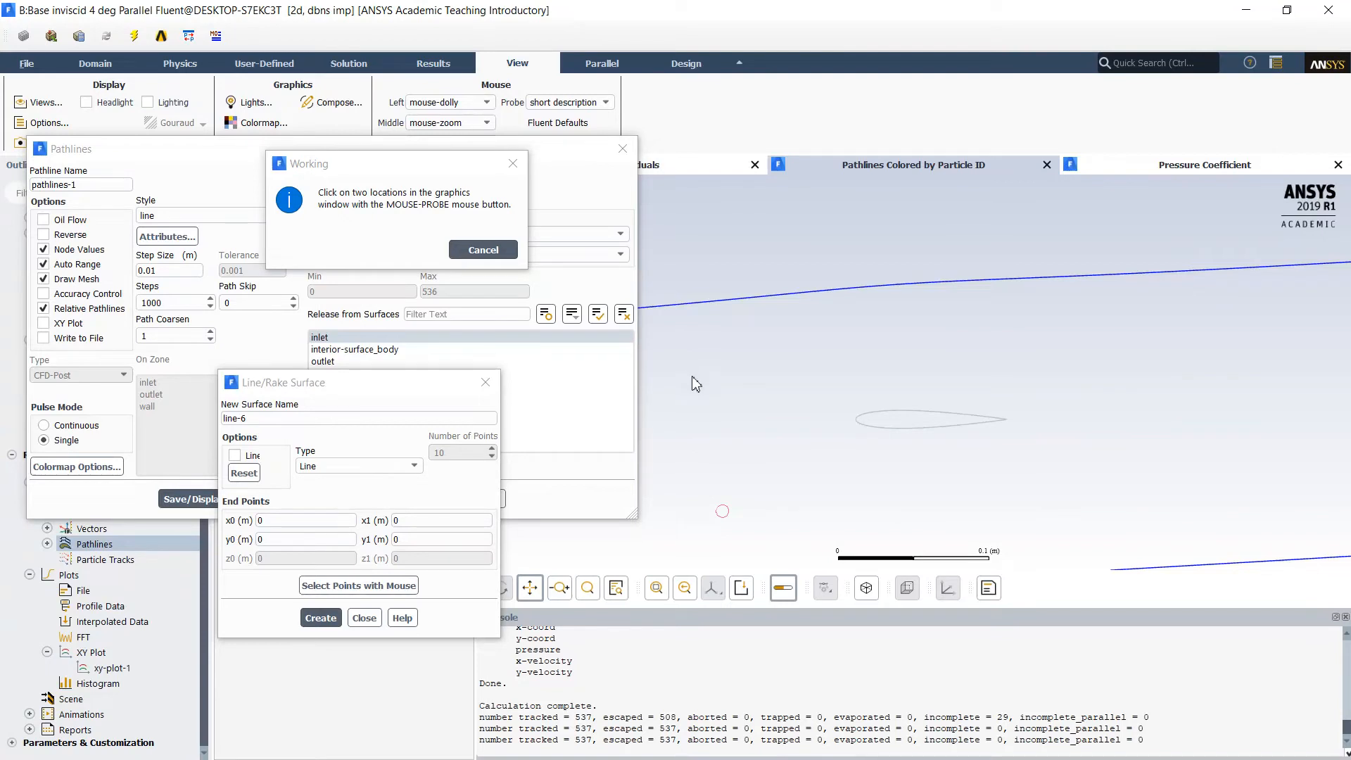
right_click(692, 377)
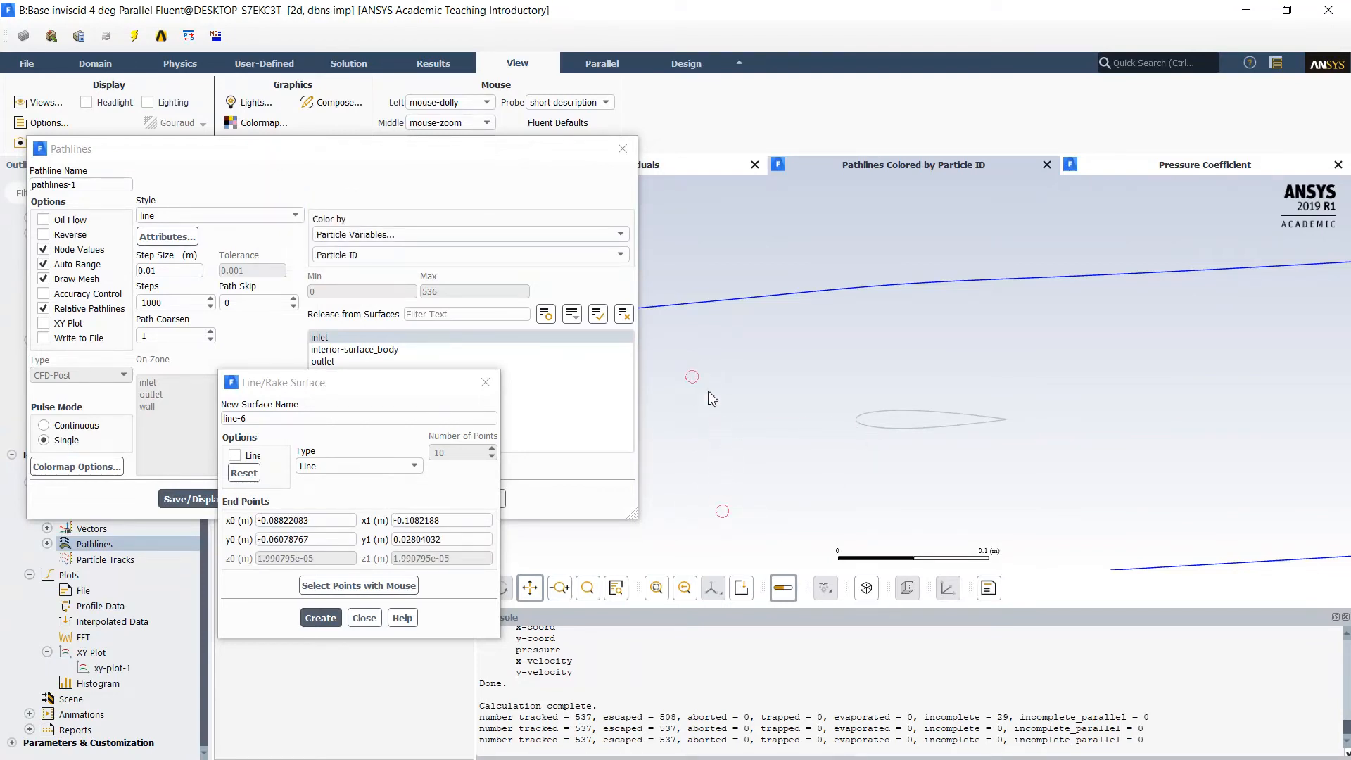
click(334, 624)
click(320, 617)
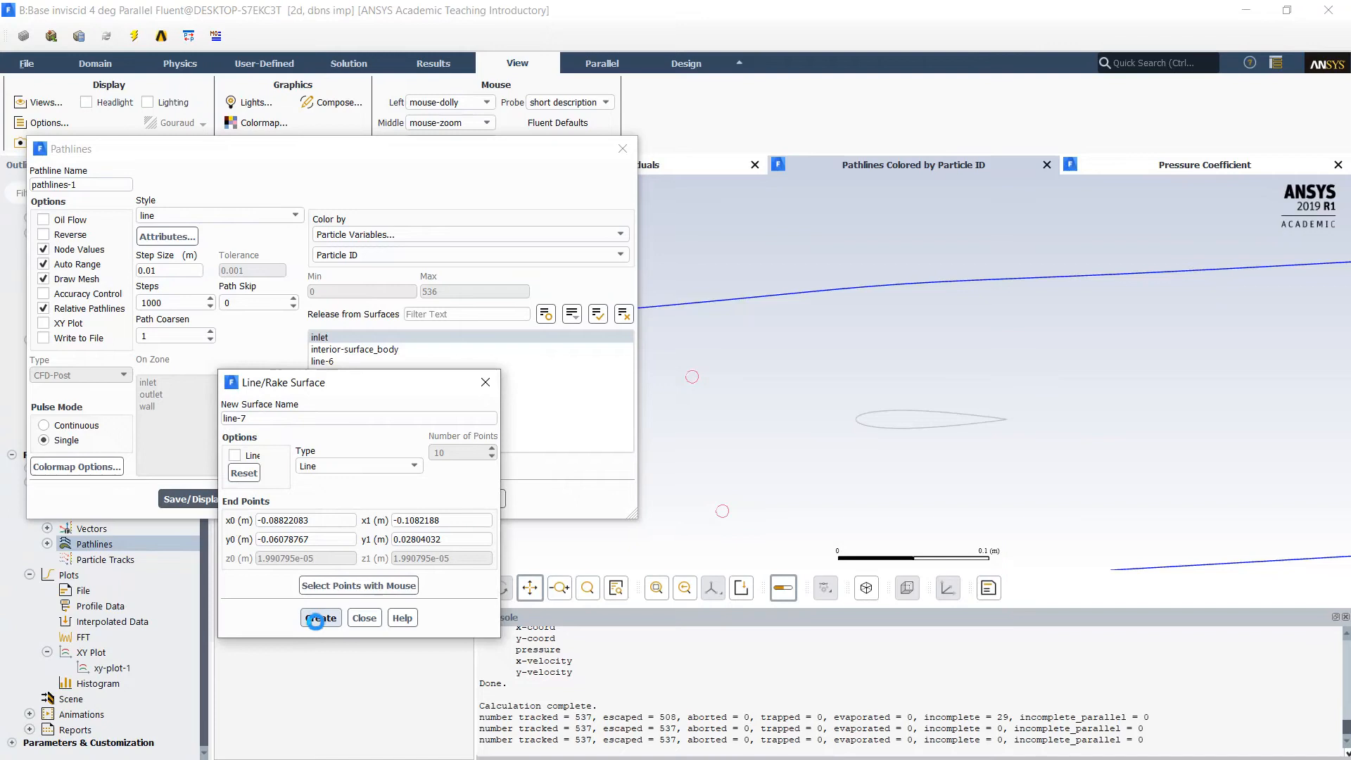
click(364, 618)
- Release the pathlines only from the line-6 surface instead of the inlet and redisplay them around the airfoil
click(324, 359)
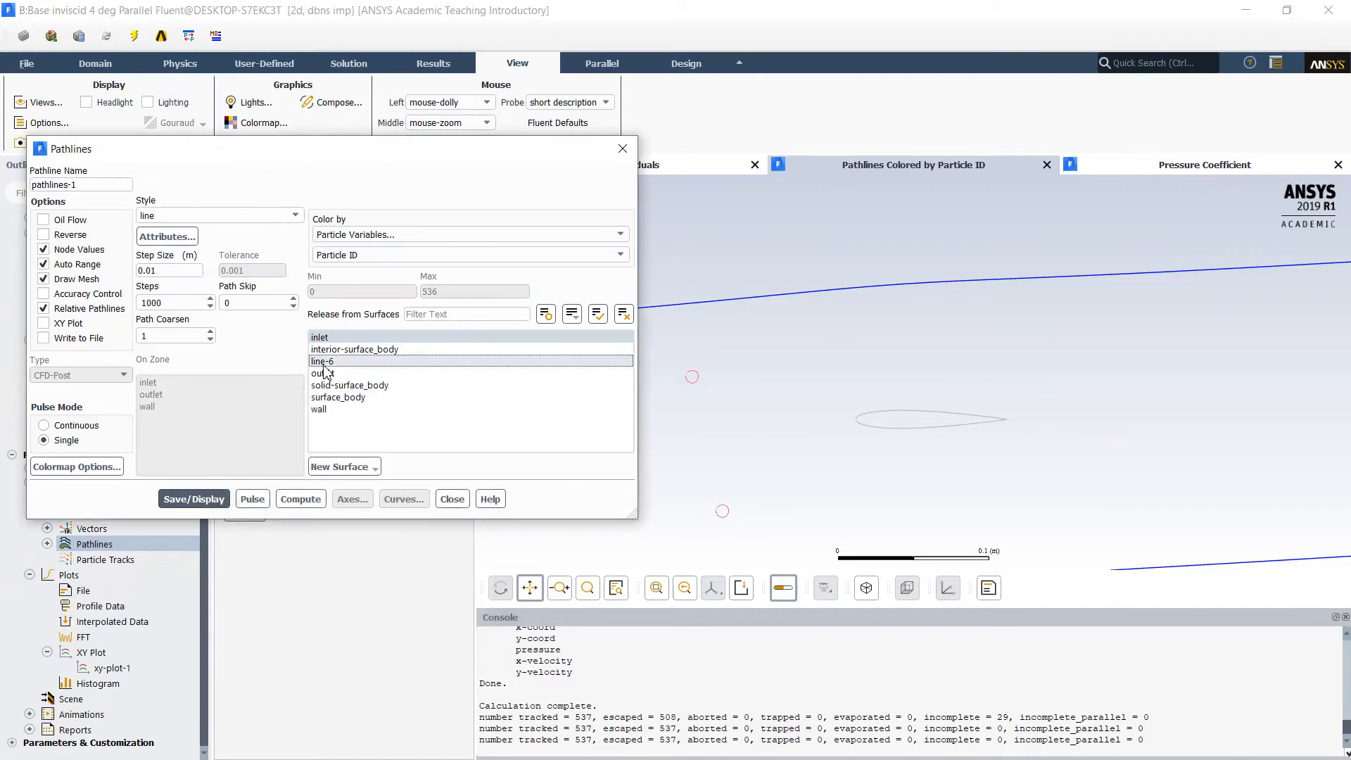
click(174, 501)
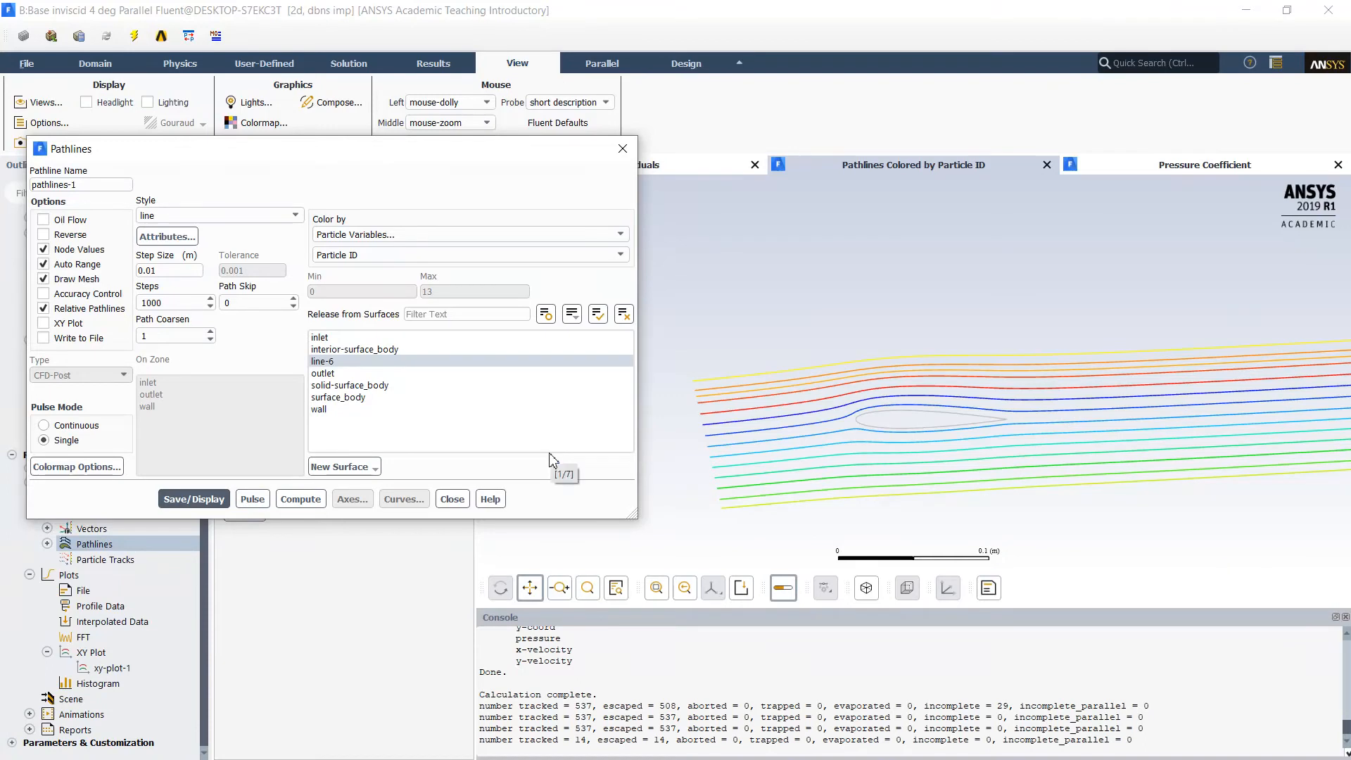
scroll(920, 441, up, 2)
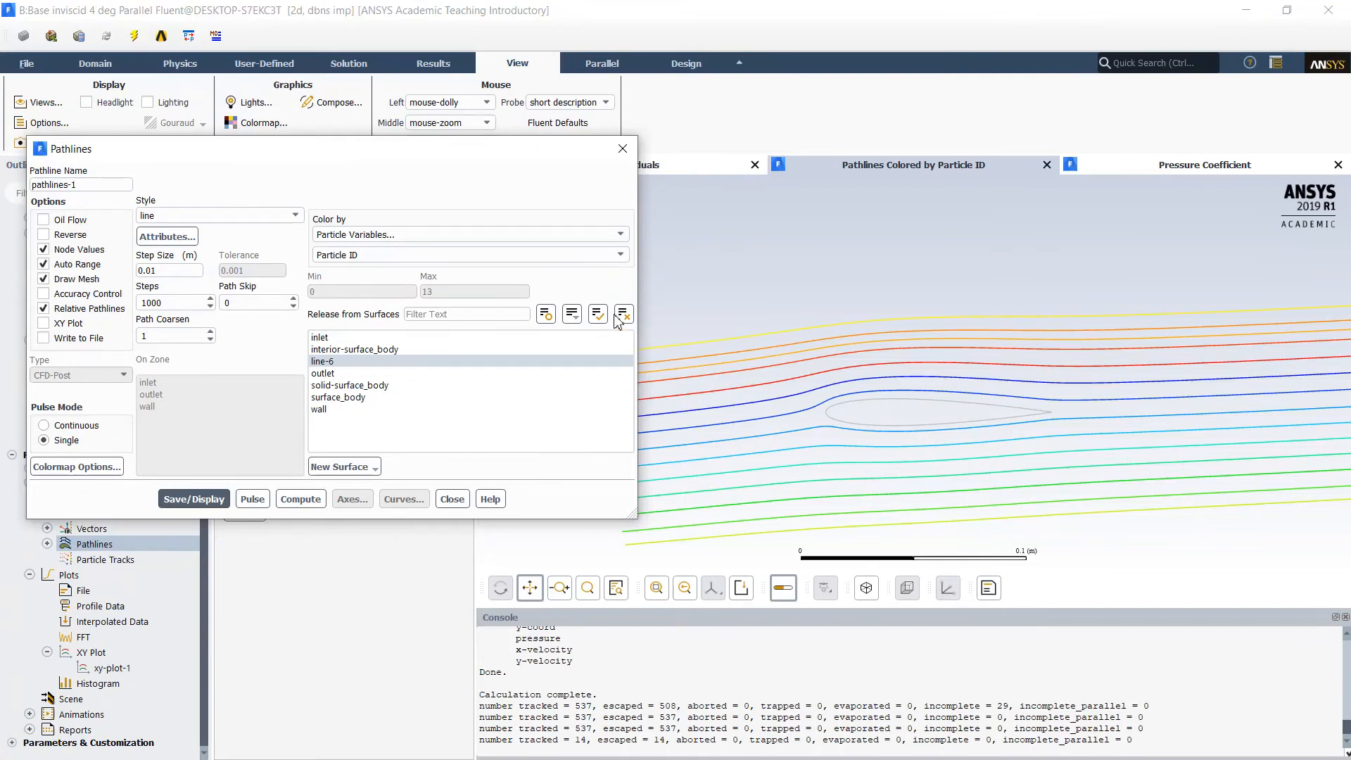
- Colour the pathlines by static pressure and redisplay them around the airfoil
click(468, 239)
click(403, 261)
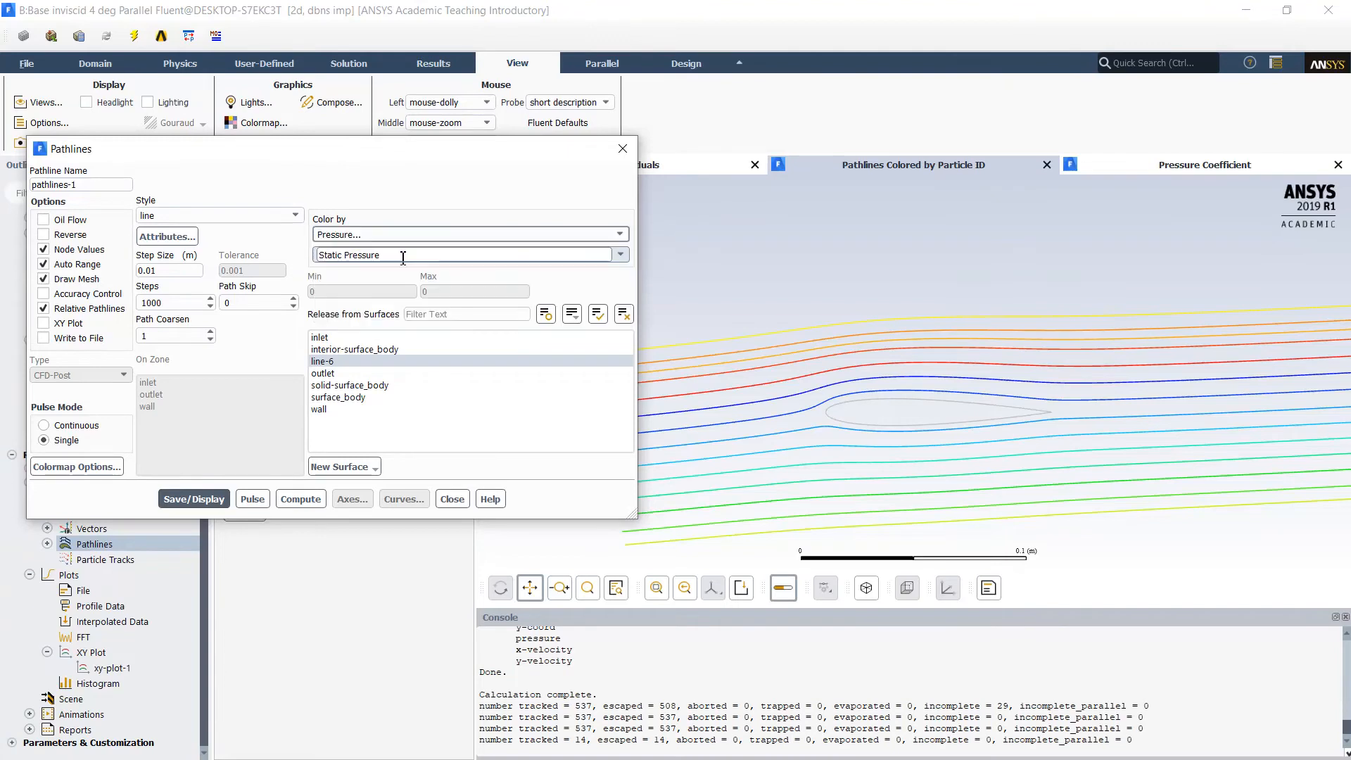
click(190, 501)
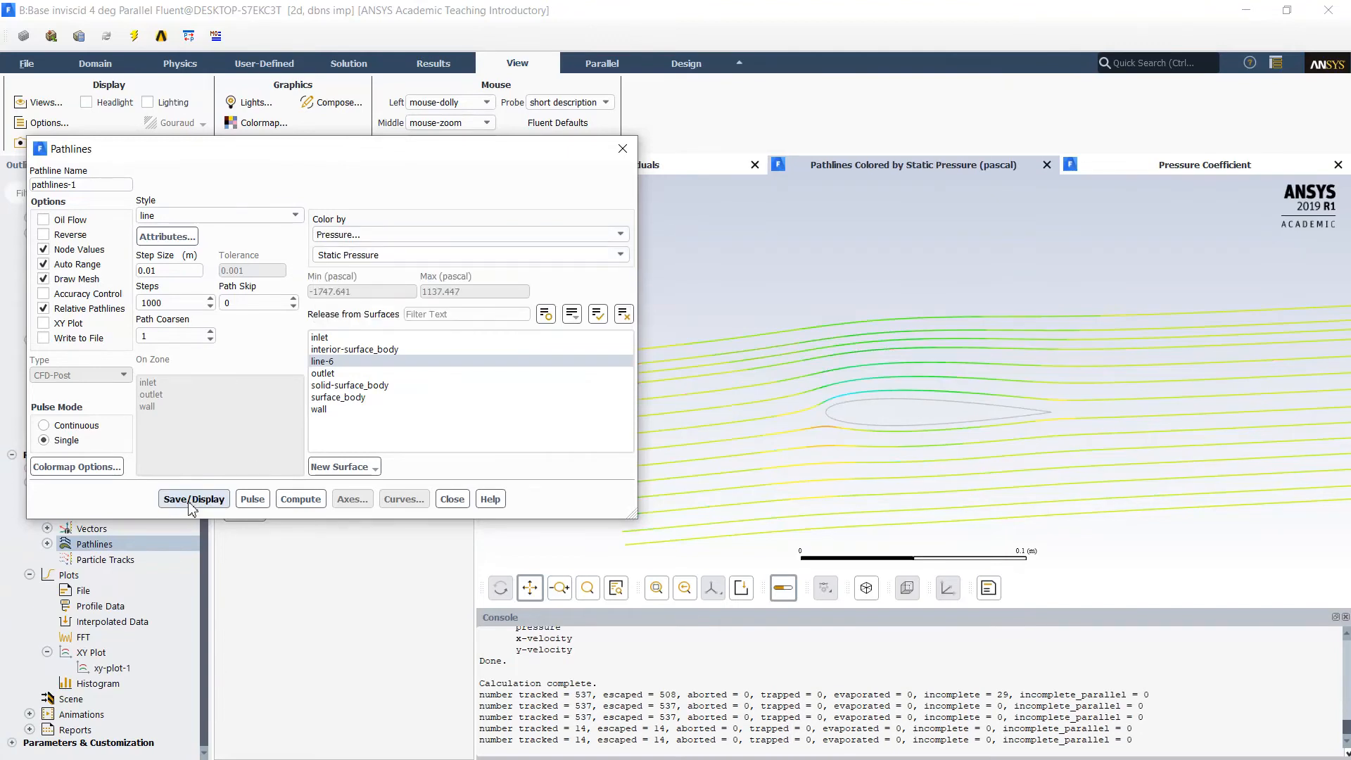
scroll(922, 445, up, 2)
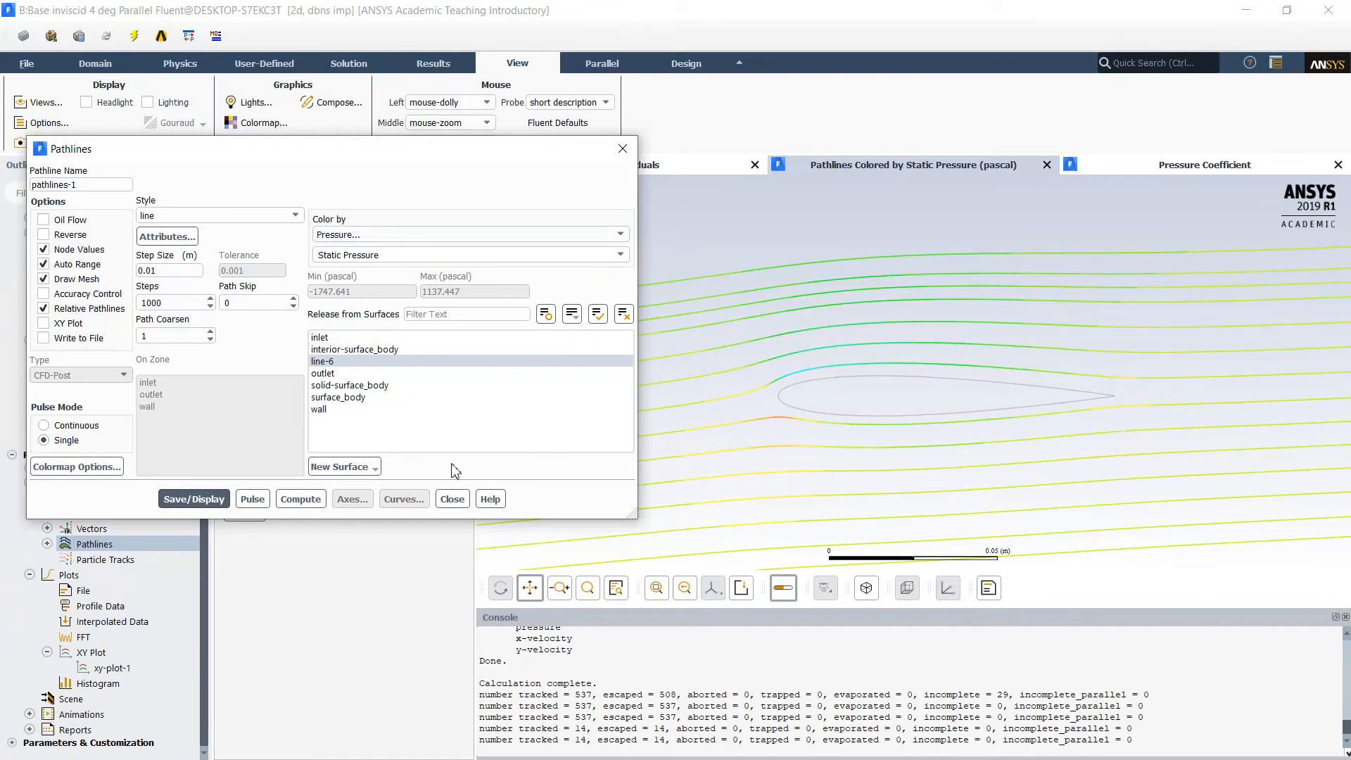
- Colour the pathlines by velocity magnitude, redisplay them and close the pathlines settings
click(388, 235)
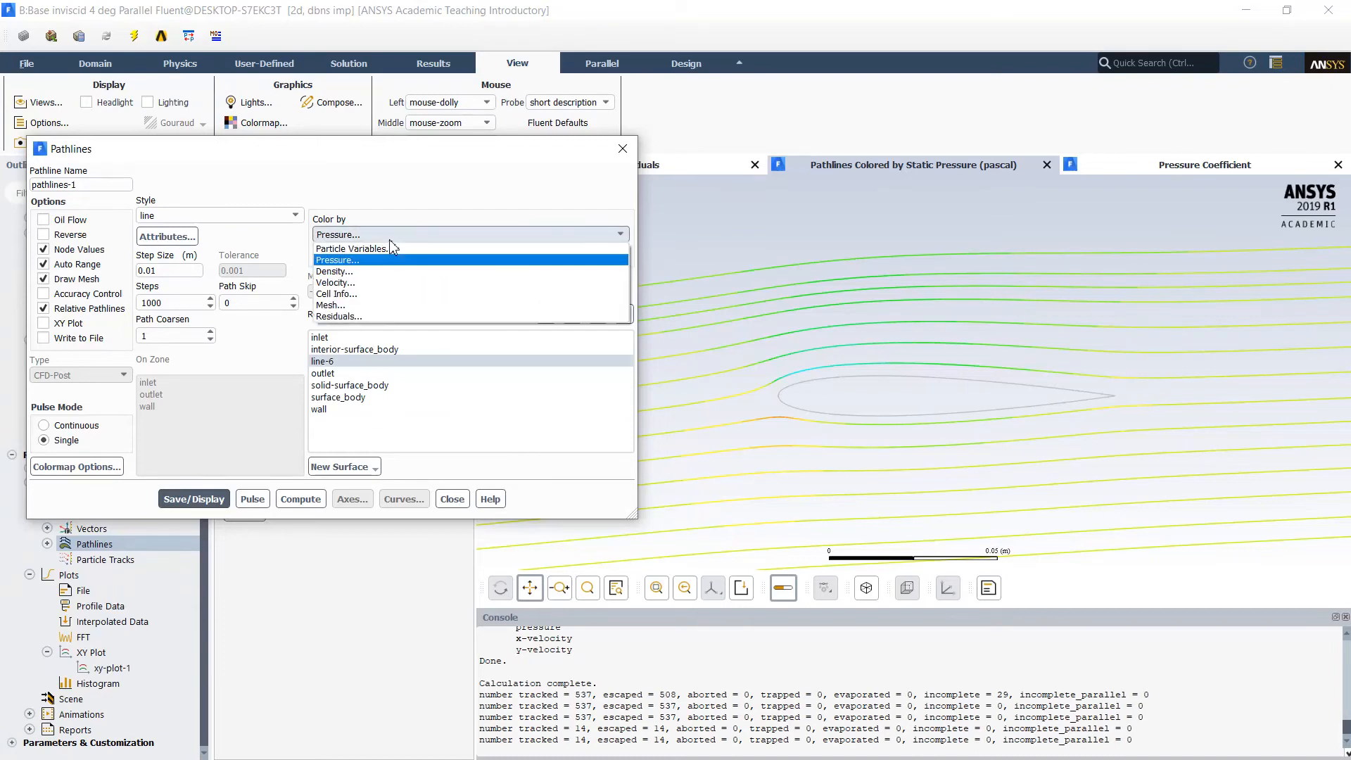
click(360, 283)
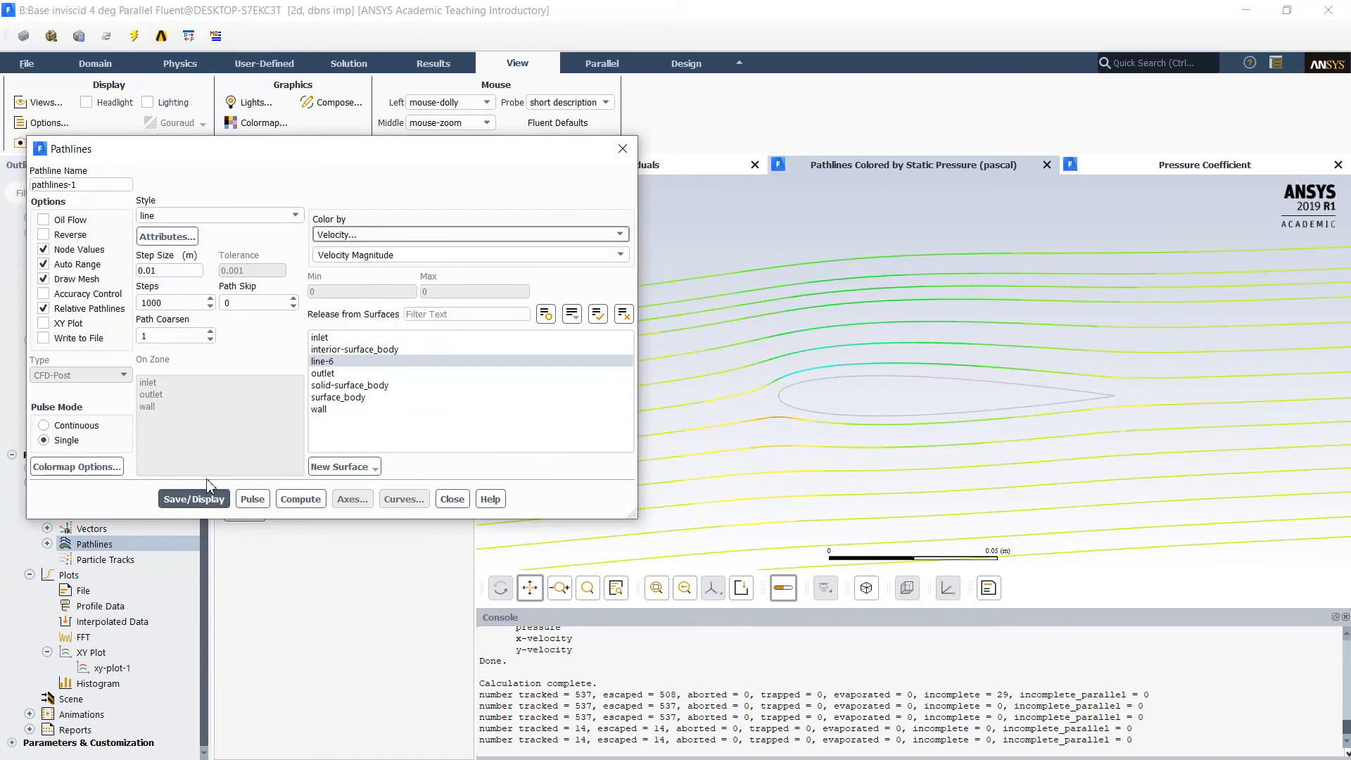
click(197, 499)
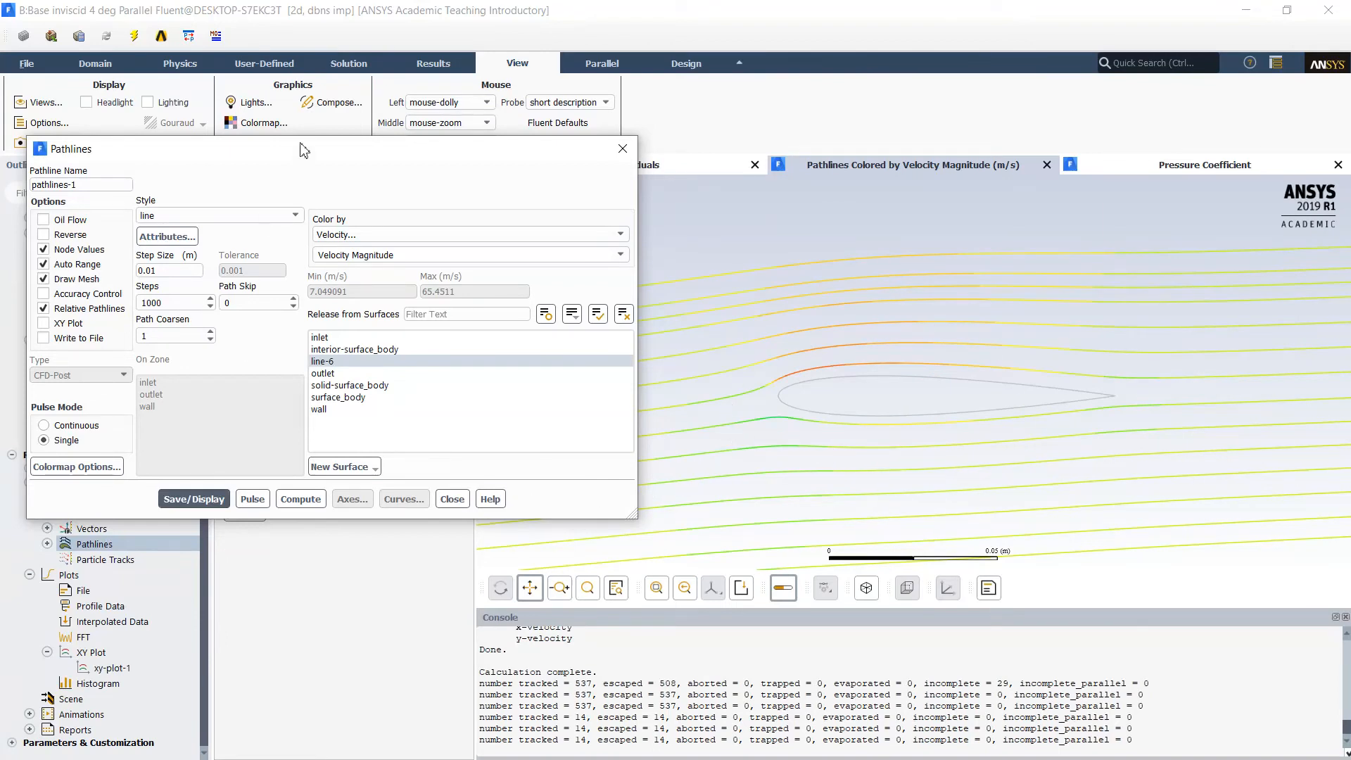
drag(302, 156, 423, 117)
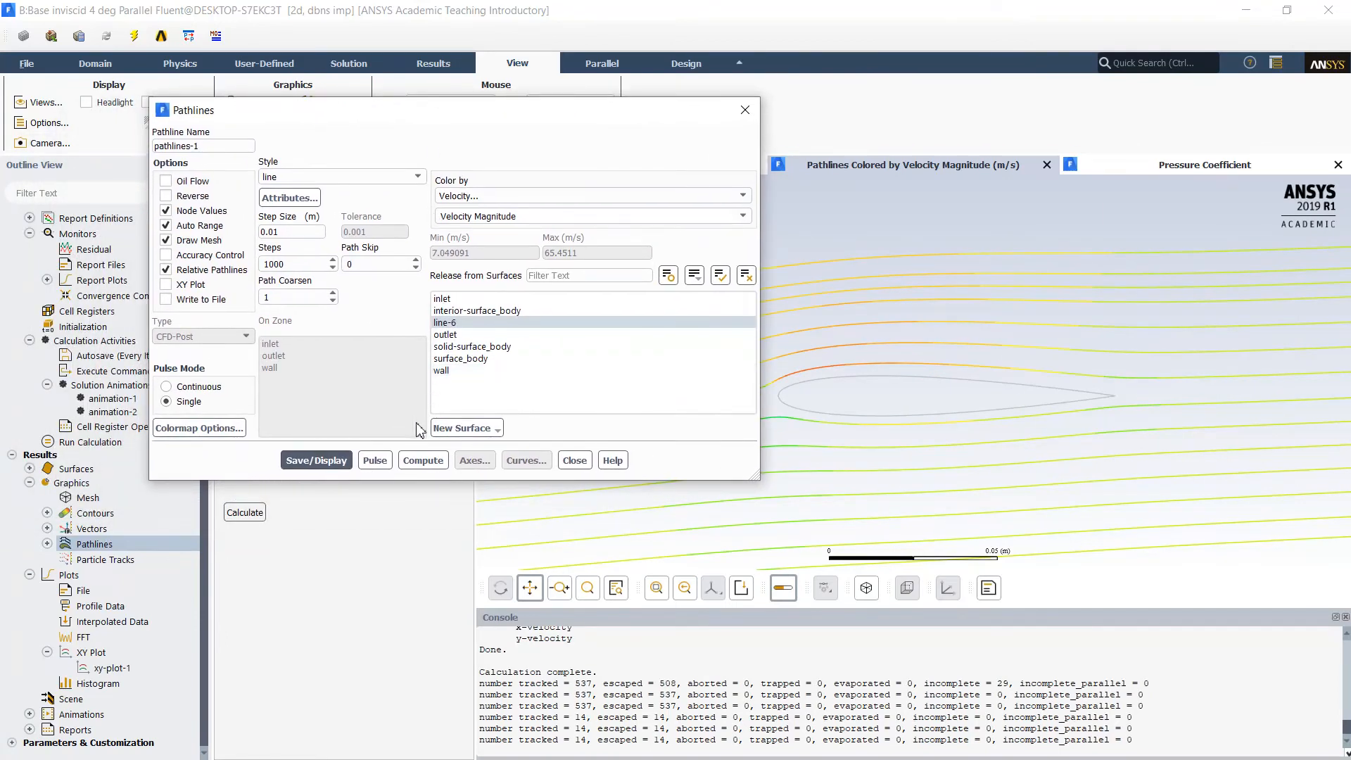
click(575, 461)
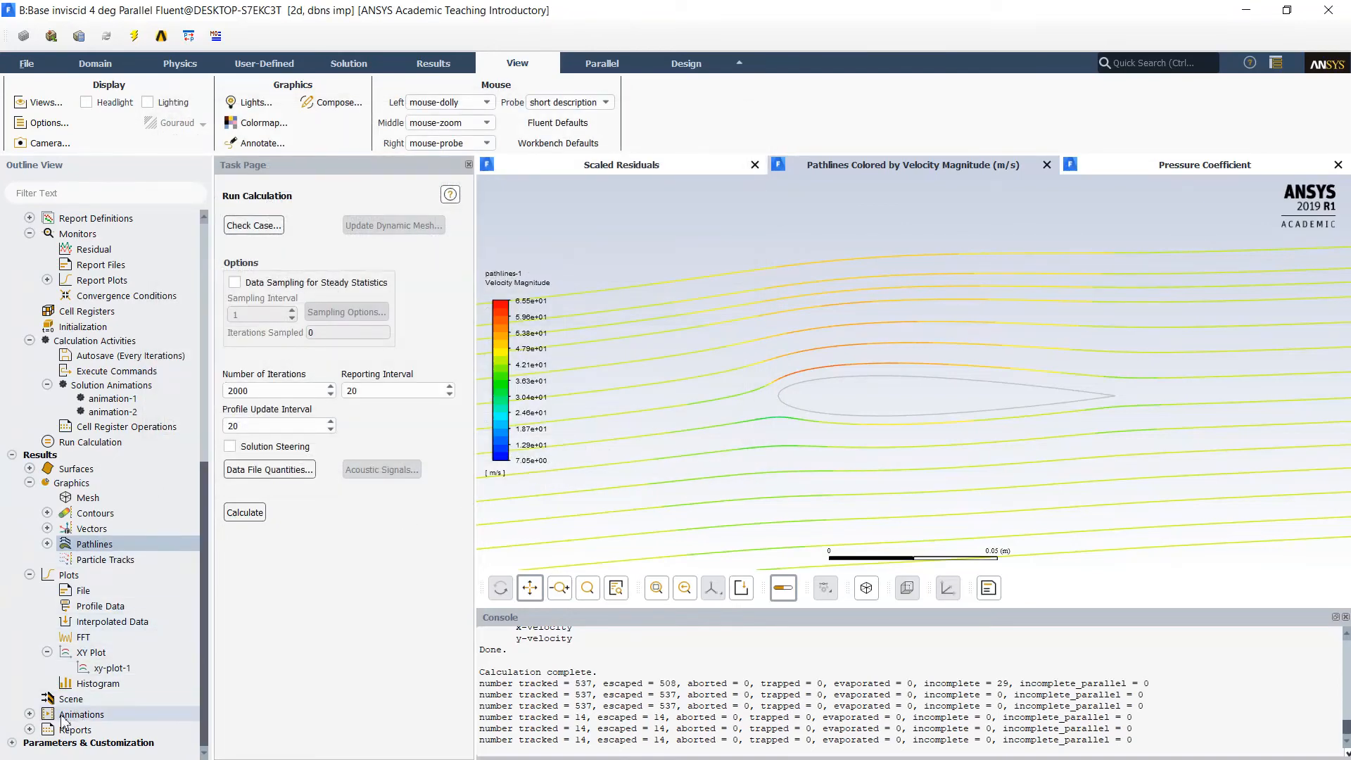
- Print a force report for the wall zone with the direction vector X 1, Y 0
click(29, 730)
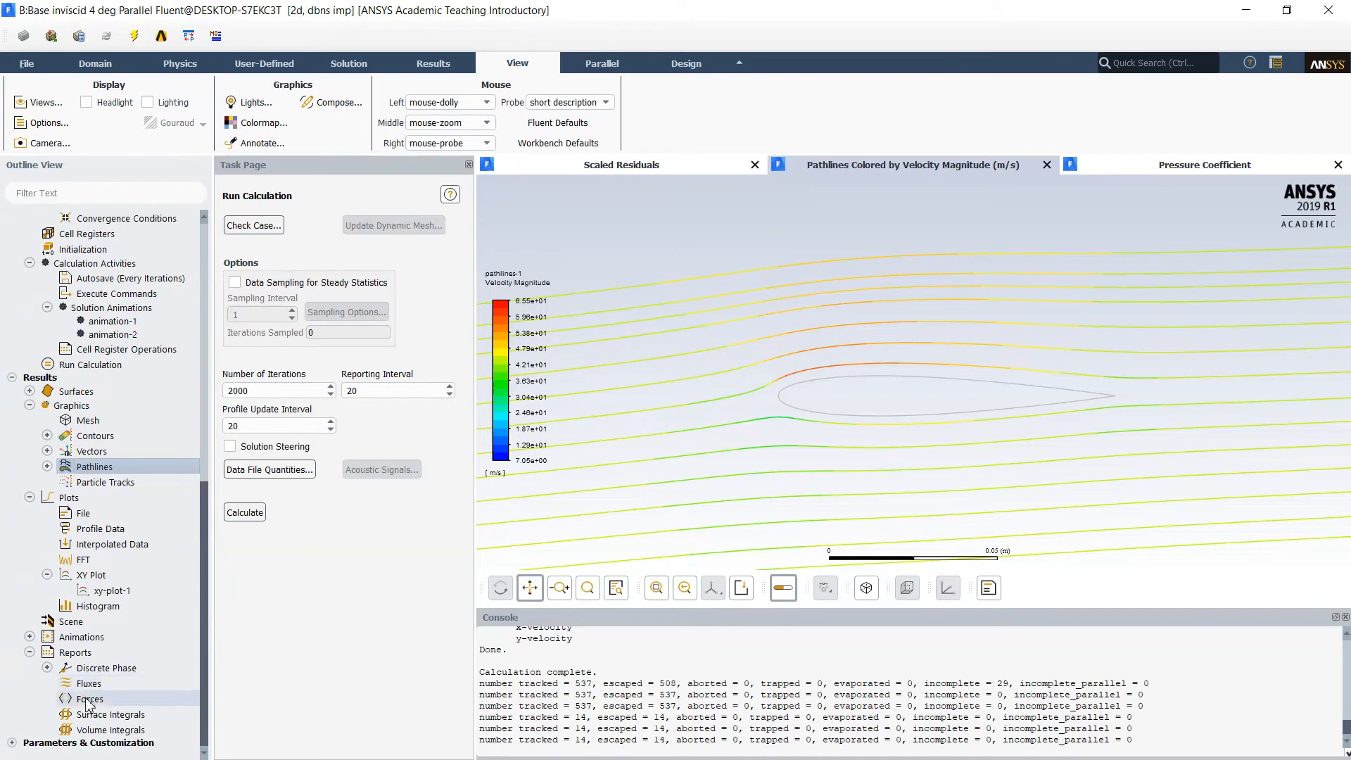
click(88, 700)
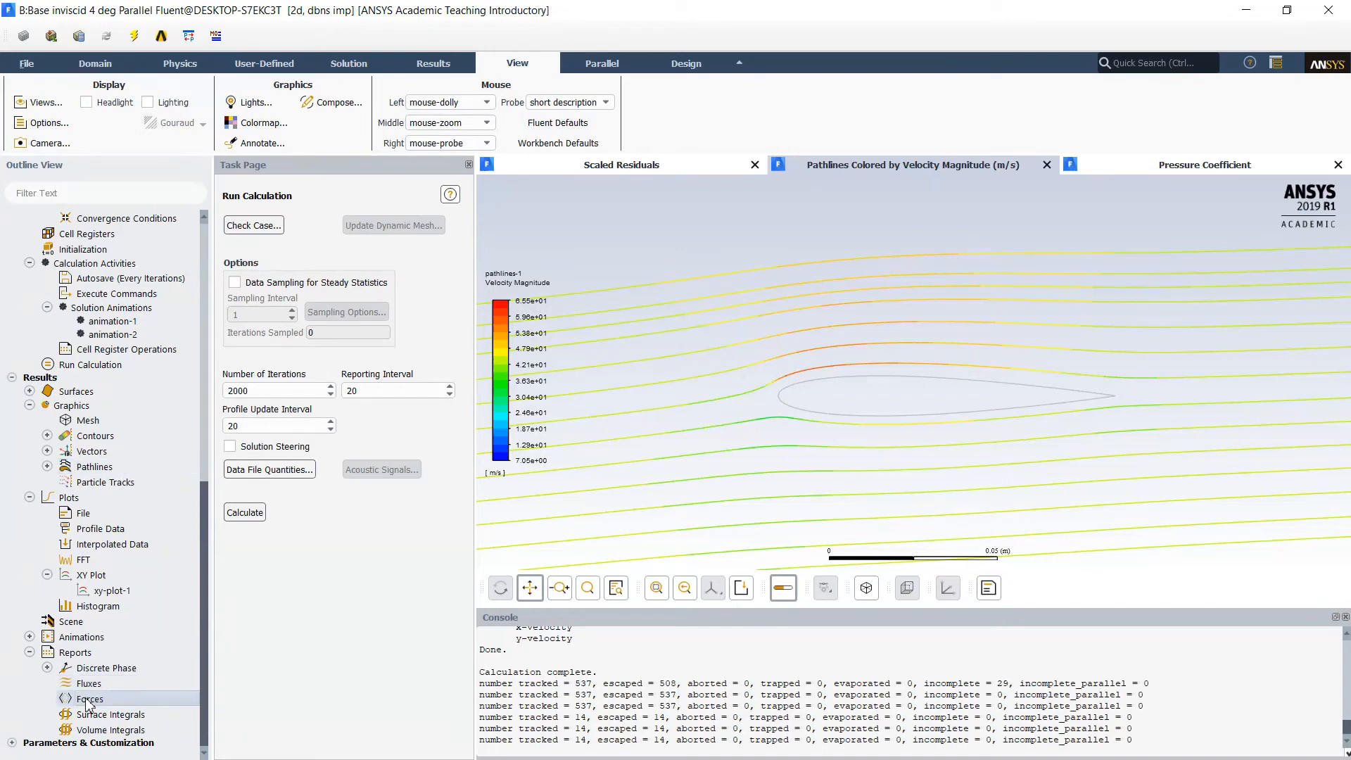
double_click(88, 700)
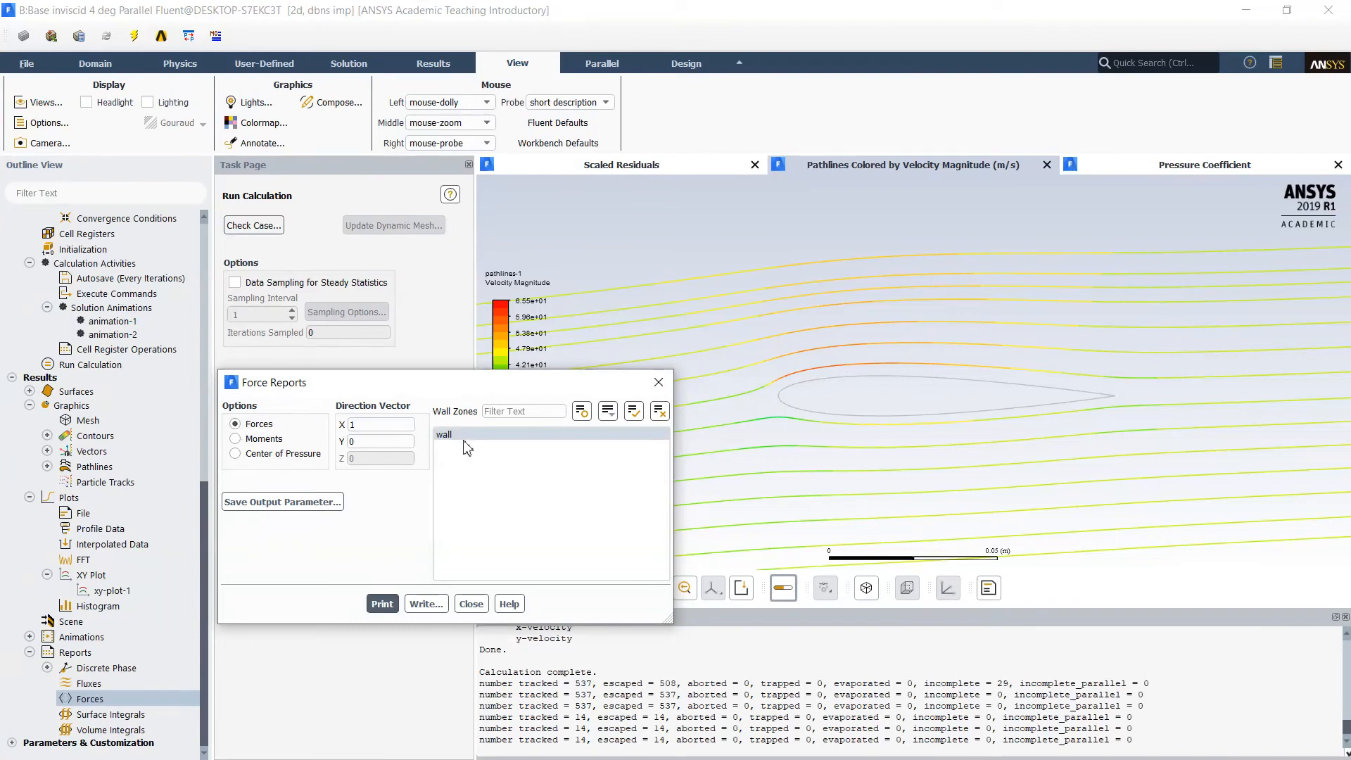
click(367, 426)
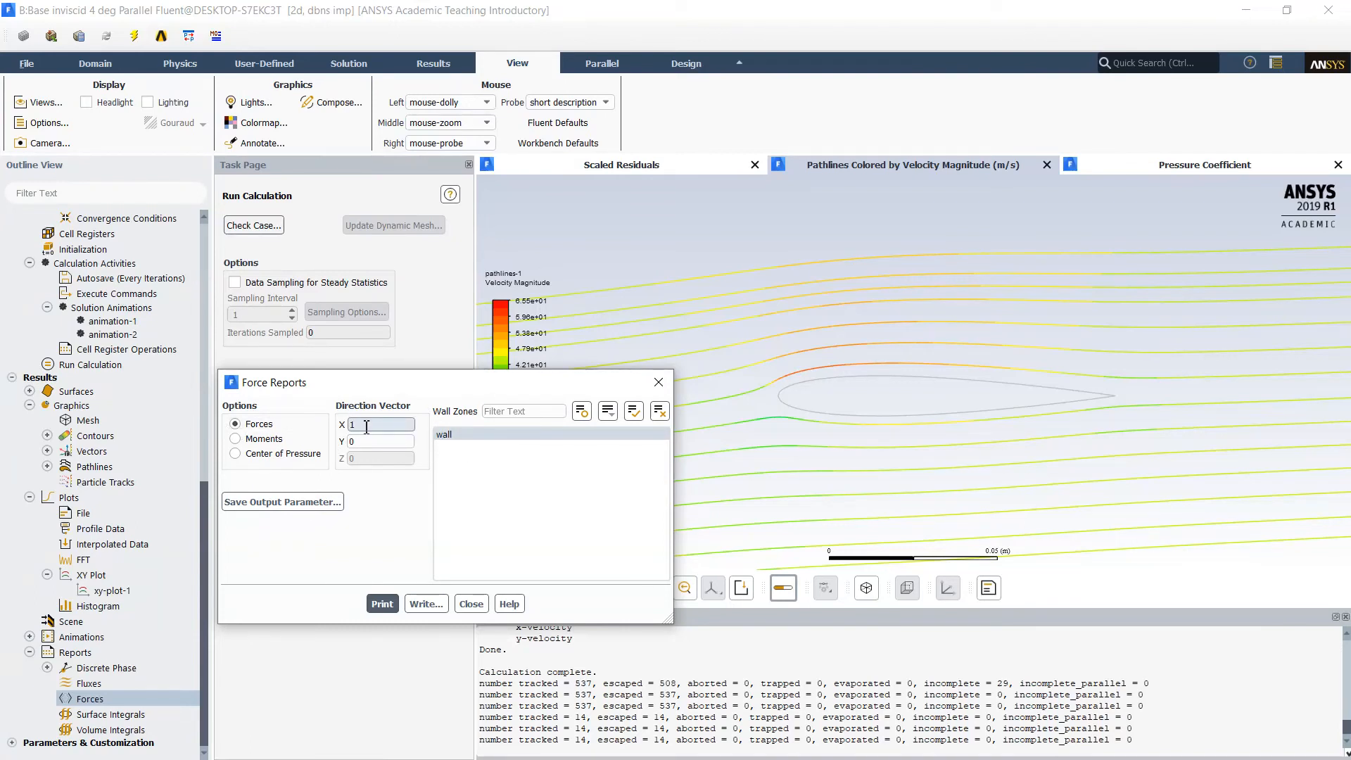
click(369, 607)
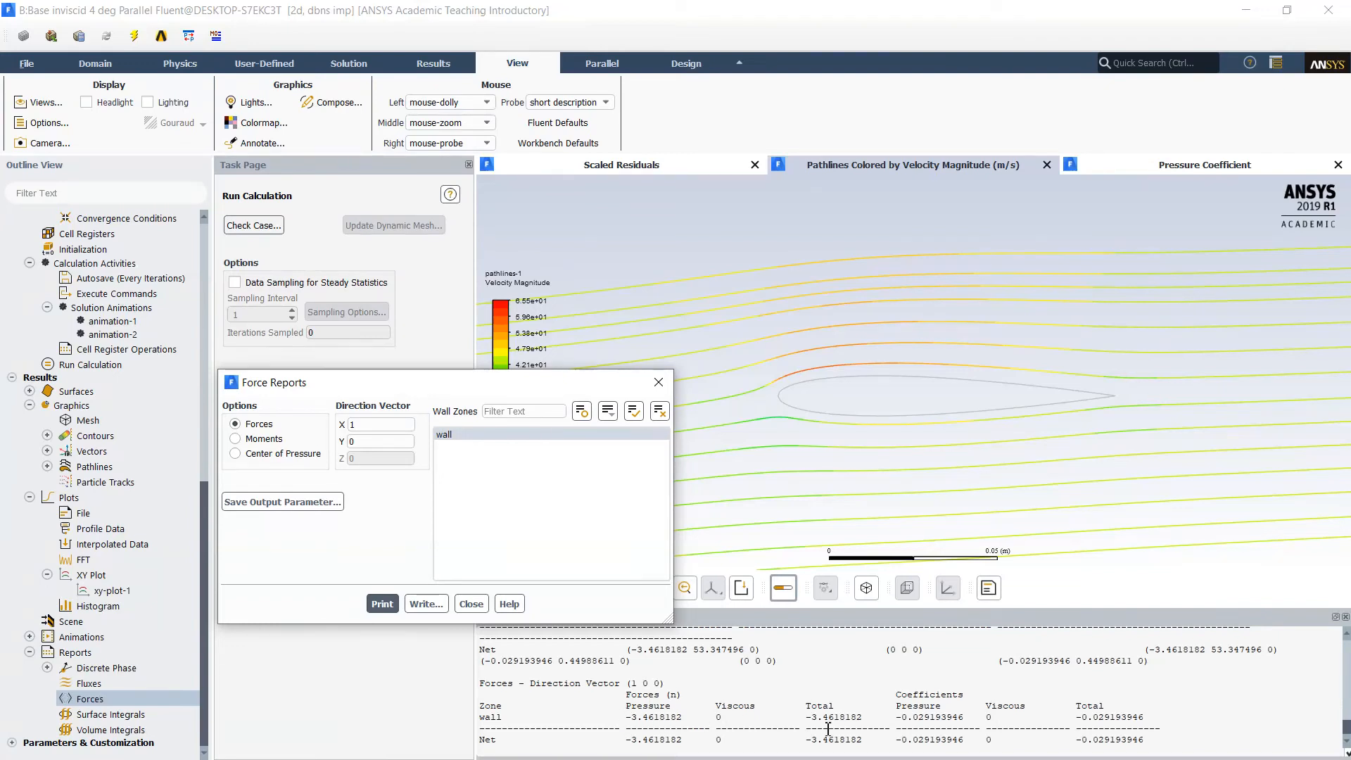
- Set the force report's direction vector to X 0, Y 1, print the wall forces and close the report
click(363, 430)
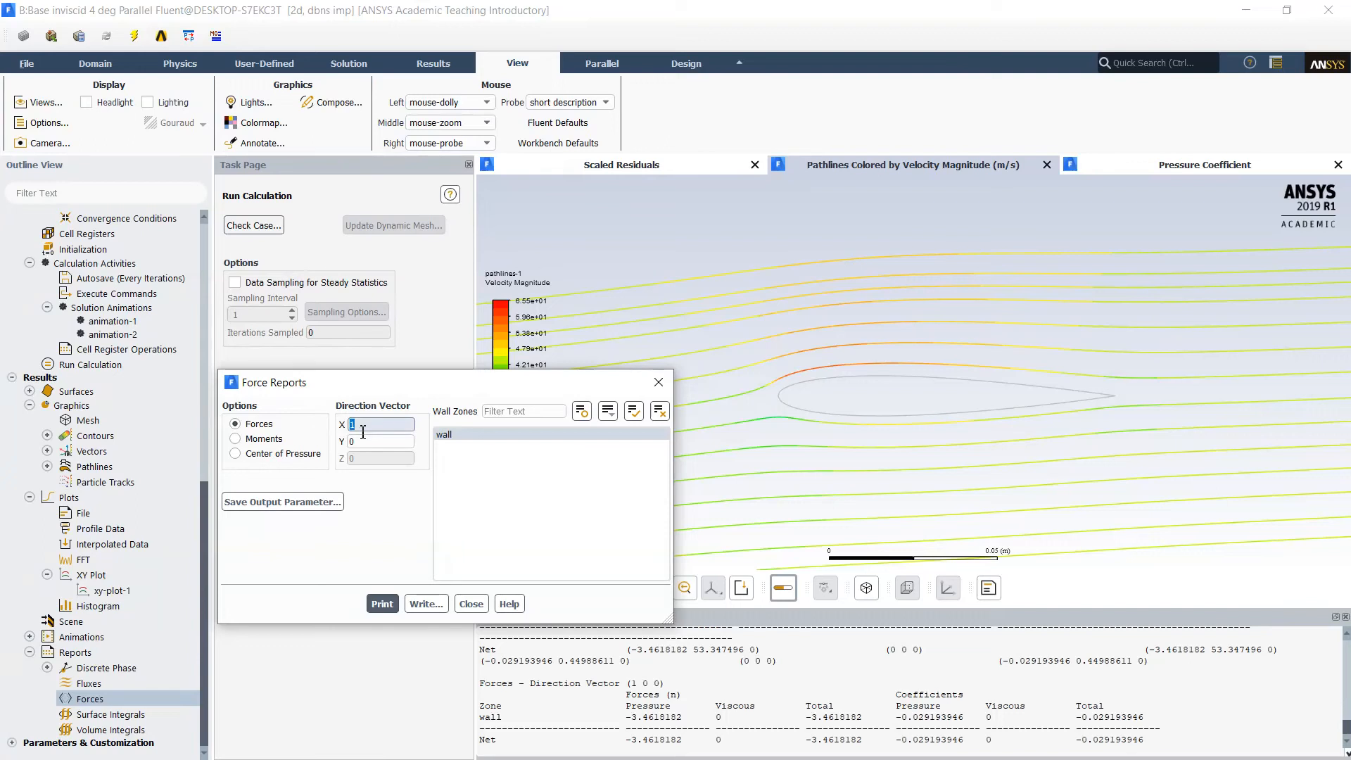
click(385, 440)
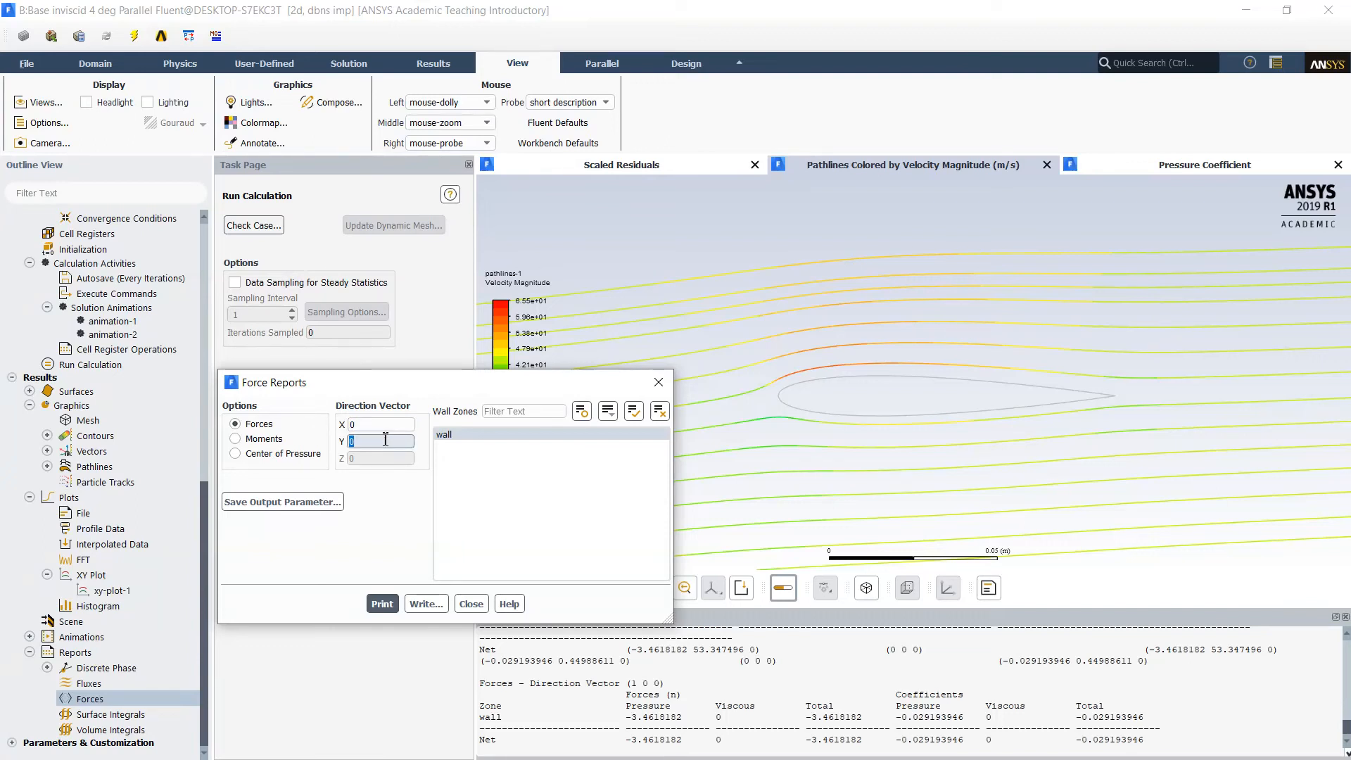
text(1)
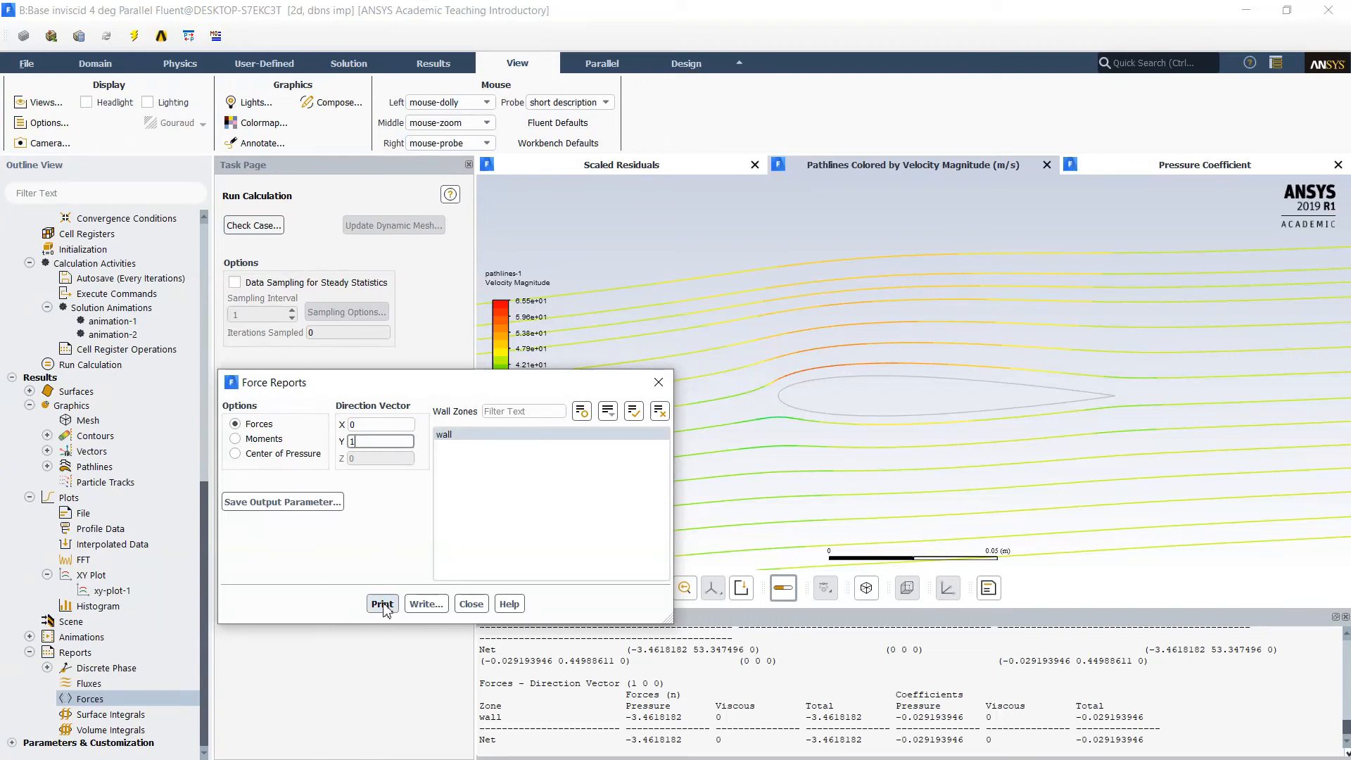
click(383, 604)
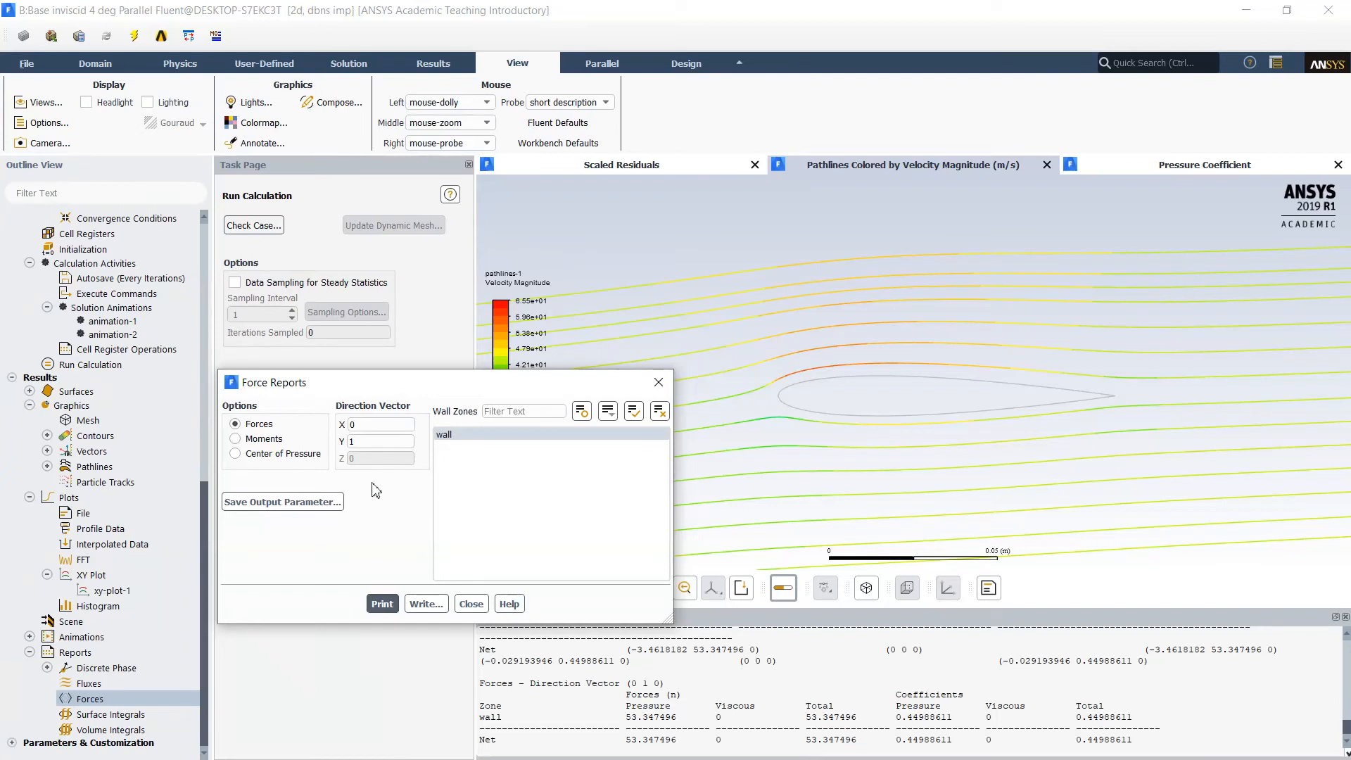
click(480, 604)
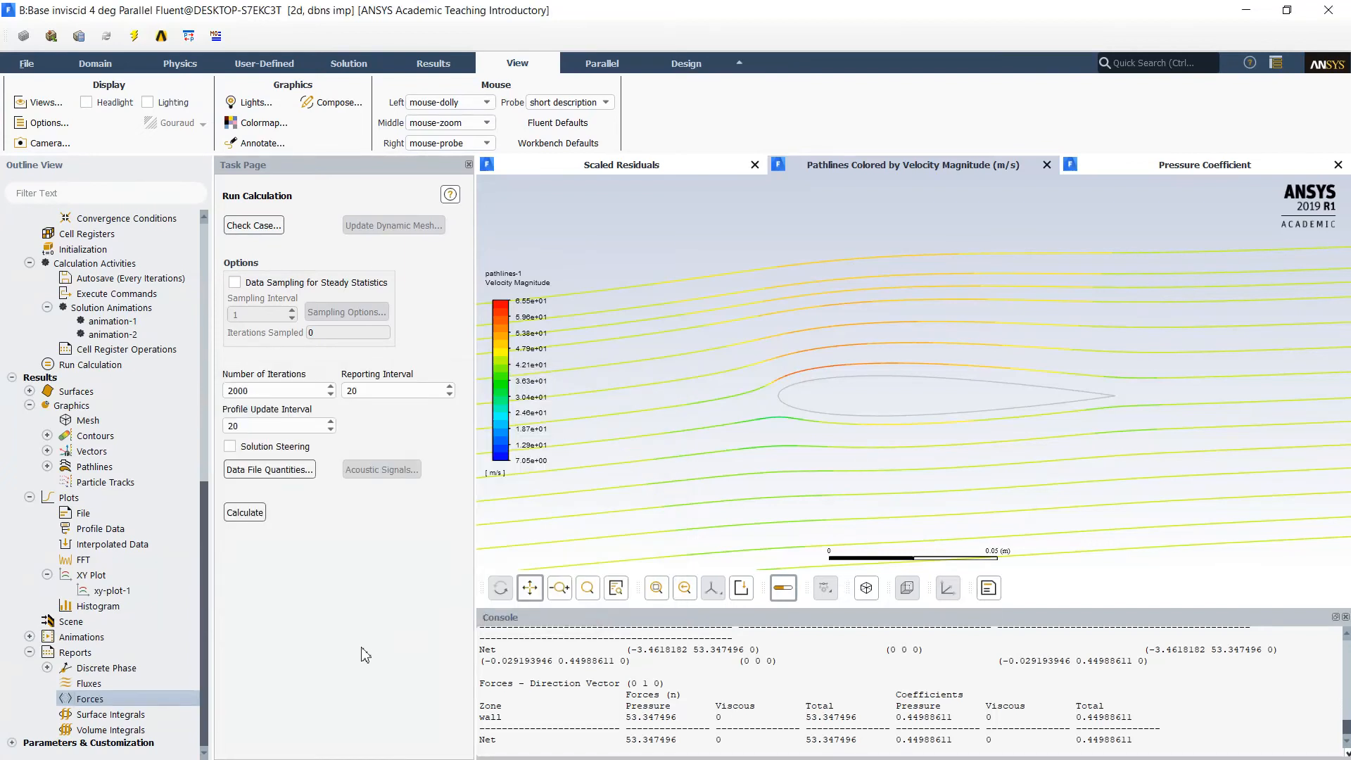
- Show the center of pressure options of the force report for the wall and close it without printing
double_click(126, 700)
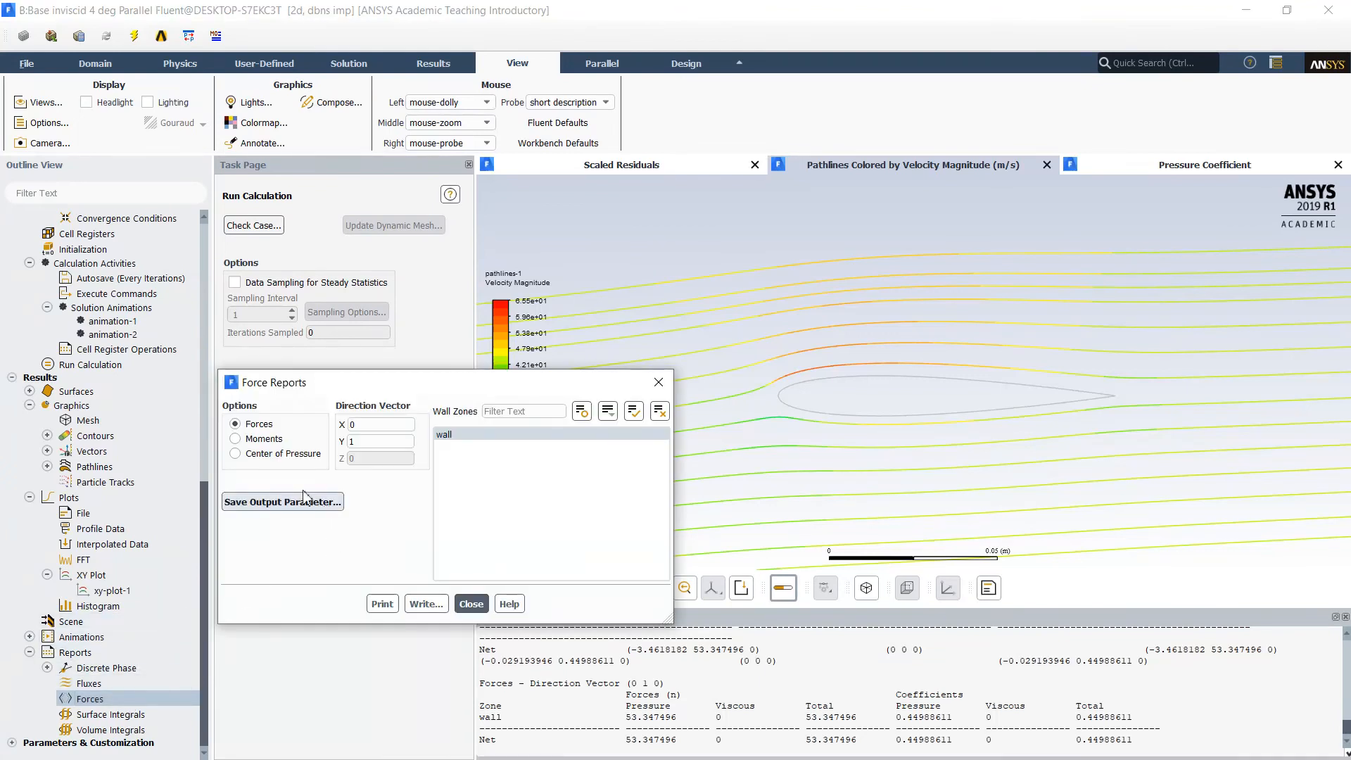
click(256, 456)
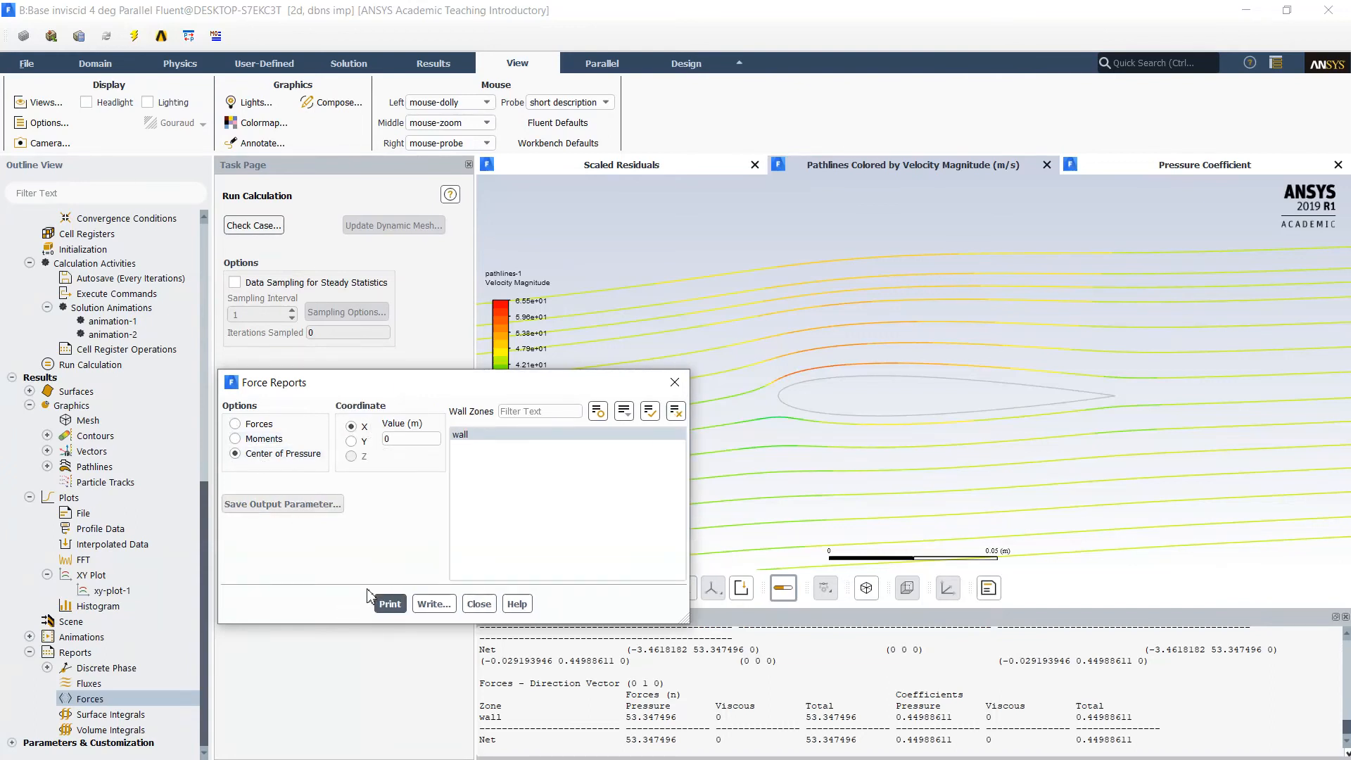
click(479, 604)
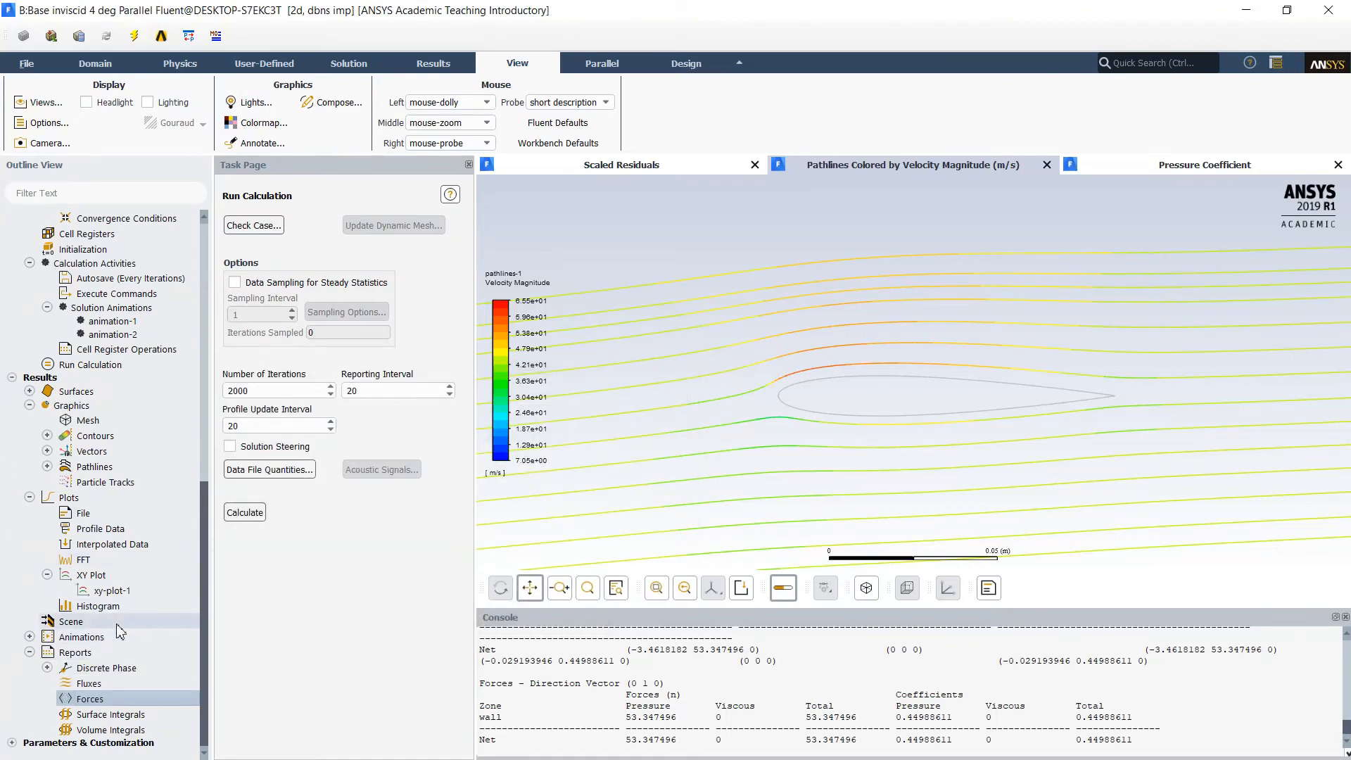
- Collapse the Calculation Activities and Monitors branches of the outline tree
scroll(96, 672, up, 3)
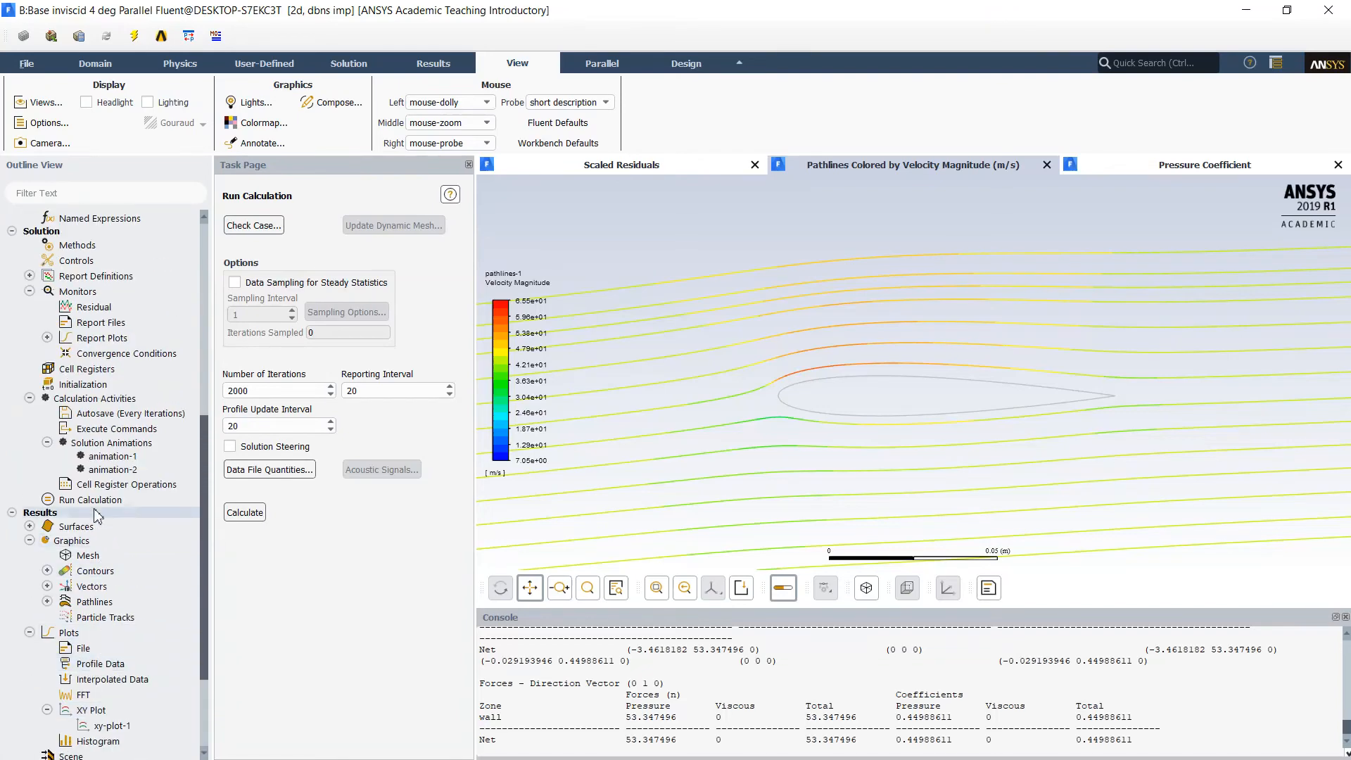
click(29, 398)
click(29, 291)
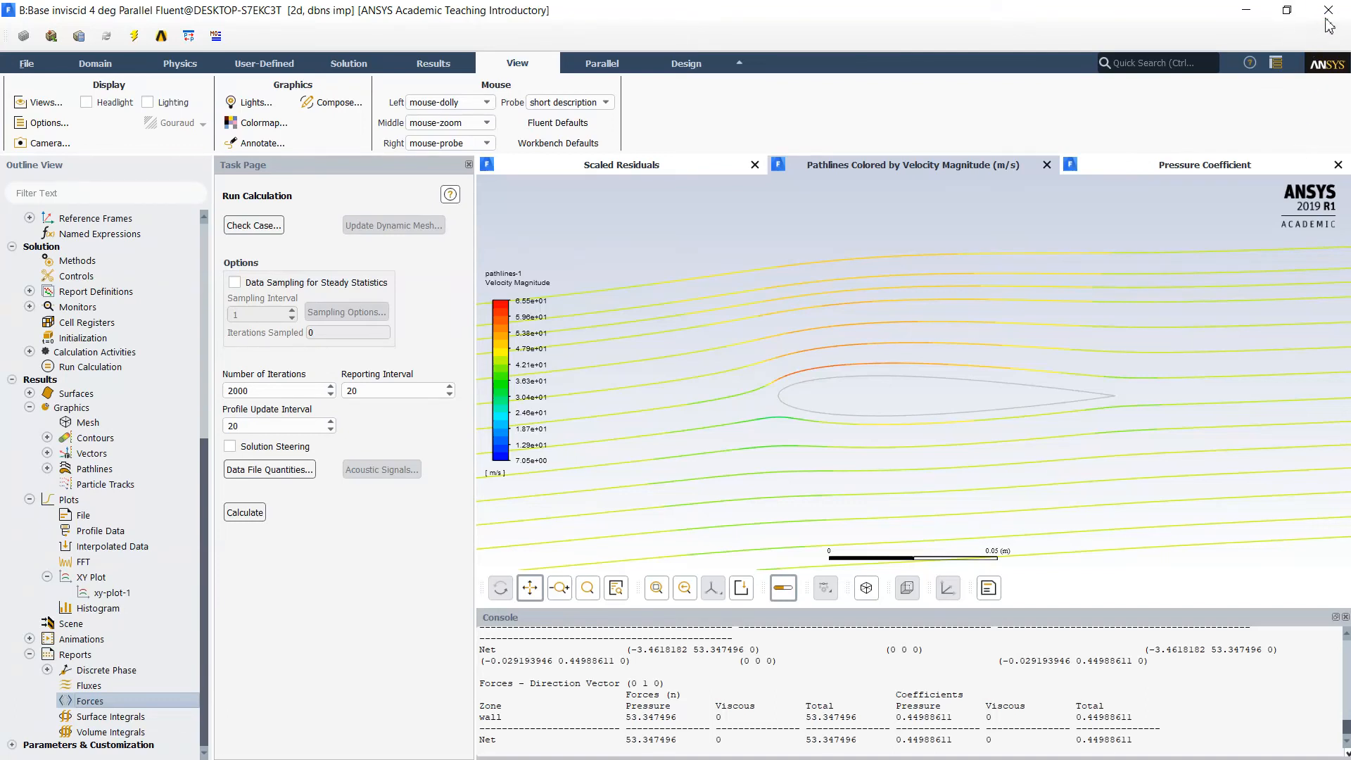
- Save the project using the settings changes for current and future calculations, then exit Fluent and return to Workbench
click(27, 64)
click(60, 129)
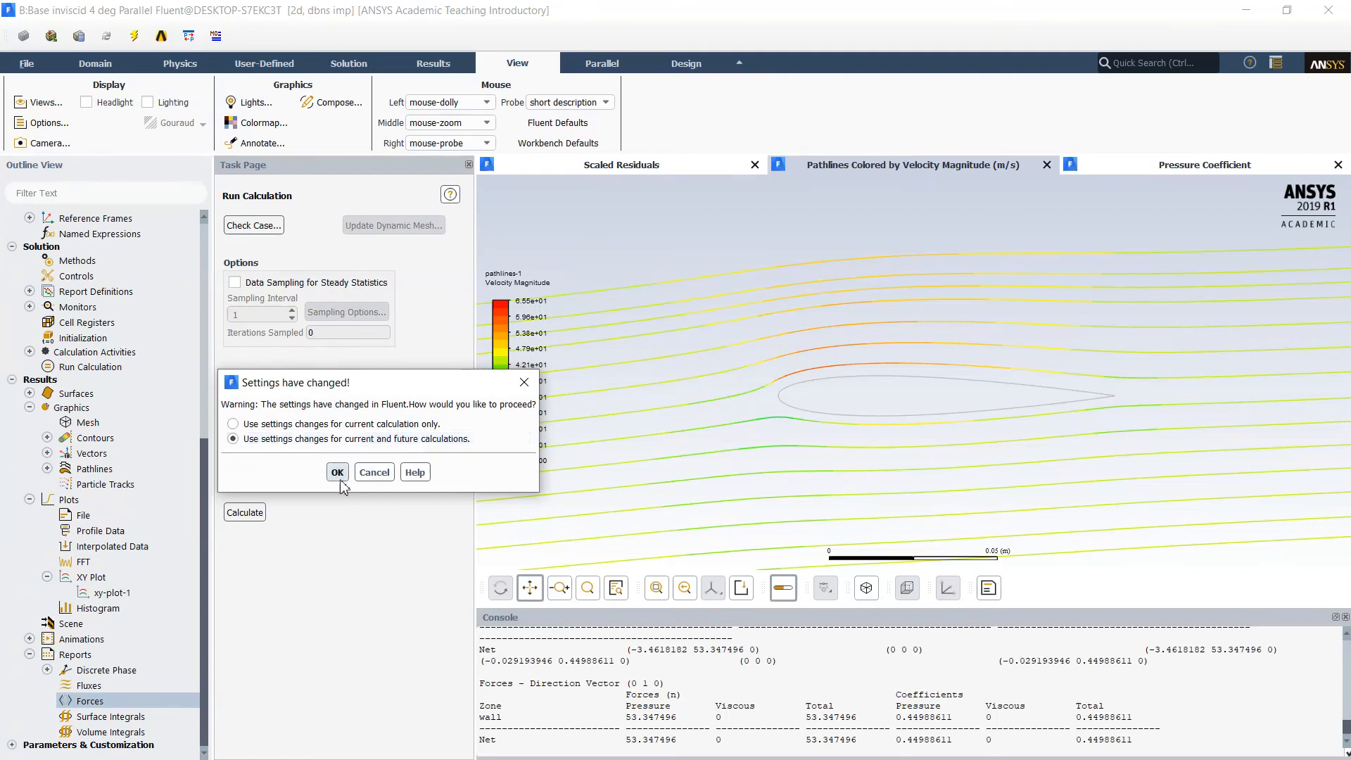
click(339, 483)
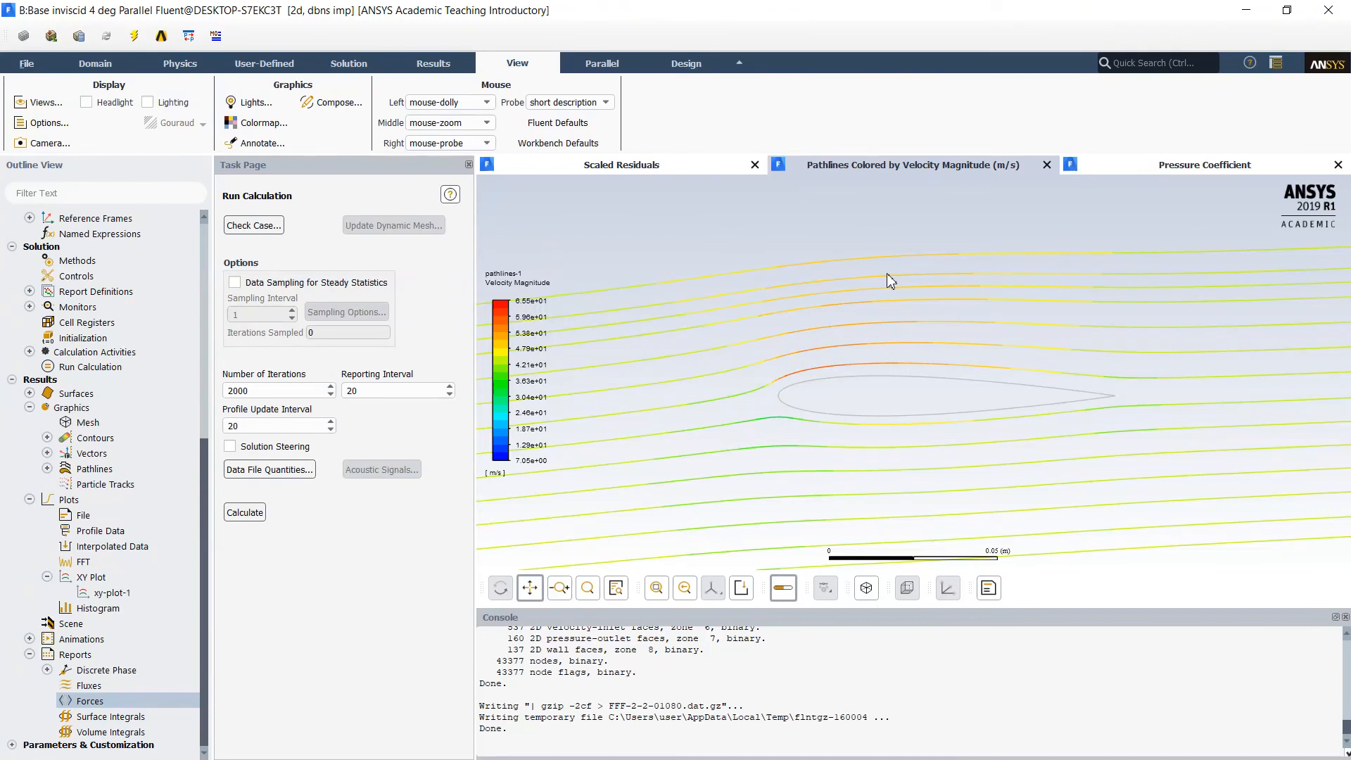
click(1328, 10)
click(677, 406)
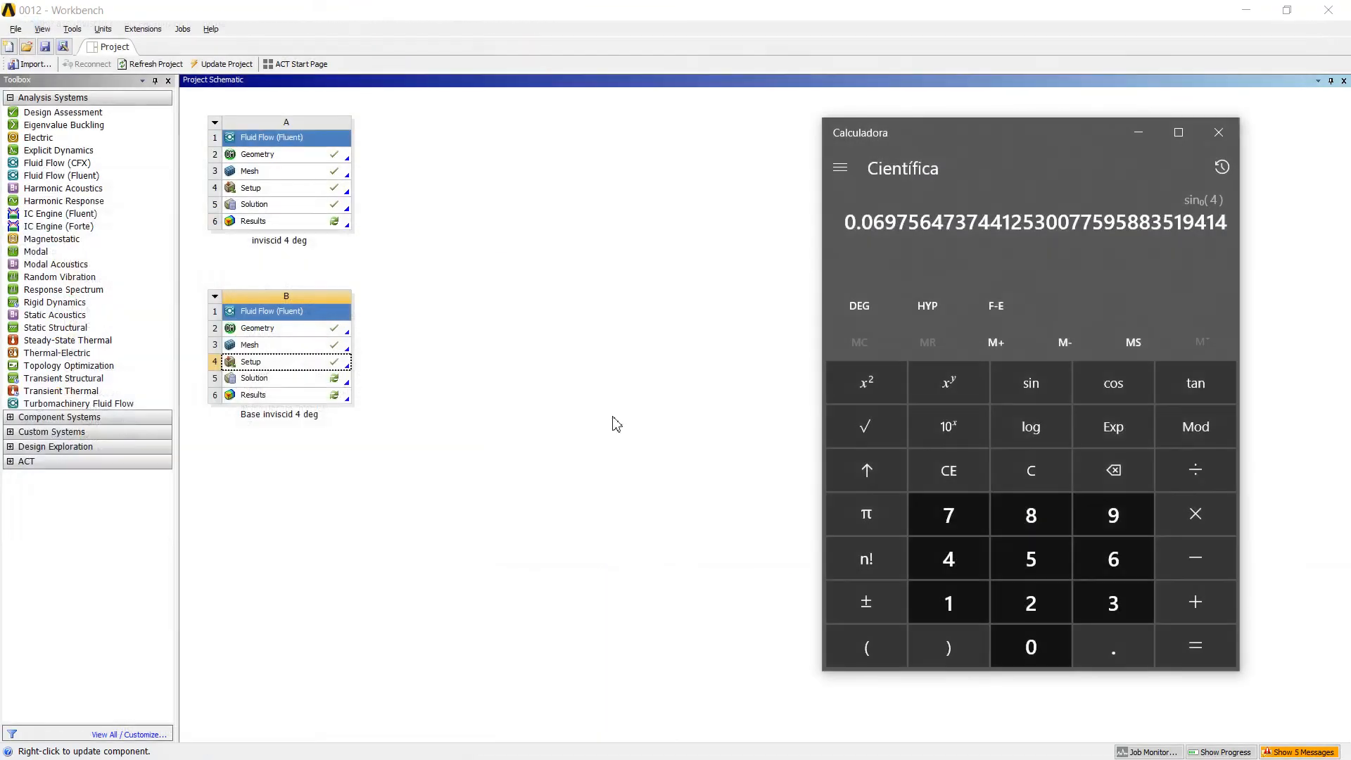
click(594, 419)
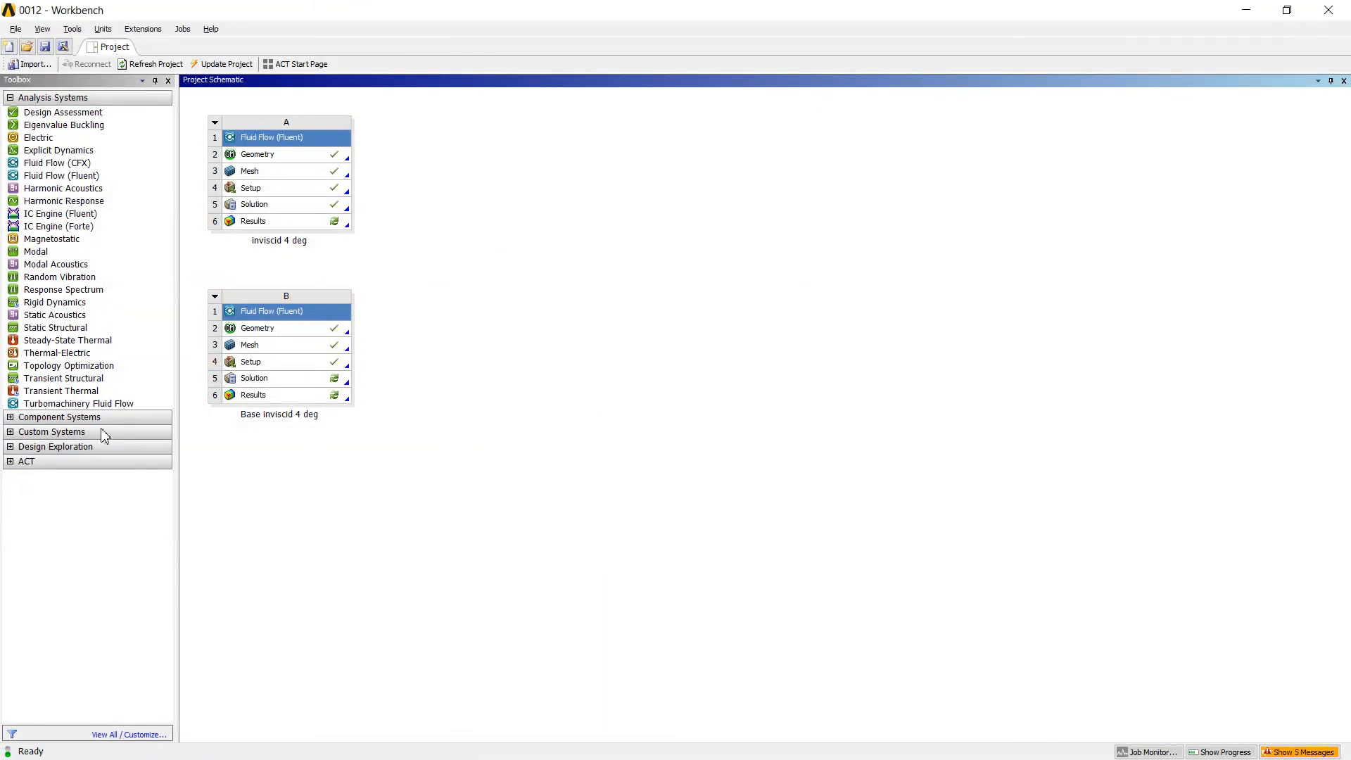
- Add a standalone Fluent component system fed by the Base inviscid 4 deg mesh and name it 0 deg
click(14, 421)
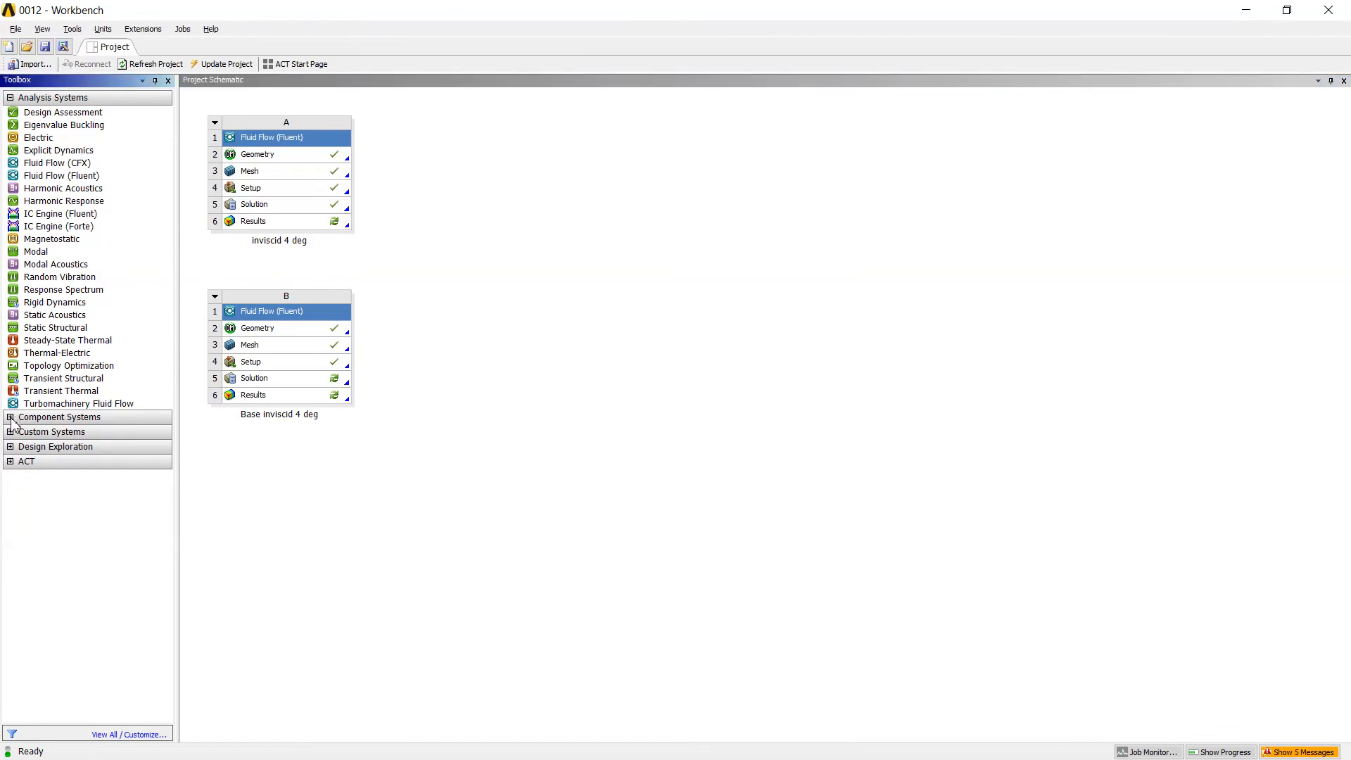
click(11, 417)
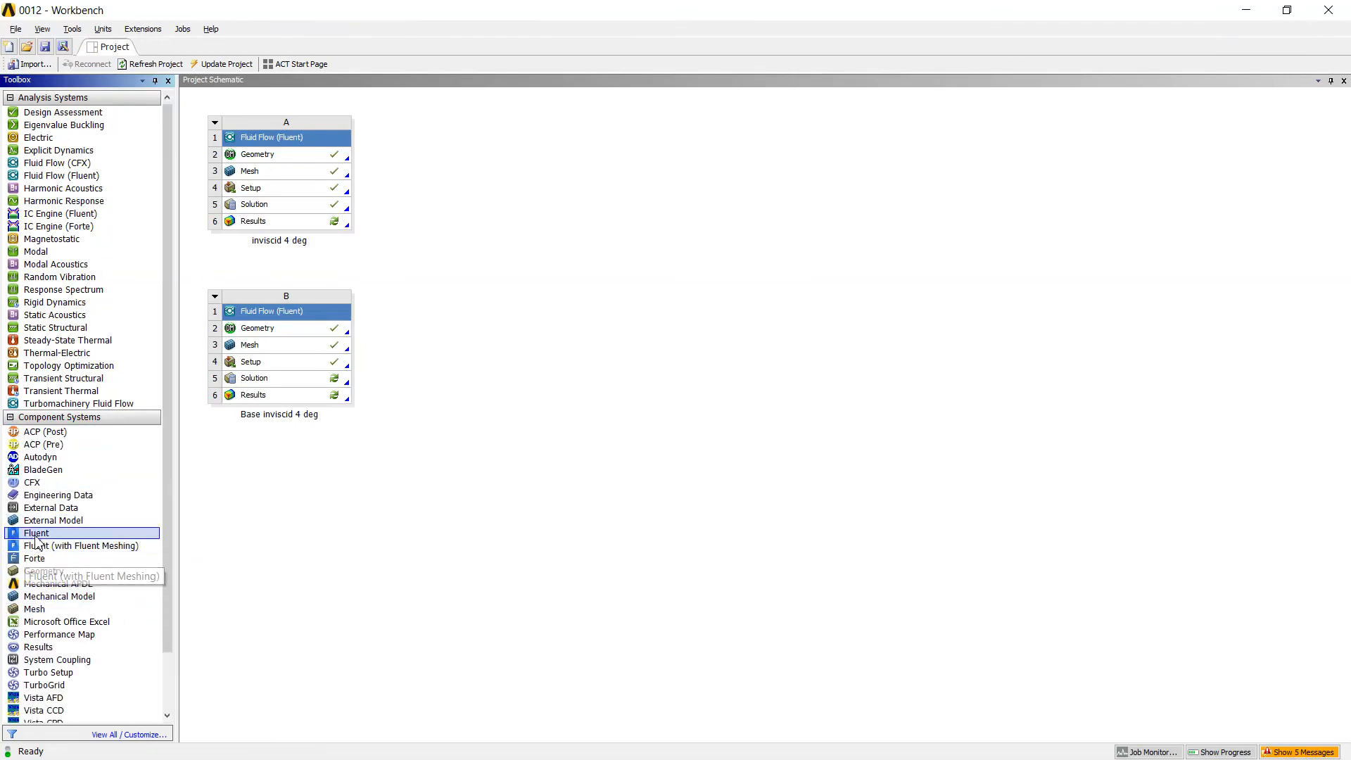
drag(37, 539, 435, 342)
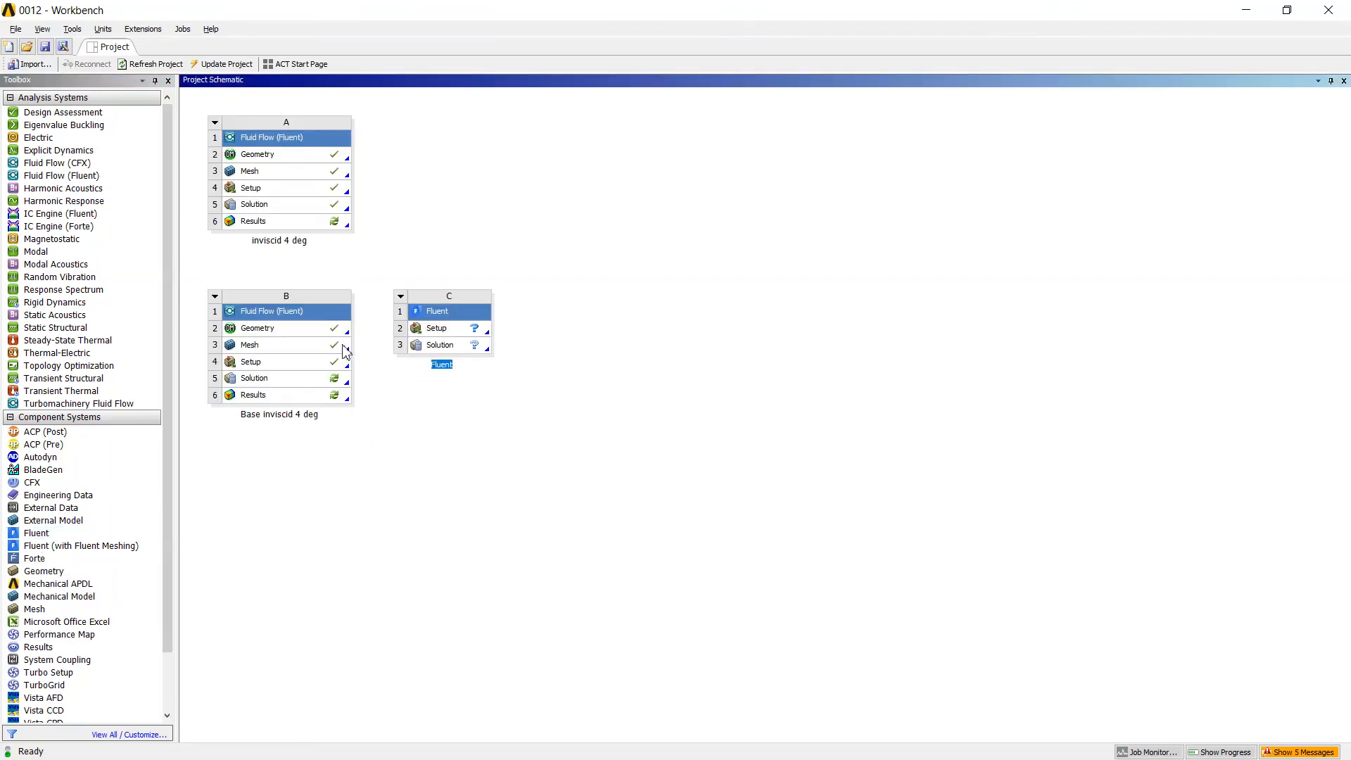
drag(344, 346, 430, 335)
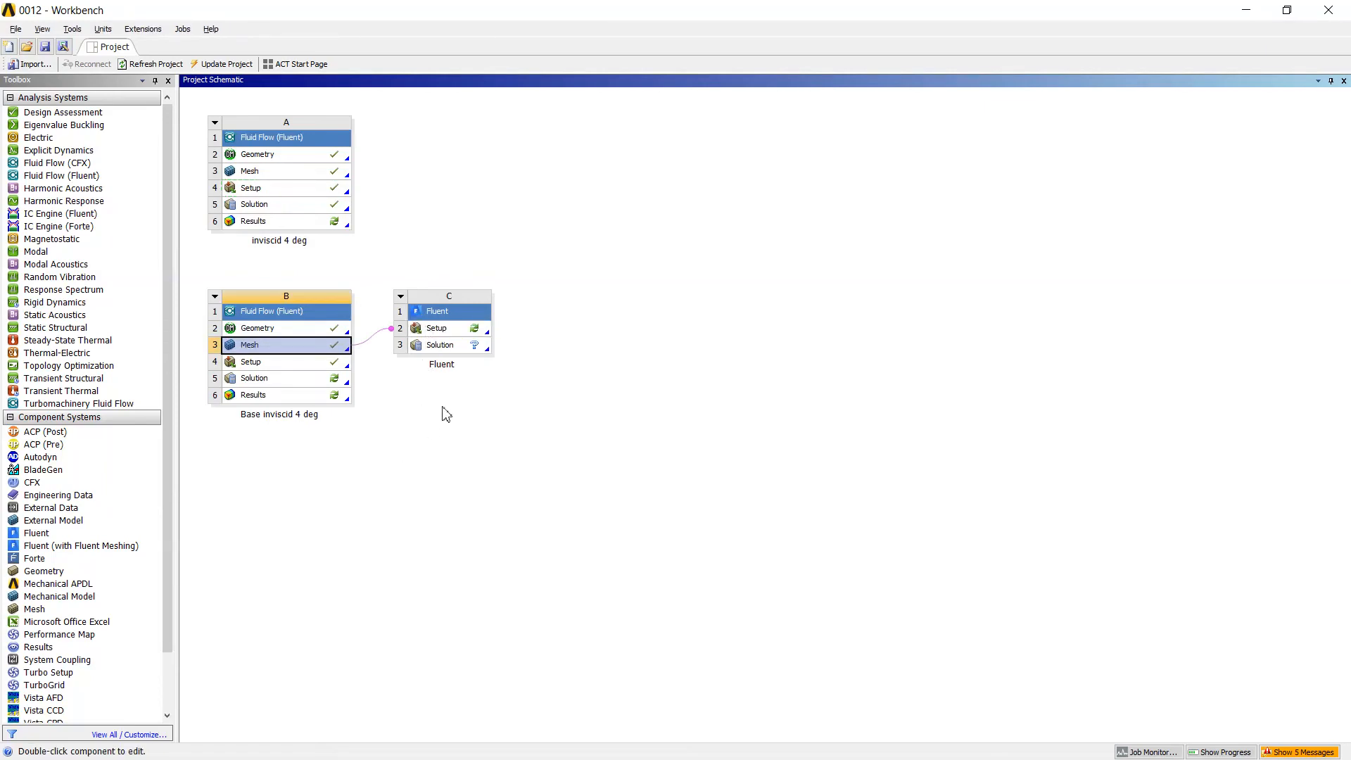
double_click(441, 364)
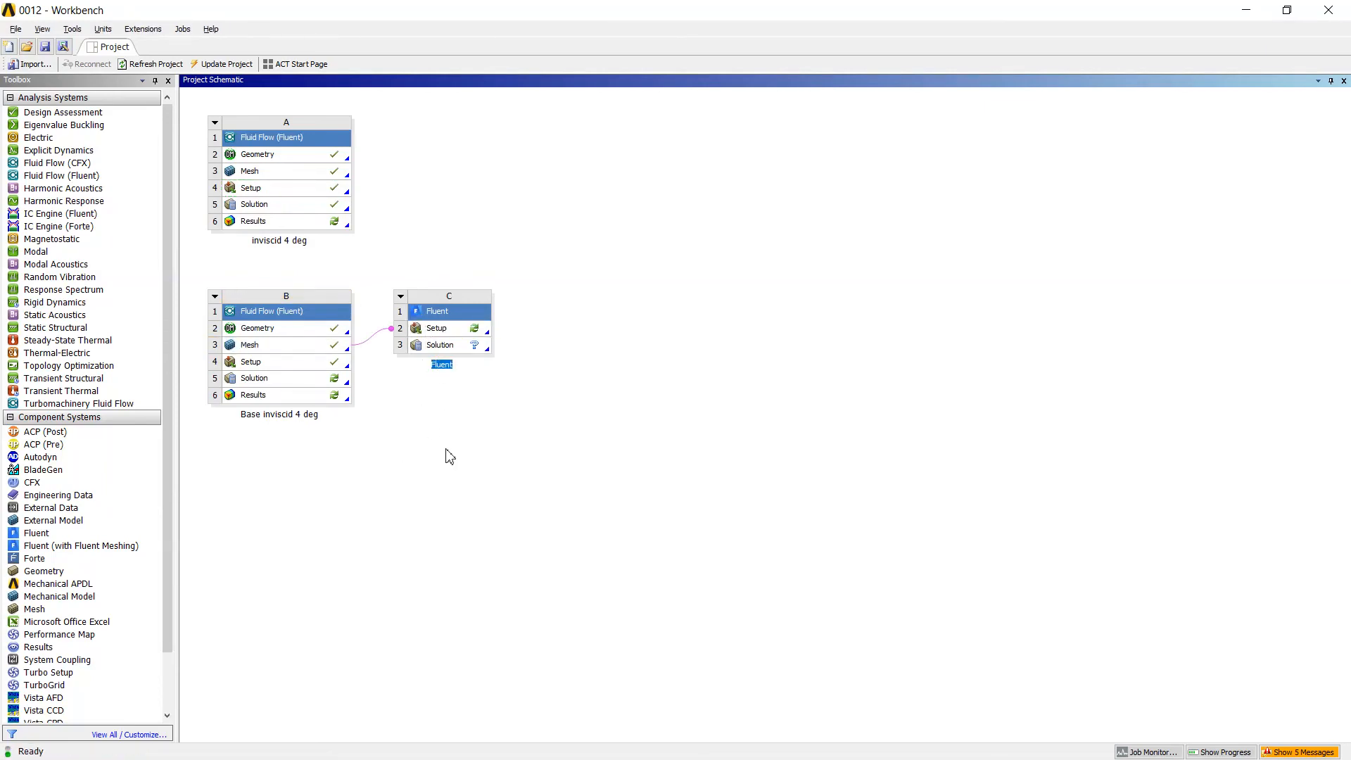
text(0deg)
key(Return)
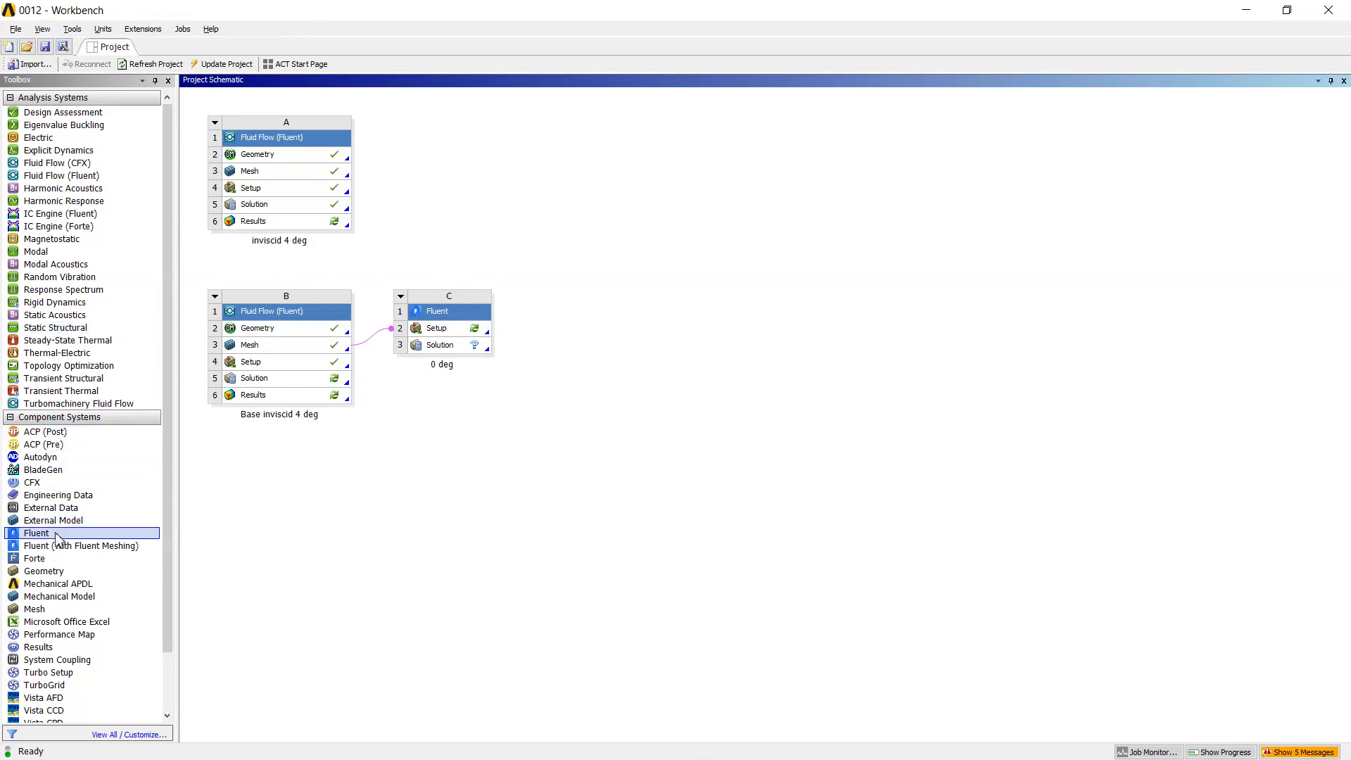
- Add a second standalone Fluent system beside 0 deg, link its setup to the same Base inviscid 4 deg mesh and name it 8 deg
drag(57, 537, 579, 347)
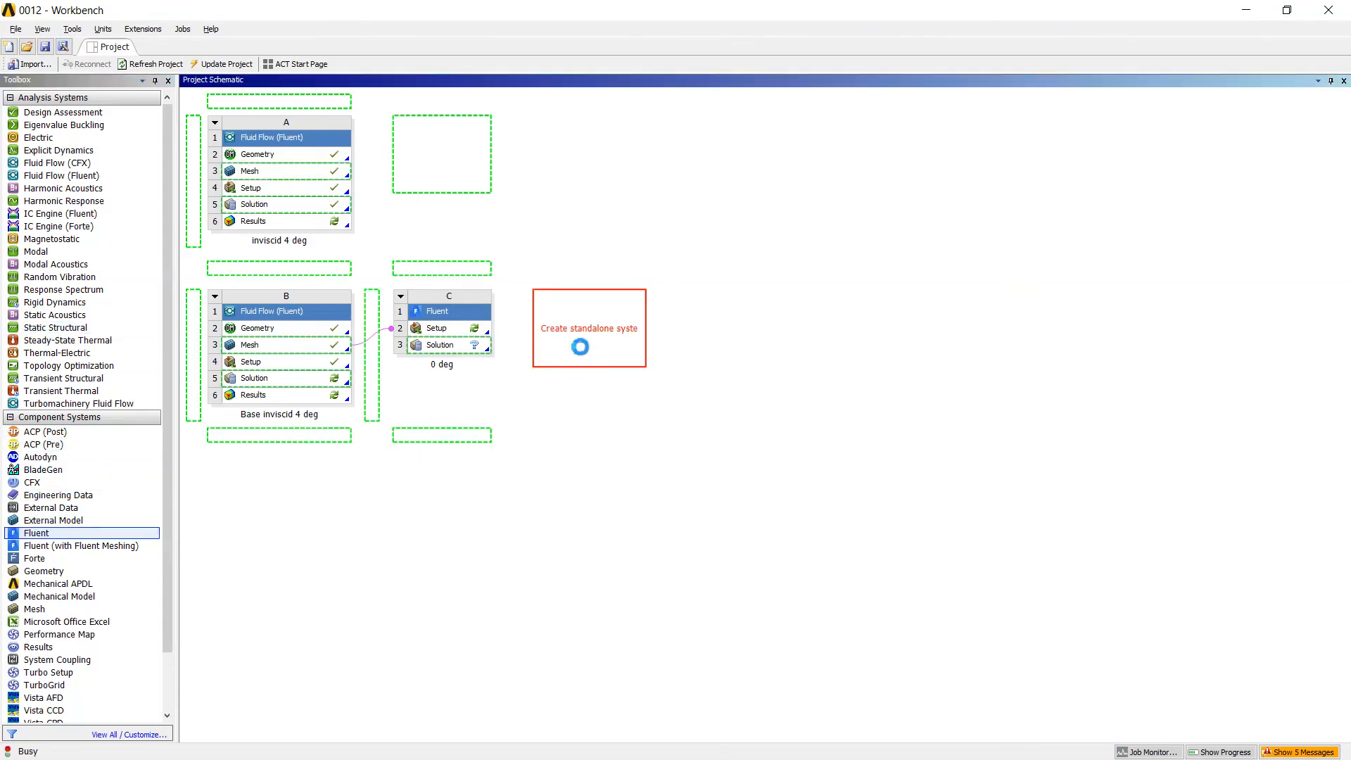
click(341, 345)
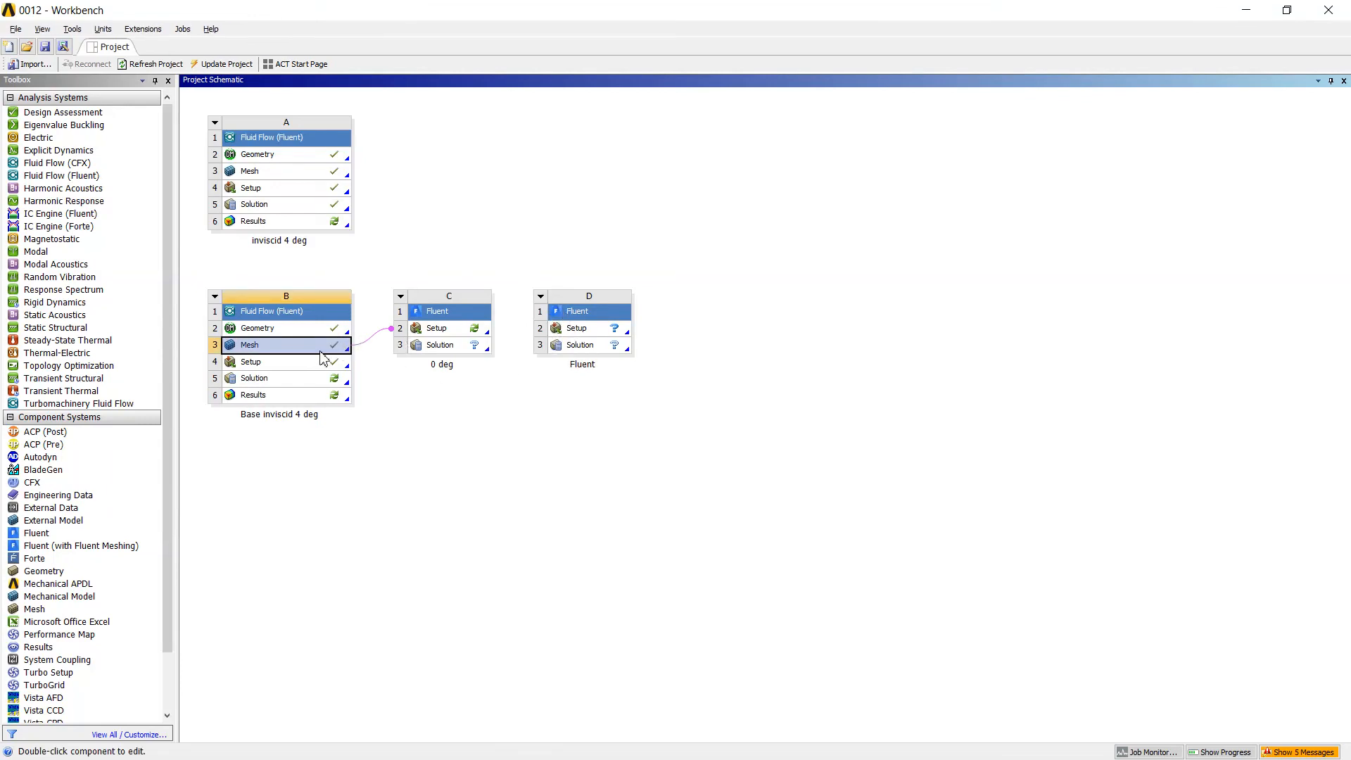
drag(341, 345, 572, 344)
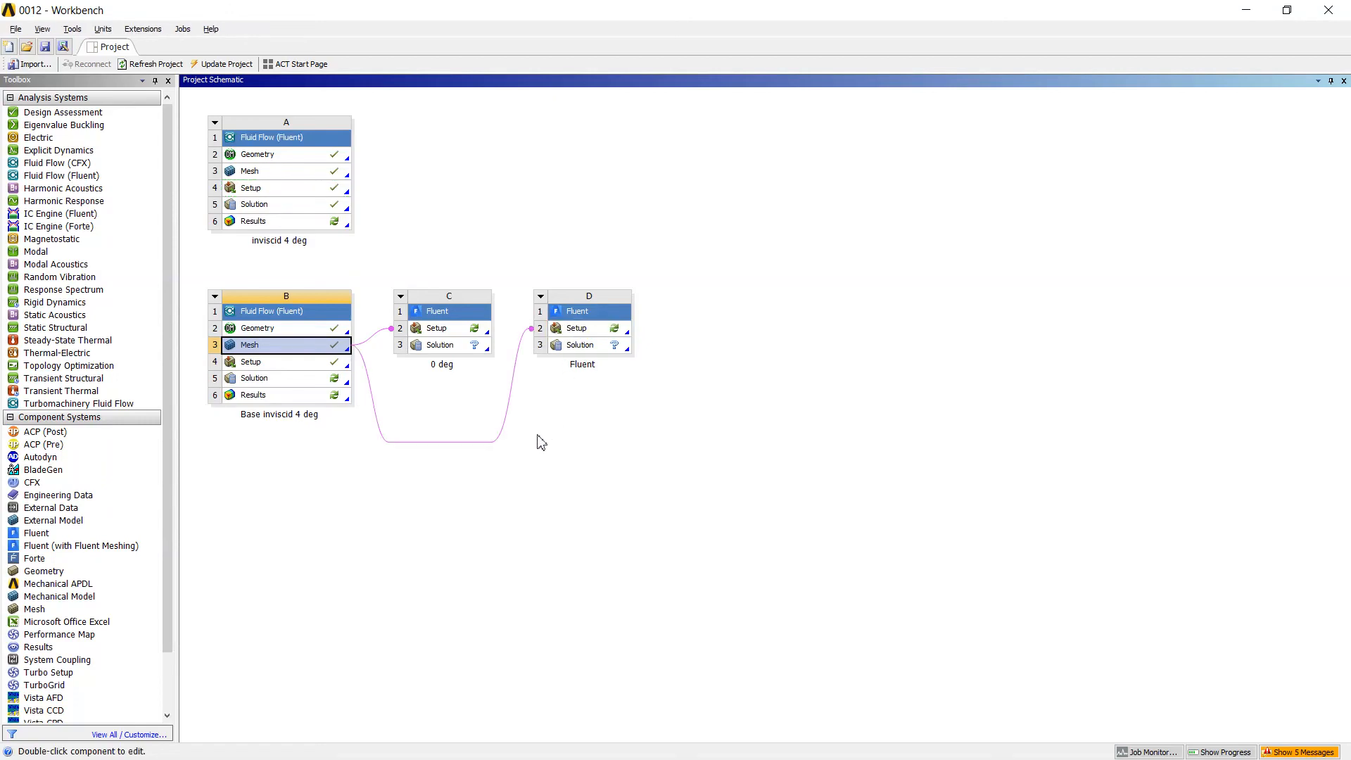
double_click(589, 364)
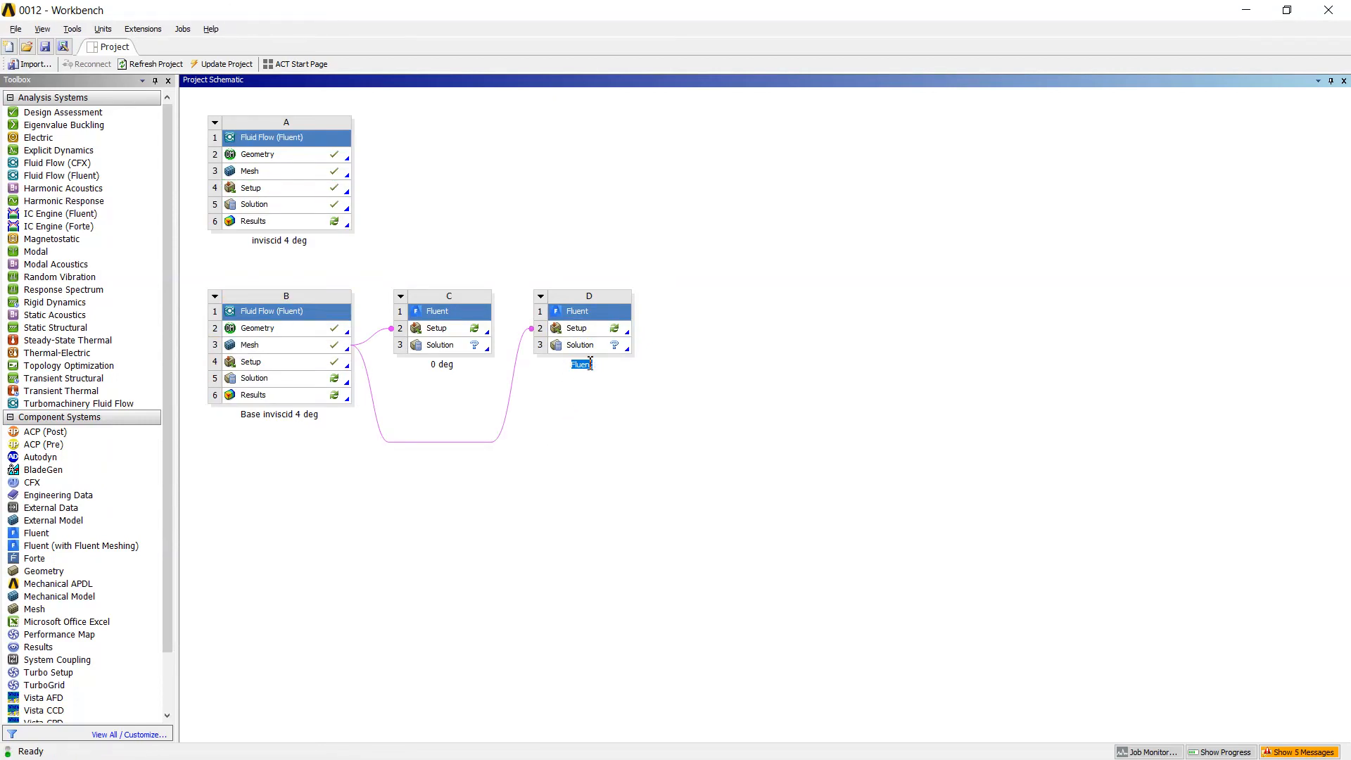
text(8 deg)
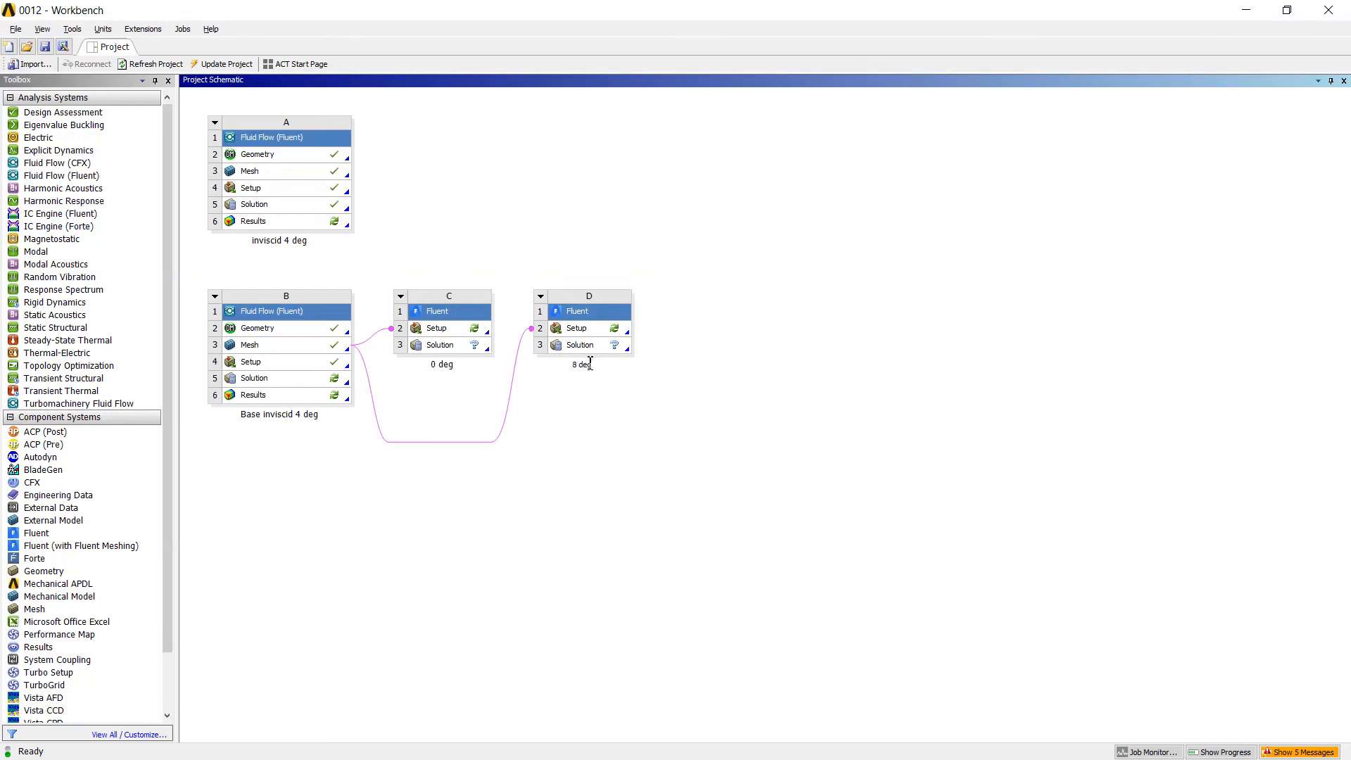